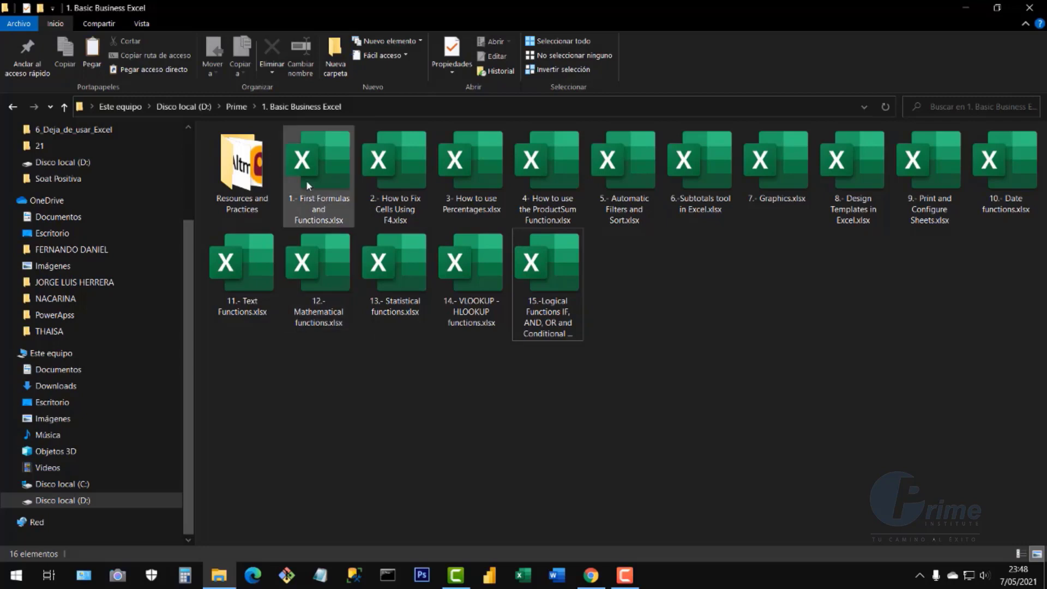
# Open the workbook 1.- First Formulas and Functions.xlsx from the 1. Basic Business Excel folder
pyautogui.click(306, 180)
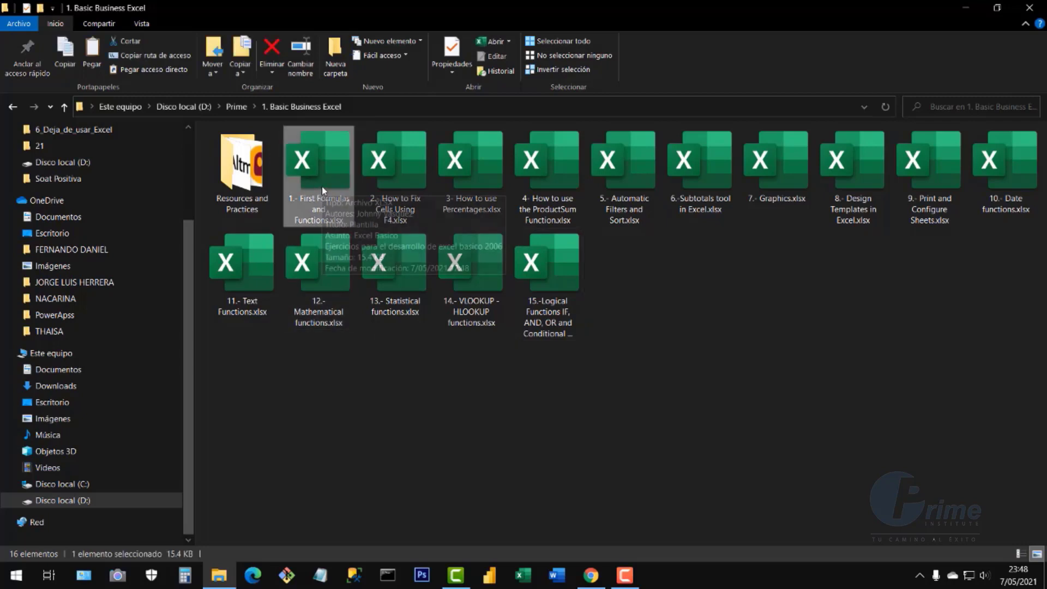
pyautogui.doubleClick(325, 180)
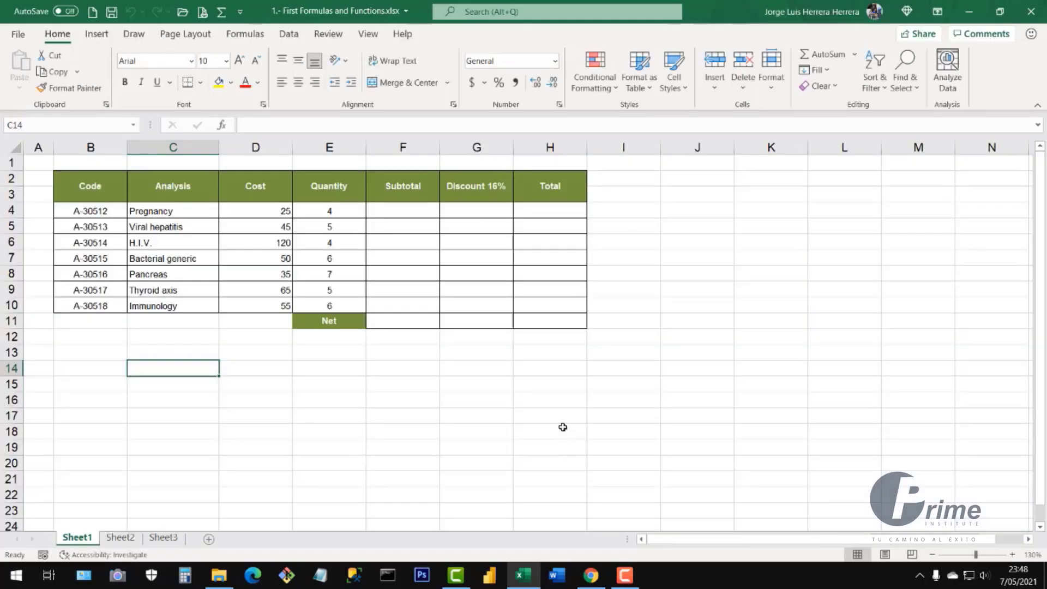
# Look over the analysis cost table on Sheet1 and the medicines by shift table on Sheet2
pyautogui.click(445, 390)
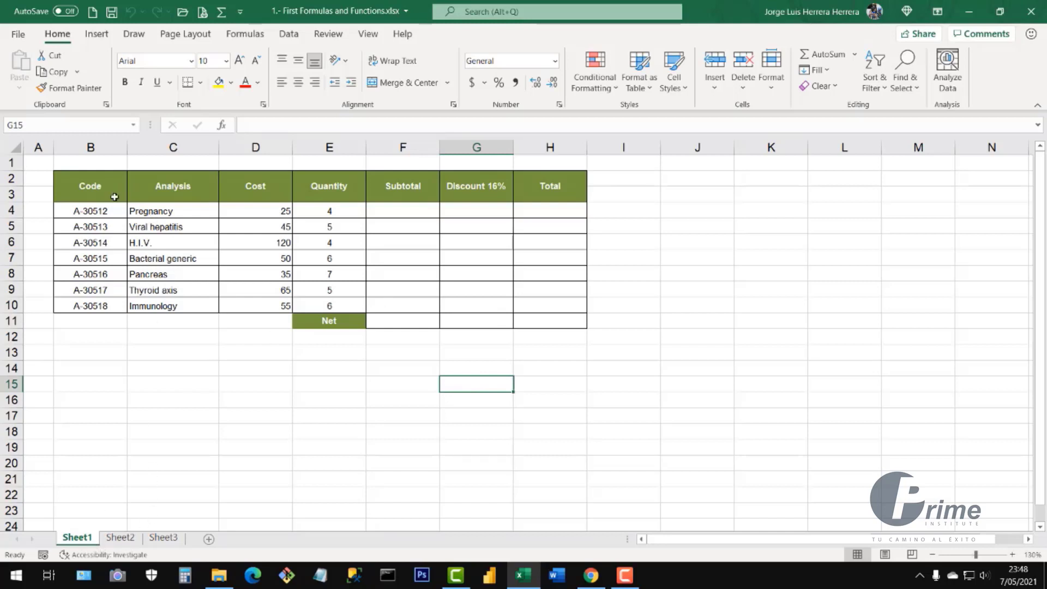
pyautogui.moveTo(115, 197); pyautogui.dragTo(533, 320)
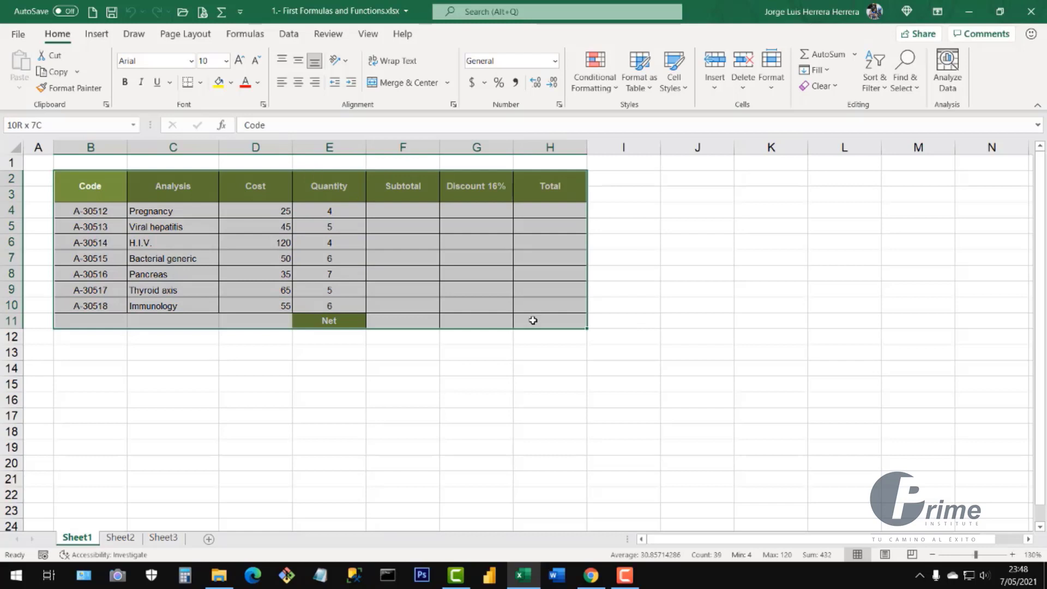
pyautogui.click(406, 304)
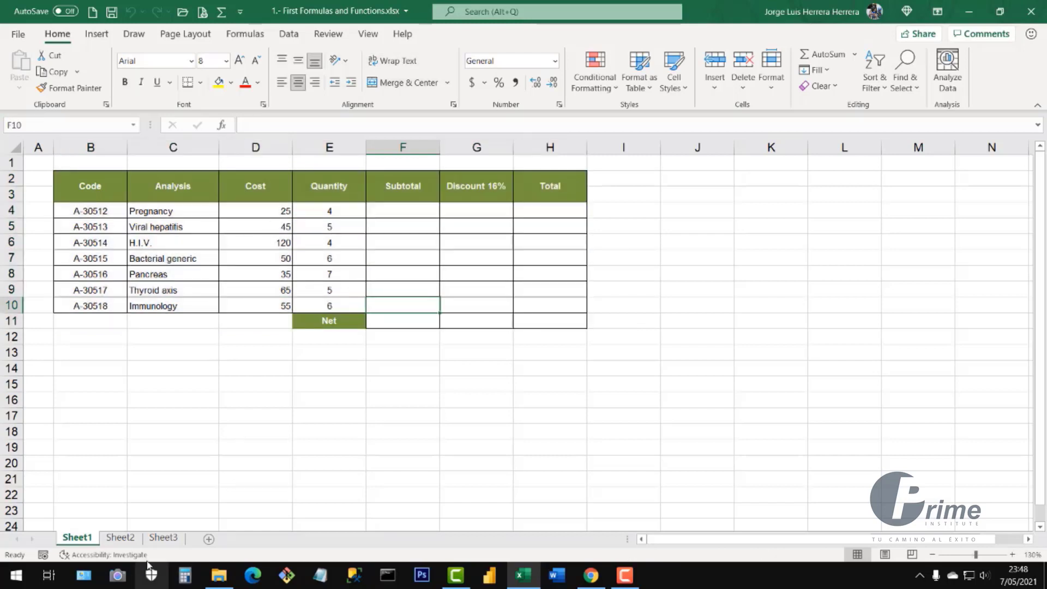
pyautogui.click(127, 541)
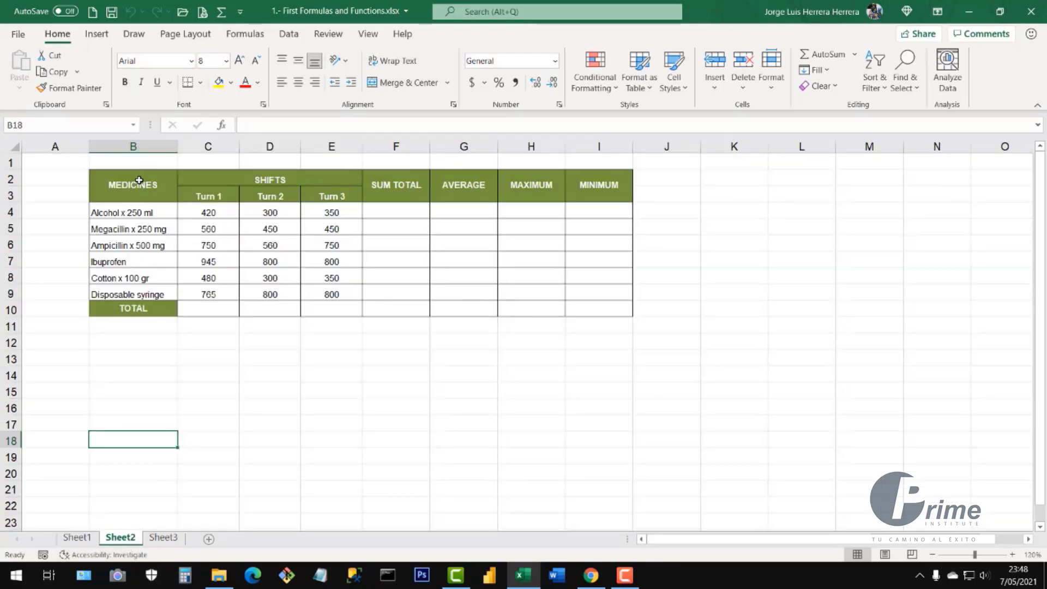
pyautogui.moveTo(139, 181); pyautogui.dragTo(589, 310)
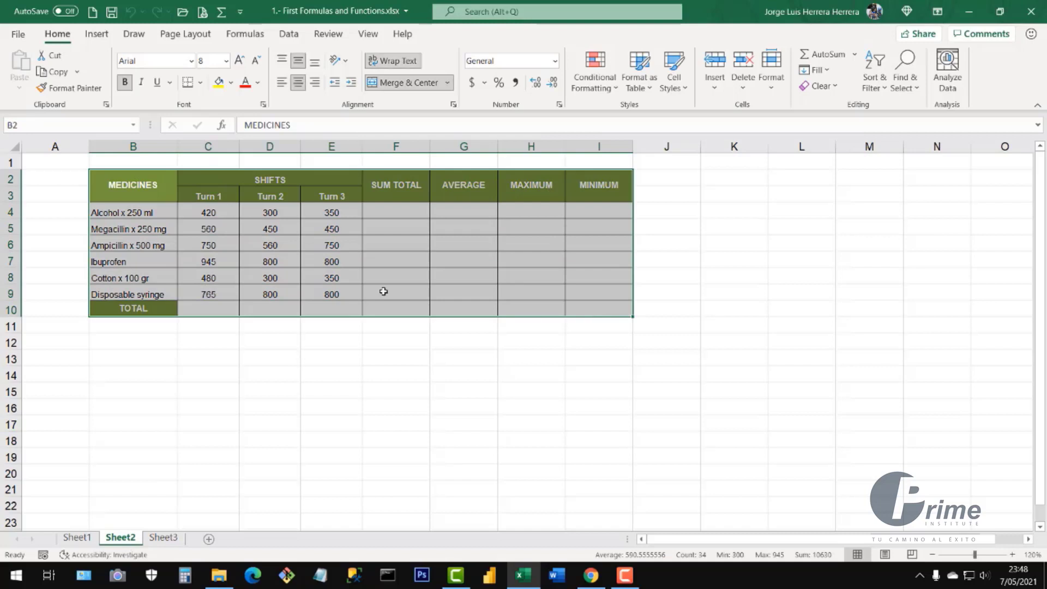
pyautogui.click(199, 374)
# Examine the employee salary table on Sheet3, including its headers and its empty bonus, discount and total columns
pyautogui.click(164, 538)
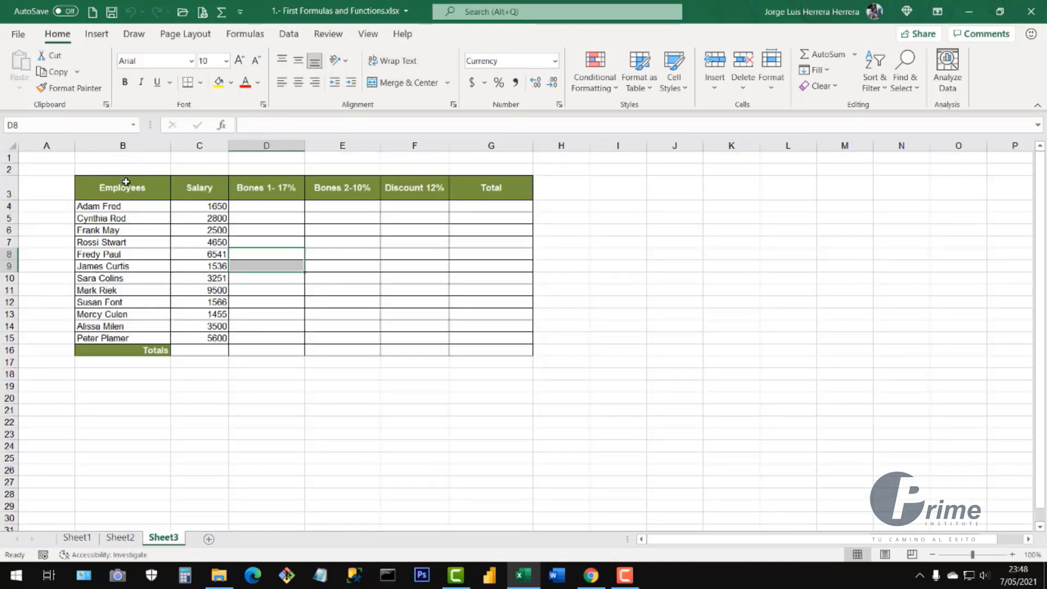
pyautogui.moveTo(126, 182); pyautogui.dragTo(488, 349)
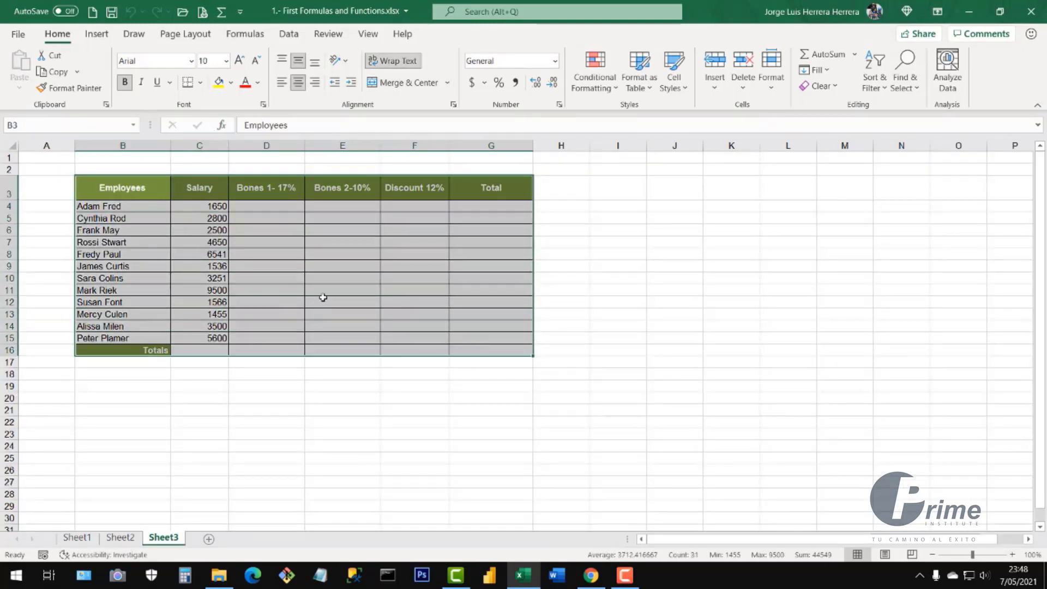
pyautogui.click(344, 335)
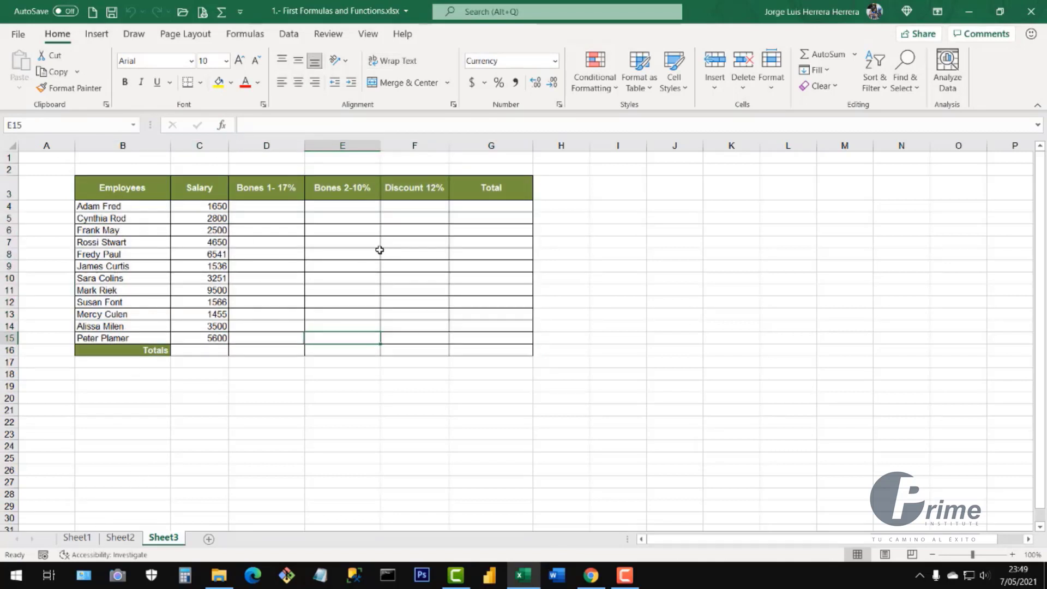
pyautogui.moveTo(121, 189); pyautogui.dragTo(493, 355)
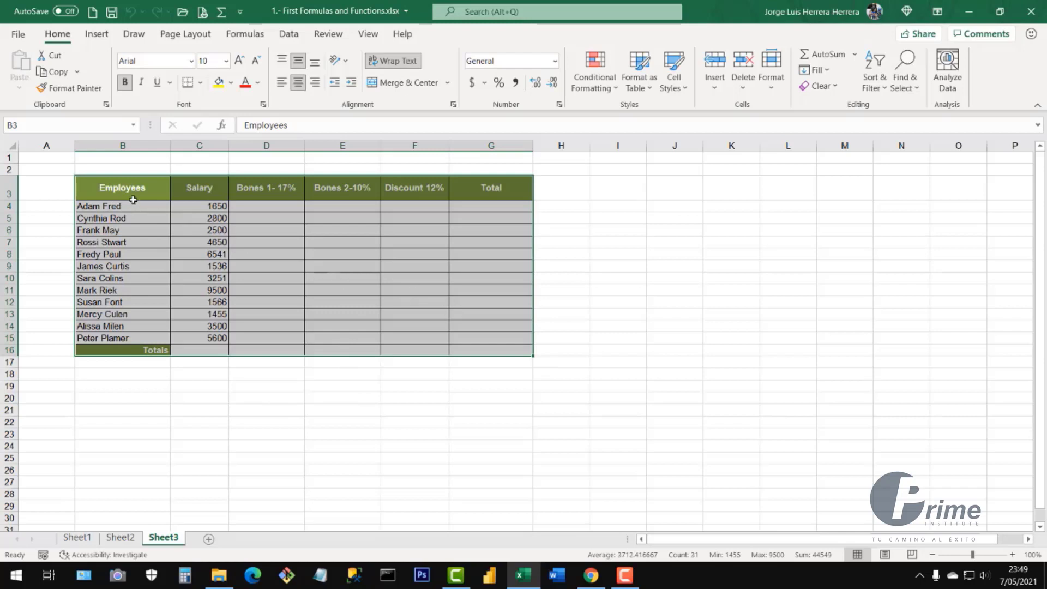
pyautogui.click(301, 233)
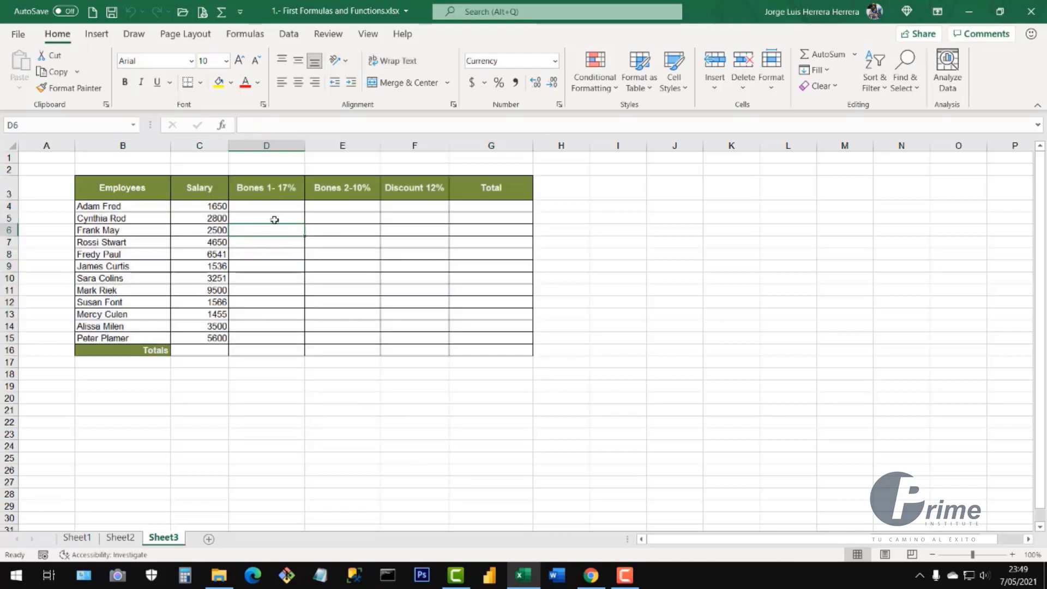
pyautogui.moveTo(264, 209); pyautogui.dragTo(415, 326)
pyautogui.moveTo(113, 188); pyautogui.dragTo(480, 195)
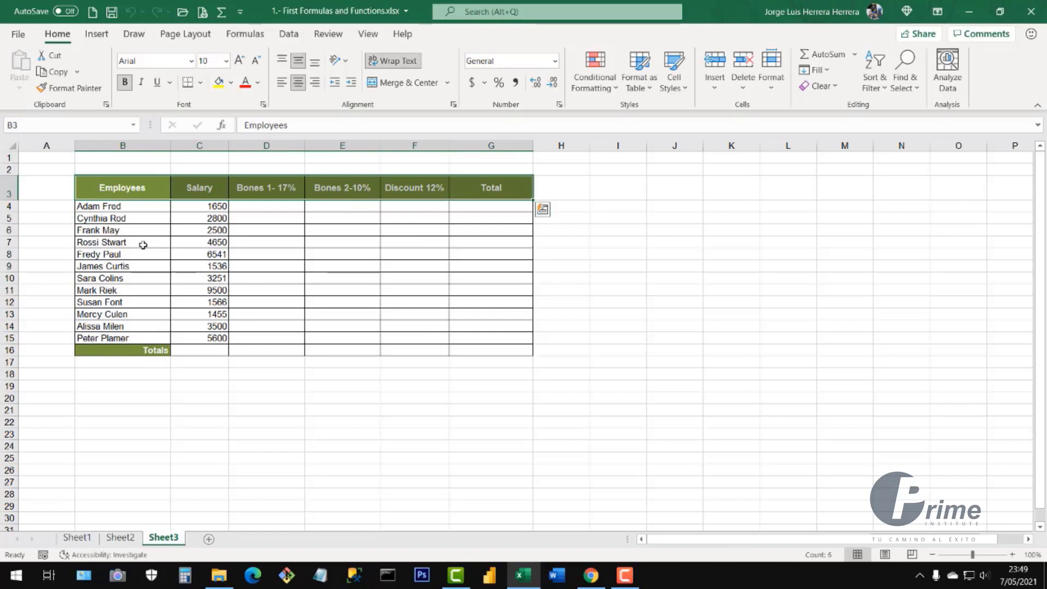
pyautogui.click(237, 245)
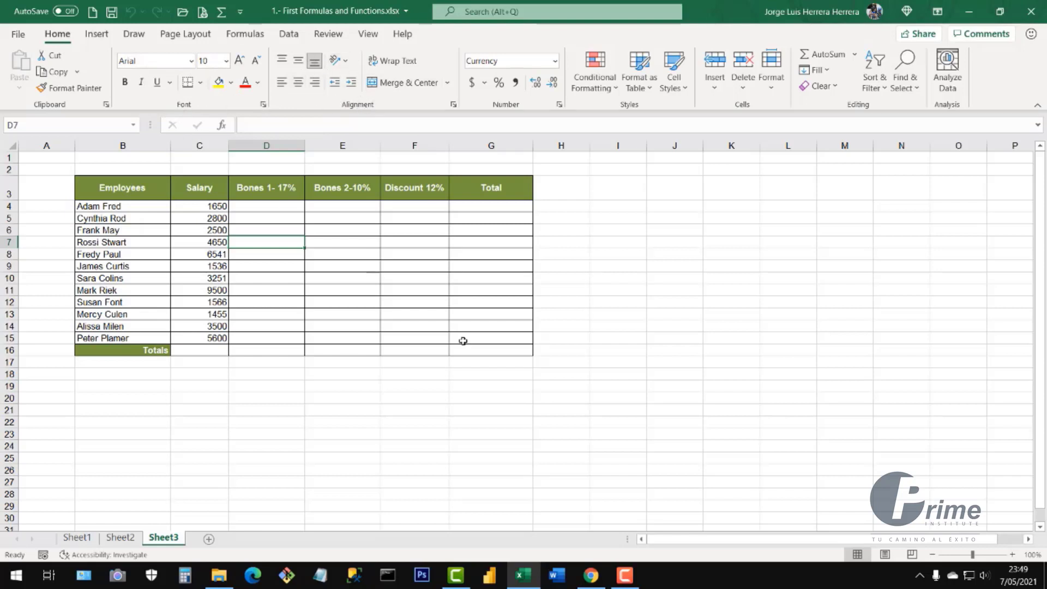
pyautogui.click(410, 309)
pyautogui.click(328, 337)
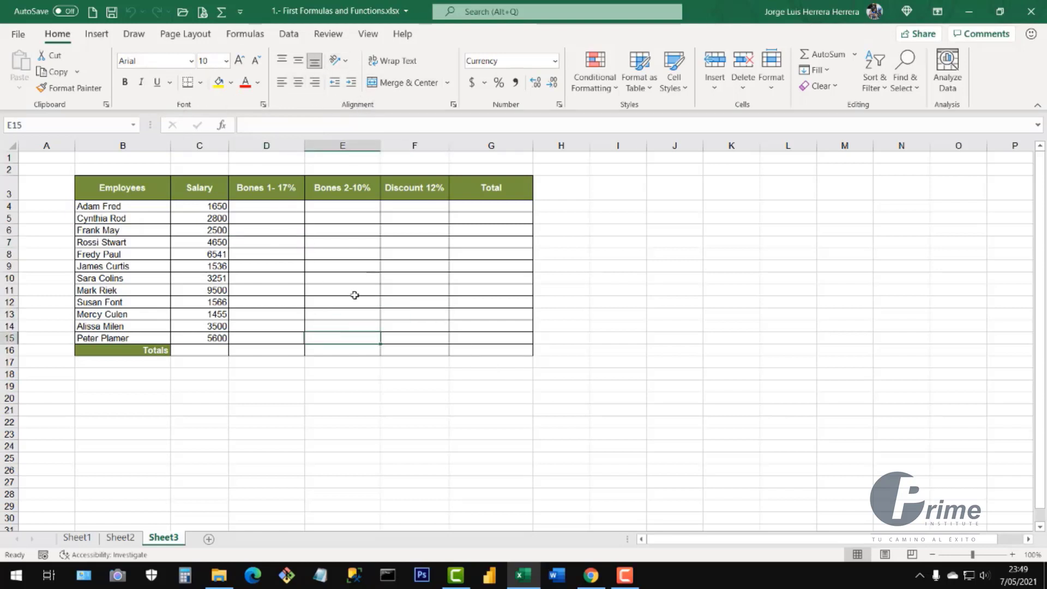
pyautogui.moveTo(119, 194)
pyautogui.mouseDown()
pyautogui.moveTo(321, 192)
pyautogui.moveTo(478, 353)
pyautogui.mouseUp()
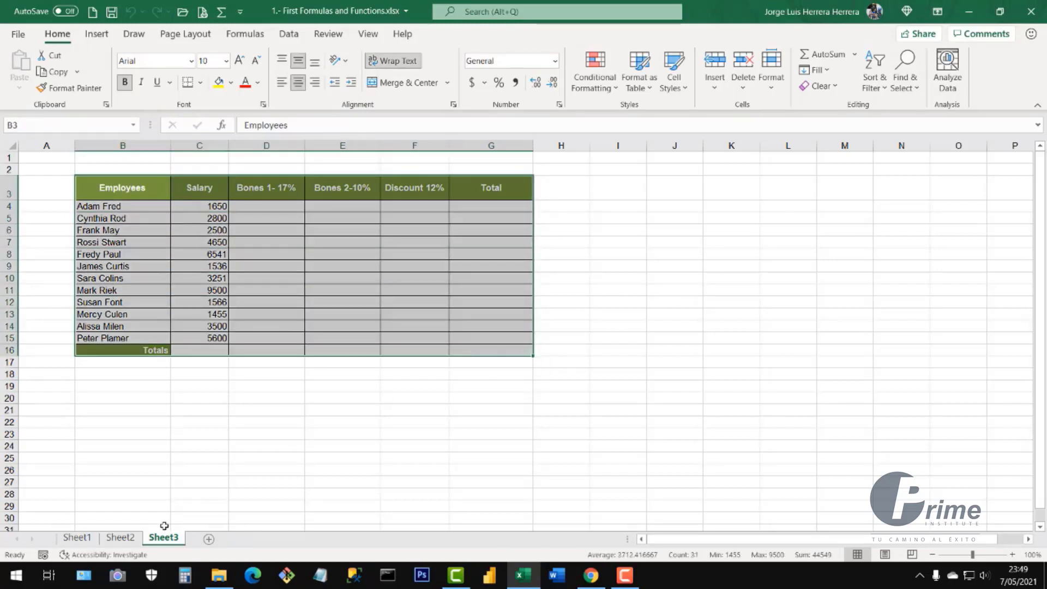
# Return to the analysis cost table on Sheet1 after a brief look at Sheet2
pyautogui.click(120, 538)
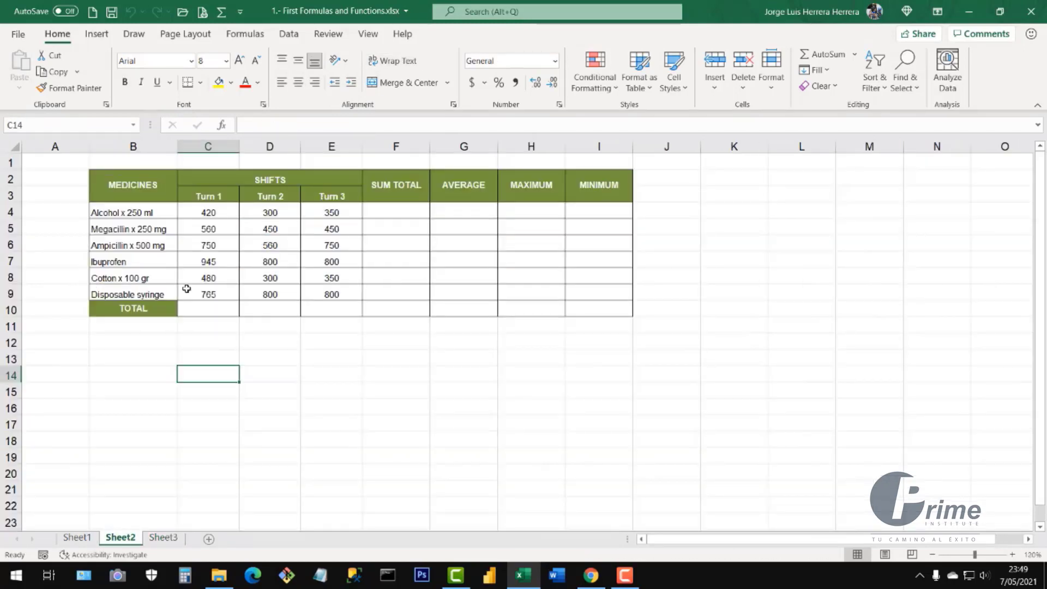
pyautogui.click(77, 538)
pyautogui.click(378, 416)
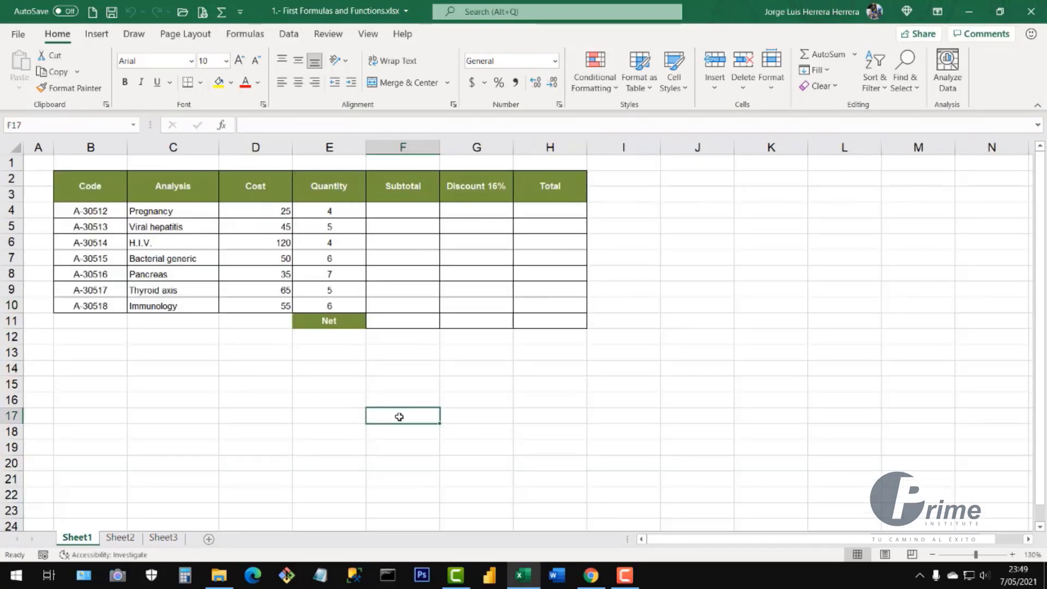
pyautogui.click(540, 397)
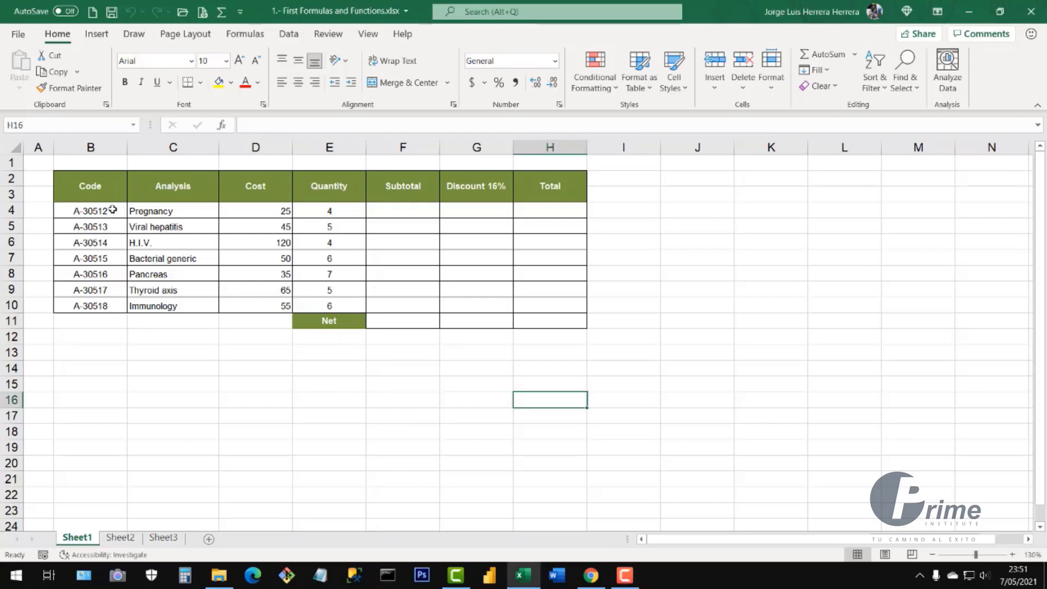
# Examine the Code, Analysis and Cost columns of the Sheet1 table, focusing on the cost values in D4:D10
pyautogui.moveTo(101, 195); pyautogui.dragTo(101, 311)
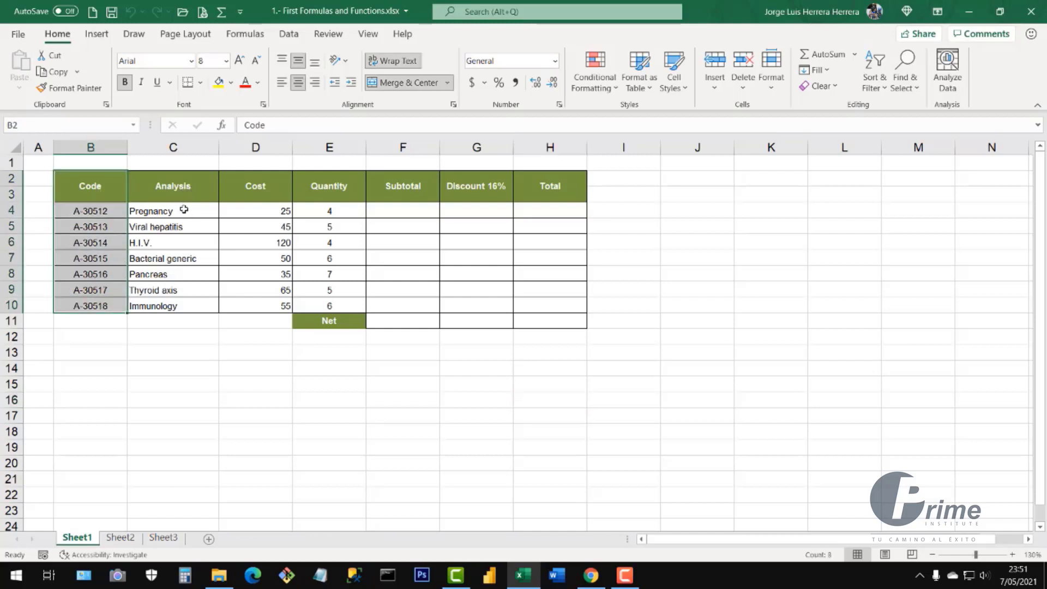
pyautogui.moveTo(184, 209); pyautogui.dragTo(180, 289)
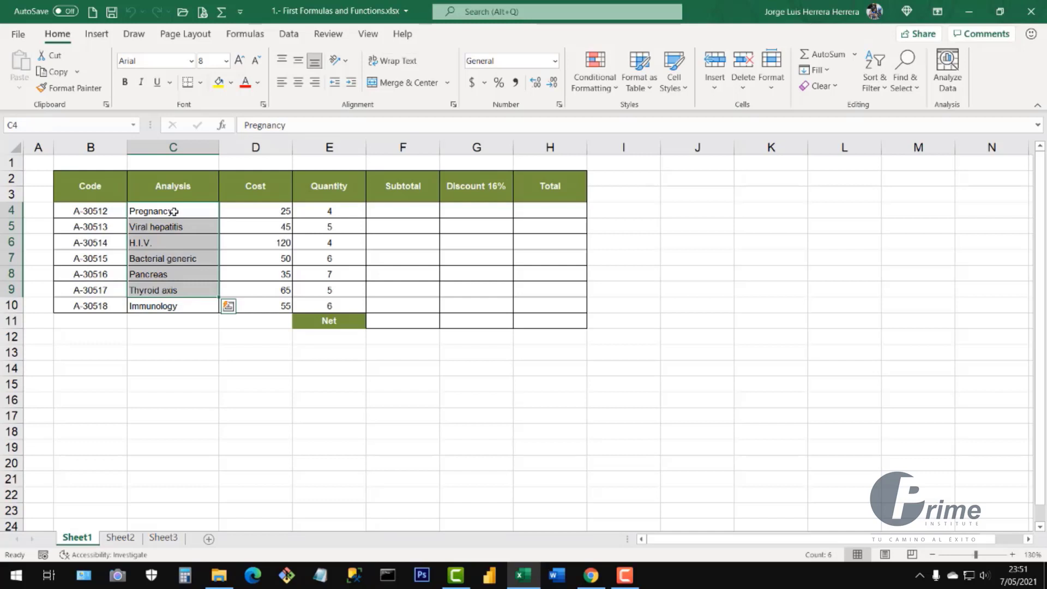
pyautogui.click(181, 309)
pyautogui.moveTo(280, 187); pyautogui.dragTo(273, 305)
pyautogui.click(259, 286)
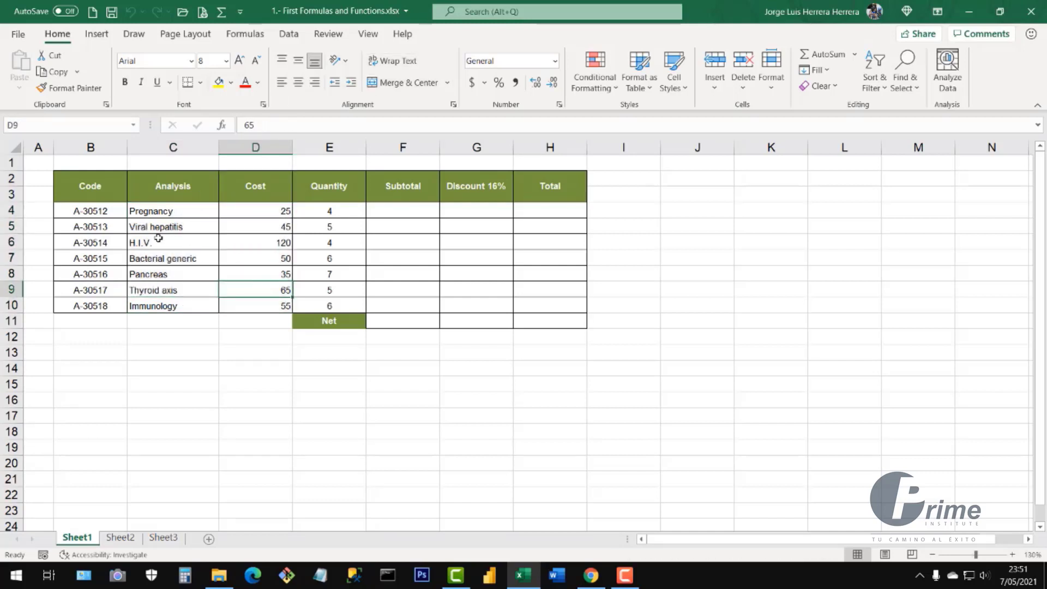
pyautogui.click(266, 213)
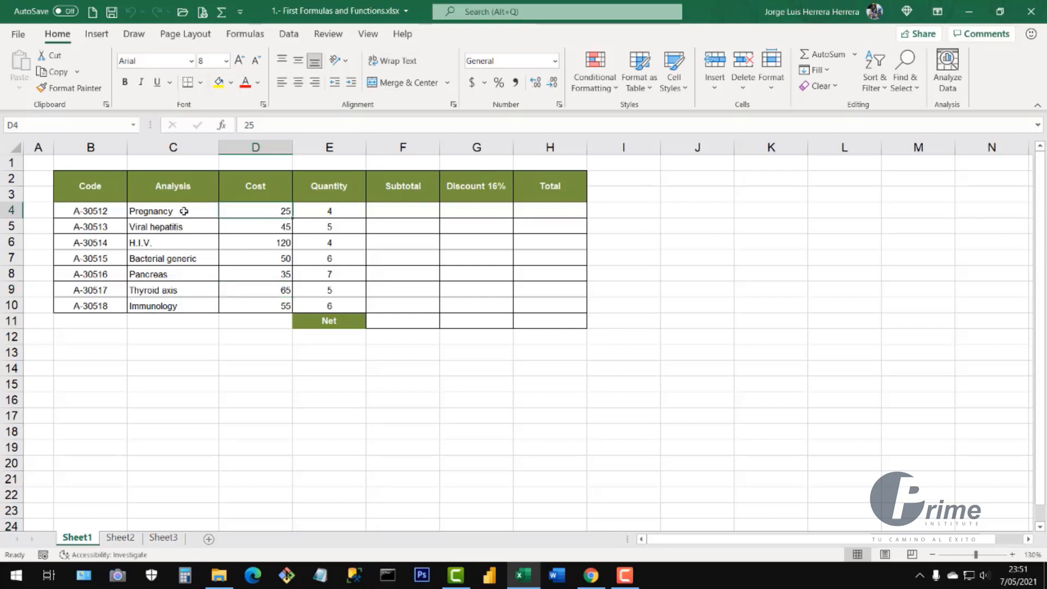
pyautogui.click(91, 214)
pyautogui.click(171, 214)
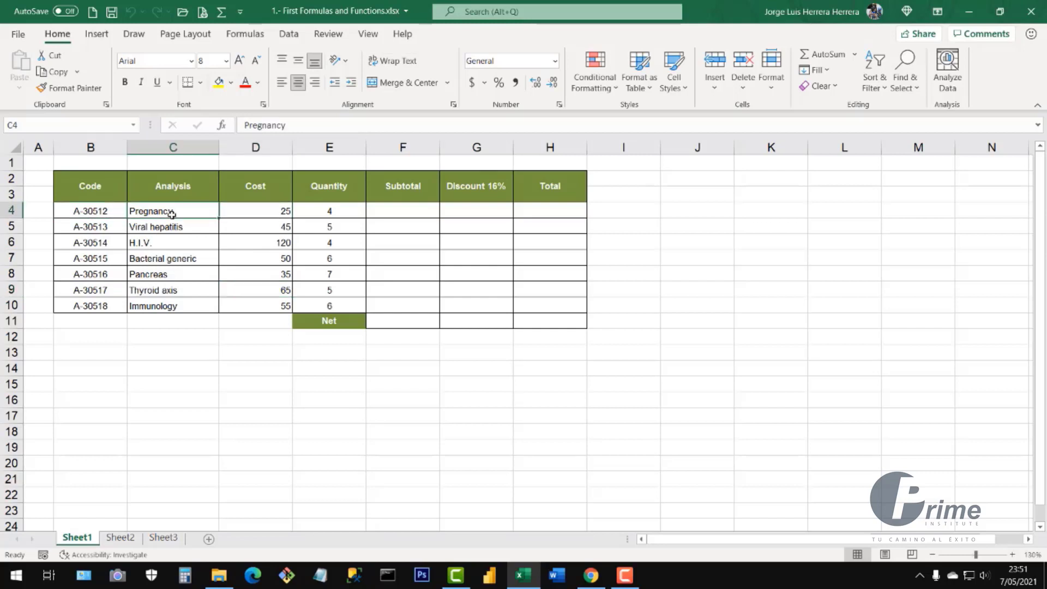
pyautogui.click(269, 211)
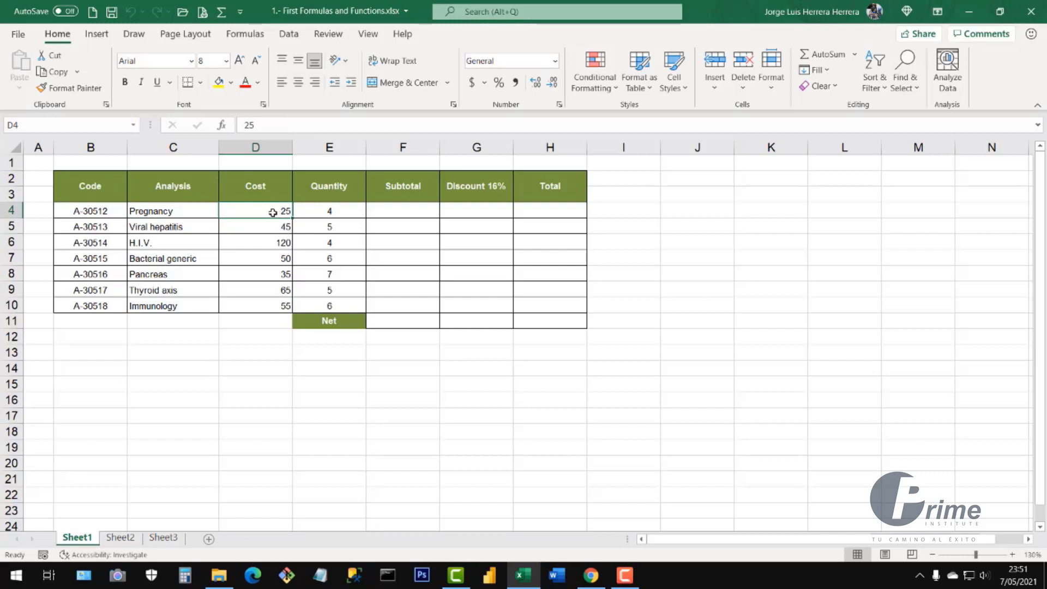
pyautogui.moveTo(273, 212); pyautogui.dragTo(267, 292)
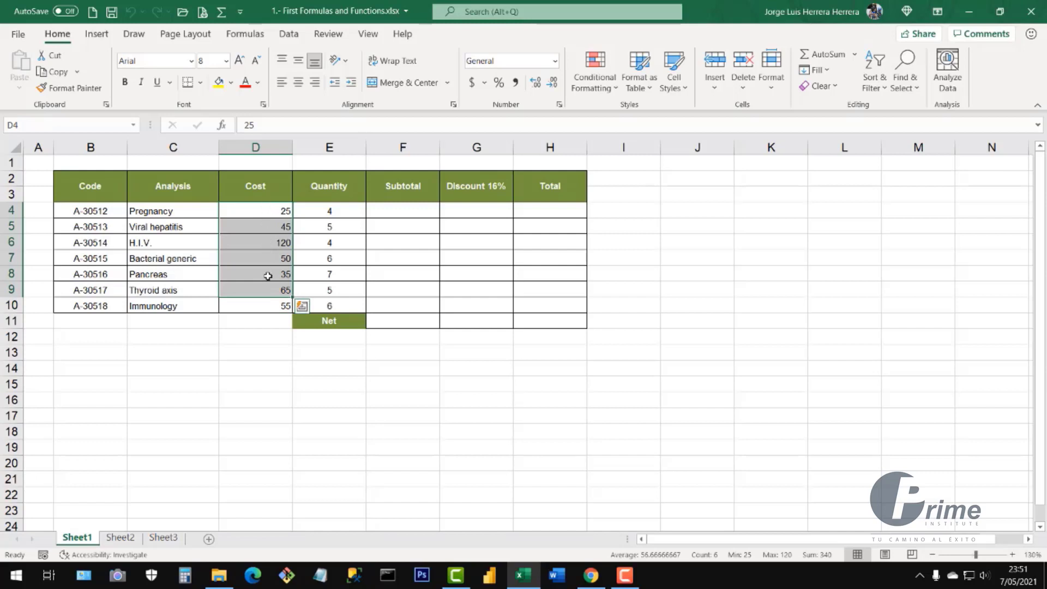
pyautogui.moveTo(268, 213); pyautogui.dragTo(272, 276)
pyautogui.click(275, 211)
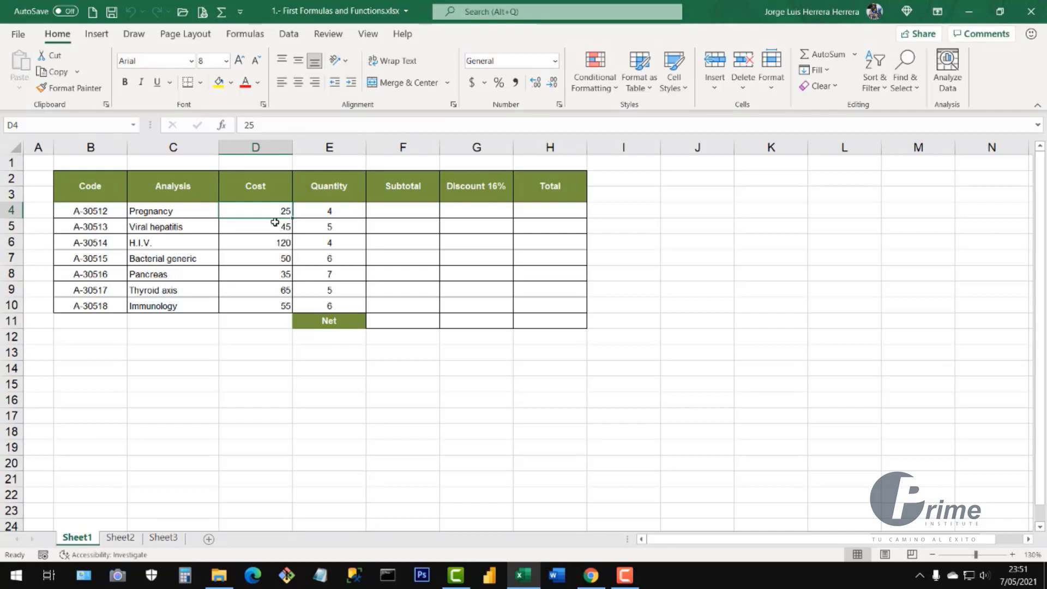
pyautogui.moveTo(273, 211); pyautogui.dragTo(273, 301)
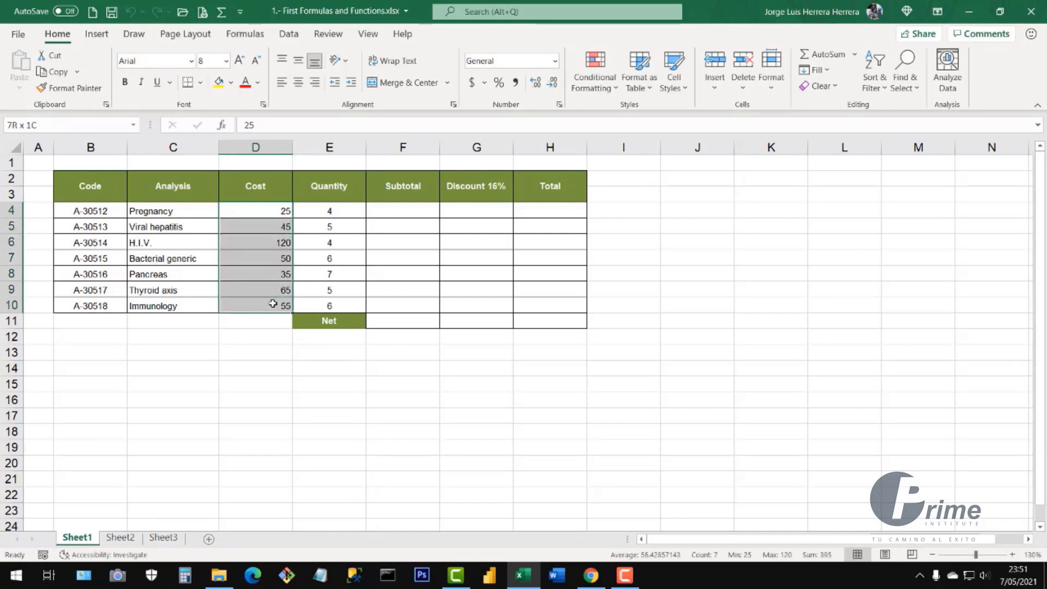
pyautogui.click(268, 350)
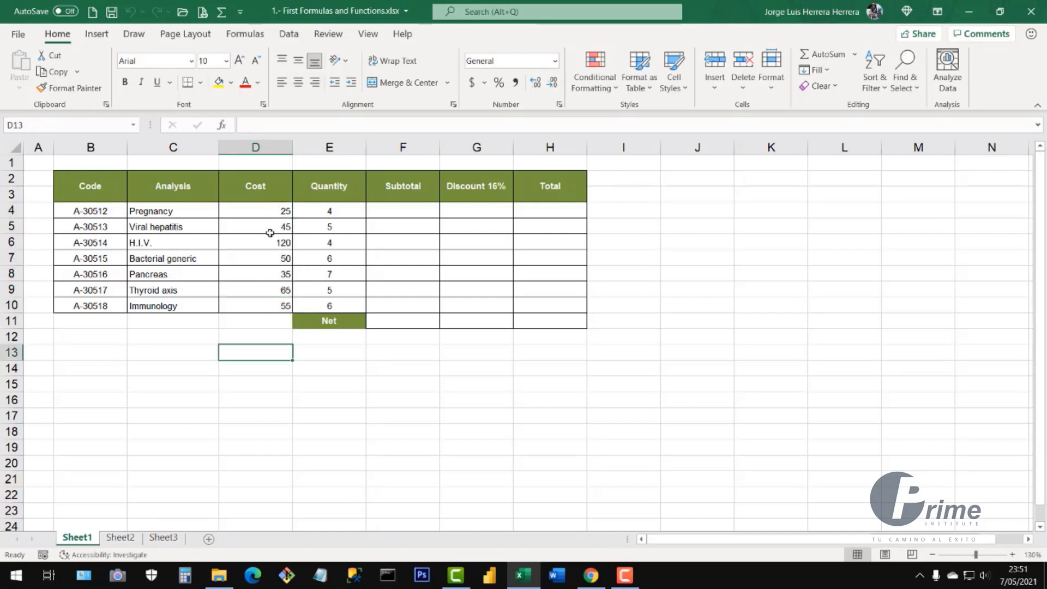
# Format the costs in D4:D10 with the Accounting number format, using the $ symbol and 2 decimal places
pyautogui.moveTo(274, 210); pyautogui.dragTo(272, 306)
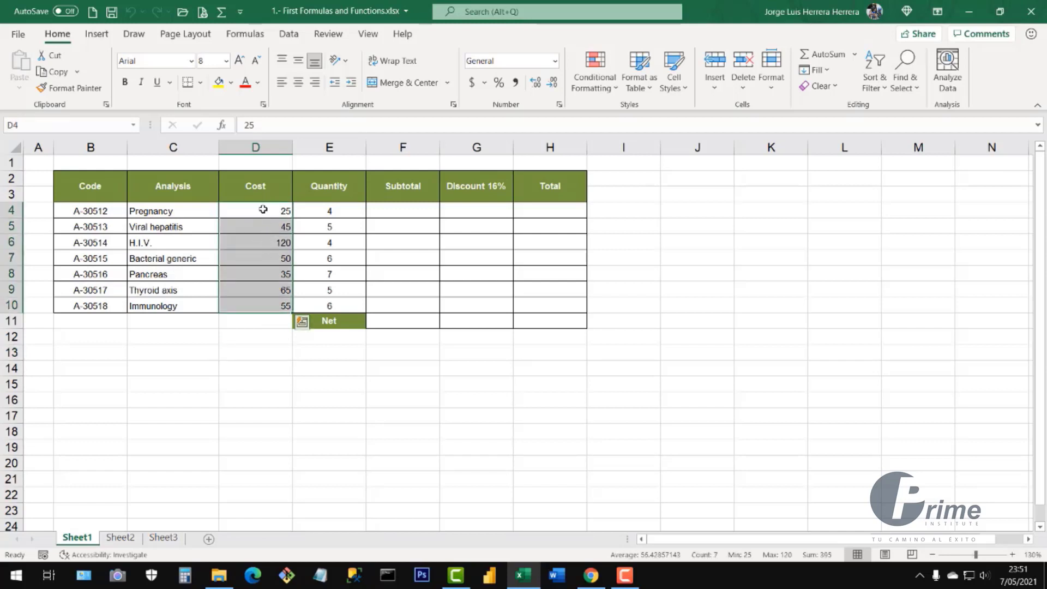
pyautogui.click(484, 83)
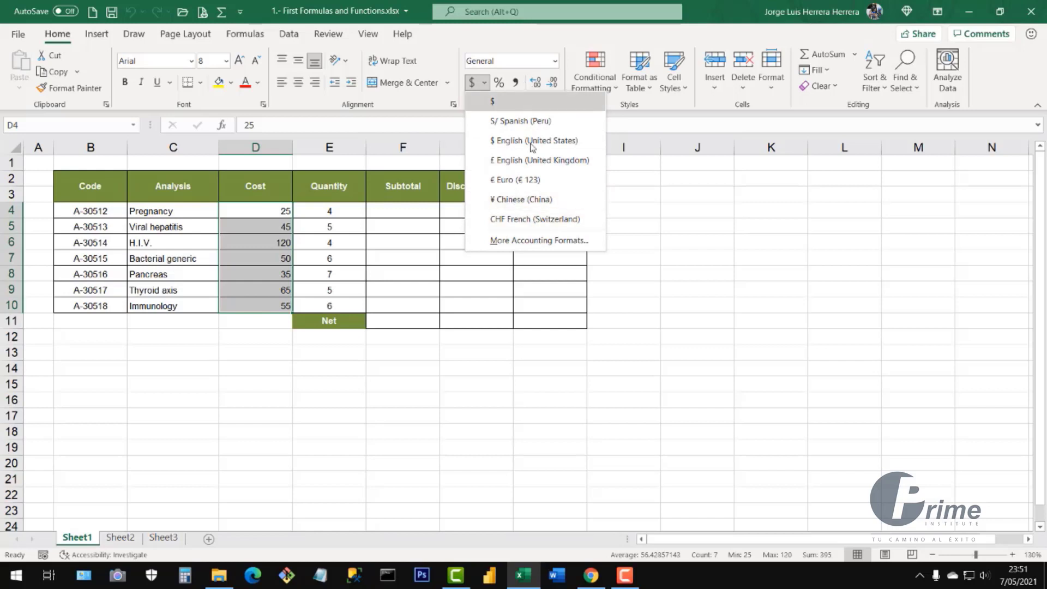
pyautogui.click(516, 243)
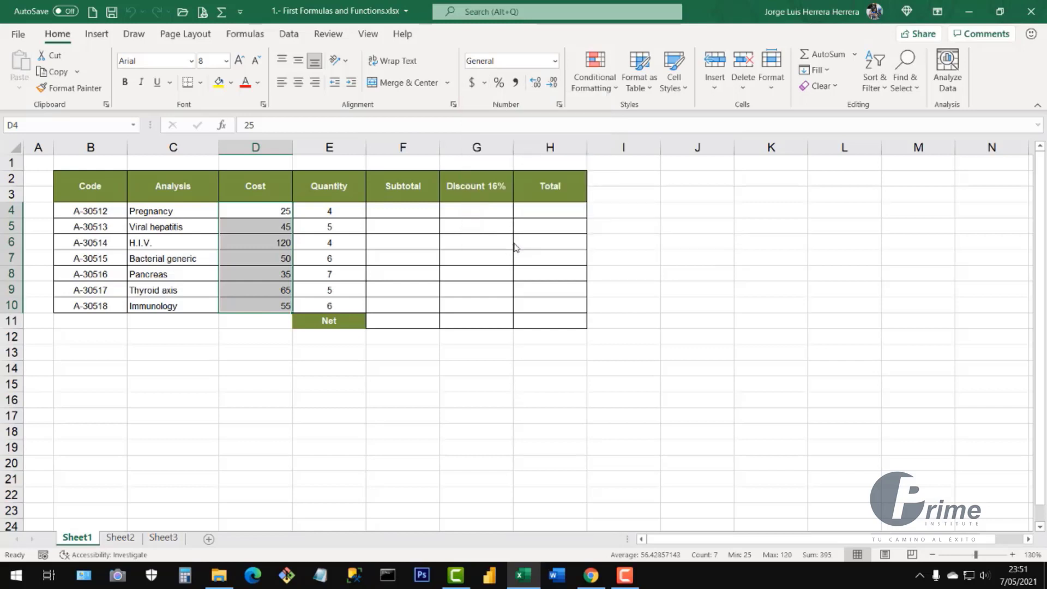
pyautogui.moveTo(512, 155); pyautogui.dragTo(428, 107)
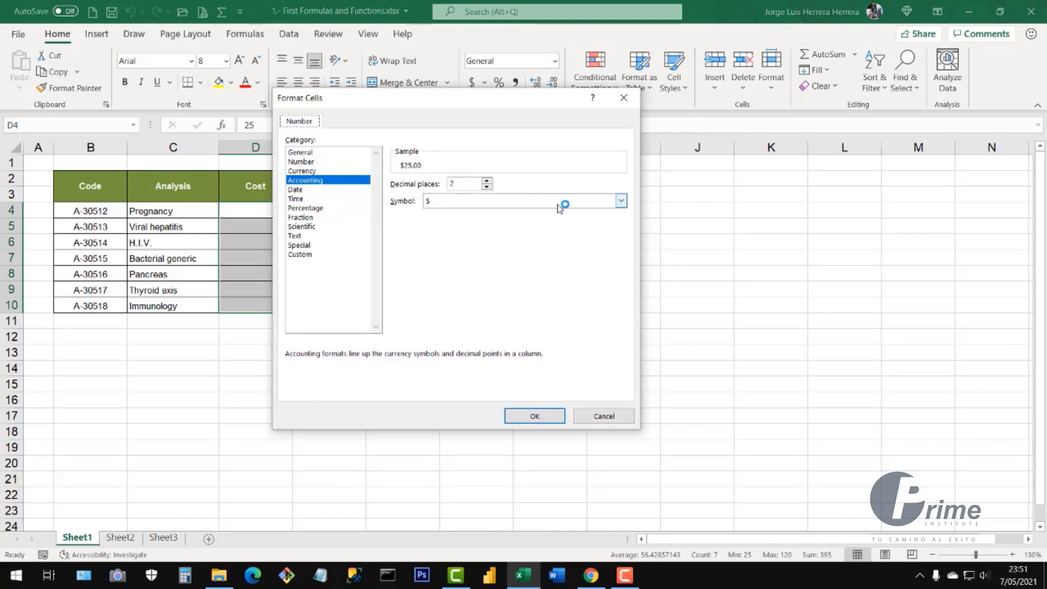
pyautogui.click(621, 201)
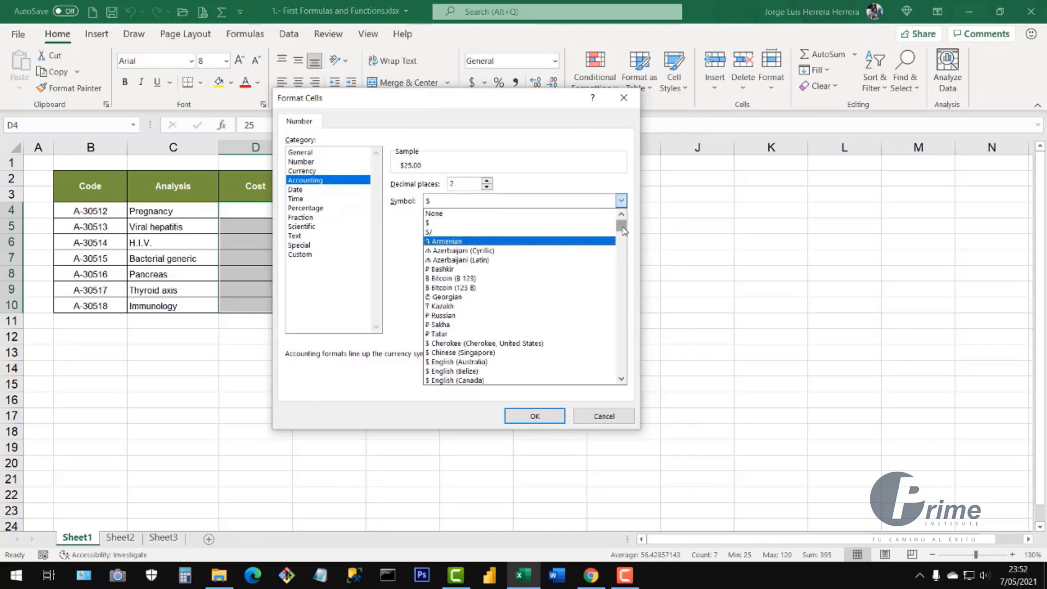
pyautogui.moveTo(621, 225)
pyautogui.mouseDown()
pyautogui.moveTo(623, 357)
pyautogui.moveTo(613, 210)
pyautogui.mouseUp()
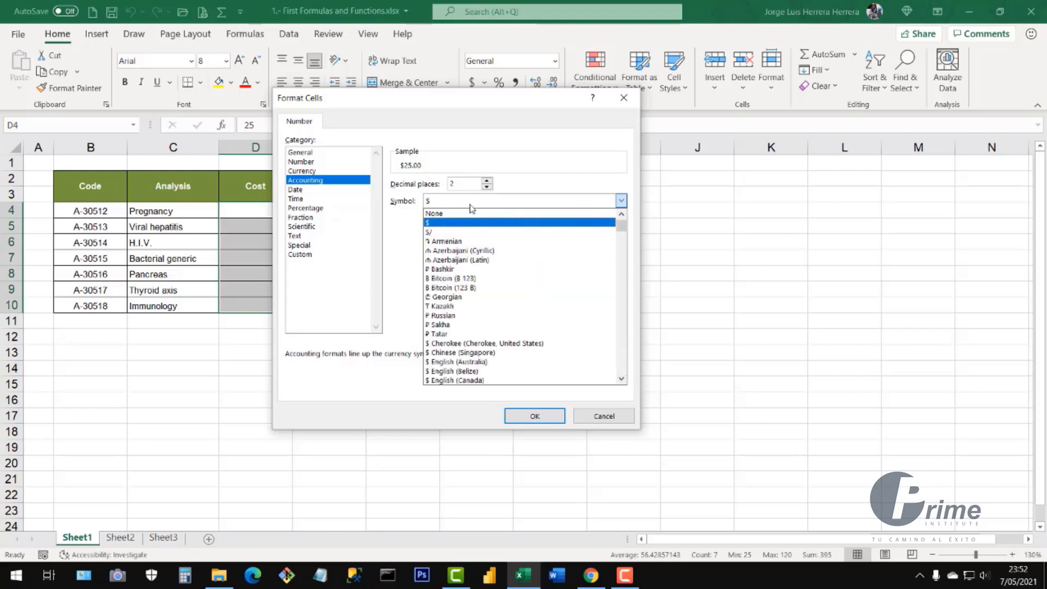
pyautogui.click(429, 224)
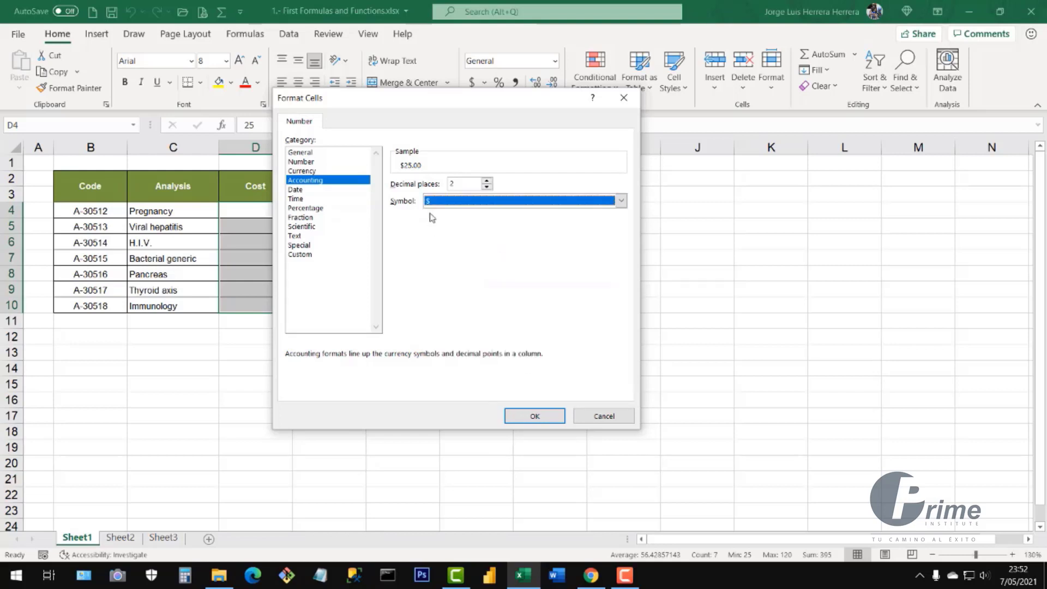
pyautogui.click(530, 417)
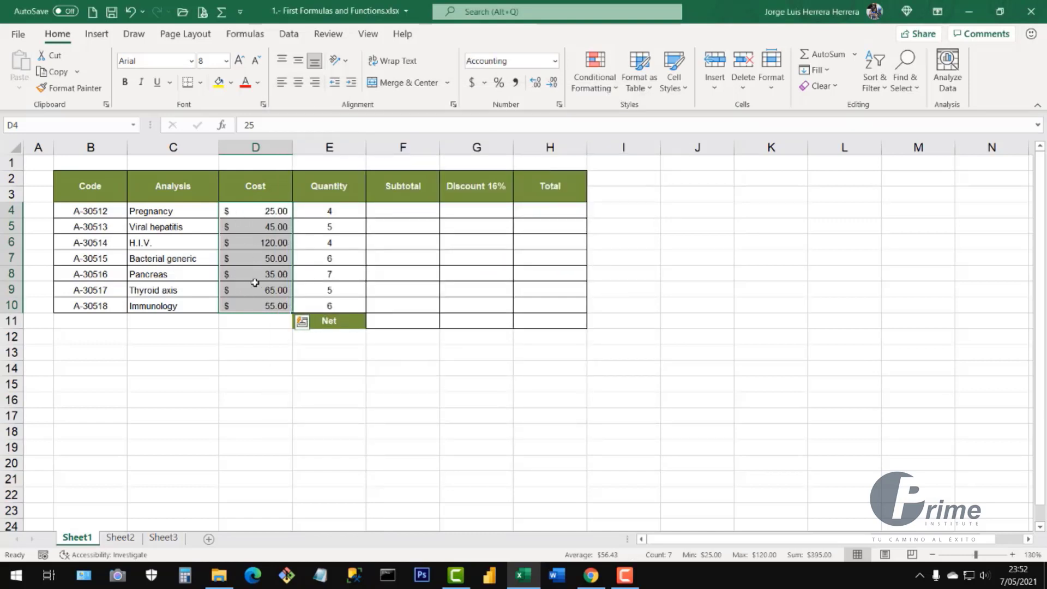
# Read through the analyses from Pregnancy to Thyroid axis, checking each one against its cost in column D
pyautogui.click(223, 287)
pyautogui.click(157, 210)
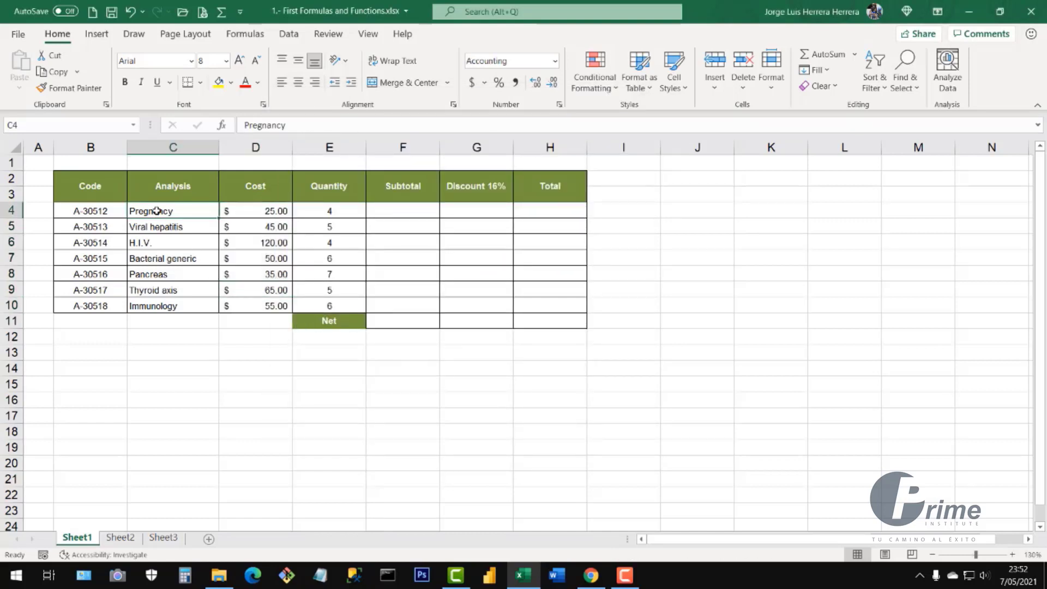
pyautogui.click(262, 212)
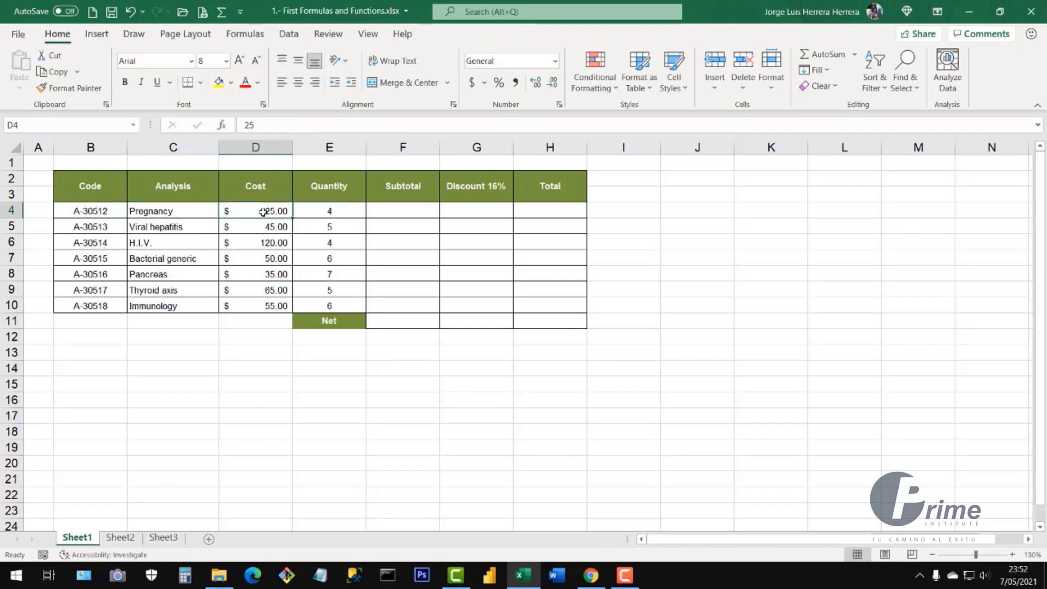
pyautogui.click(162, 228)
pyautogui.click(263, 228)
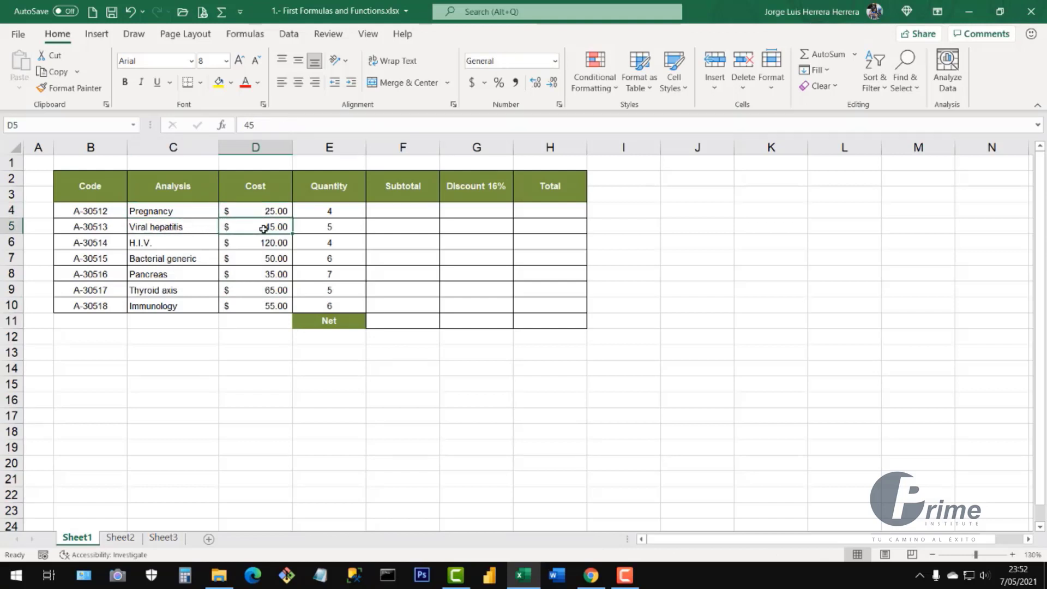
pyautogui.click(154, 245)
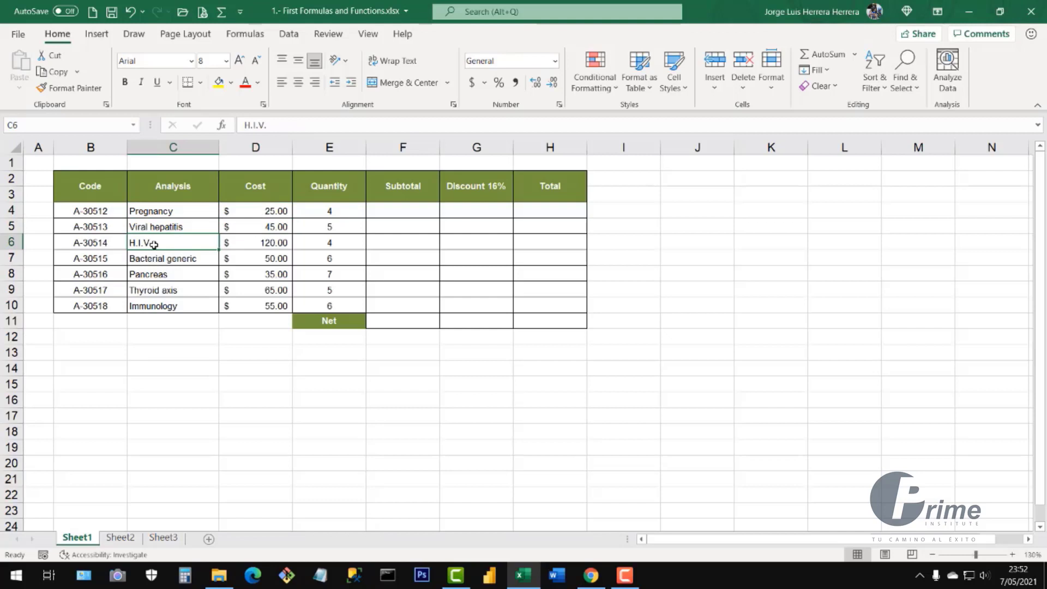
pyautogui.click(263, 243)
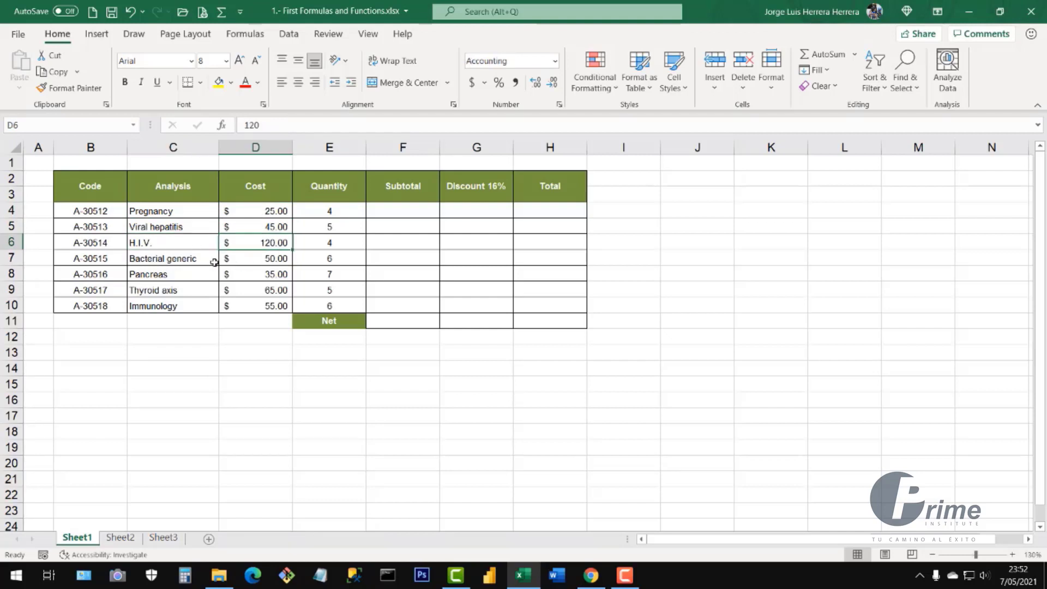
pyautogui.click(169, 259)
pyautogui.click(264, 260)
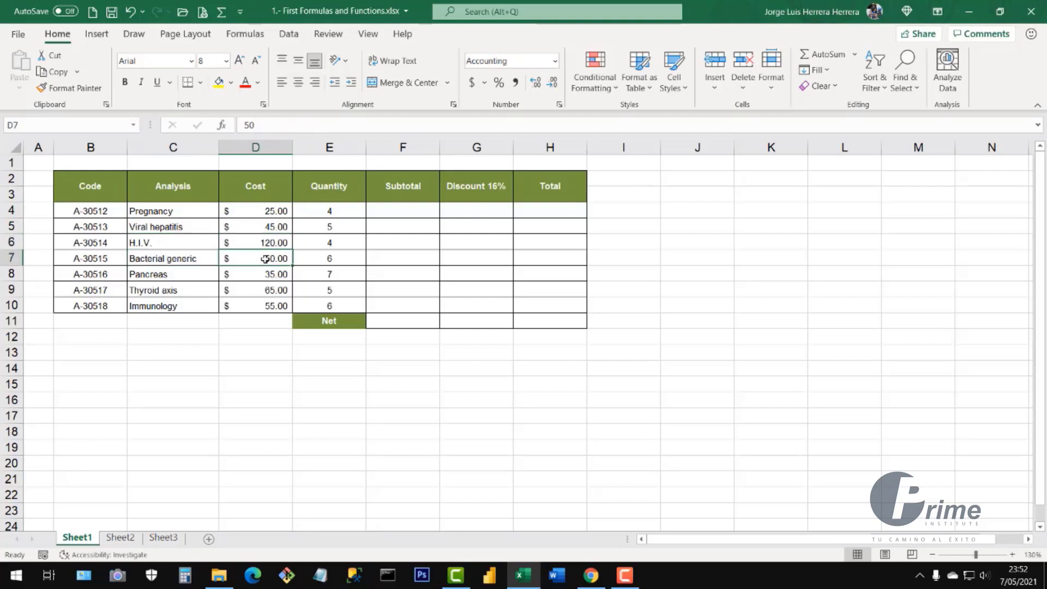
pyautogui.click(179, 279)
pyautogui.click(260, 273)
pyautogui.click(180, 290)
pyautogui.click(275, 288)
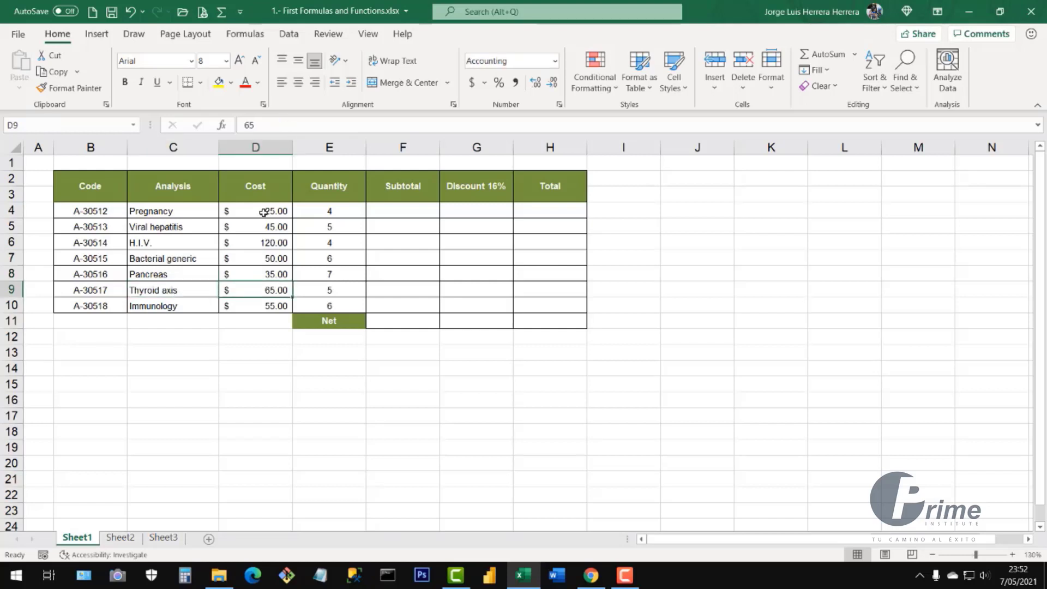
# Examine the Cost, Quantity and Subtotal columns, focusing on the Pregnancy row's cost and quantity as the inputs for F4
pyautogui.moveTo(264, 213); pyautogui.dragTo(262, 304)
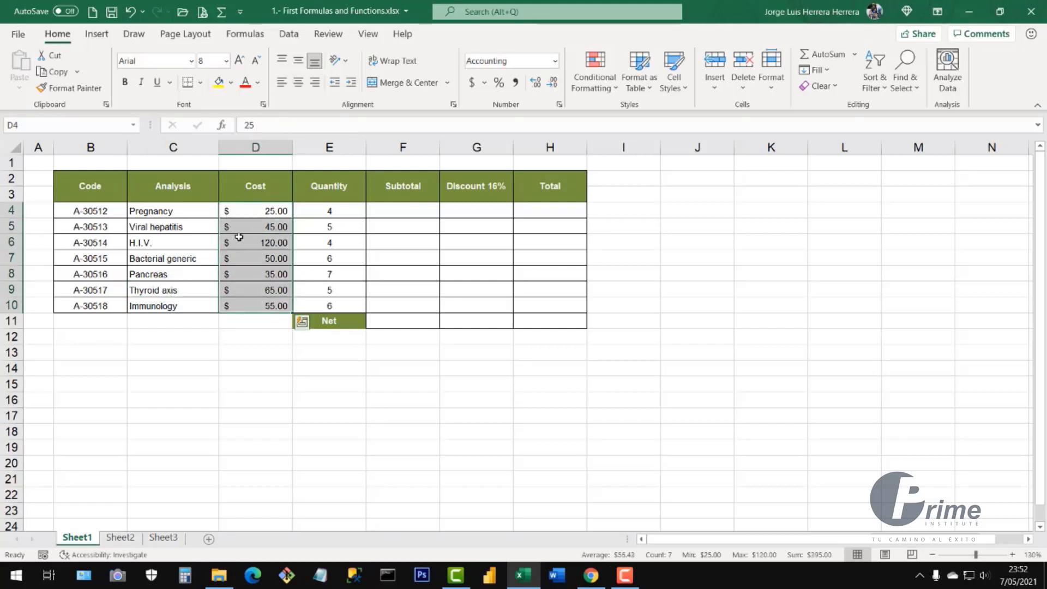
pyautogui.moveTo(343, 211); pyautogui.dragTo(344, 306)
pyautogui.click(152, 211)
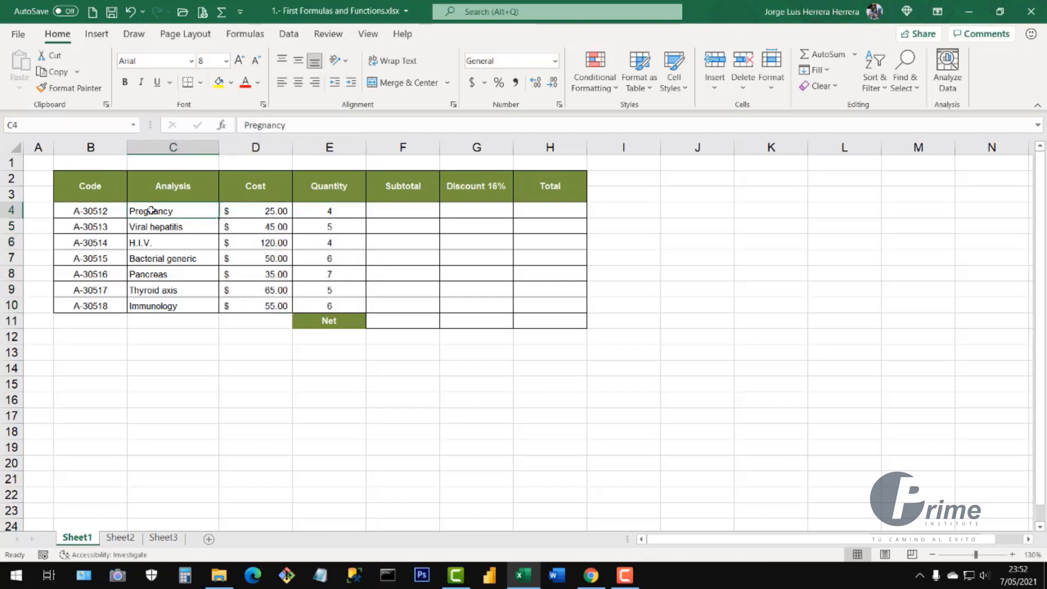
pyautogui.click(338, 211)
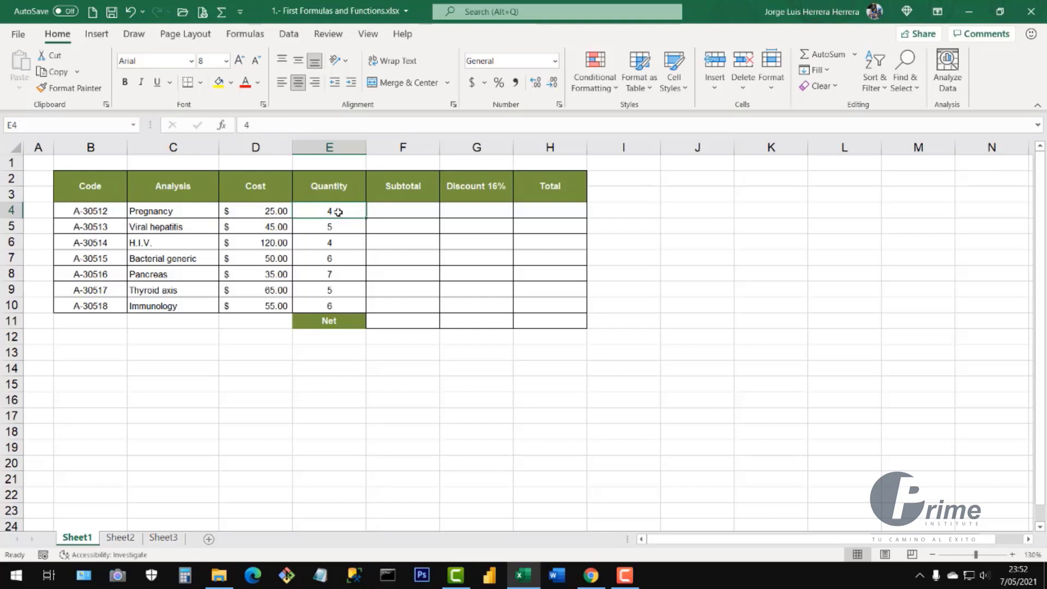
pyautogui.click(266, 209)
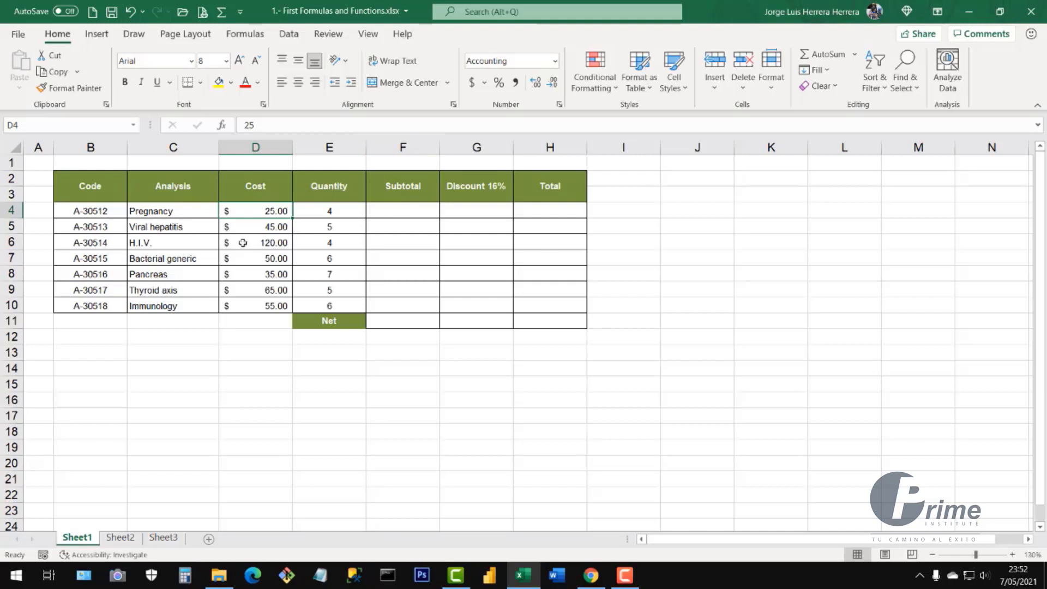
pyautogui.moveTo(403, 212); pyautogui.dragTo(401, 321)
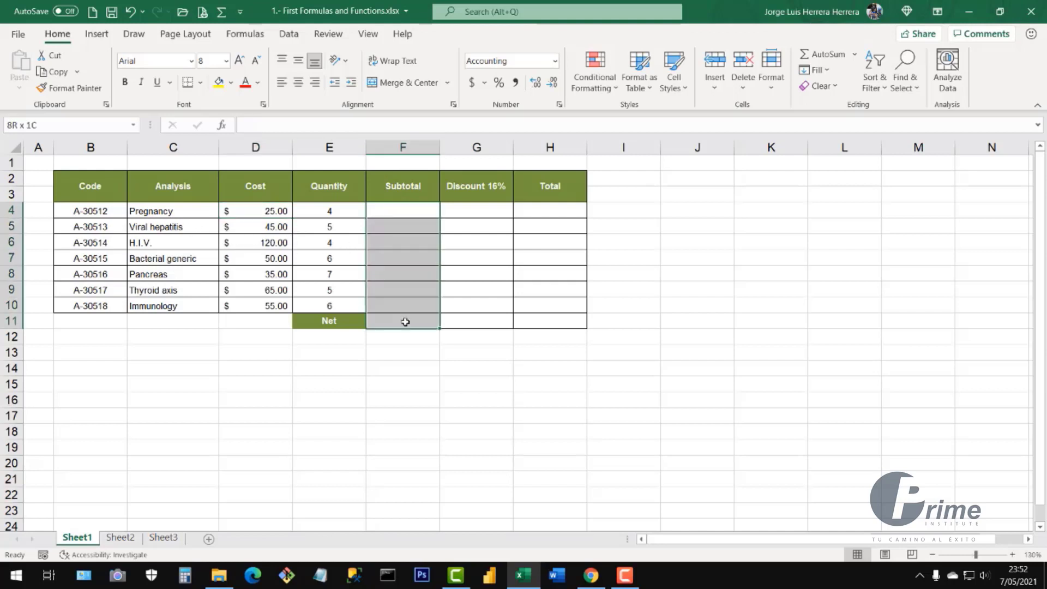
pyautogui.click(262, 213)
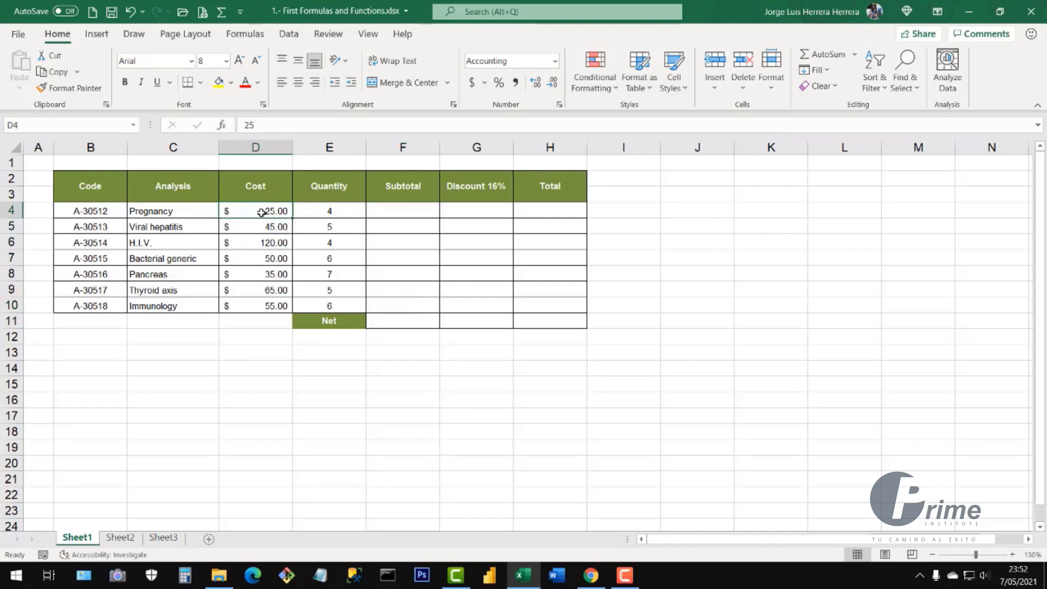
pyautogui.click(329, 211)
pyautogui.click(258, 215)
pyautogui.click(326, 212)
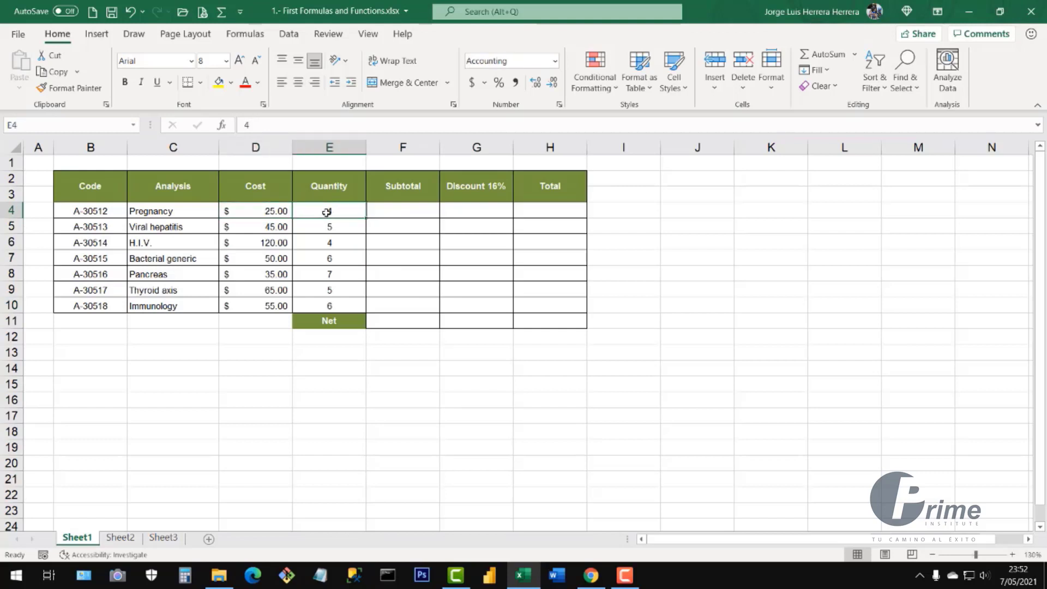
pyautogui.click(270, 212)
pyautogui.click(327, 212)
pyautogui.click(395, 210)
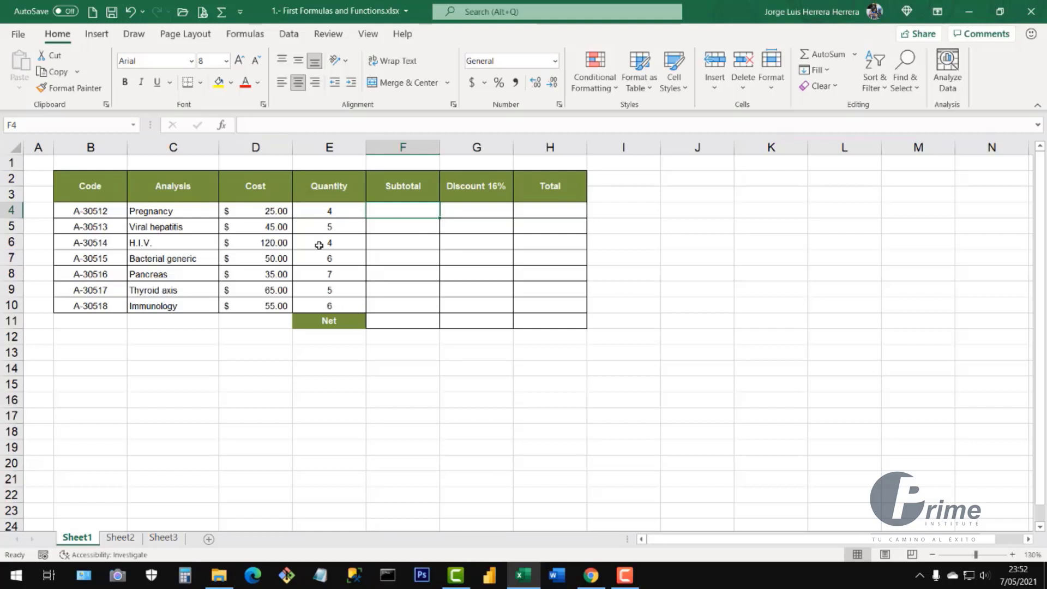
# Compare the cost and quantity pairs down the rows of the table as the basis for each subtotal
pyautogui.click(258, 229)
pyautogui.click(321, 231)
pyautogui.click(264, 256)
pyautogui.click(335, 258)
pyautogui.click(265, 276)
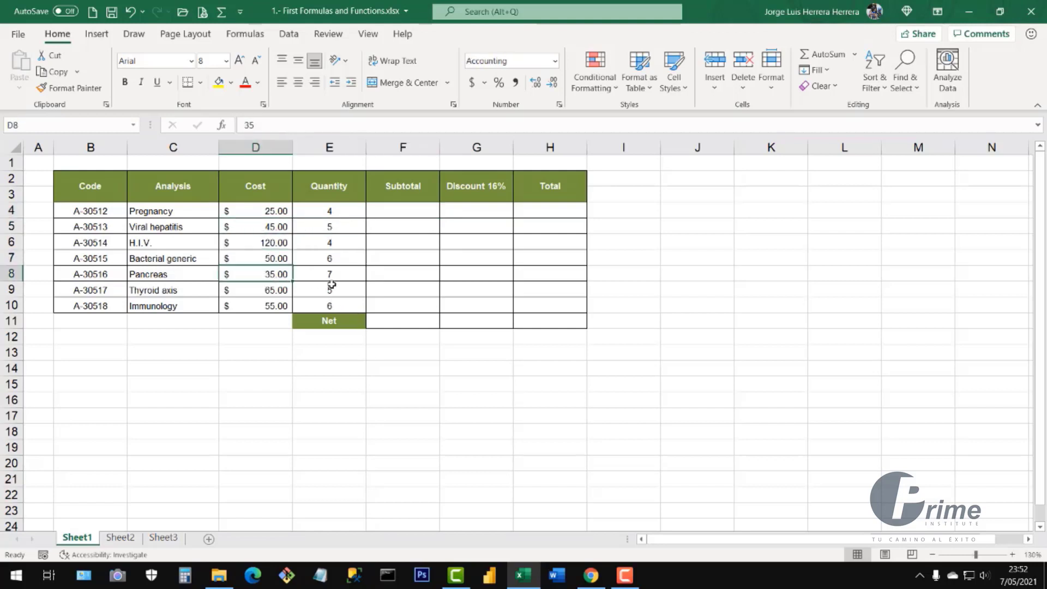
pyautogui.click(330, 289)
pyautogui.click(264, 302)
pyautogui.click(337, 305)
pyautogui.click(270, 213)
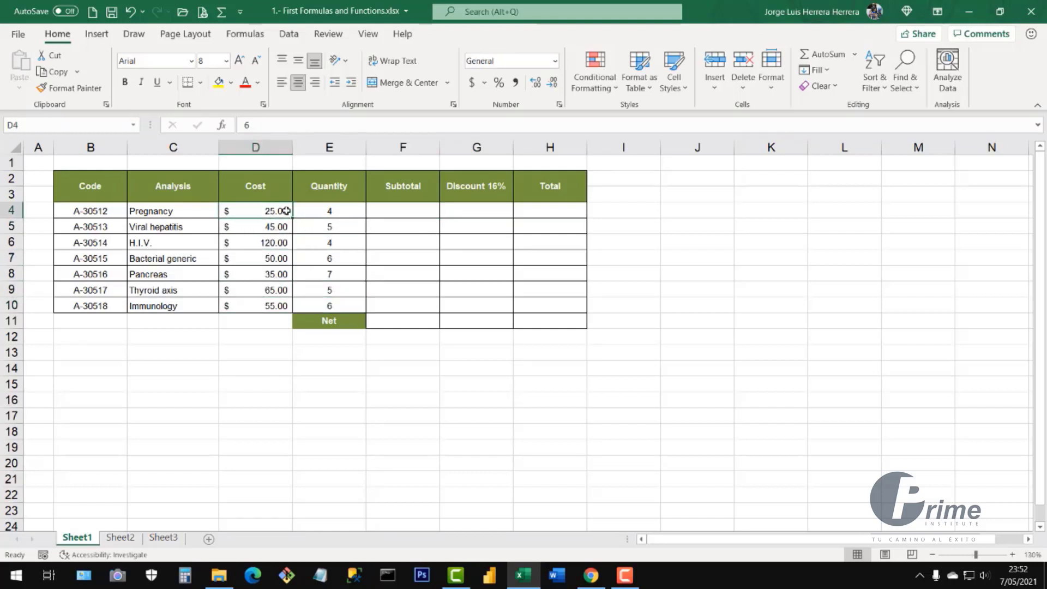
pyautogui.click(328, 212)
pyautogui.click(262, 227)
pyautogui.click(336, 224)
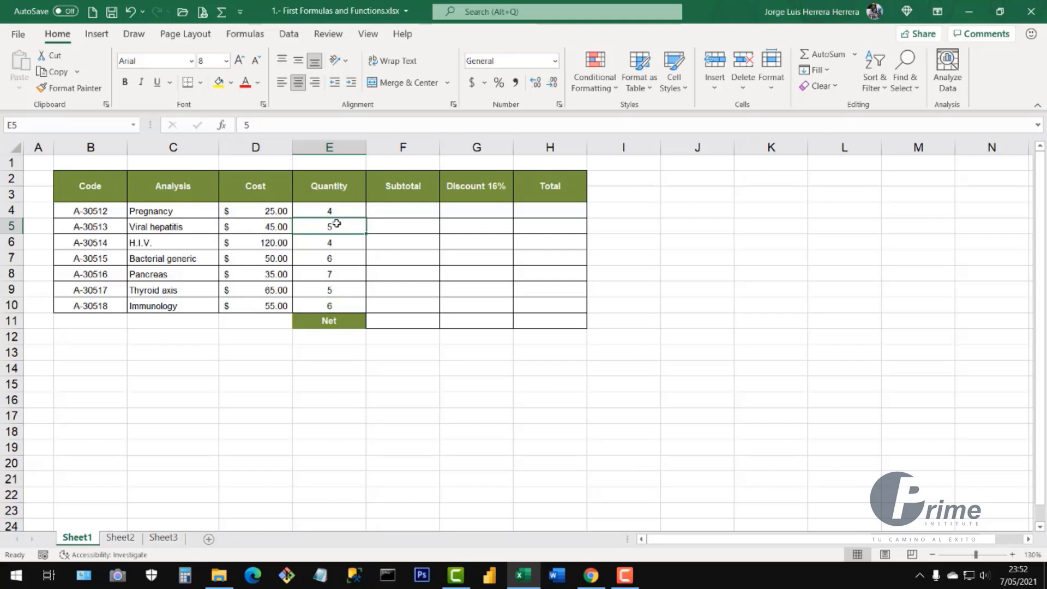
# Examine the empty Subtotal, Discount 16% and Total columns with their Net cells, and look over the whole table B2:H11
pyautogui.click(393, 320)
pyautogui.moveTo(413, 210); pyautogui.dragTo(410, 306)
pyautogui.click(385, 328)
pyautogui.click(470, 321)
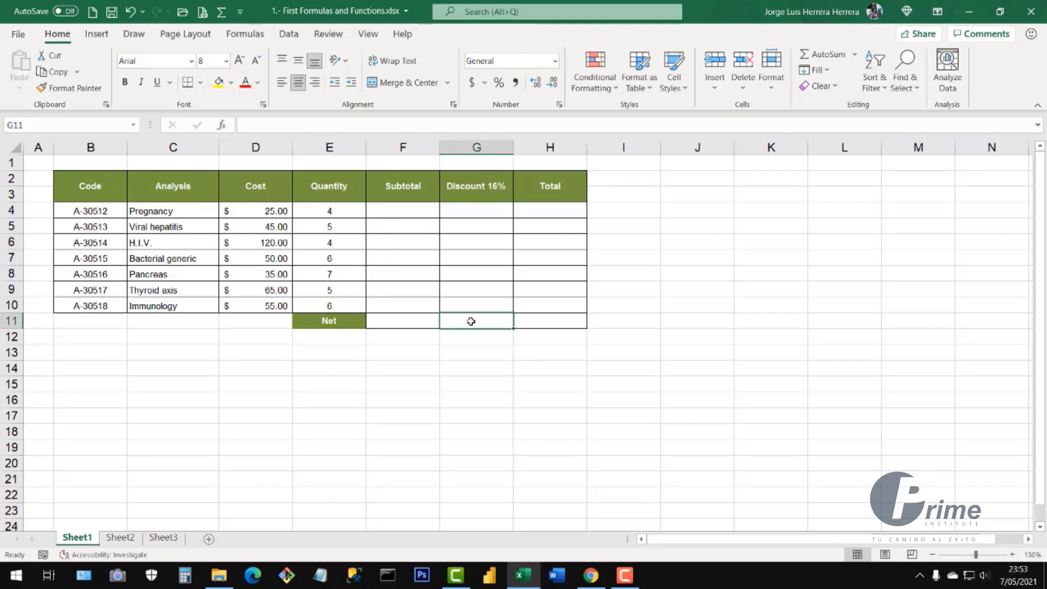
pyautogui.moveTo(475, 212); pyautogui.dragTo(475, 301)
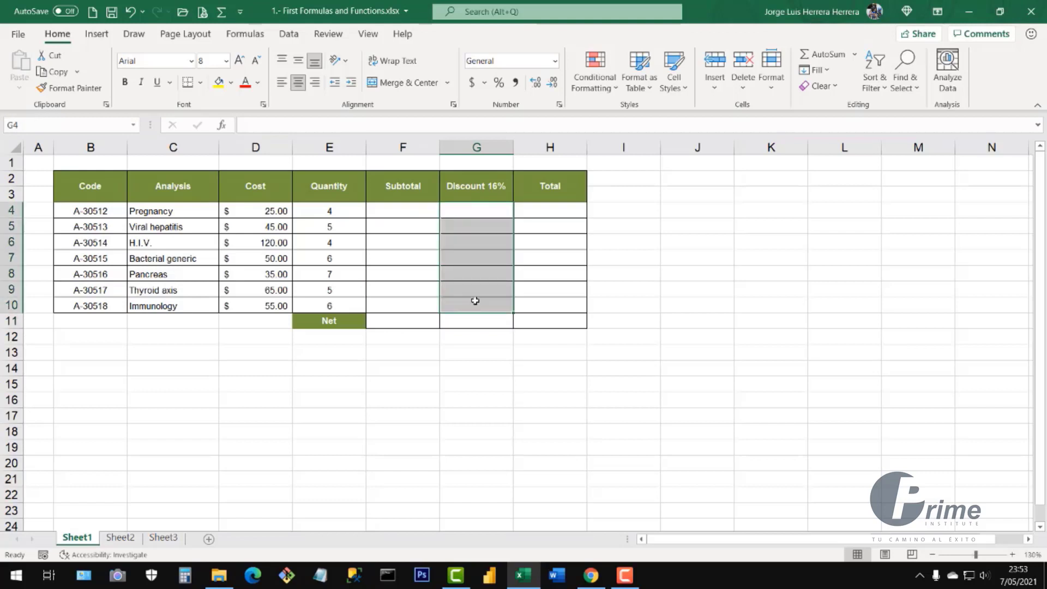
pyautogui.click(546, 325)
pyautogui.moveTo(554, 212); pyautogui.dragTo(554, 307)
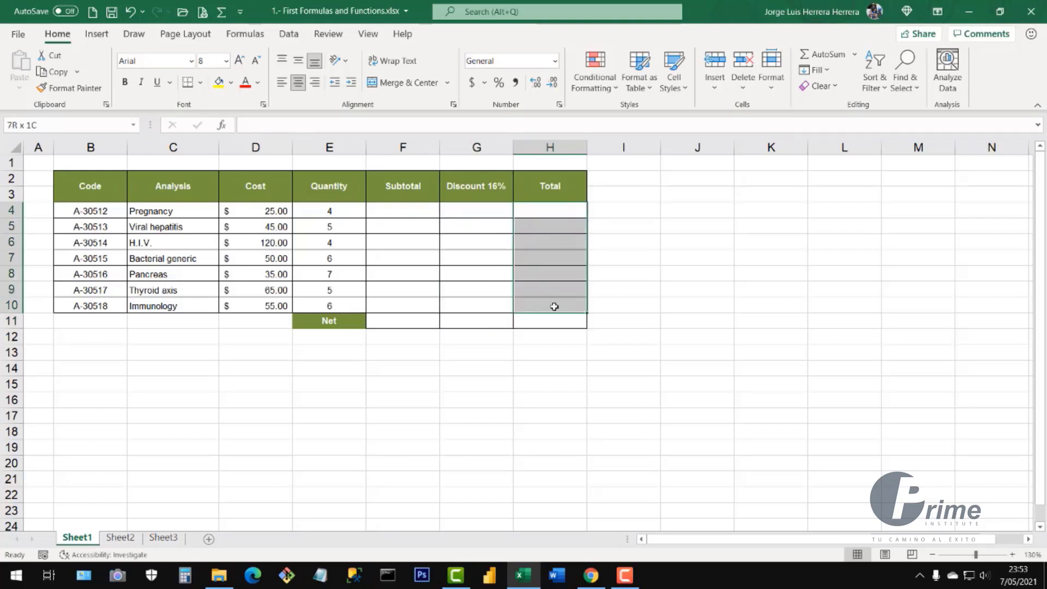
pyautogui.click(416, 276)
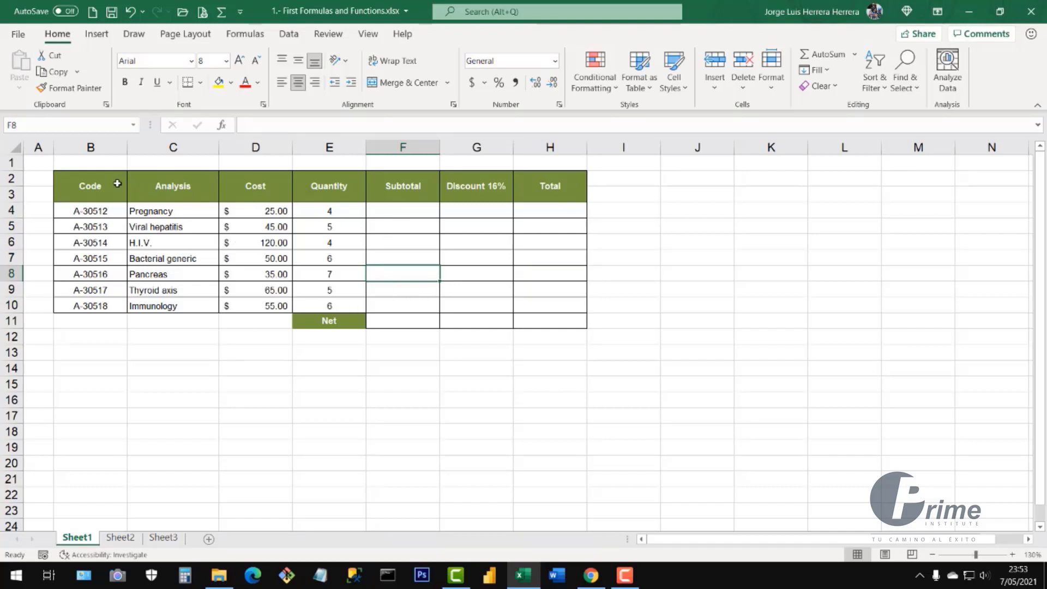
pyautogui.moveTo(109, 183); pyautogui.dragTo(537, 327)
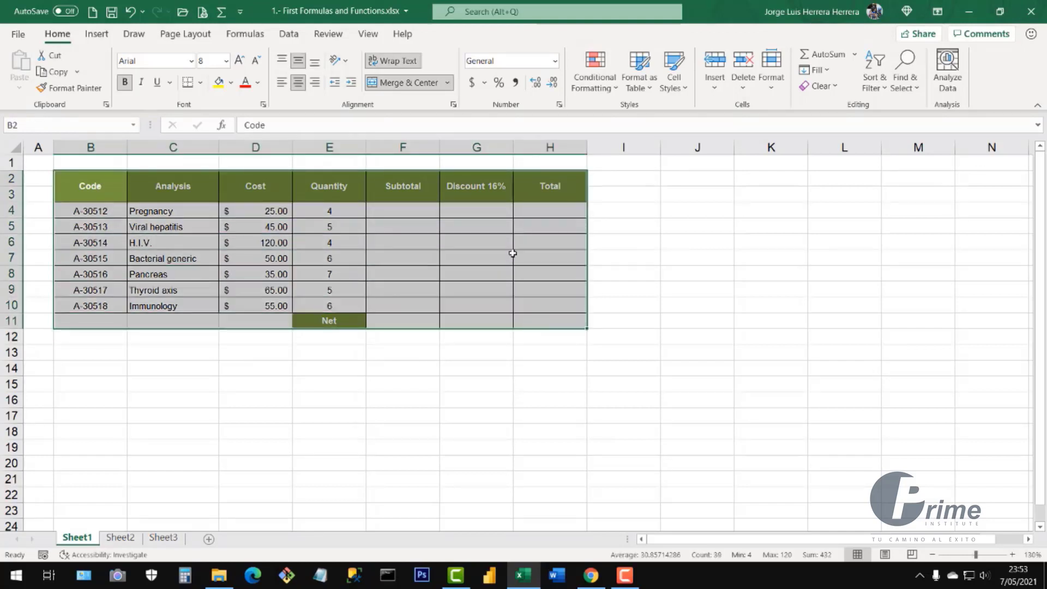
pyautogui.click(475, 256)
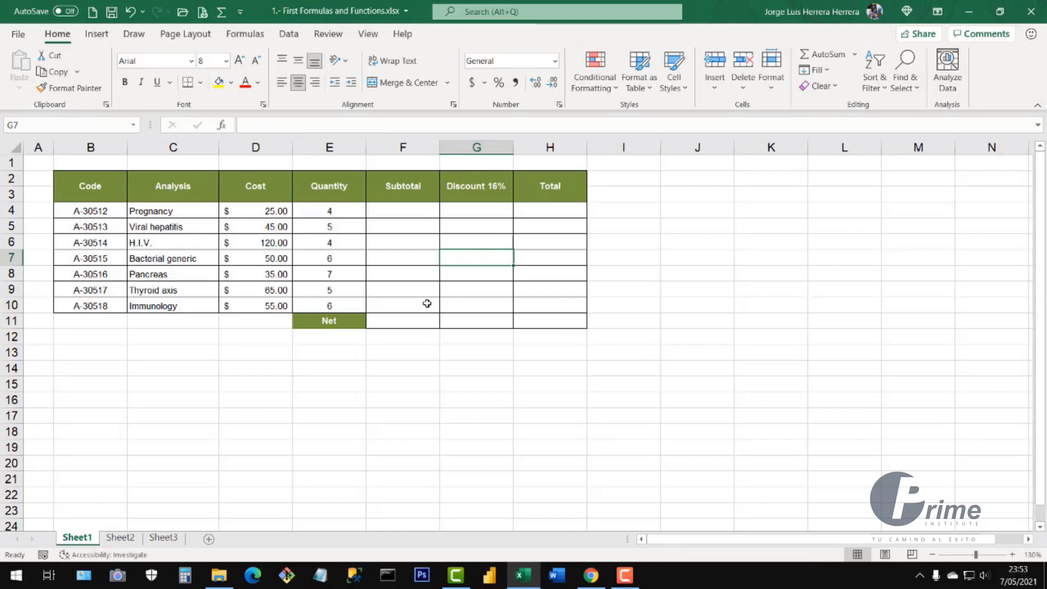
# Calculate the Pregnancy subtotal in F4 by multiplying its cost by its quantity with =D4*E4
pyautogui.click(406, 213)
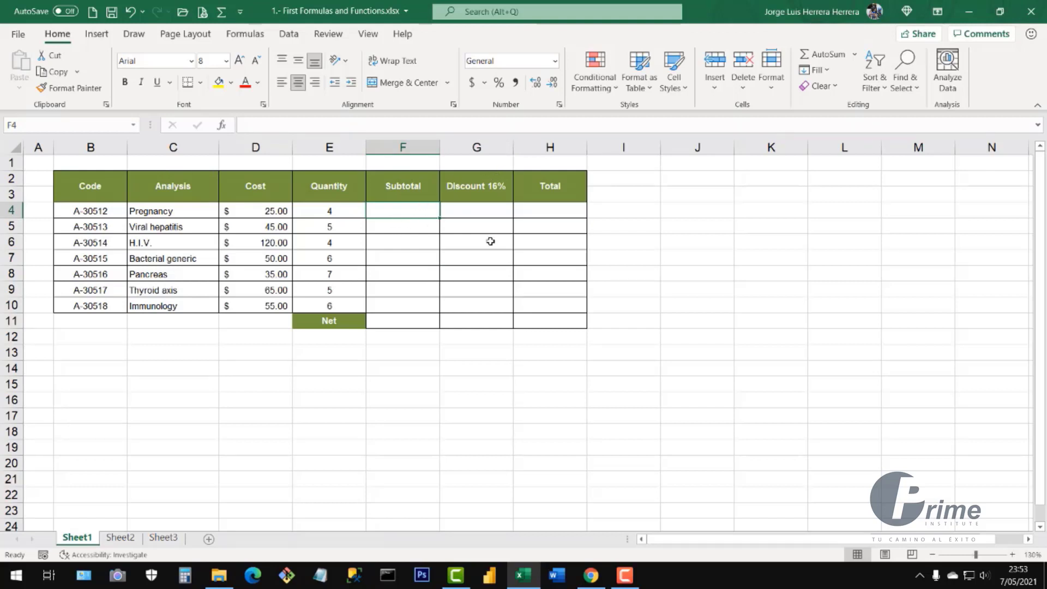
pyautogui.write('=')
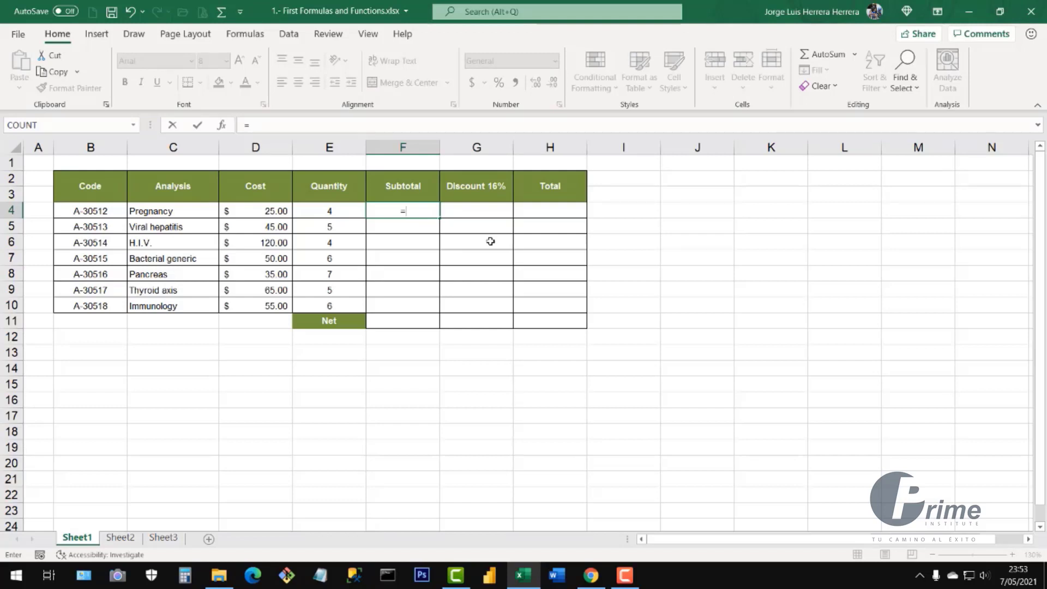
pyautogui.press('BackSpace')
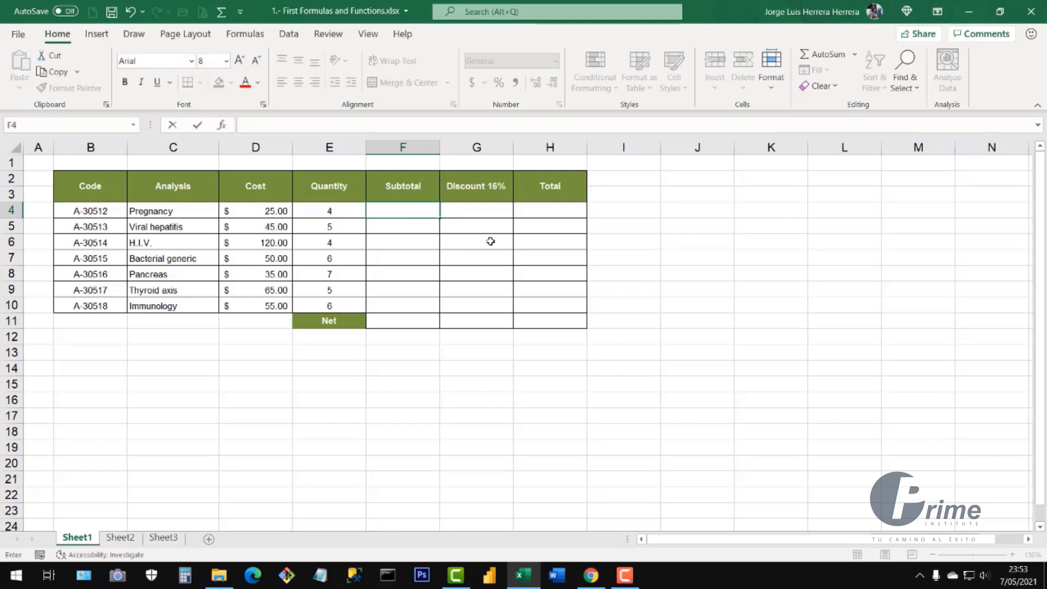
pyautogui.write('+')
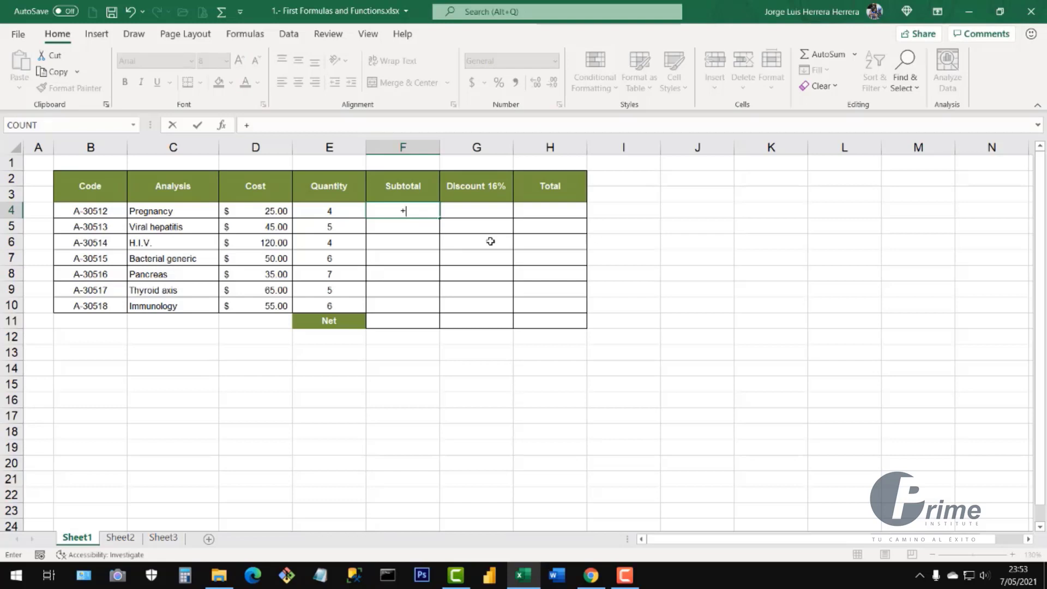
pyautogui.press('BackSpace')
pyautogui.write('=')
pyautogui.click(261, 213)
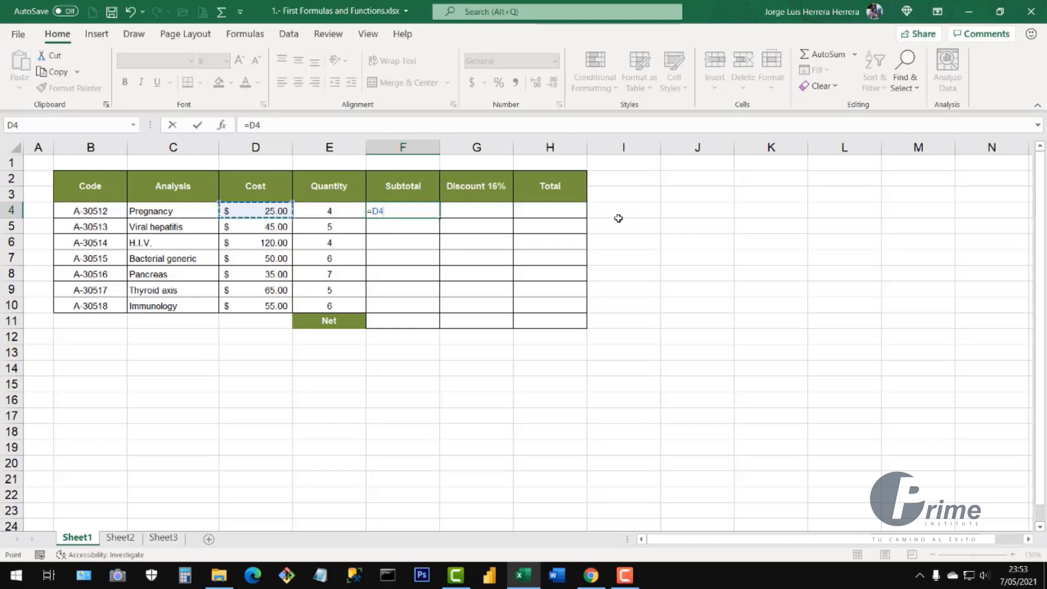
pyautogui.write('*')
pyautogui.click(332, 213)
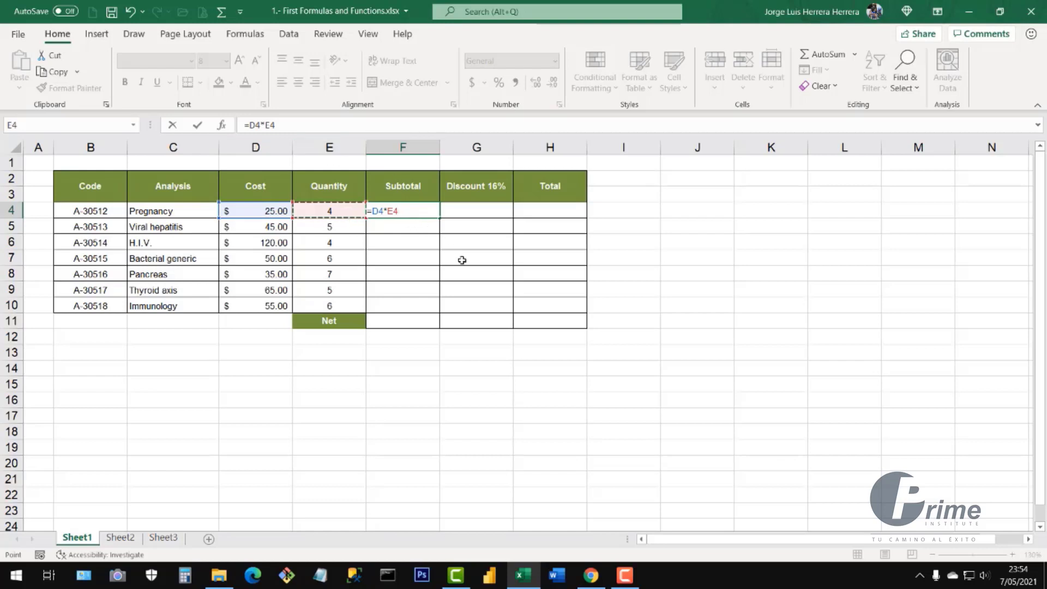
pyautogui.press('Return')
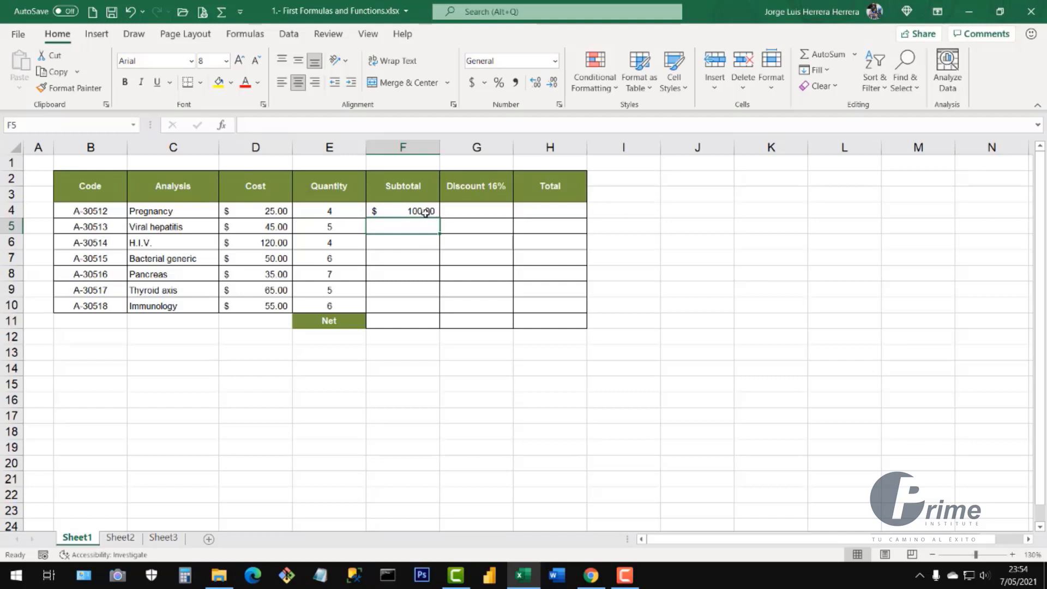
# Review the multiplication formula in F4 and fill it down the Subtotal column through F10
pyautogui.click(400, 214)
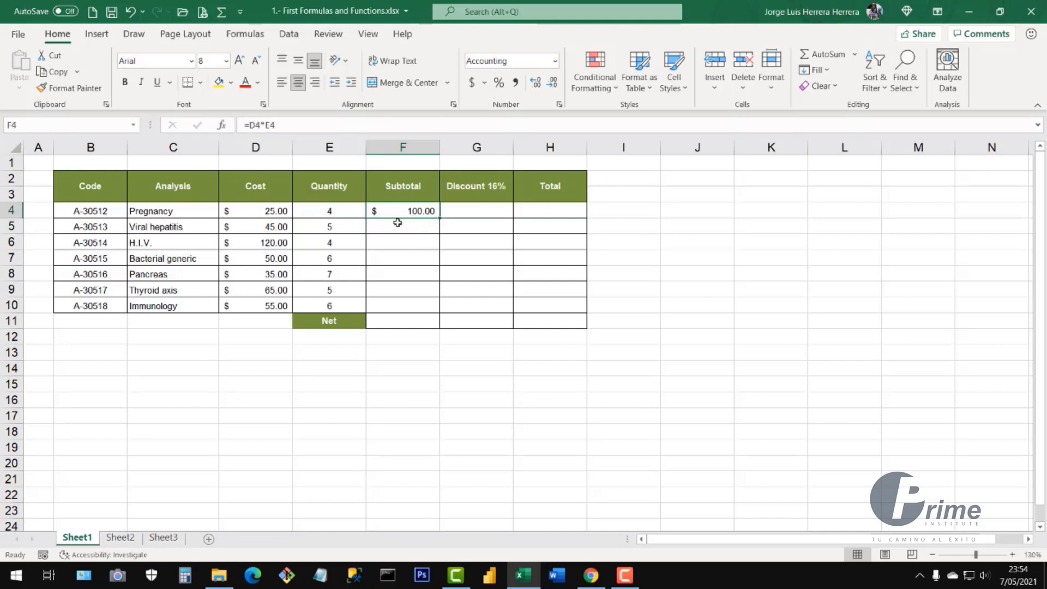
pyautogui.click(248, 213)
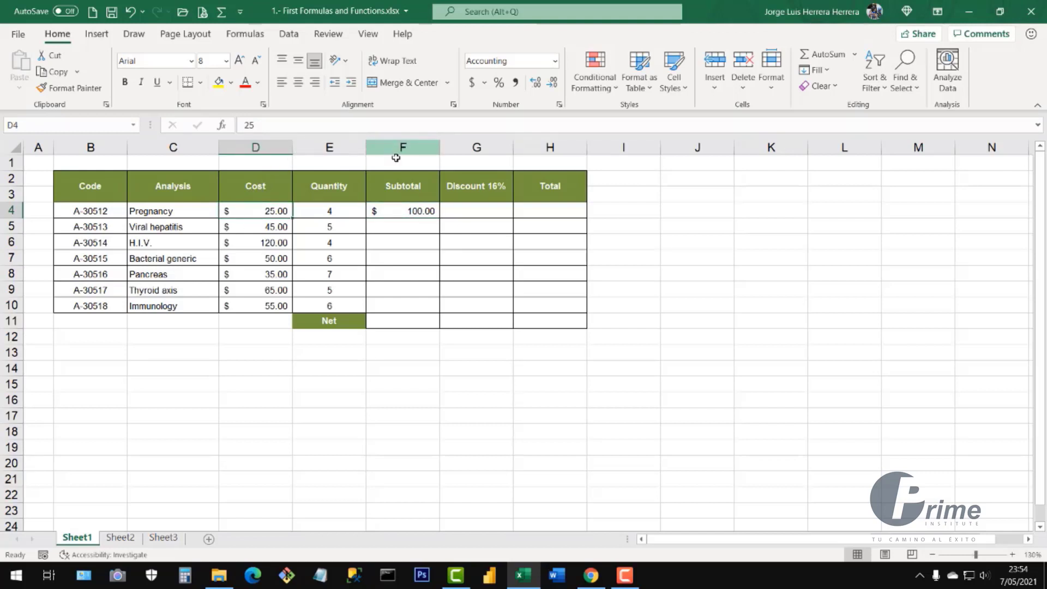
pyautogui.click(409, 211)
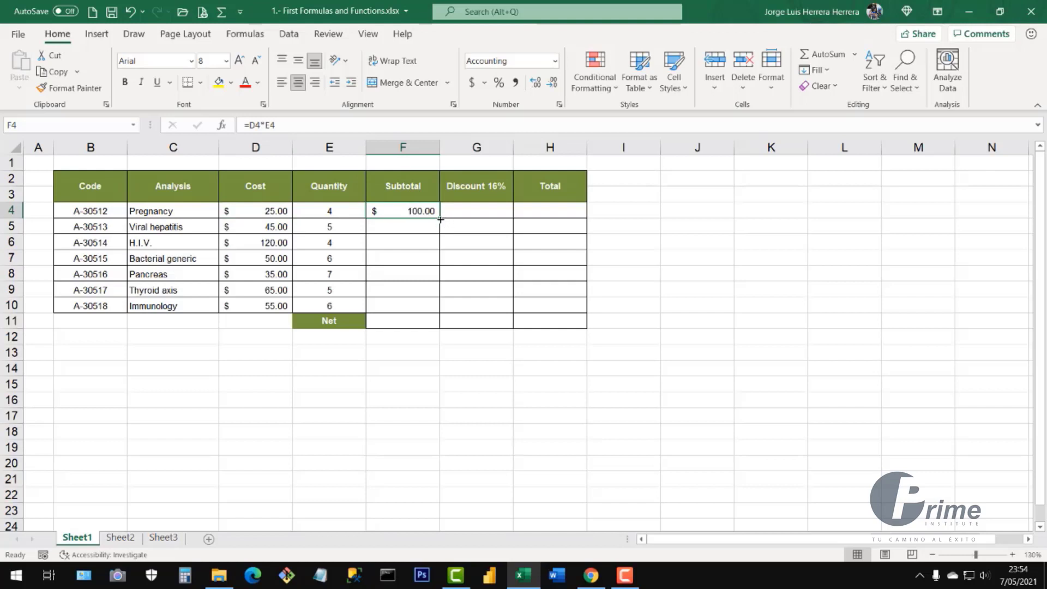
pyautogui.moveTo(440, 219); pyautogui.dragTo(439, 312)
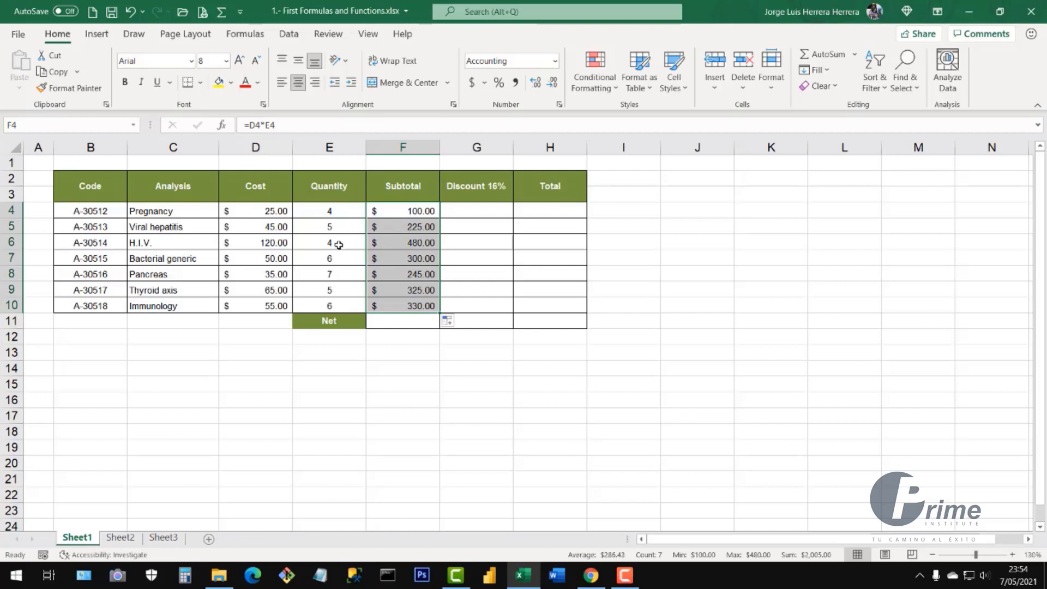
# Check the cost, quantity and multiplied subtotal in the Pregnancy, Viral hepatitis, H.I.V. and Immunology rows
pyautogui.click(262, 214)
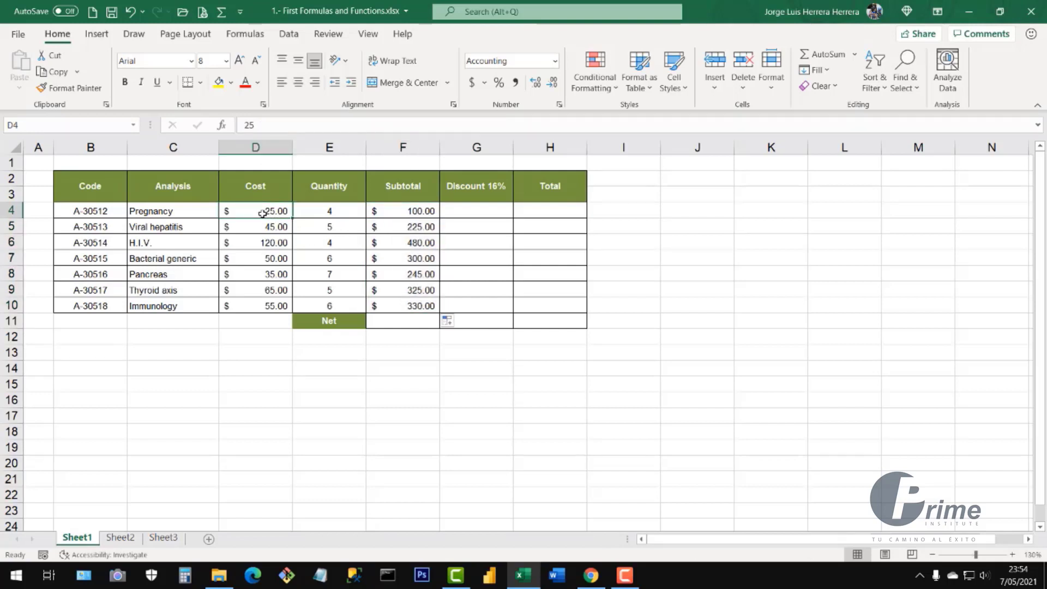
pyautogui.click(330, 212)
pyautogui.click(418, 213)
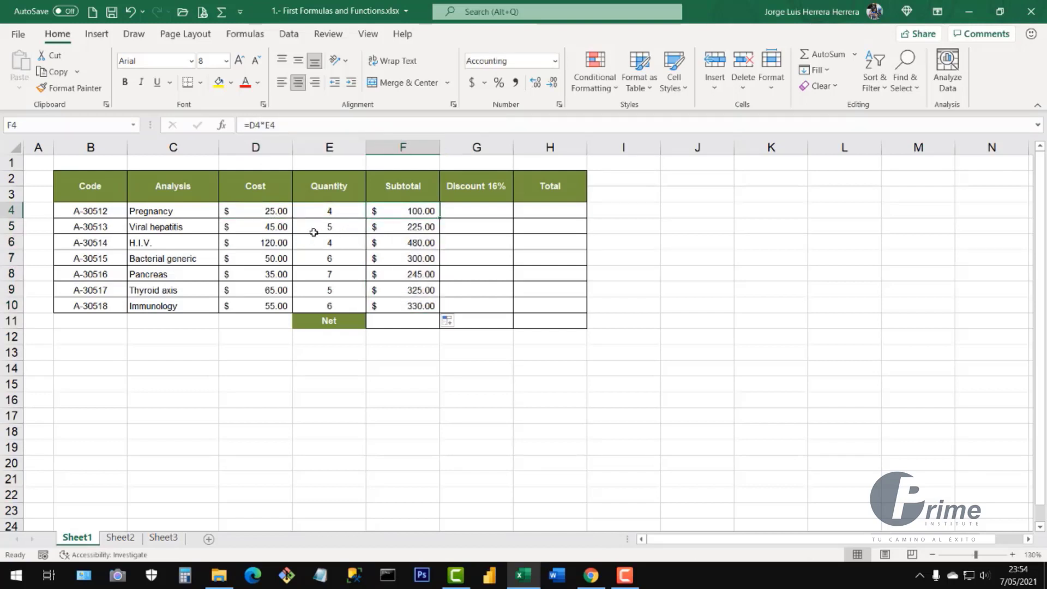
pyautogui.click(279, 226)
pyautogui.click(315, 225)
pyautogui.click(412, 224)
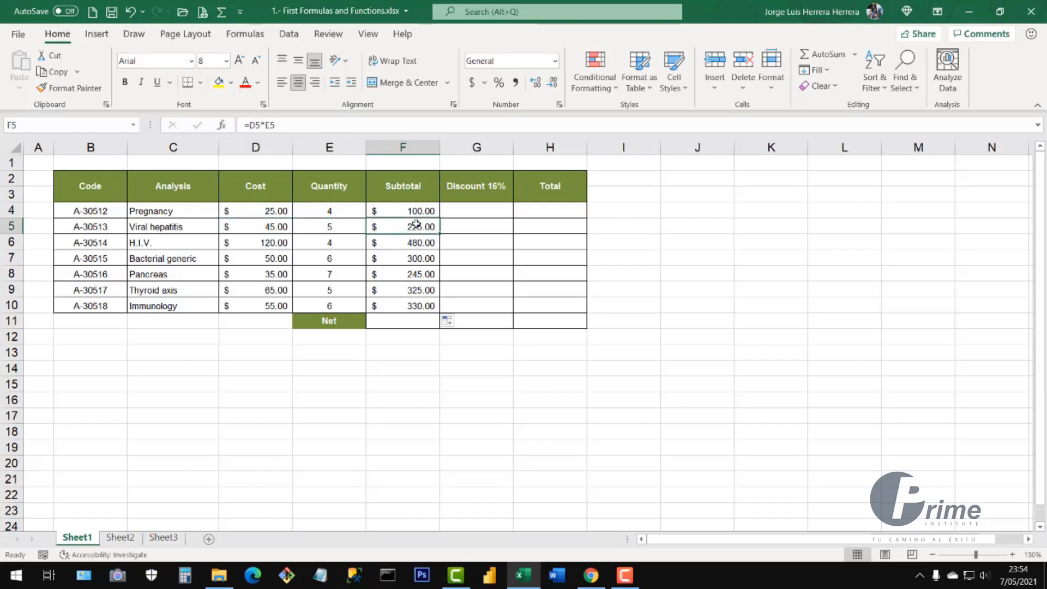
pyautogui.click(277, 240)
pyautogui.click(326, 241)
pyautogui.click(401, 241)
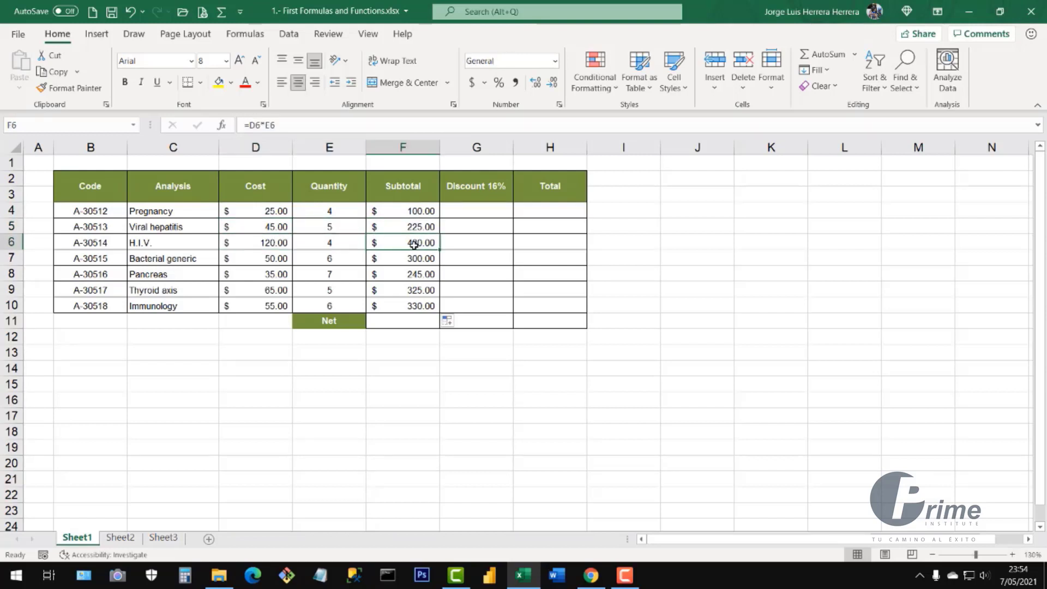
pyautogui.click(281, 309)
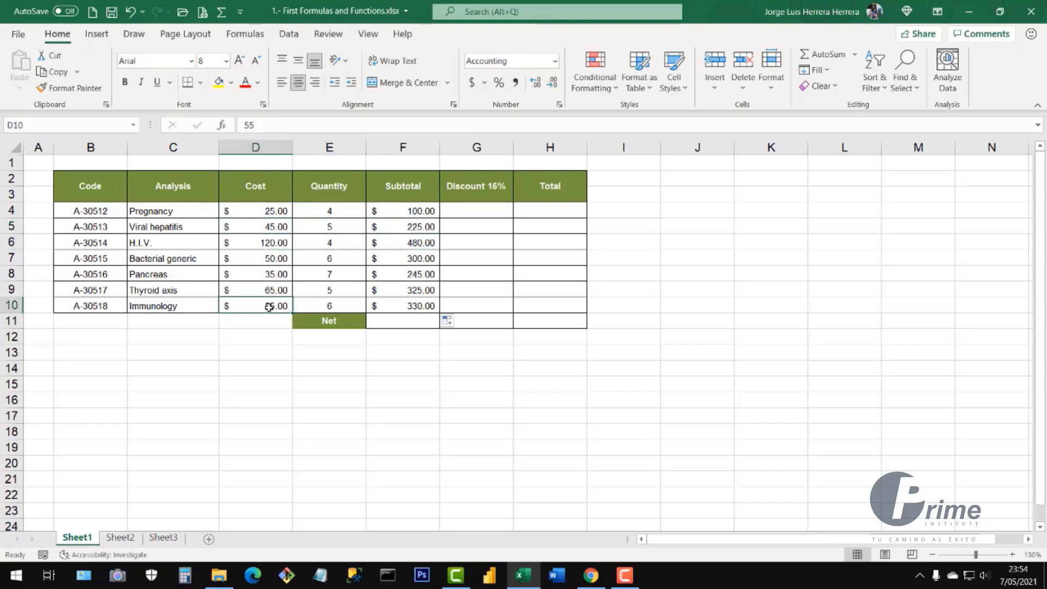
pyautogui.click(330, 307)
pyautogui.click(423, 306)
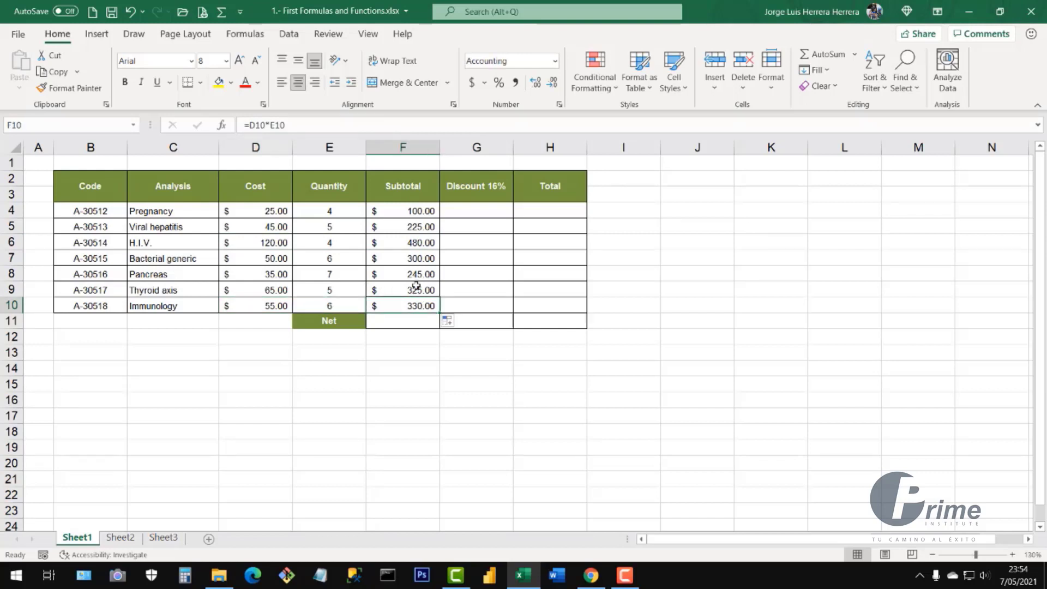
# Clear the multiplication formulas from the subtotal cells F4:F10
pyautogui.moveTo(415, 211); pyautogui.dragTo(415, 305)
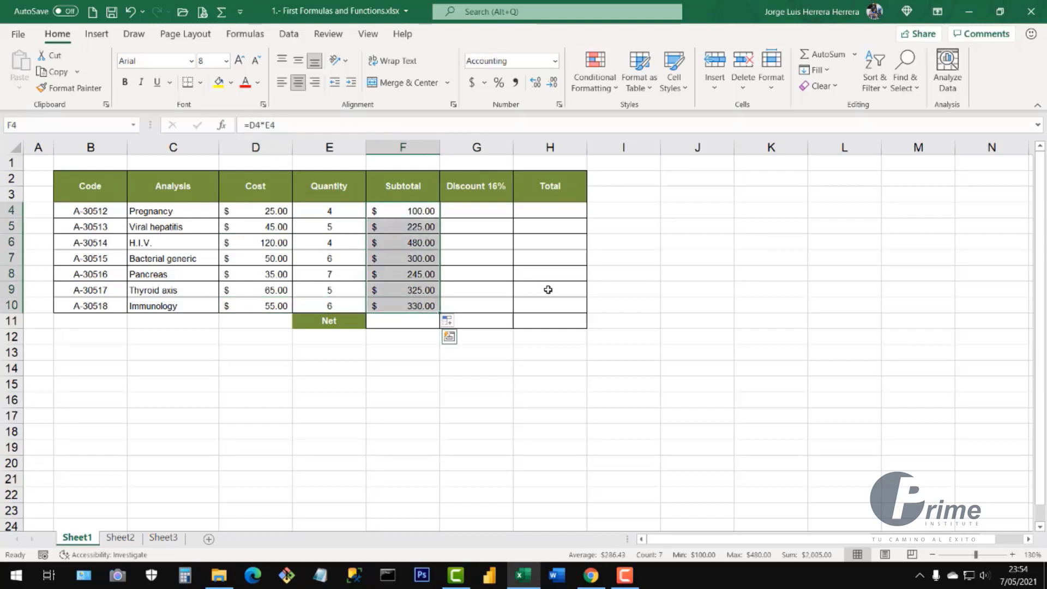
pyautogui.press('Delete')
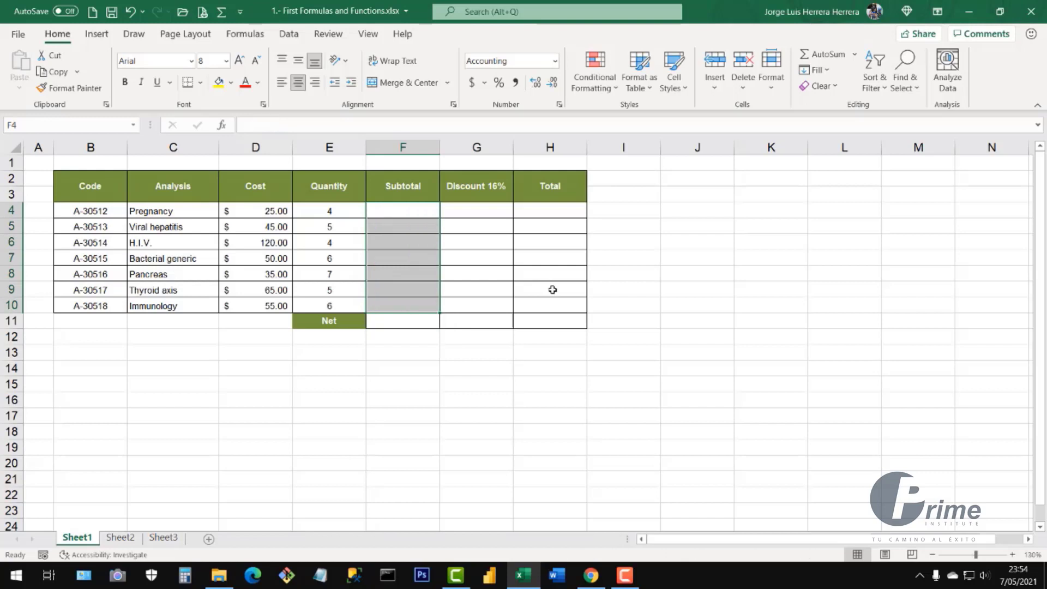
pyautogui.moveTo(409, 208); pyautogui.dragTo(424, 299)
# Start a formula with the PRODUCT function in the Pregnancy subtotal cell F4, ready for its first argument
pyautogui.click(408, 209)
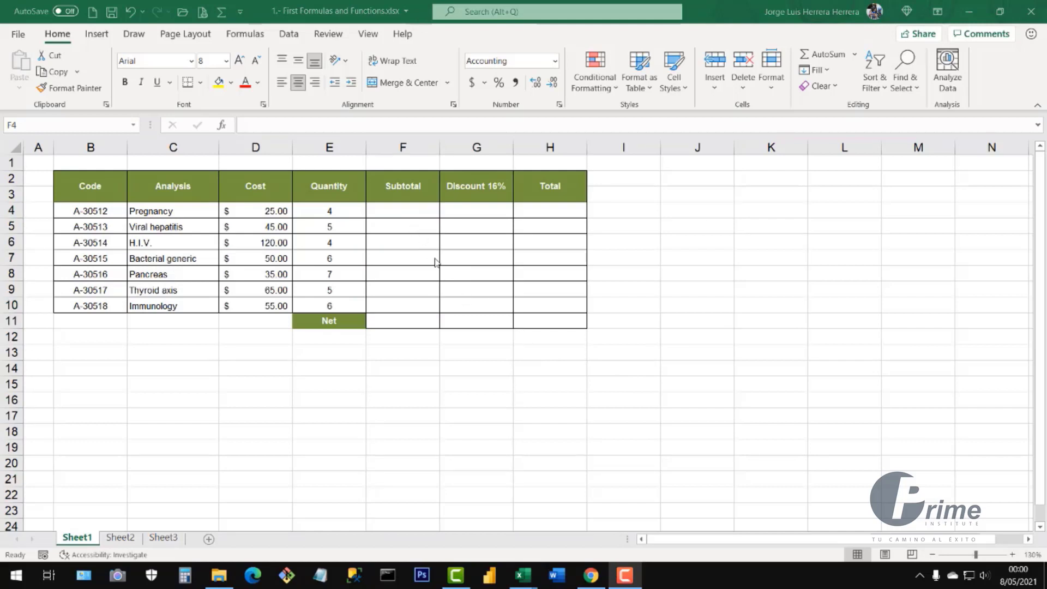
pyautogui.click(401, 217)
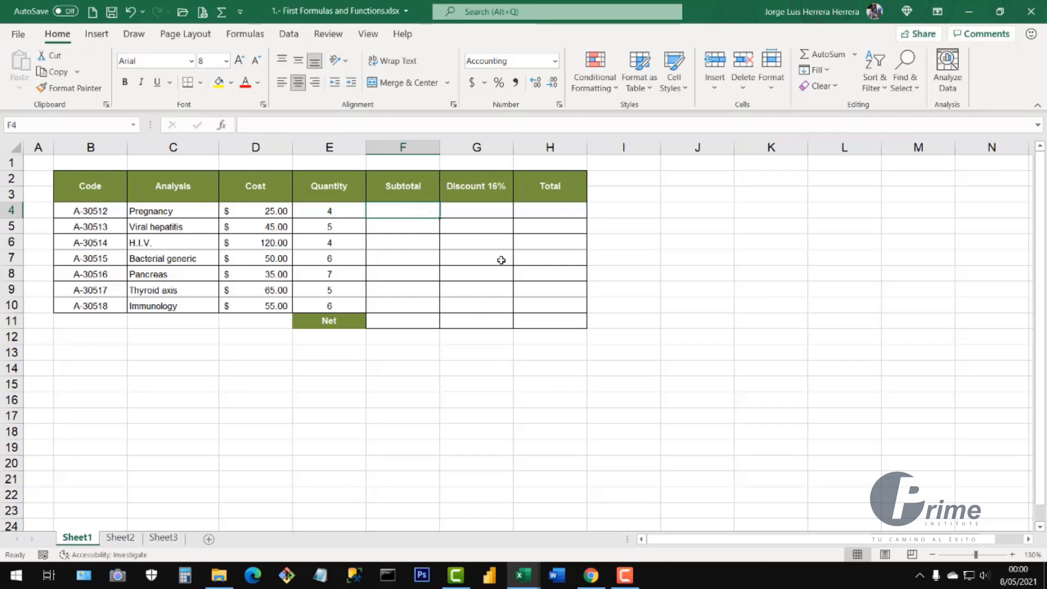
pyautogui.write('=prod')
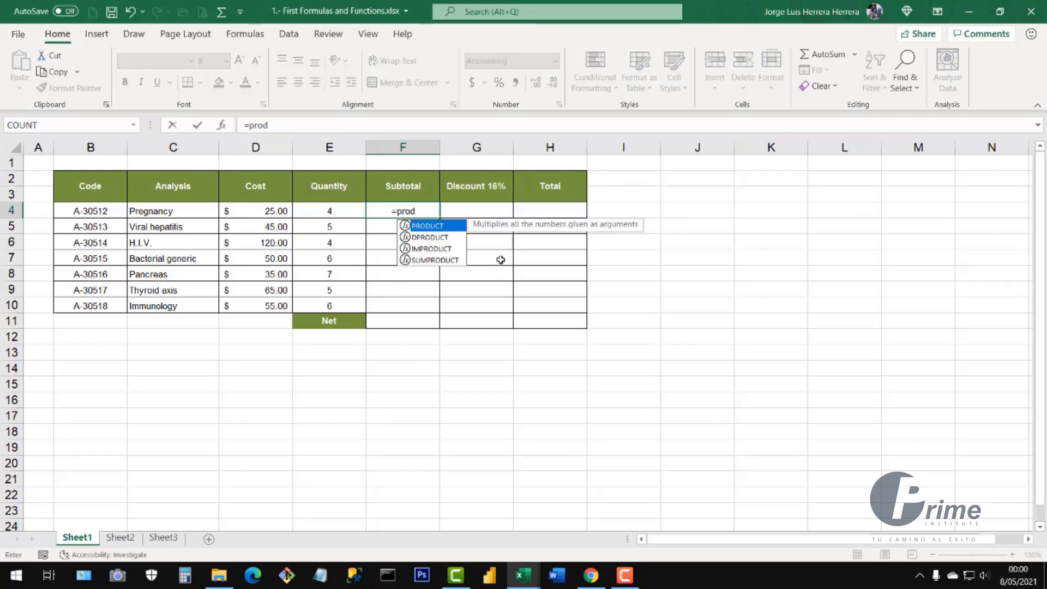
pyautogui.doubleClick(441, 226)
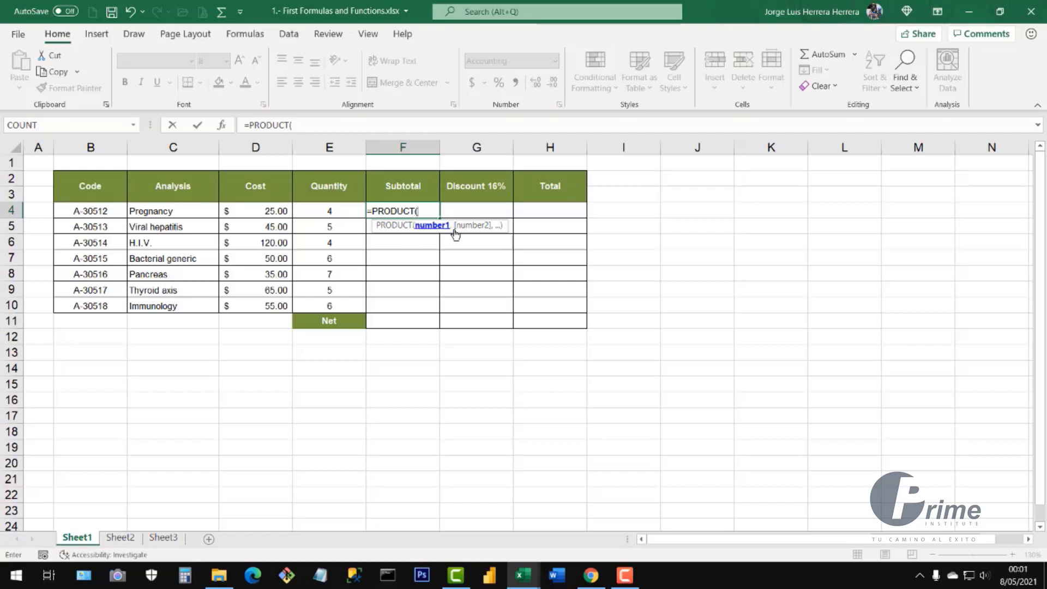
pyautogui.press('BackSpace')
pyautogui.press('BackSpace')
pyautogui.press('BackSpace')
pyautogui.press('BackSpace')
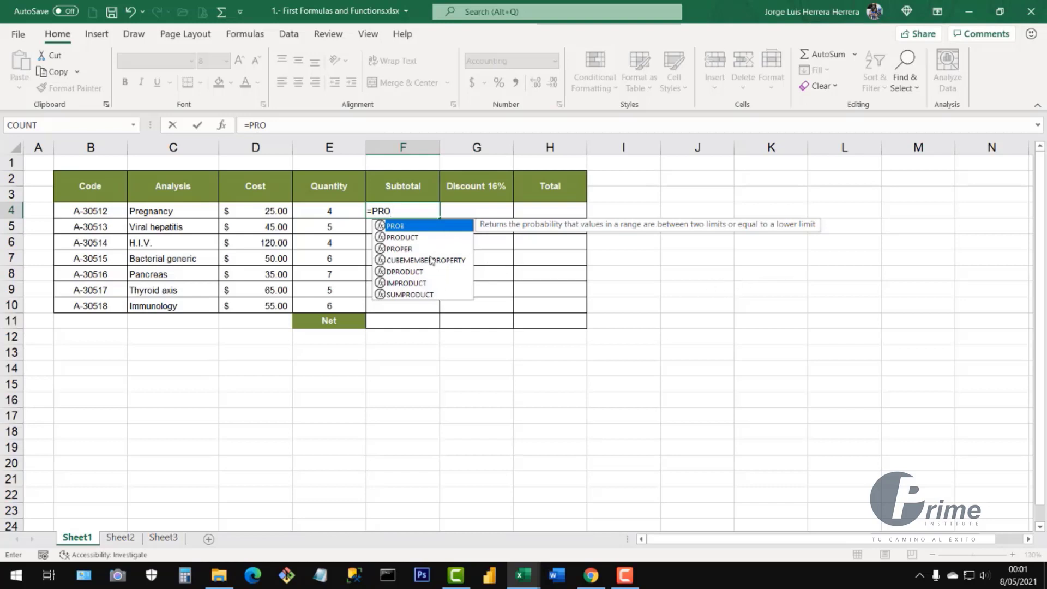
pyautogui.doubleClick(397, 238)
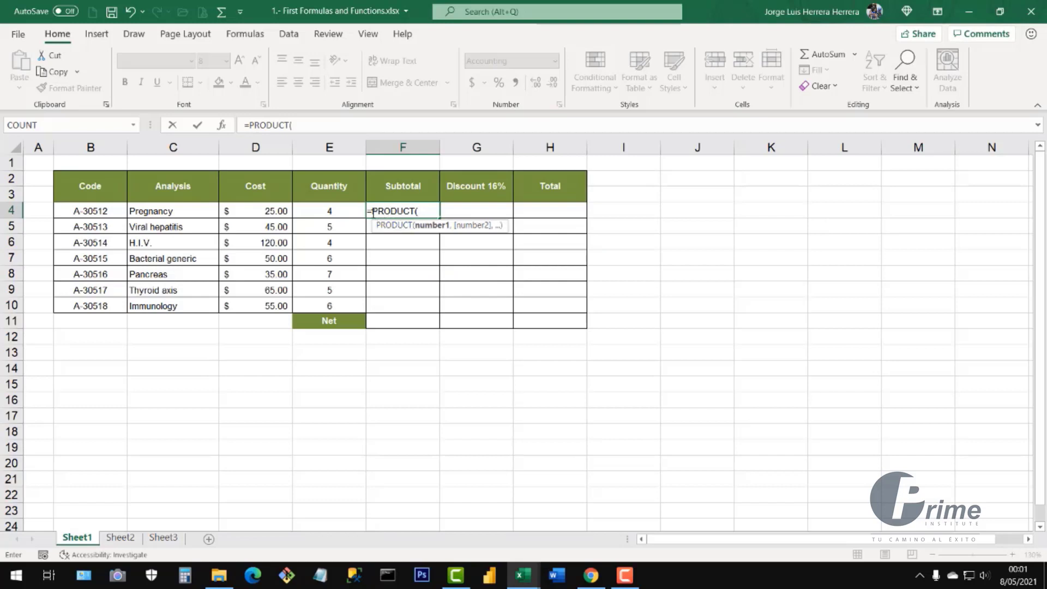
pyautogui.moveTo(373, 213); pyautogui.dragTo(424, 213)
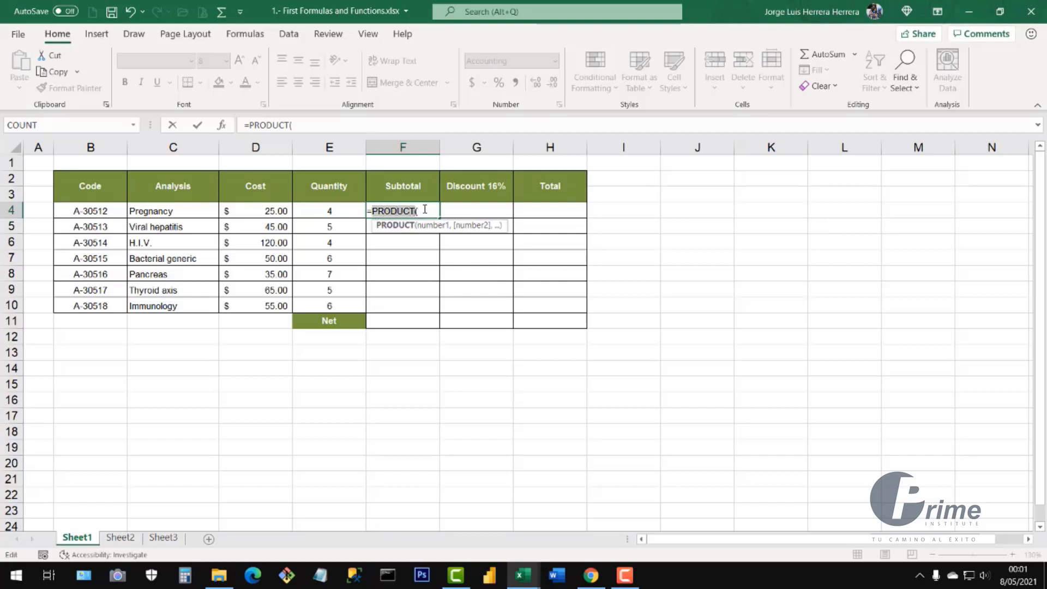
pyautogui.click(425, 210)
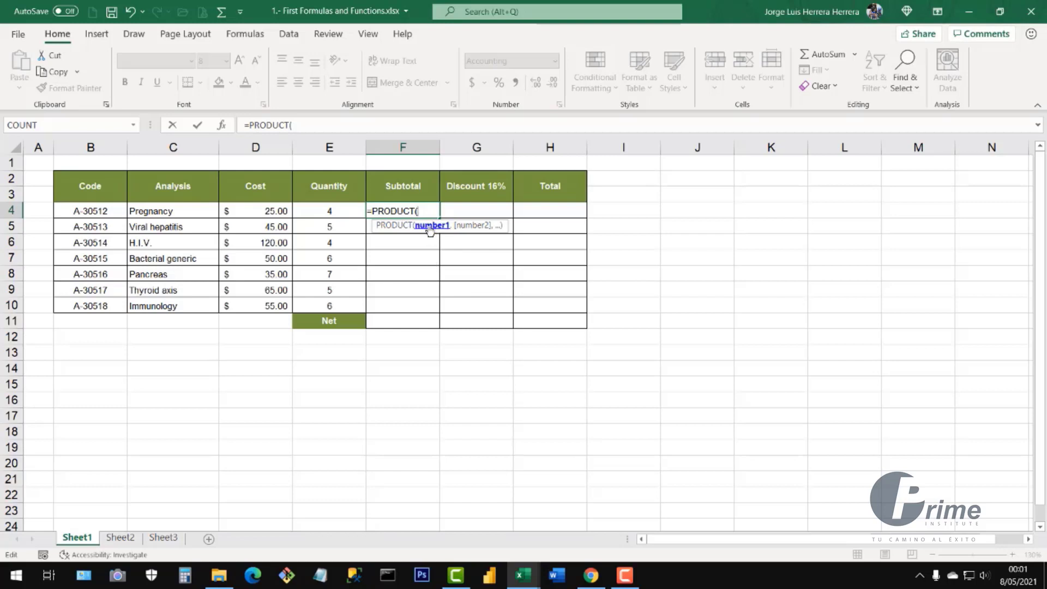
# Complete F4 as =PRODUCT(D4,E4) using the Pregnancy cost and quantity, and fill the formula down through F10
pyautogui.click(268, 212)
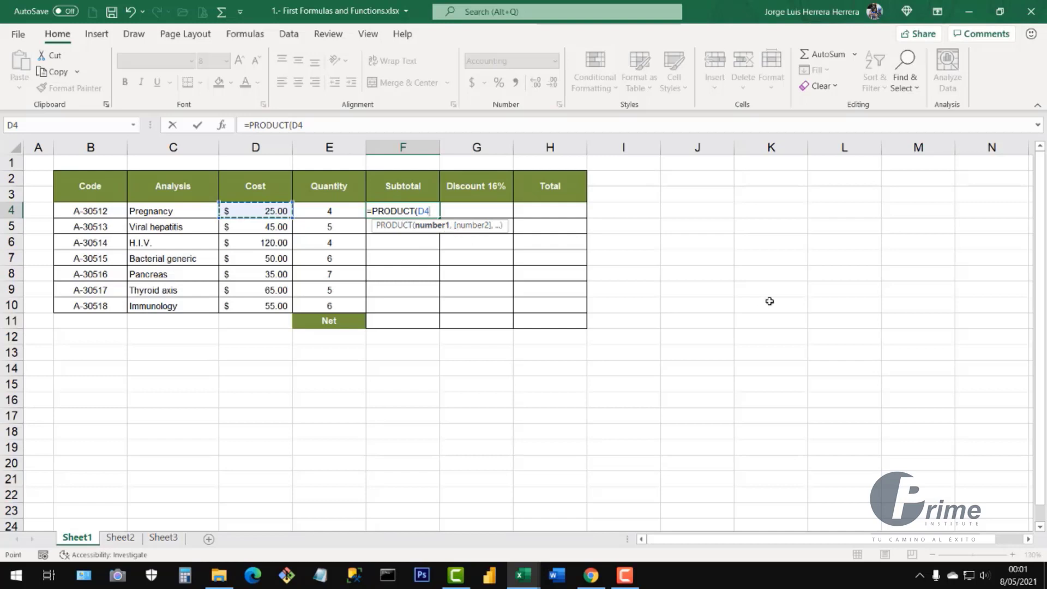
pyautogui.write(',')
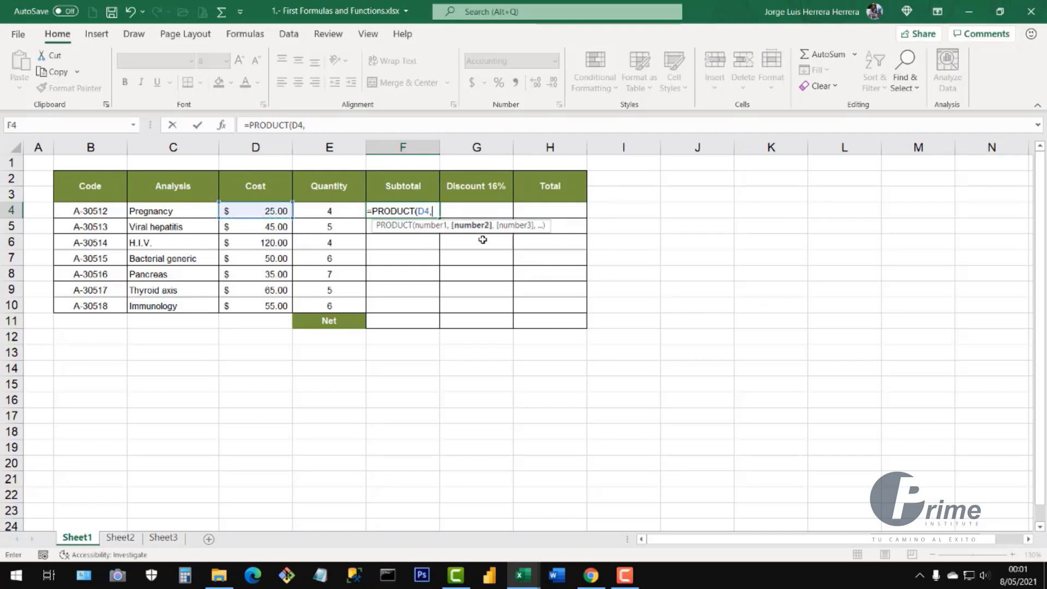
pyautogui.click(334, 212)
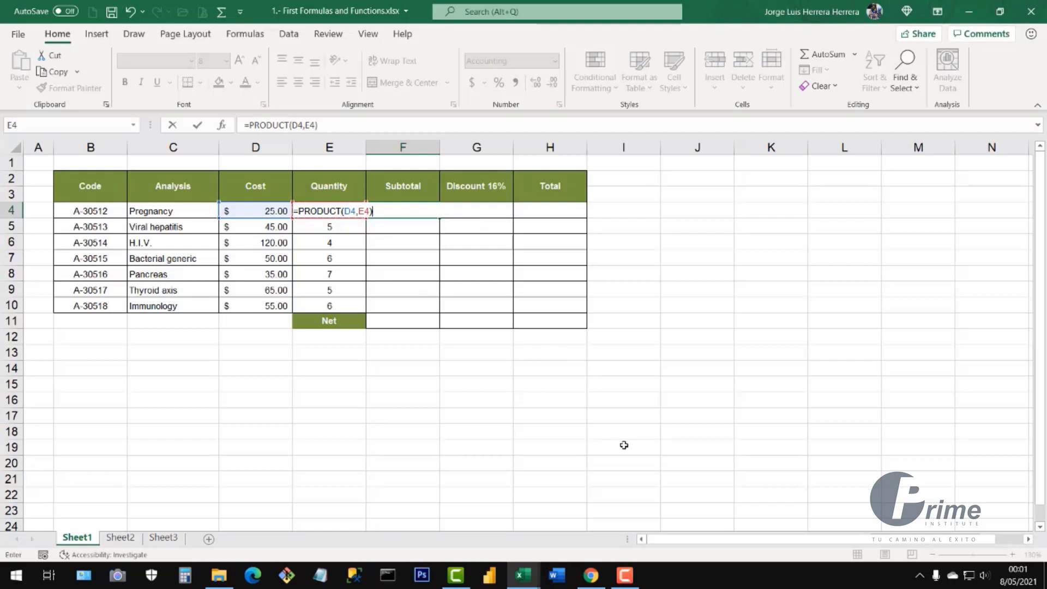
pyautogui.press('Return')
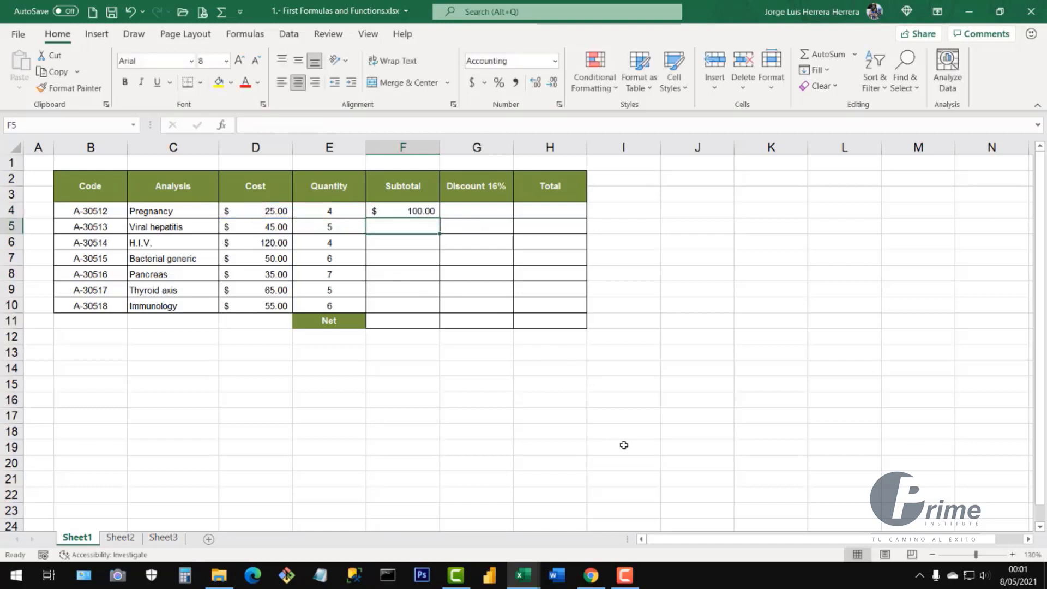
pyautogui.click(410, 211)
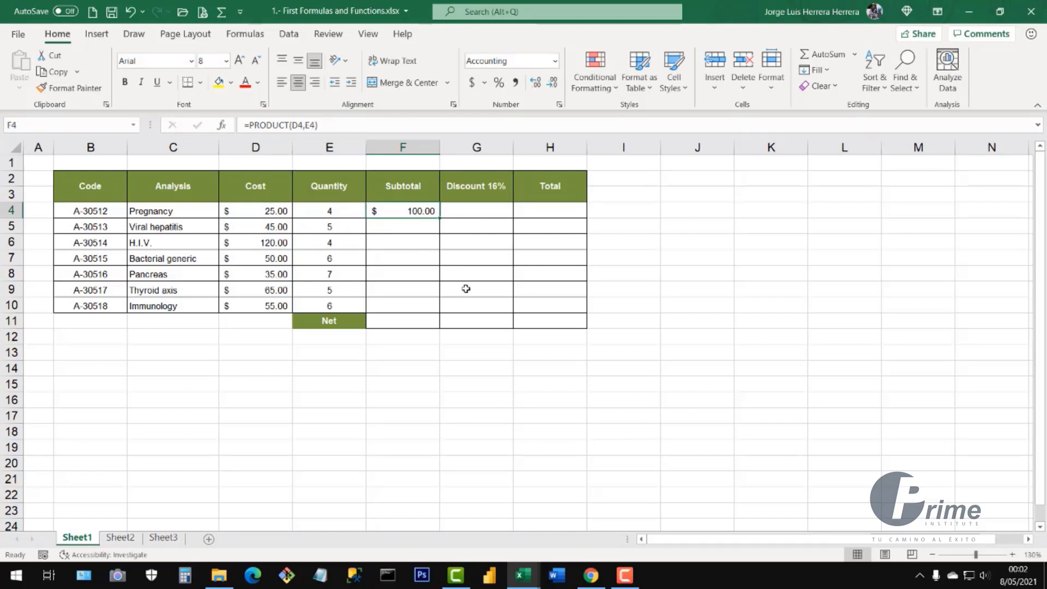
pyautogui.moveTo(441, 218); pyautogui.dragTo(438, 310)
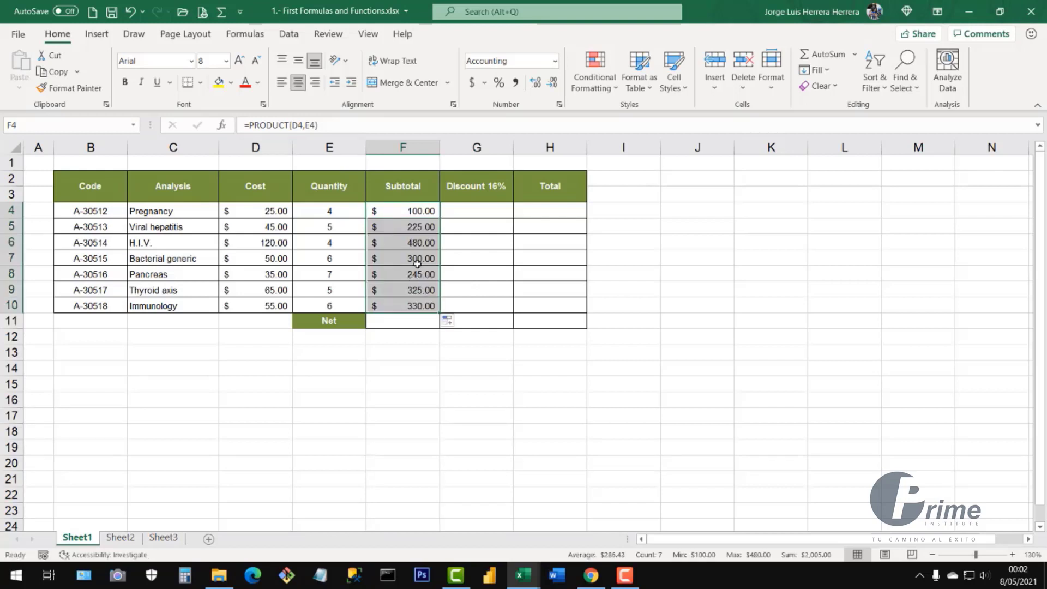
# Check the cost, quantity and subtotal in the Pregnancy row and the cost in the Viral hepatitis row
pyautogui.click(271, 213)
pyautogui.click(317, 213)
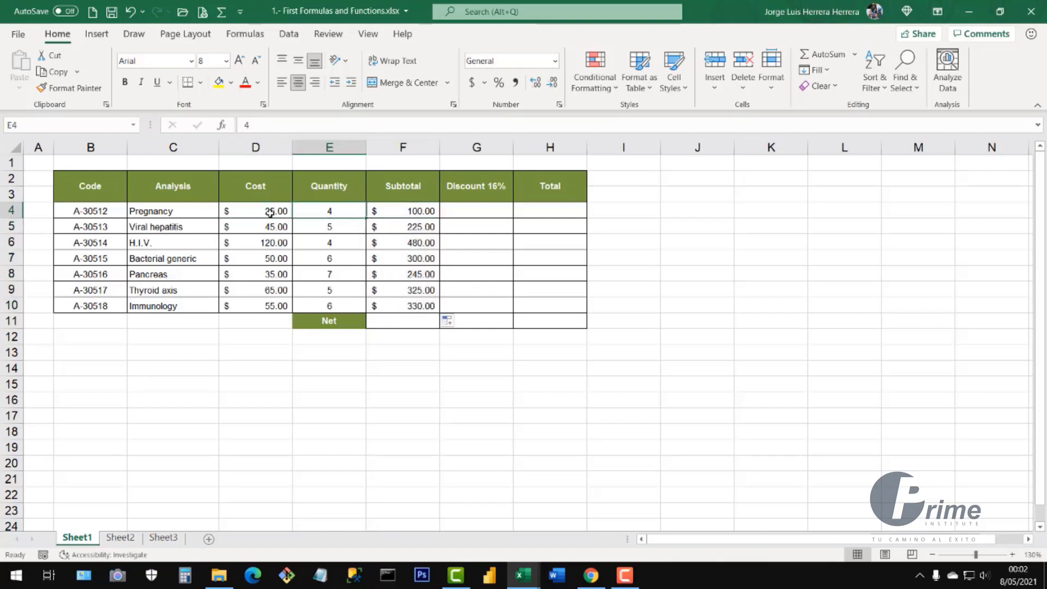
pyautogui.click(271, 214)
pyautogui.click(338, 214)
pyautogui.click(411, 214)
pyautogui.click(275, 227)
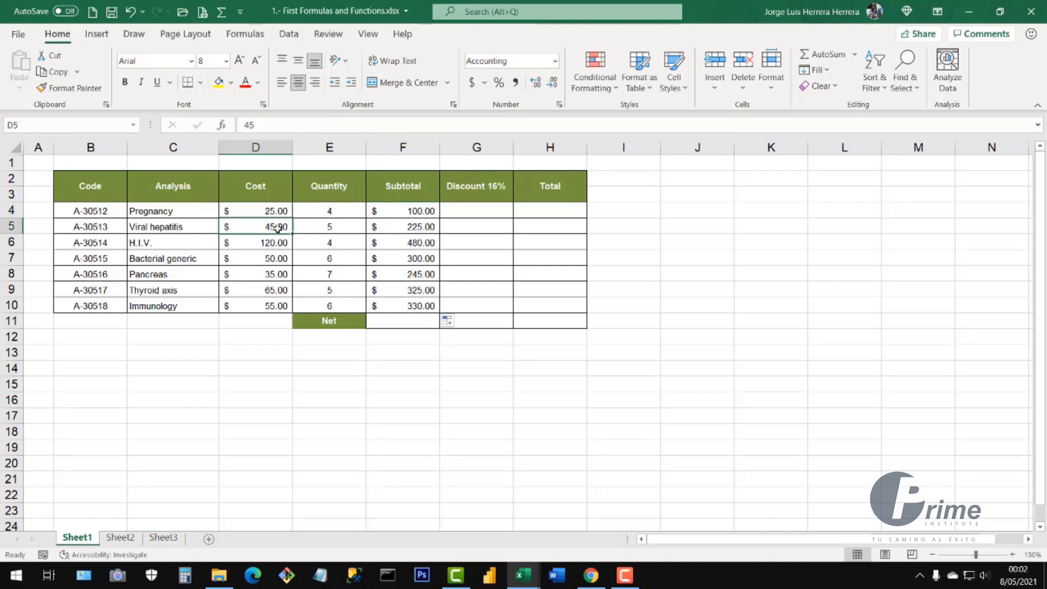
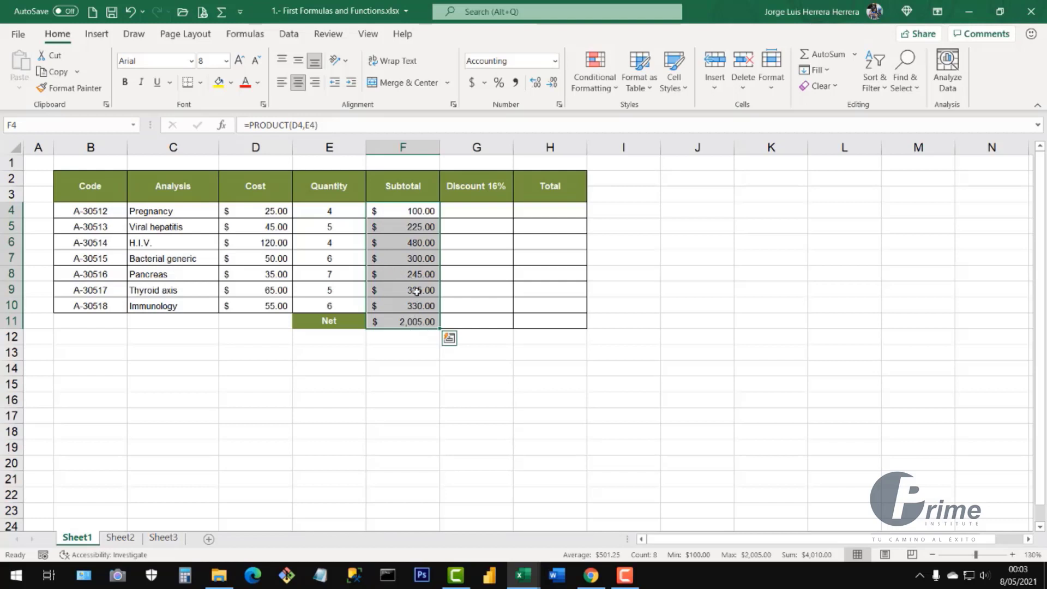
# Clear the Net subtotal cell F11 and re-enter it with AutoSum as =SUM(F4:F10)
pyautogui.click(430, 321)
pyautogui.press('Delete')
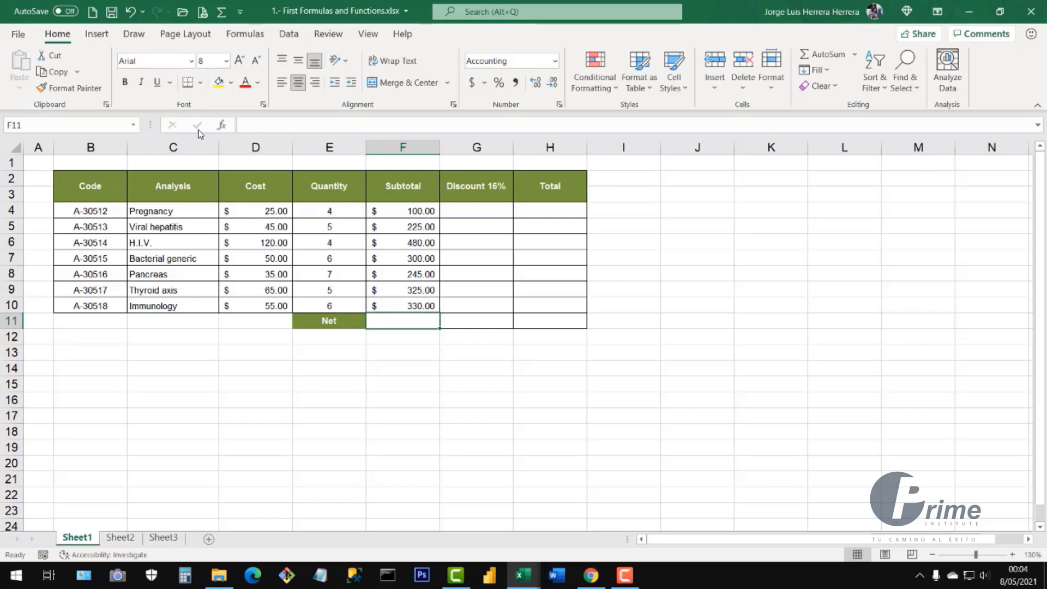
pyautogui.click(222, 13)
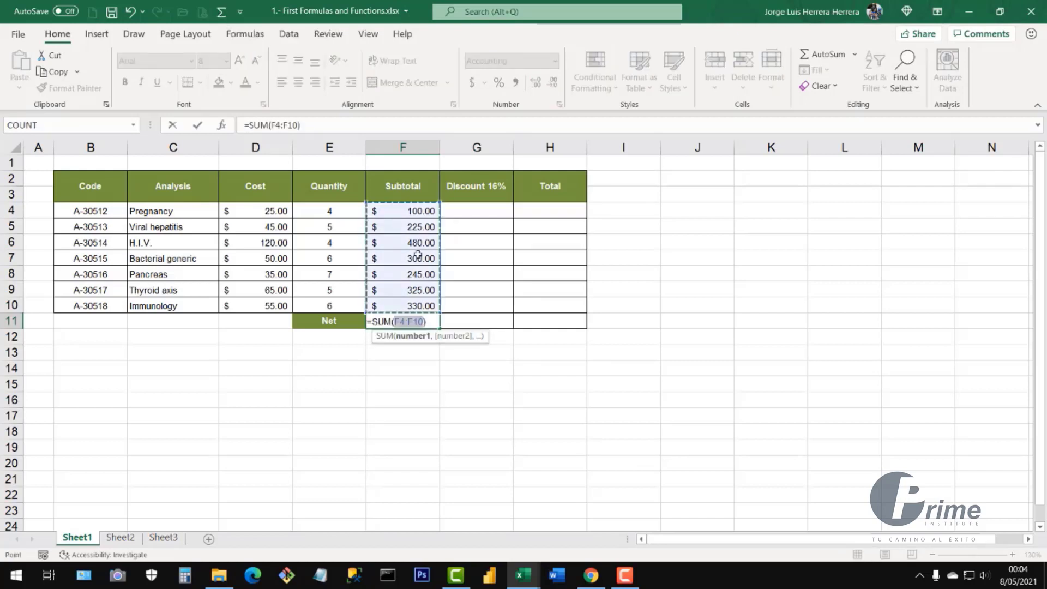
pyautogui.press('Return')
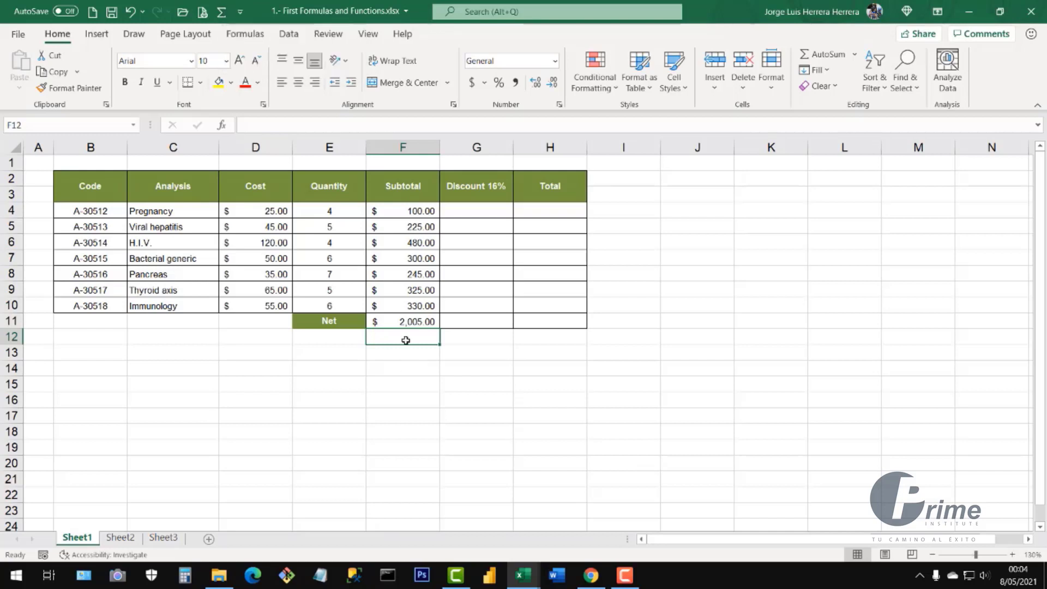
pyautogui.click(402, 323)
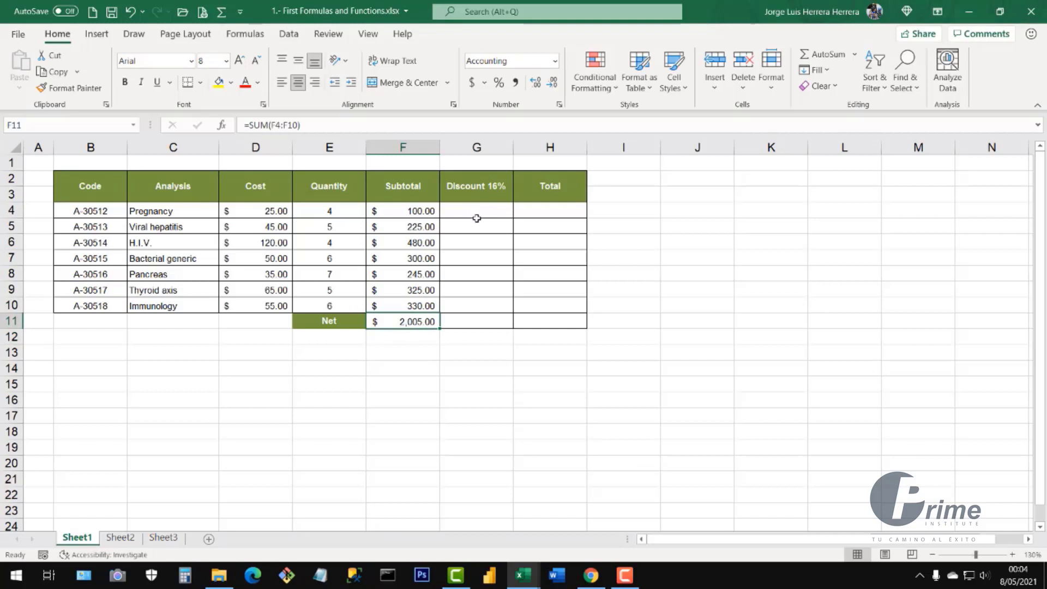
# Enter =16%*F4 in the Pregnancy discount cell G4, based on its subtotal
pyautogui.click(407, 212)
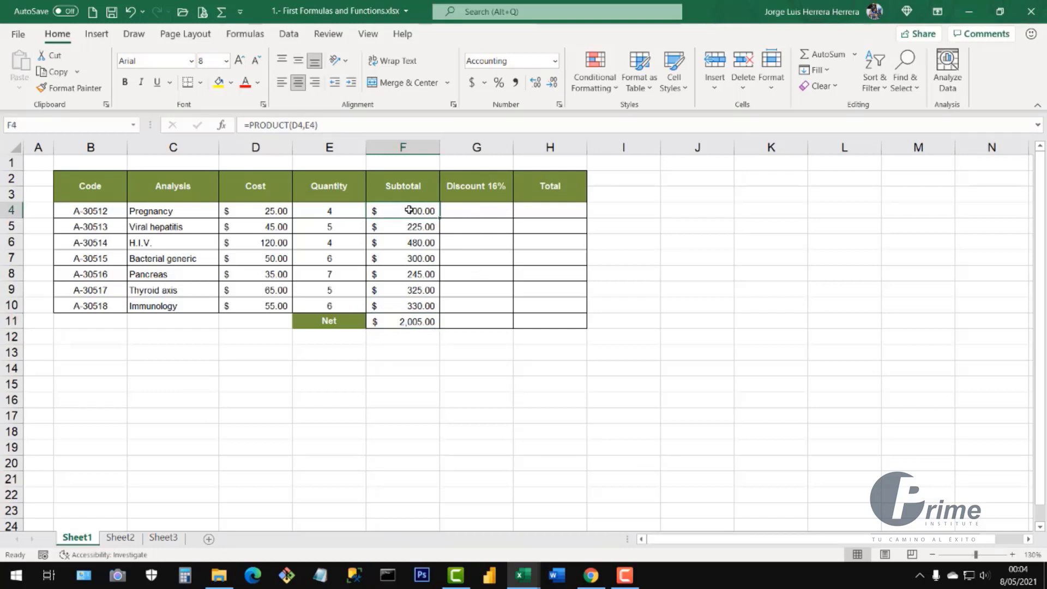
pyautogui.moveTo(405, 211); pyautogui.dragTo(415, 321)
pyautogui.click(470, 214)
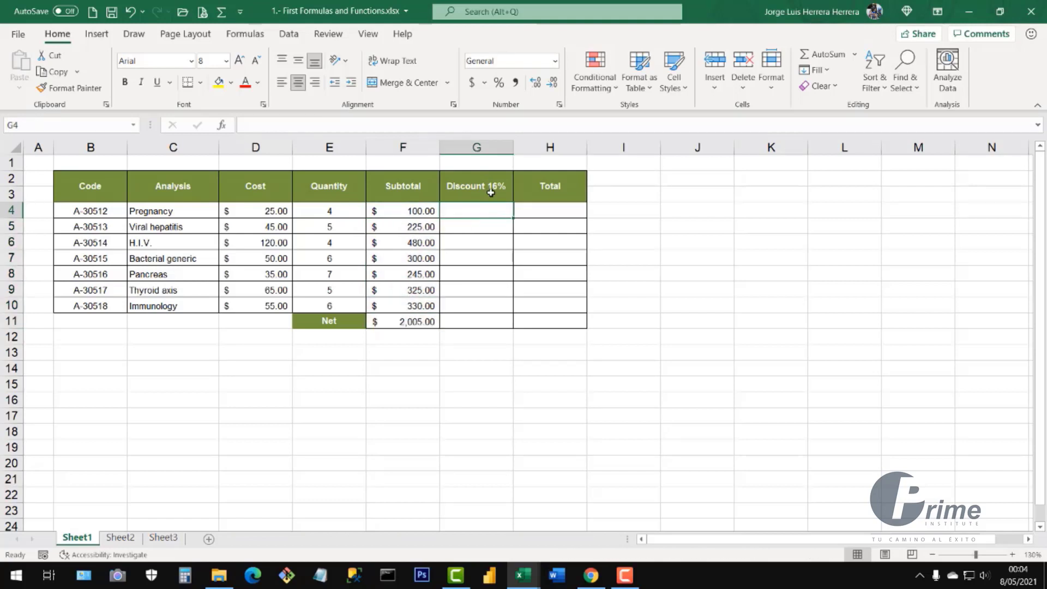
pyautogui.click(477, 192)
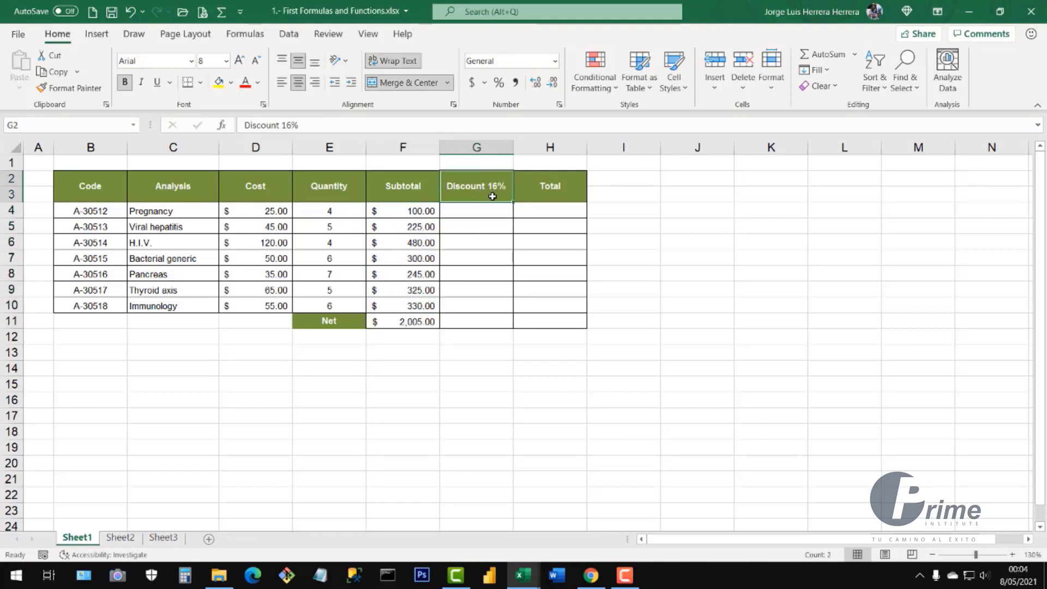
pyautogui.click(420, 211)
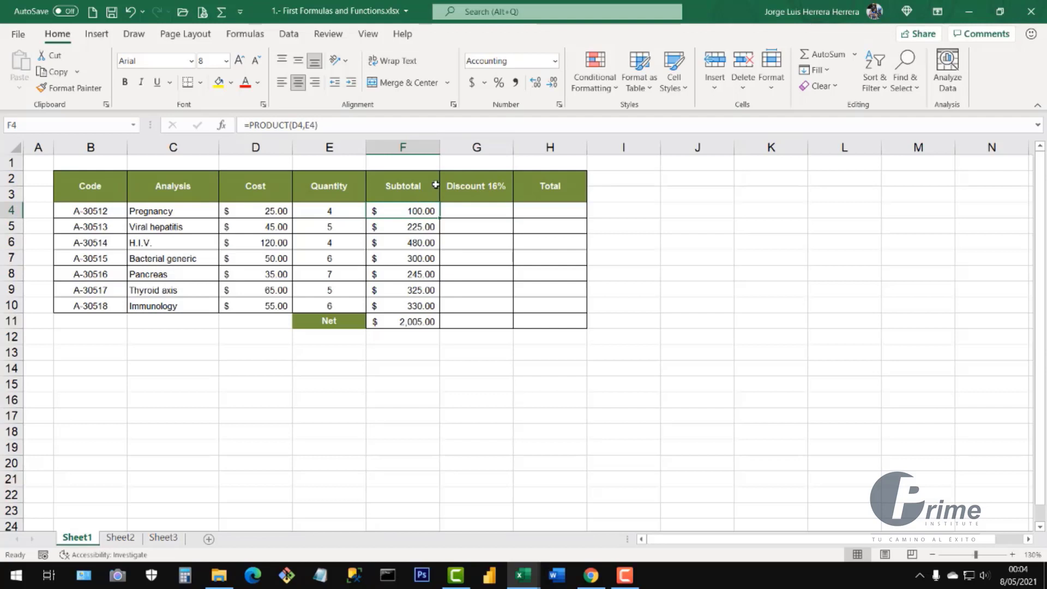
pyautogui.click(475, 211)
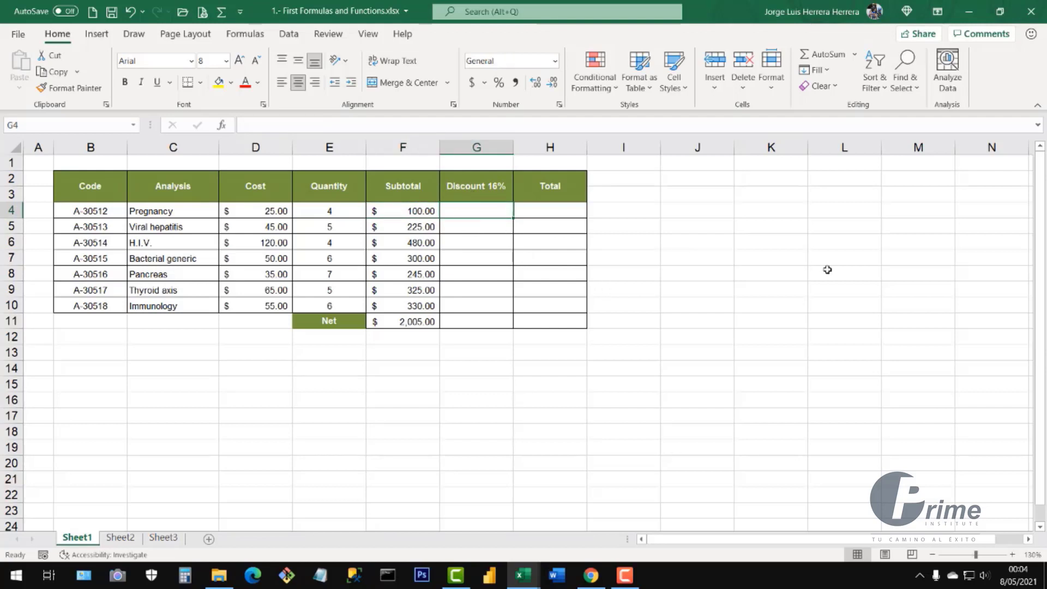
pyautogui.write('=16%*')
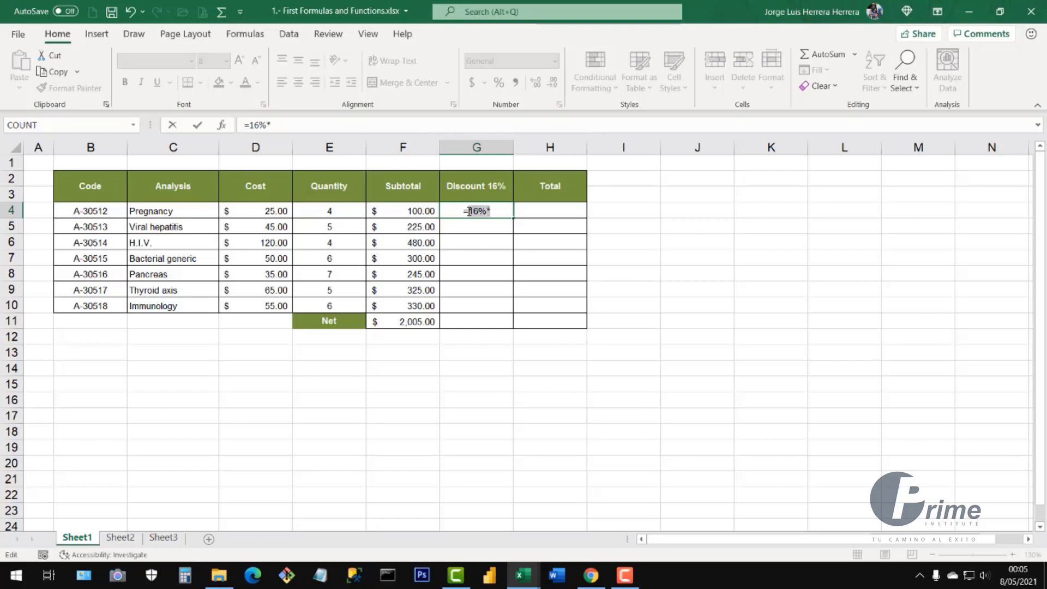
pyautogui.click(493, 213)
pyautogui.click(413, 212)
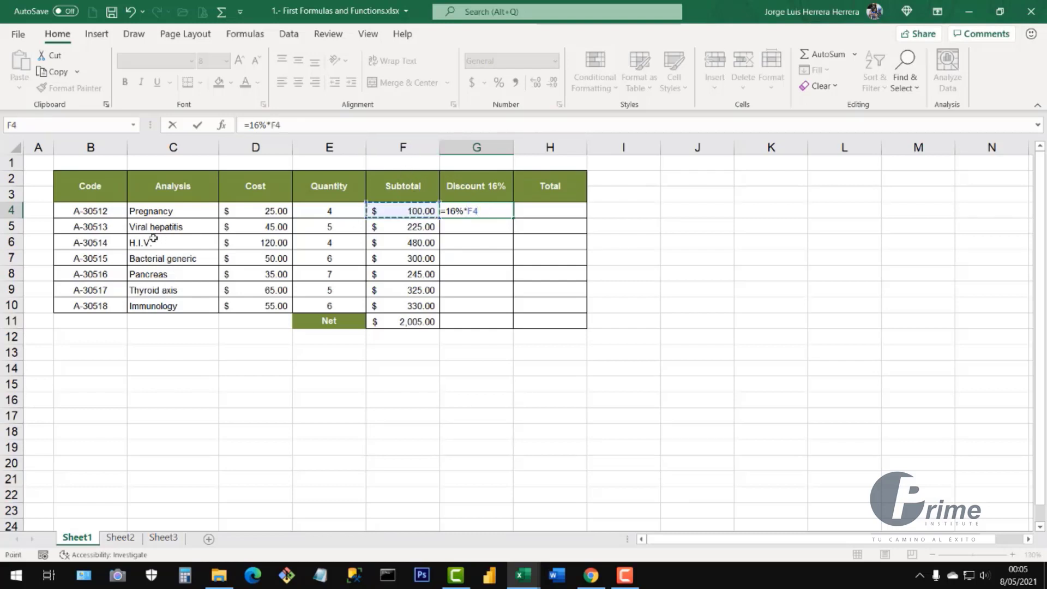
pyautogui.press('Return')
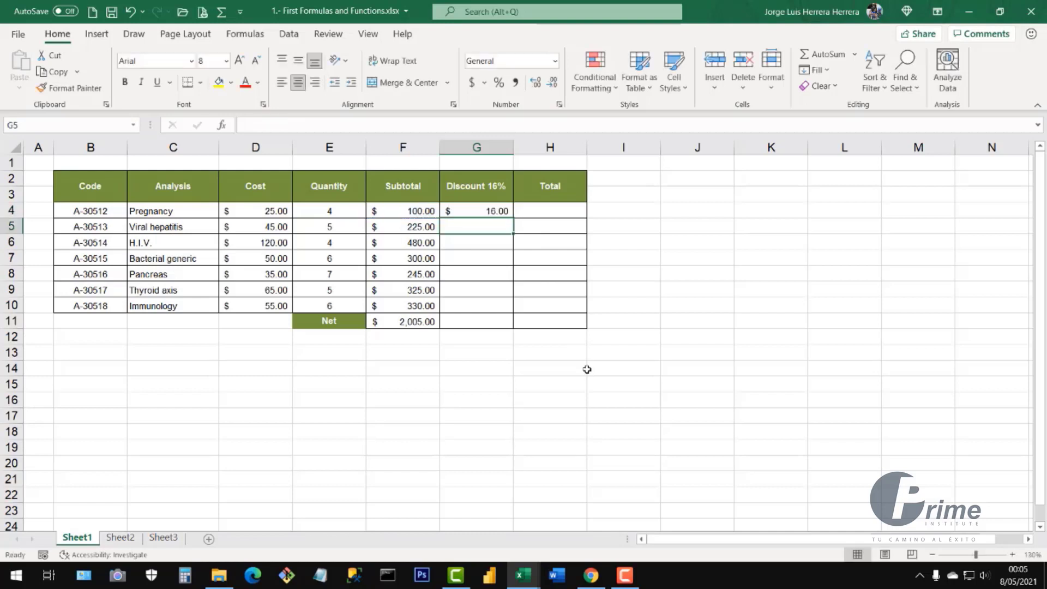
# Fill the Pregnancy discount formula from G4 down through the Immunology row, G10
pyautogui.click(404, 212)
pyautogui.click(487, 213)
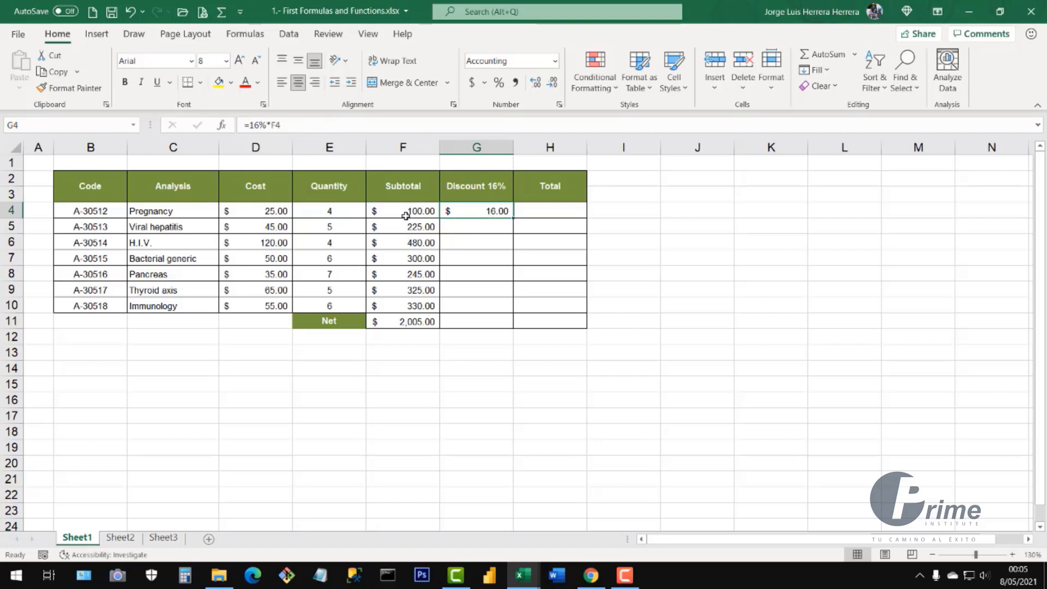
pyautogui.moveTo(513, 218); pyautogui.dragTo(507, 311)
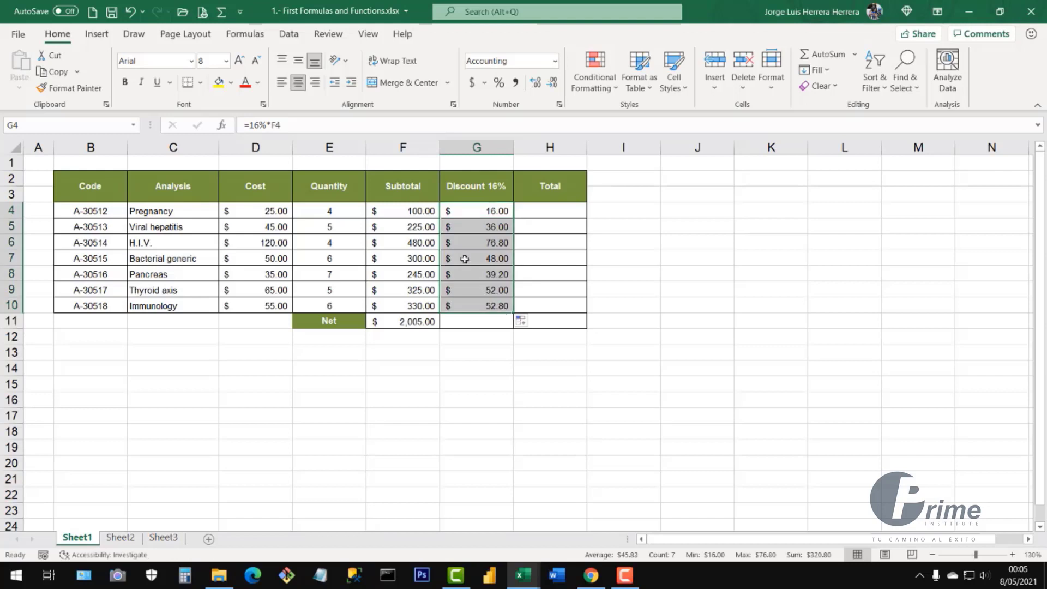
# Compare the subtotals with the 16% discount formulas in the Viral hepatitis, H.I.V. and Immunology rows
pyautogui.click(410, 229)
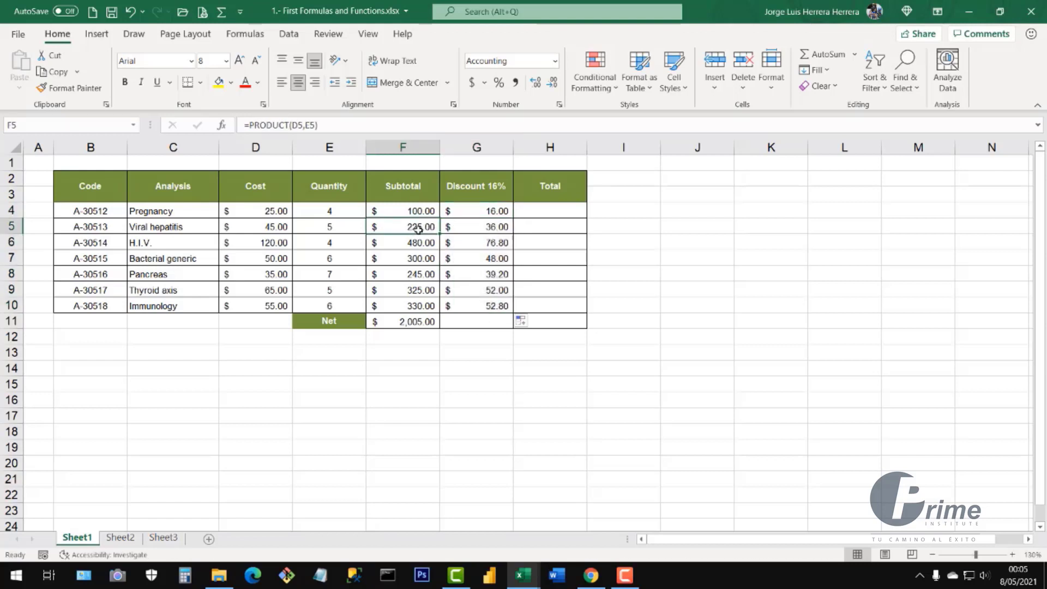
pyautogui.click(469, 231)
pyautogui.click(415, 243)
pyautogui.click(487, 245)
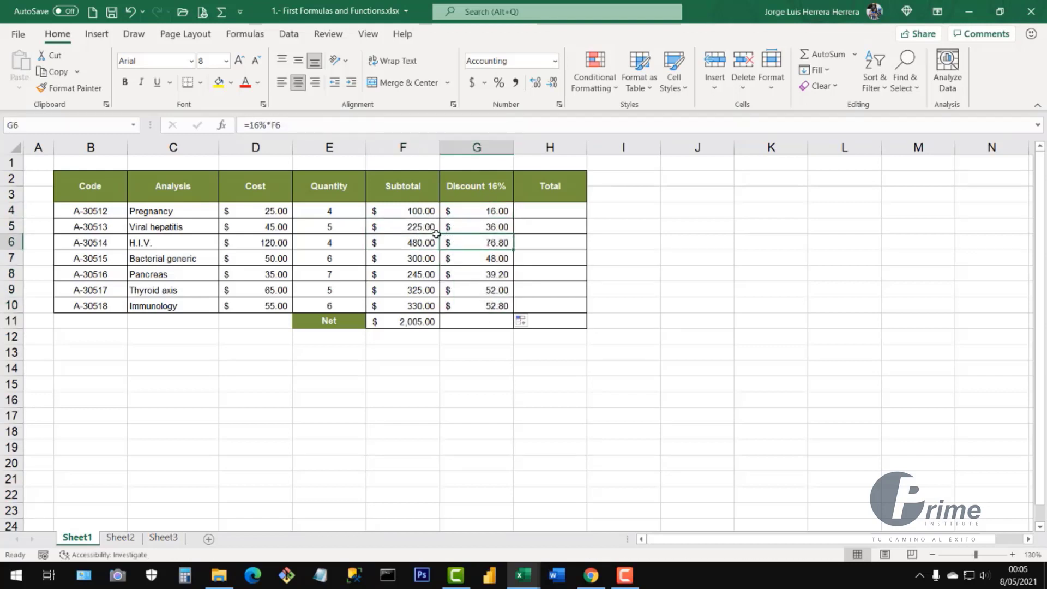
pyautogui.click(413, 232)
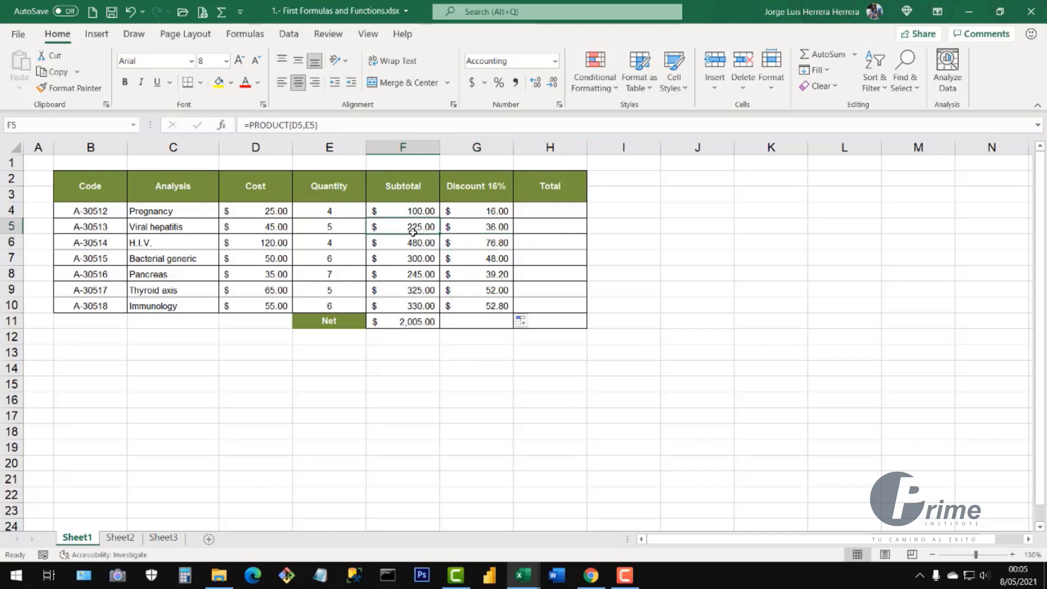
pyautogui.click(495, 229)
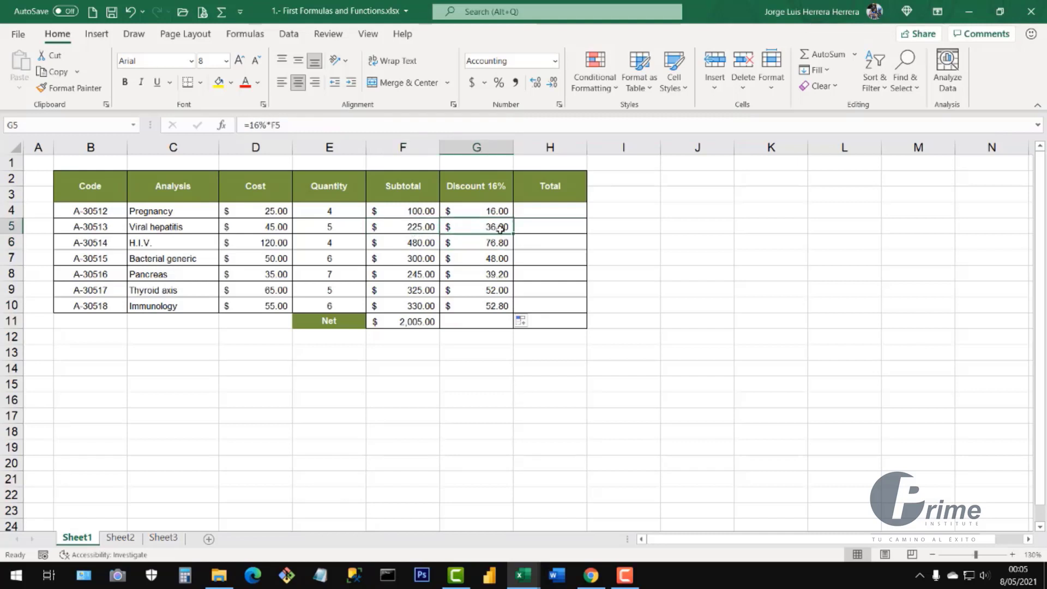
pyautogui.click(417, 242)
pyautogui.click(484, 243)
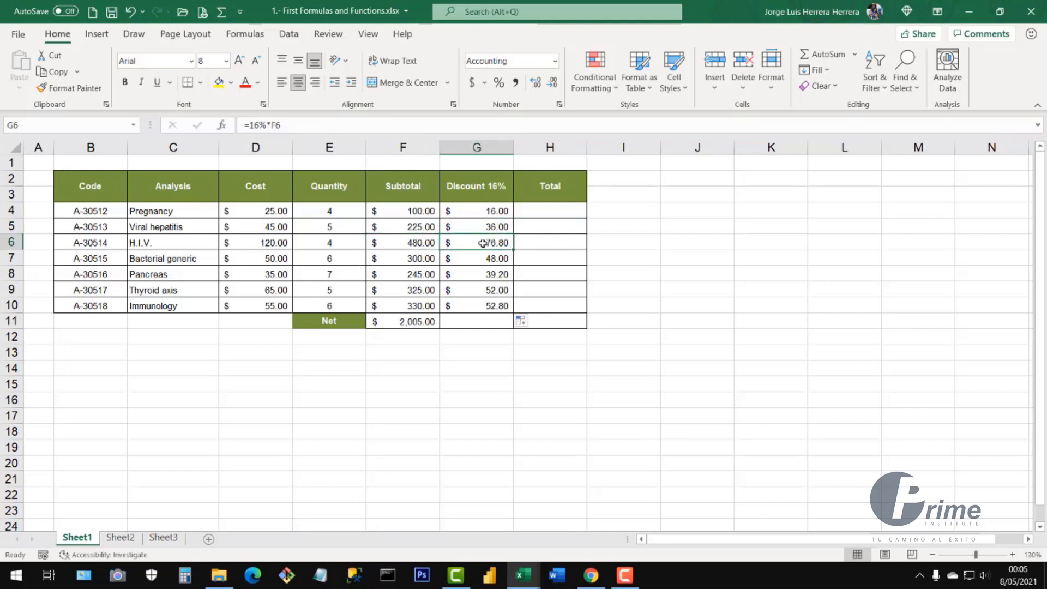
pyautogui.click(404, 308)
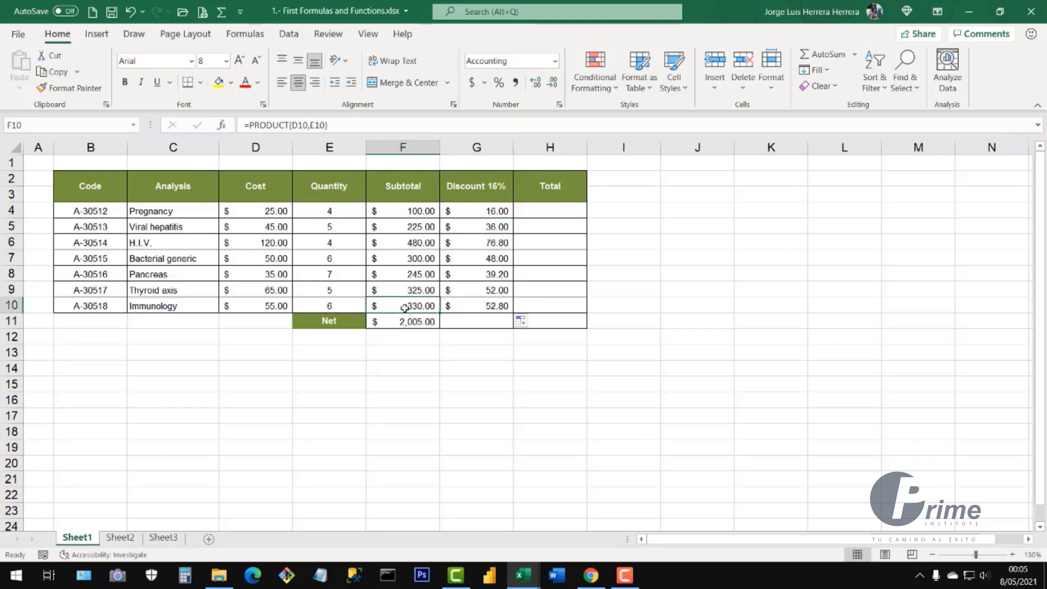
pyautogui.click(484, 304)
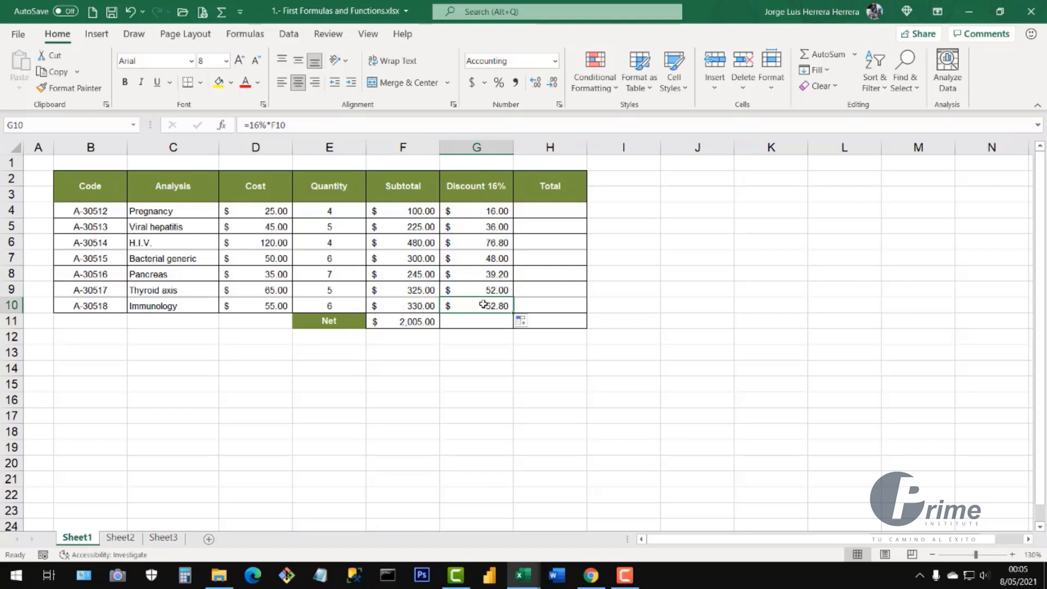
# Sum the discounts G4:G10 into the Net row cell G11 with AutoSum
pyautogui.moveTo(496, 213); pyautogui.dragTo(493, 305)
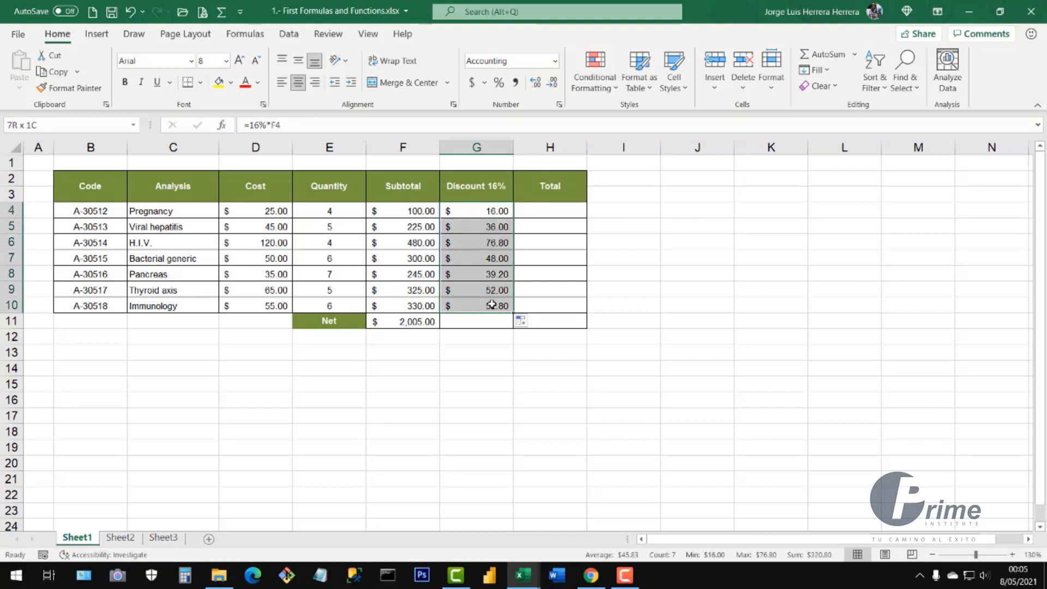
pyautogui.click(221, 13)
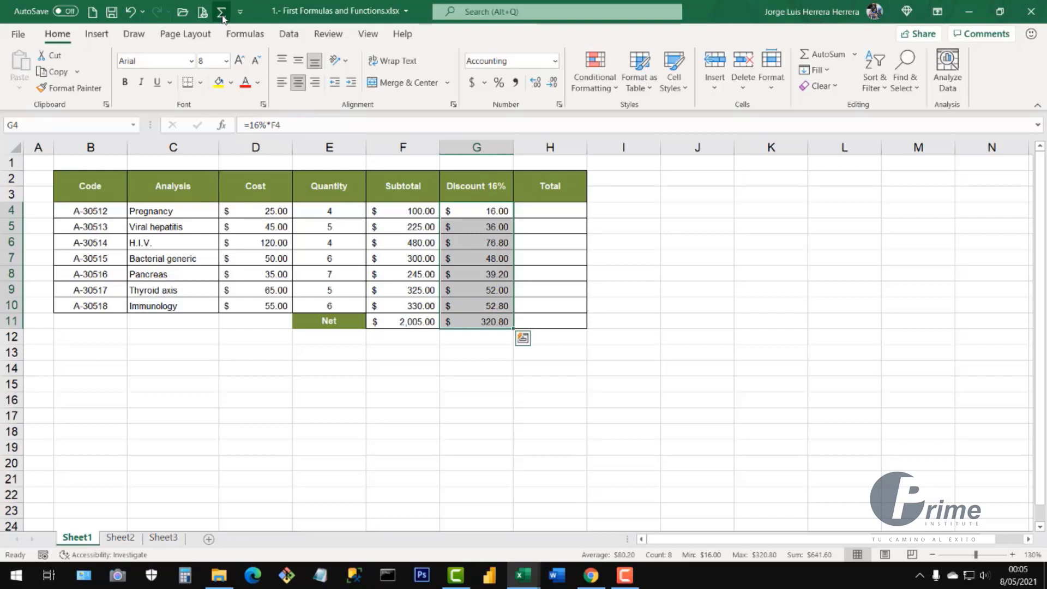
pyautogui.click(498, 323)
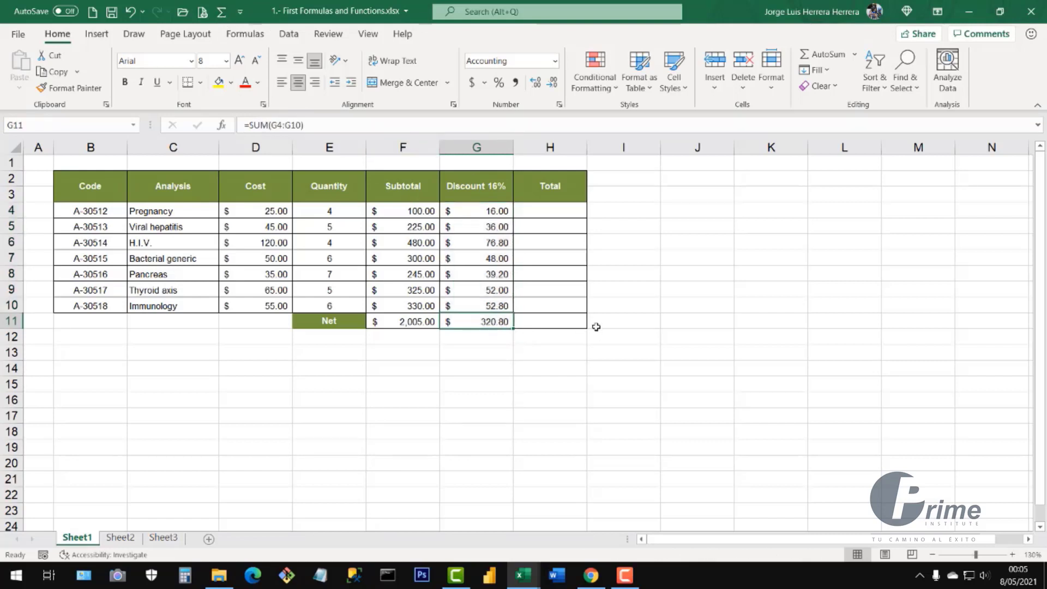
# Clear the percentage discount formulas from cells G4:G10
pyautogui.click(488, 213)
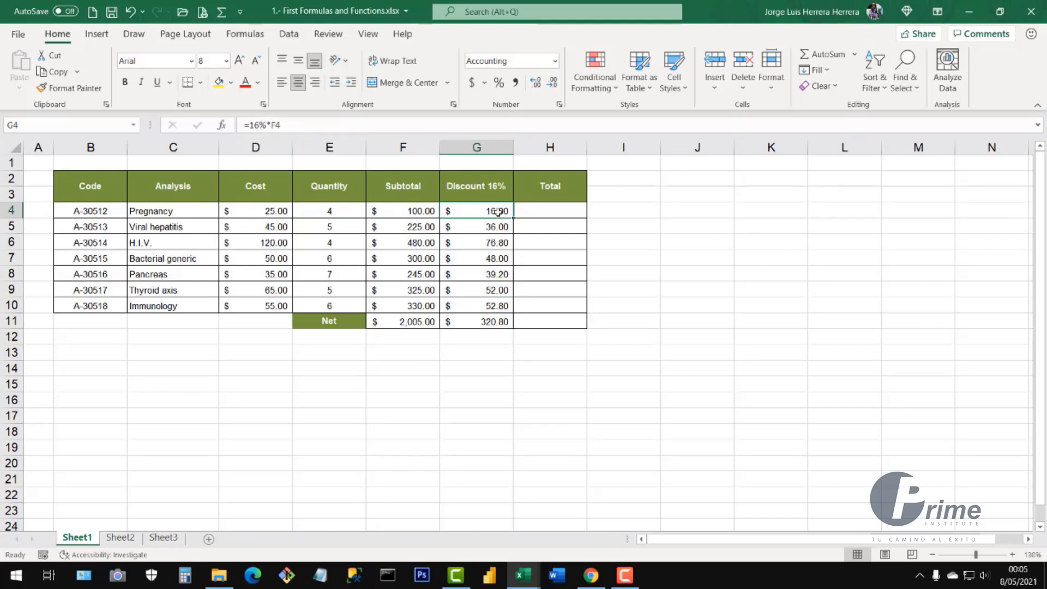
pyautogui.moveTo(496, 213); pyautogui.dragTo(492, 303)
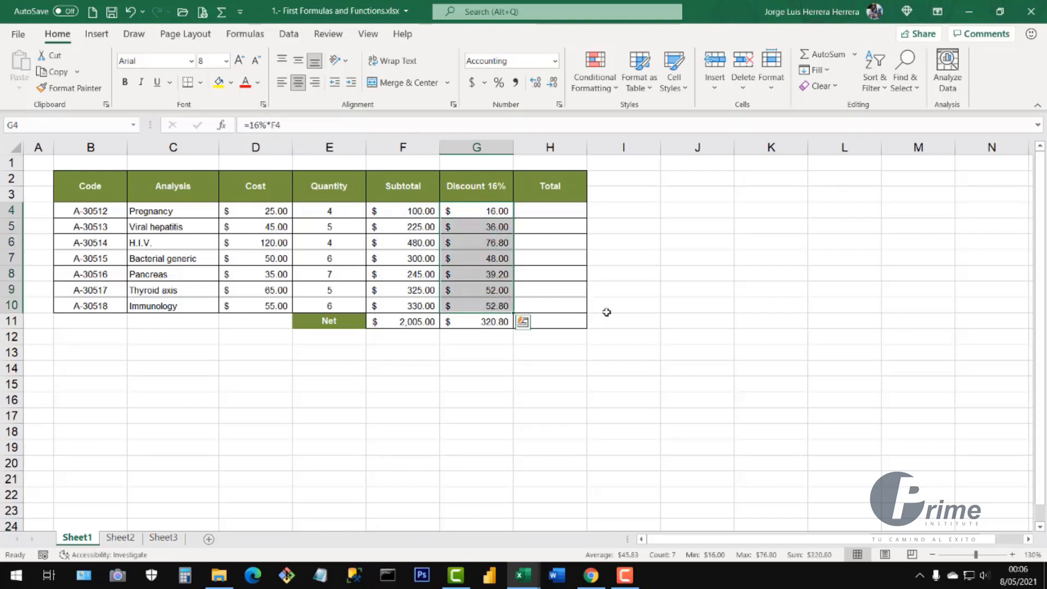
pyautogui.press('Delete')
# Enter =0.16*F4 in the Pregnancy discount cell G4 and fill the formula down through G10
pyautogui.click(491, 214)
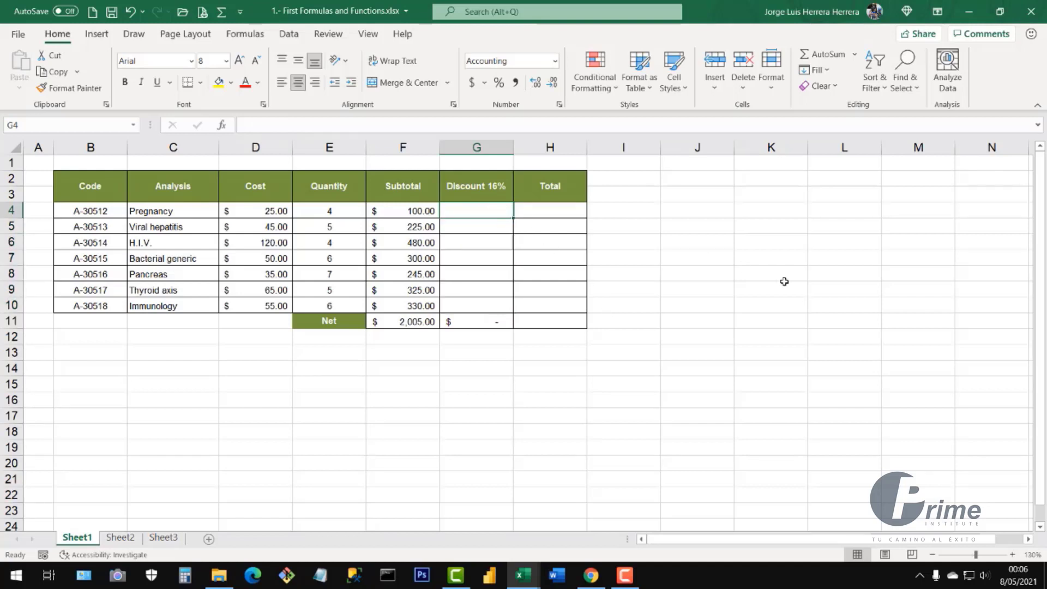
pyautogui.write('=0.16')
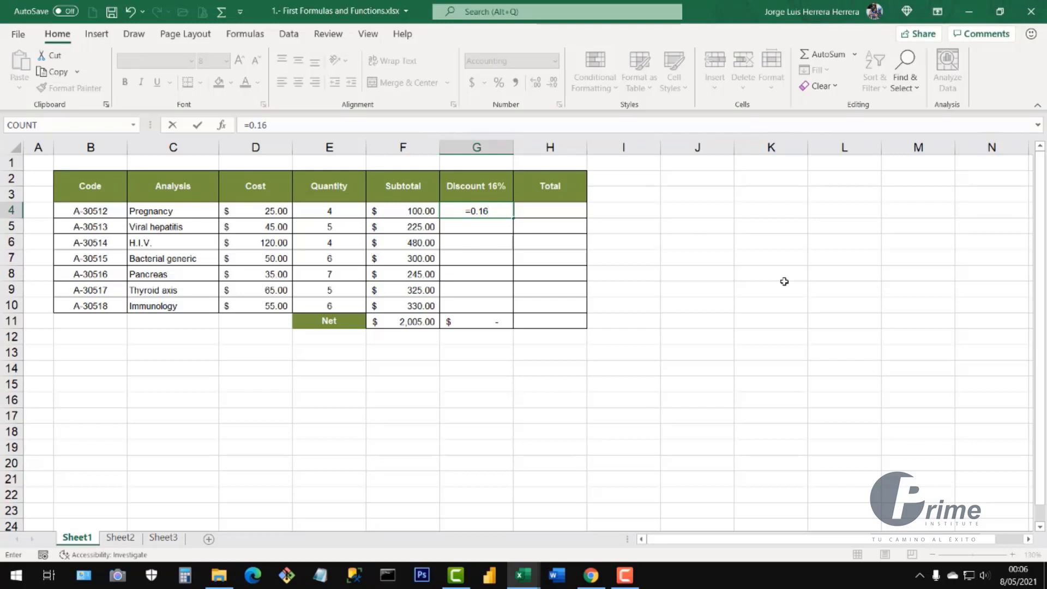
pyautogui.write('%')
pyautogui.press('BackSpace')
pyautogui.write('%')
pyautogui.press('BackSpace')
pyautogui.click(418, 210)
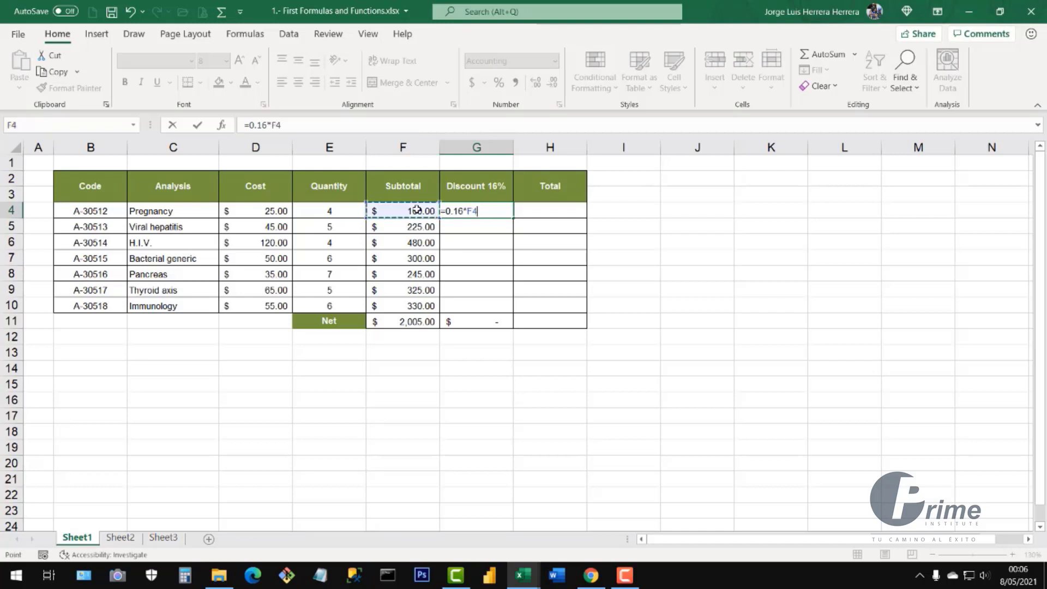
pyautogui.press('Return')
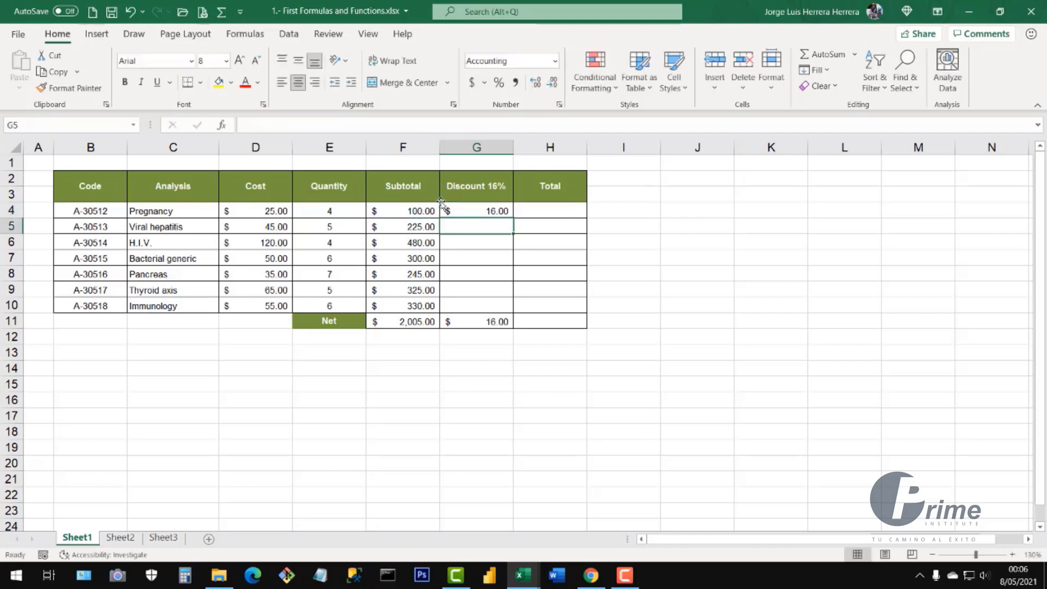
pyautogui.click(486, 213)
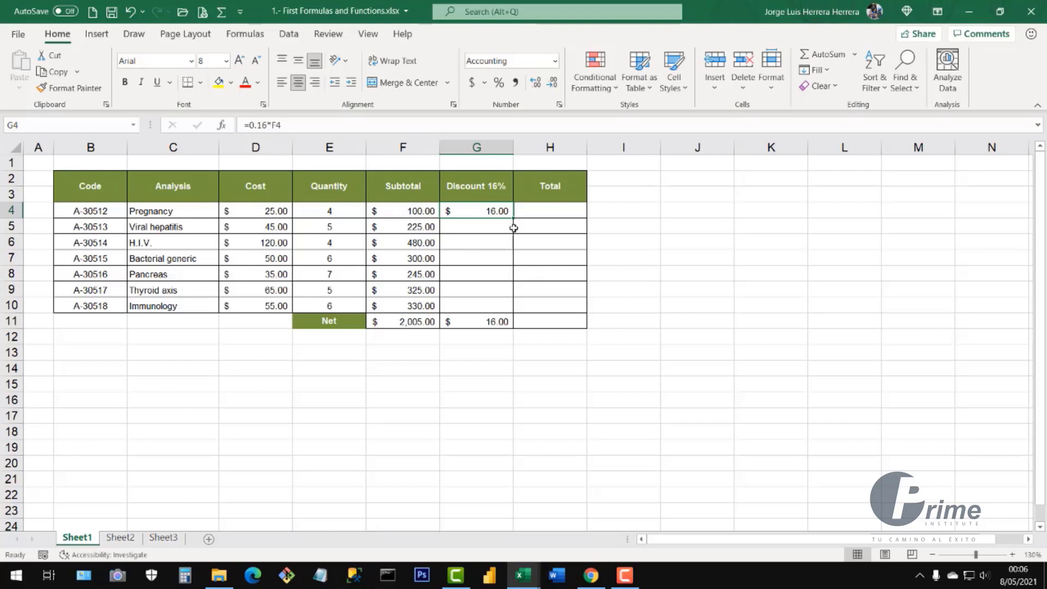
pyautogui.moveTo(514, 219); pyautogui.dragTo(514, 311)
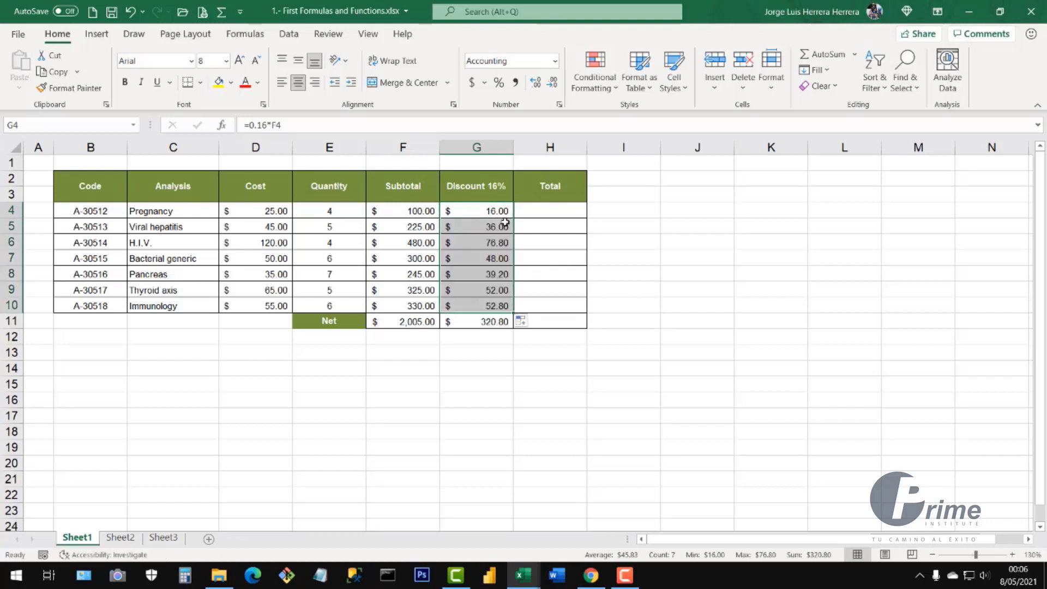
# Review the Net discount formula in G11 and the Pregnancy row's subtotal and 16% discount cells, F4 and G4
pyautogui.click(489, 322)
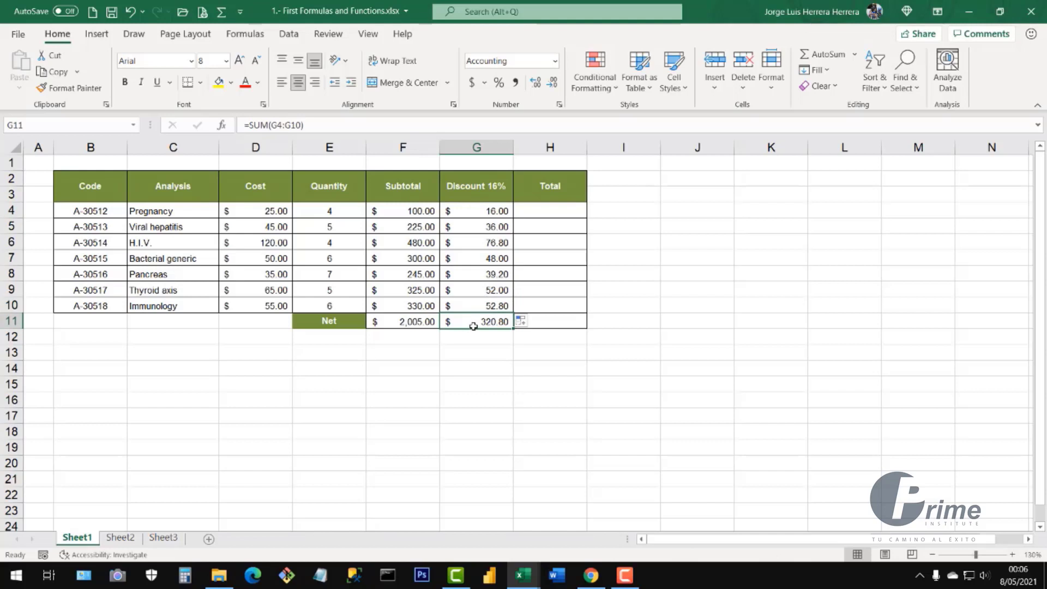
pyautogui.click(548, 209)
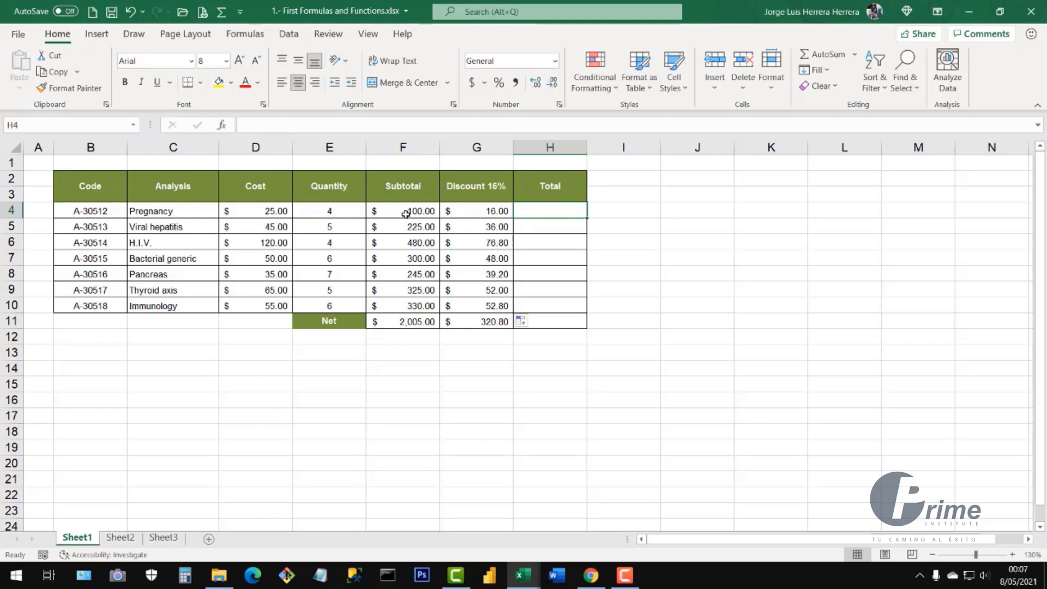
pyautogui.moveTo(405, 213); pyautogui.dragTo(493, 212)
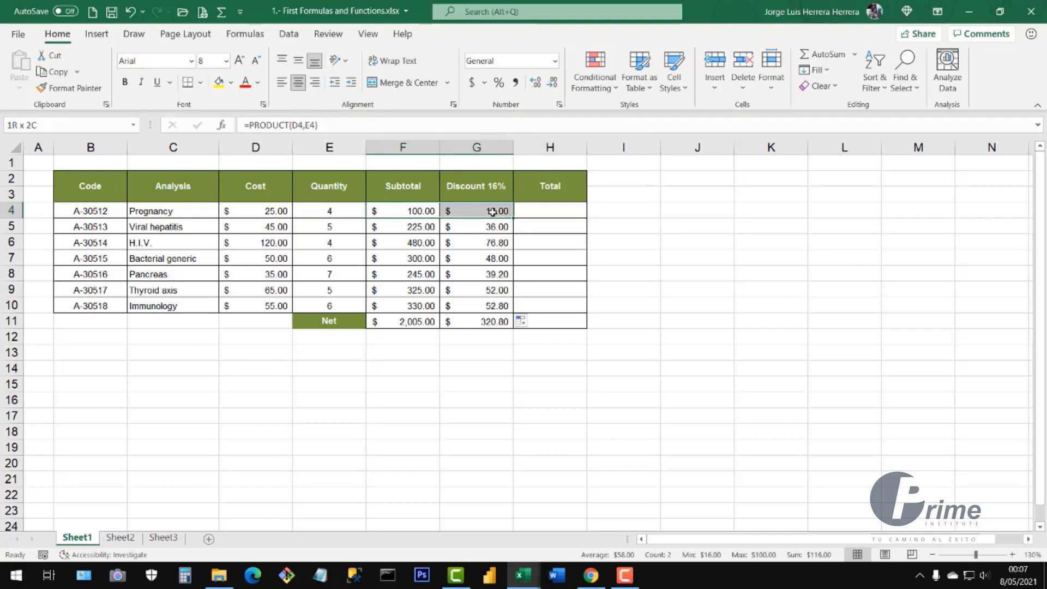
pyautogui.click(405, 212)
pyautogui.click(537, 209)
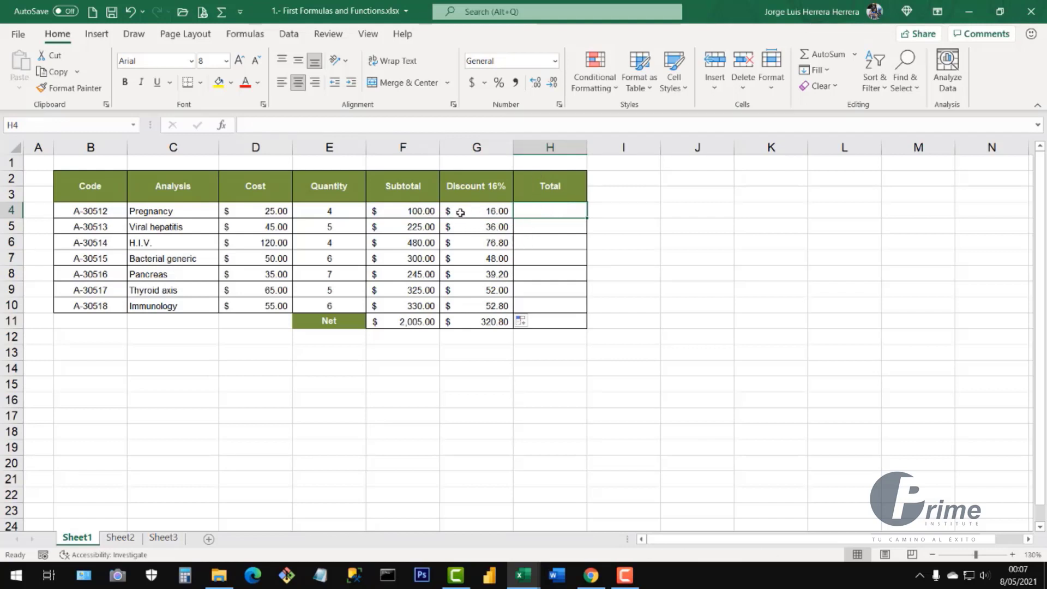
pyautogui.click(415, 212)
pyautogui.click(473, 212)
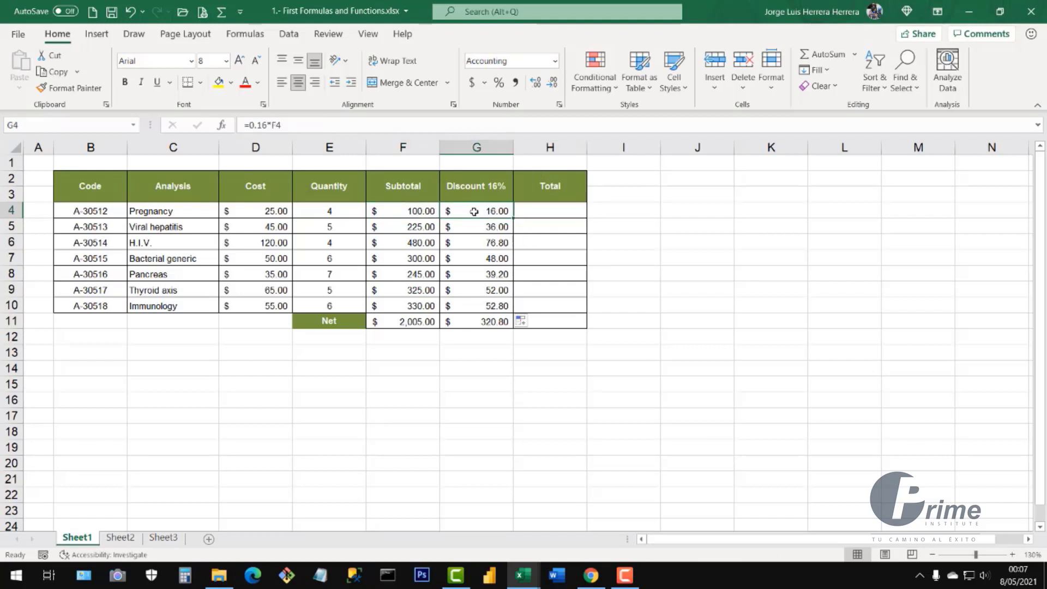
# Enter =F4-G4 in the Pregnancy Total cell H4 to subtract the discount from the subtotal
pyautogui.click(541, 209)
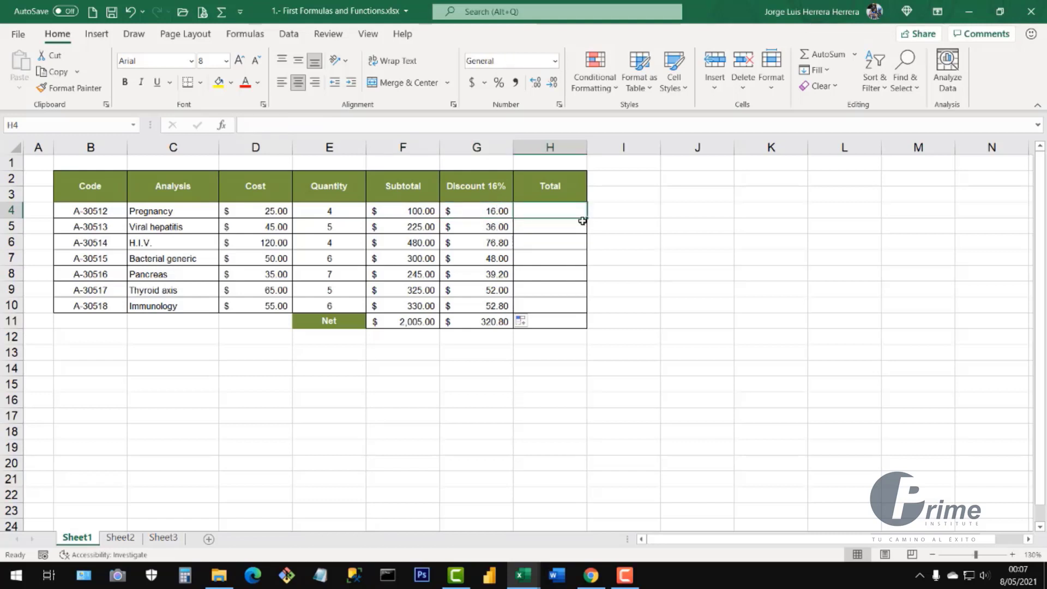
pyautogui.write('=')
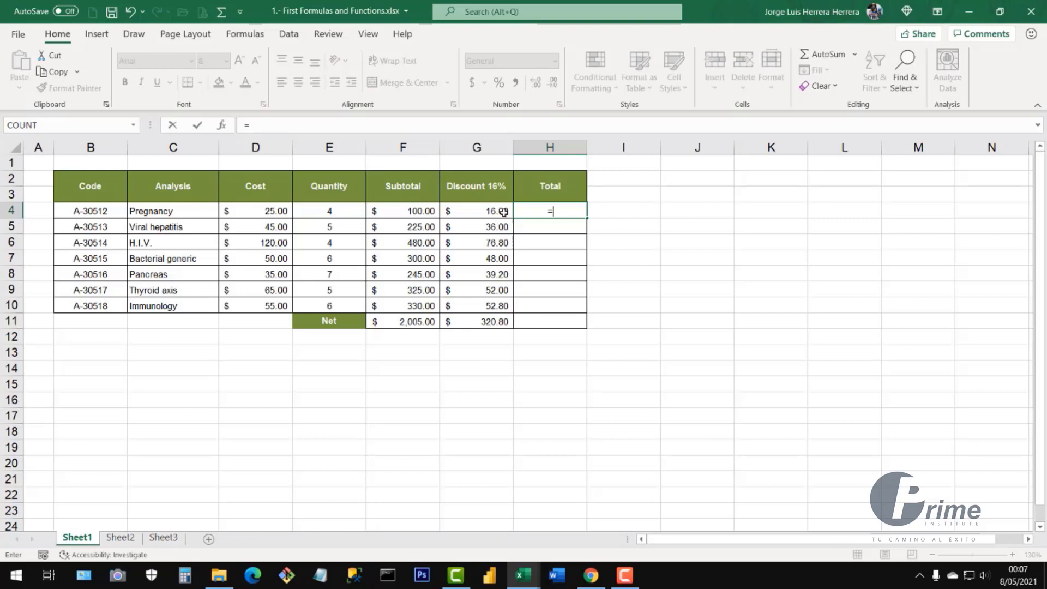
pyautogui.click(420, 209)
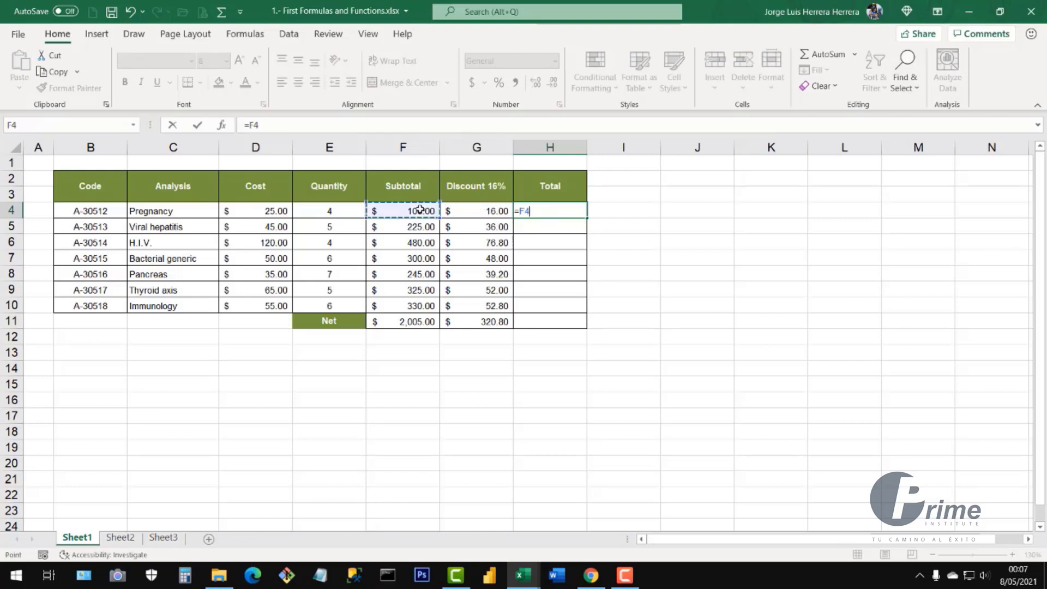
pyautogui.write('-')
pyautogui.click(466, 214)
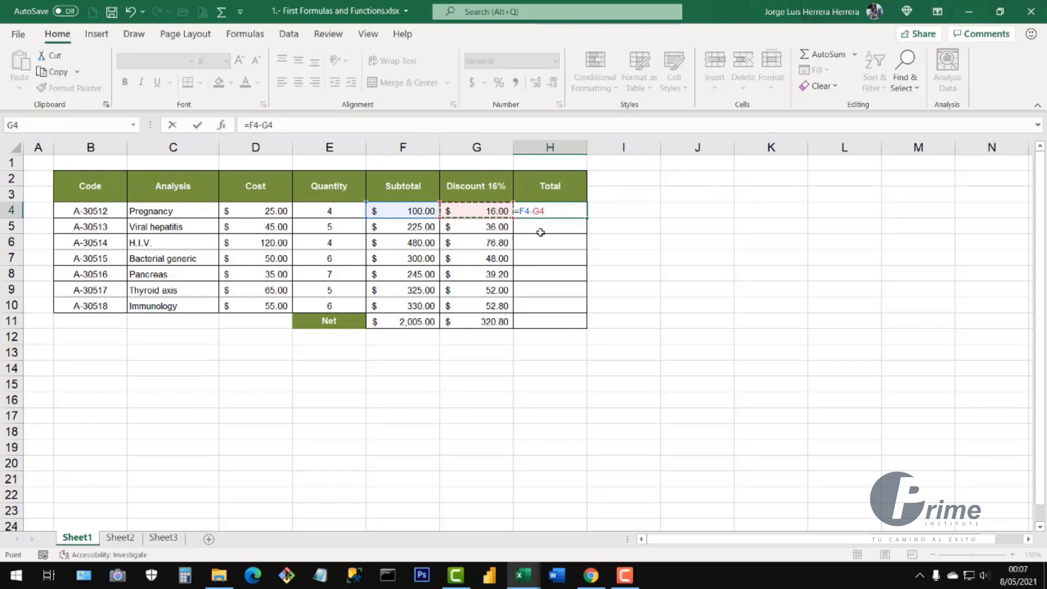
pyautogui.press('Return')
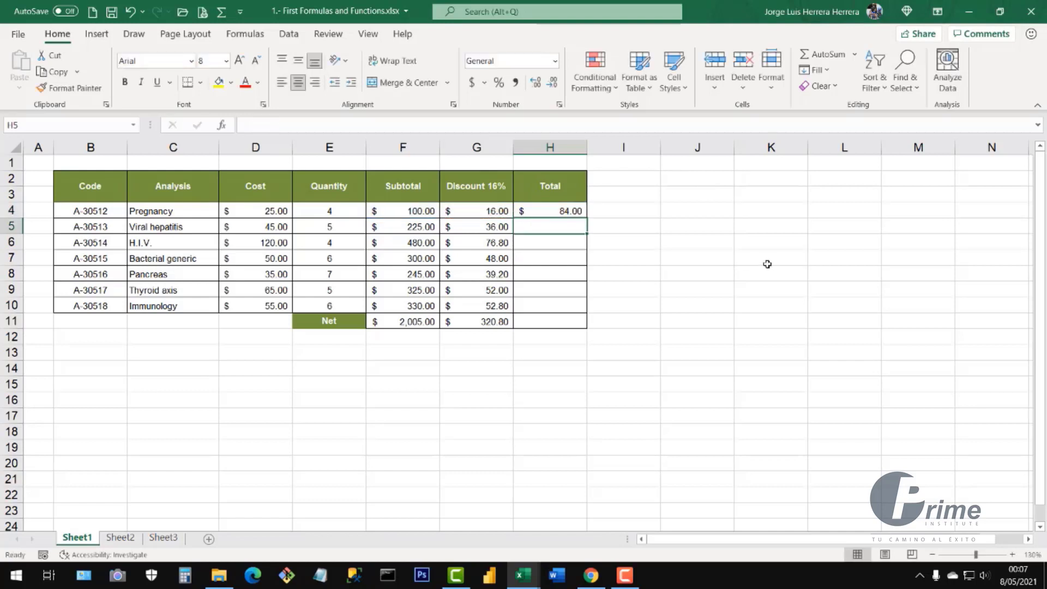
# Check the Pregnancy row's subtotal and discount, and fill the H4 total formula down through H10
pyautogui.click(427, 216)
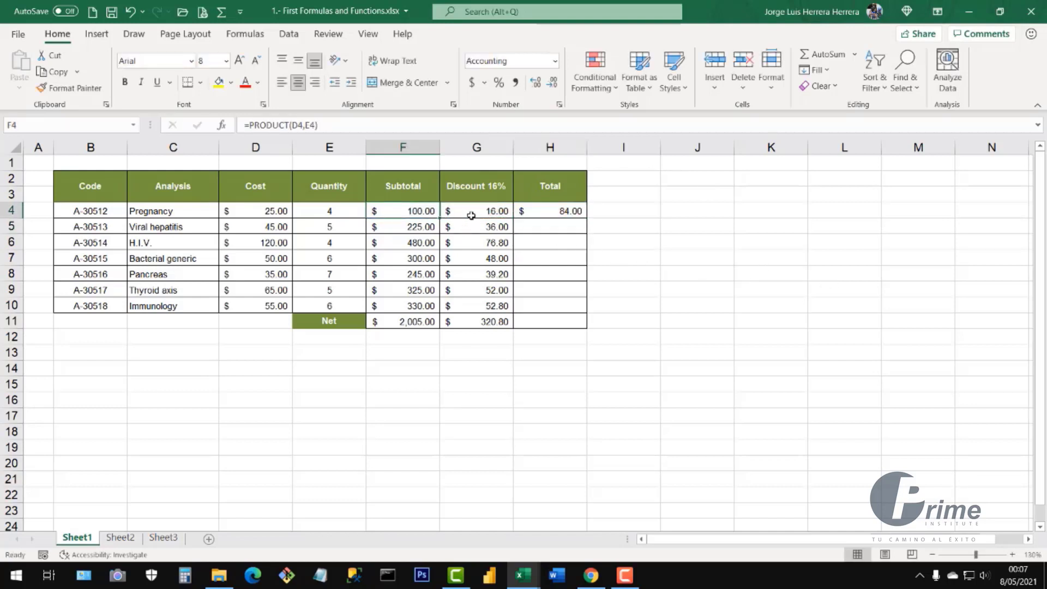
pyautogui.click(488, 215)
pyautogui.click(555, 214)
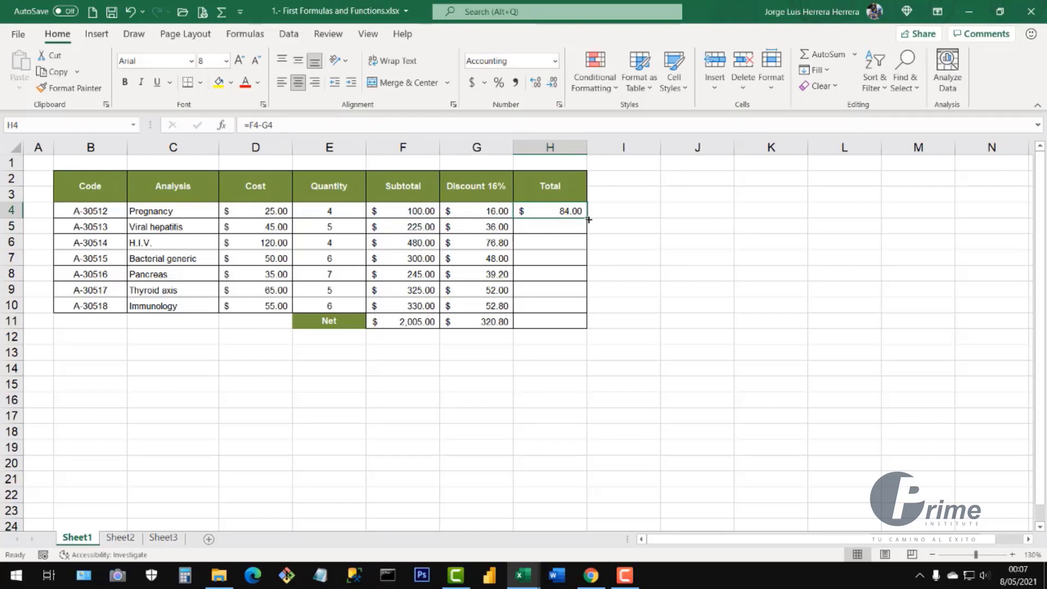
pyautogui.moveTo(587, 218); pyautogui.dragTo(588, 312)
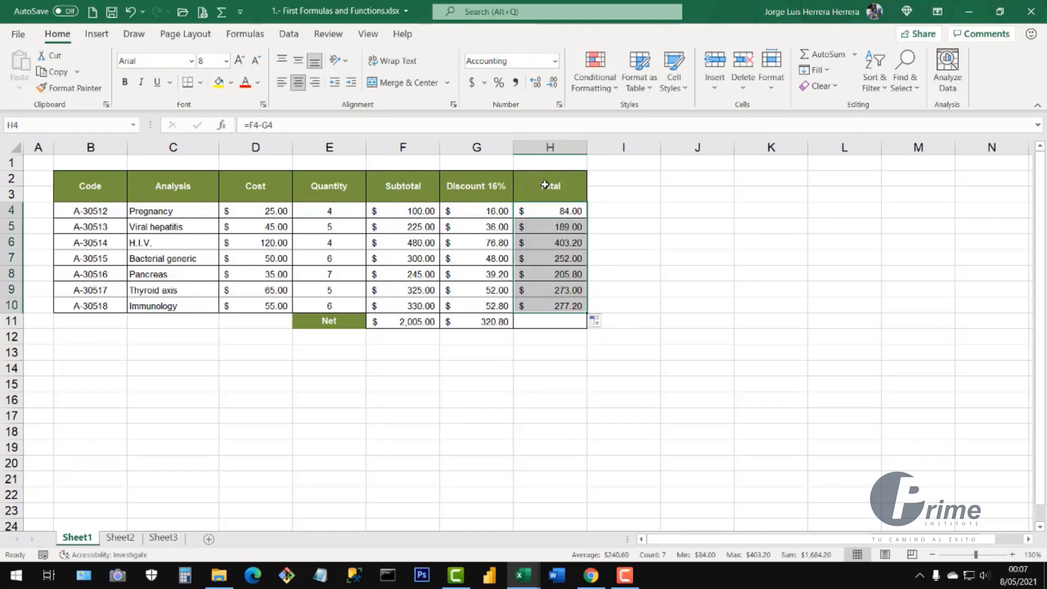
# Sum the totals H4:H10 into the Net row cell H11 with AutoSum
pyautogui.click(540, 323)
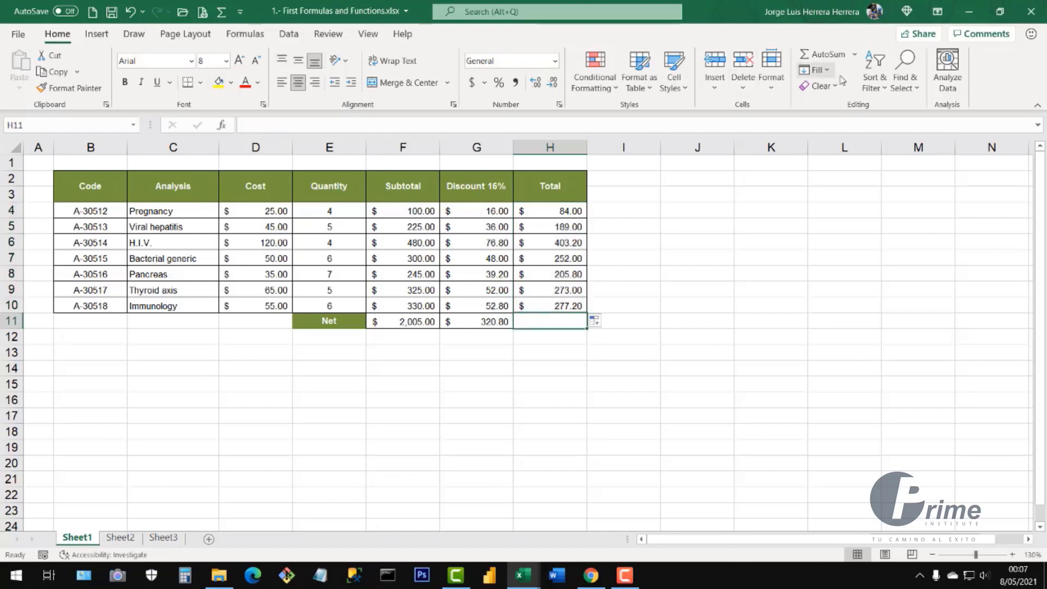
pyautogui.click(827, 55)
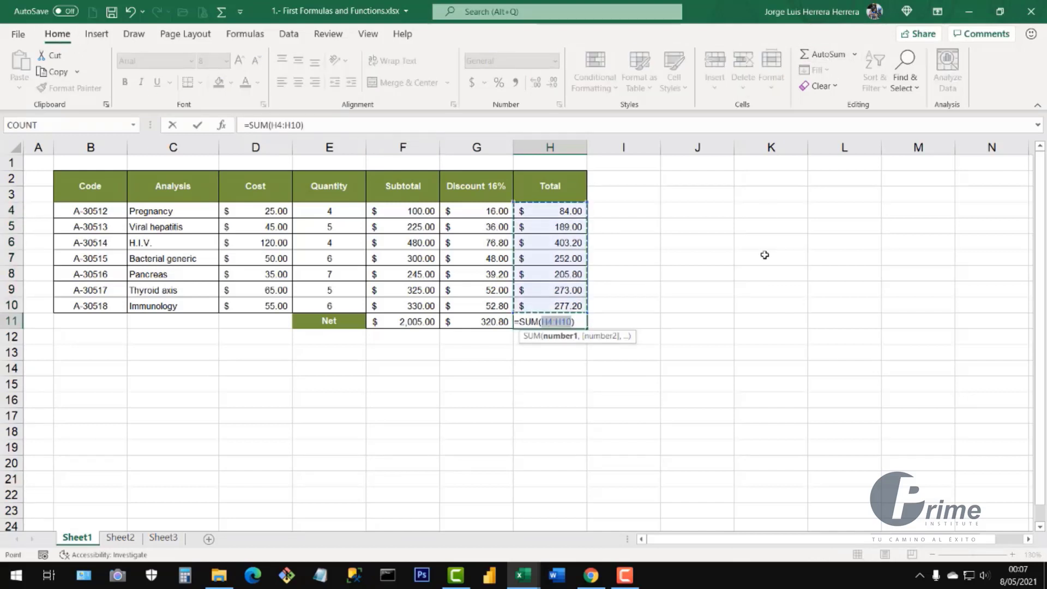
pyautogui.press('Return')
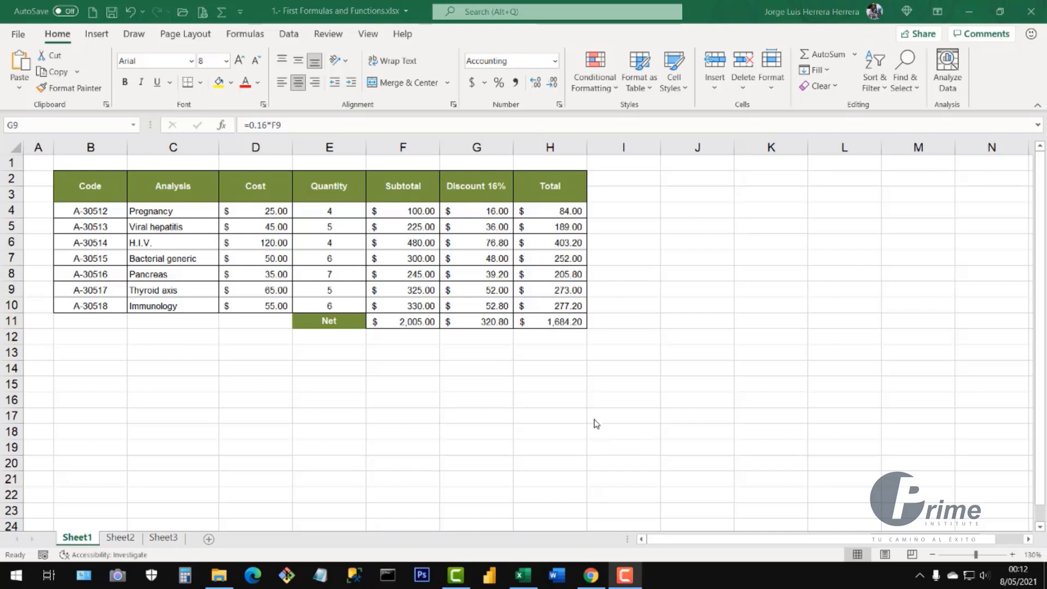
# Switch to Sheet2 with the medicines table and enlarge its view to 140%
pyautogui.click(122, 540)
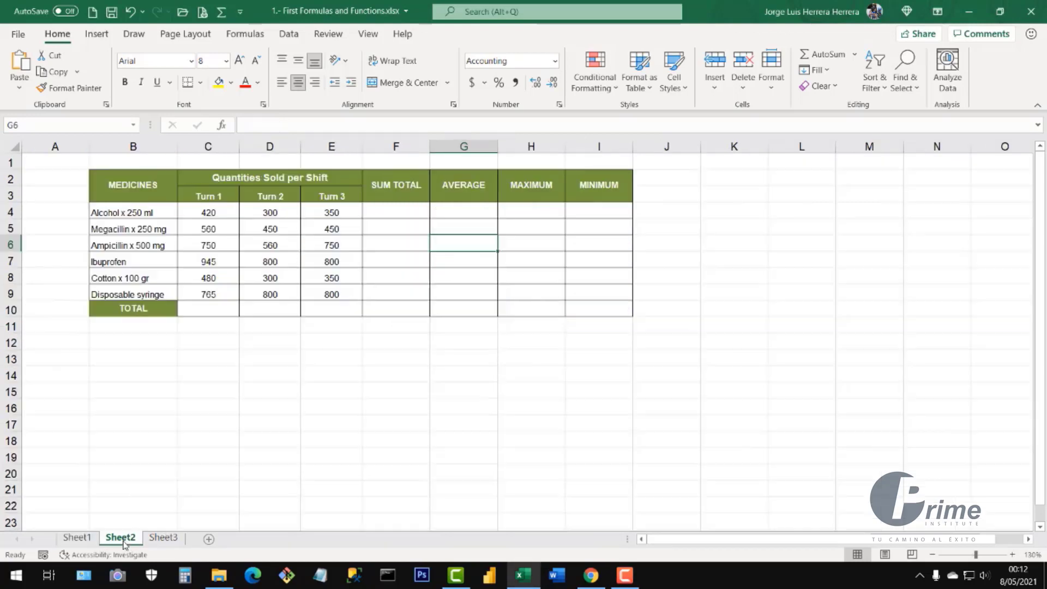
pyautogui.click(1013, 554)
pyautogui.click(1014, 554)
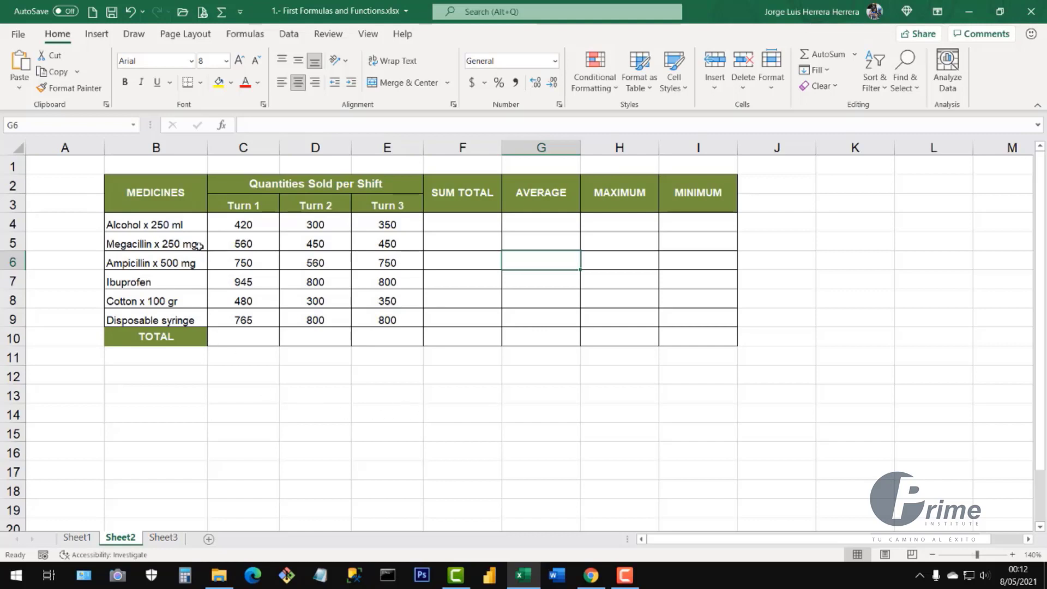
# Review the medicine names and the quantities sold in the Turn 1, Turn 2 and Turn 3 columns
pyautogui.moveTo(180, 223); pyautogui.dragTo(182, 321)
pyautogui.moveTo(245, 203); pyautogui.dragTo(243, 322)
pyautogui.moveTo(315, 205); pyautogui.dragTo(315, 323)
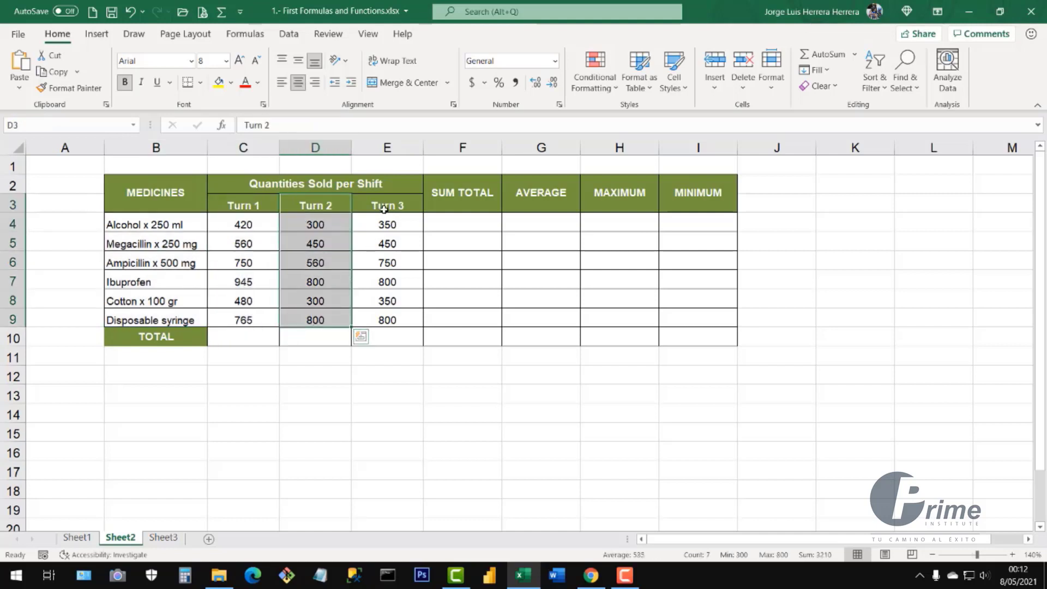
pyautogui.moveTo(384, 209); pyautogui.dragTo(389, 316)
pyautogui.moveTo(247, 225); pyautogui.dragTo(410, 320)
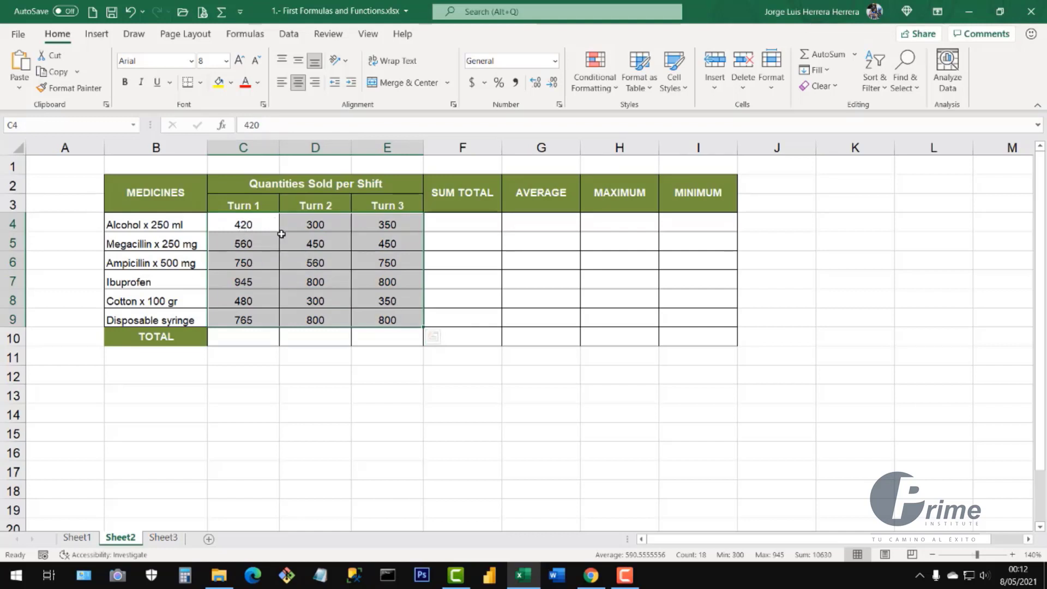
pyautogui.click(262, 256)
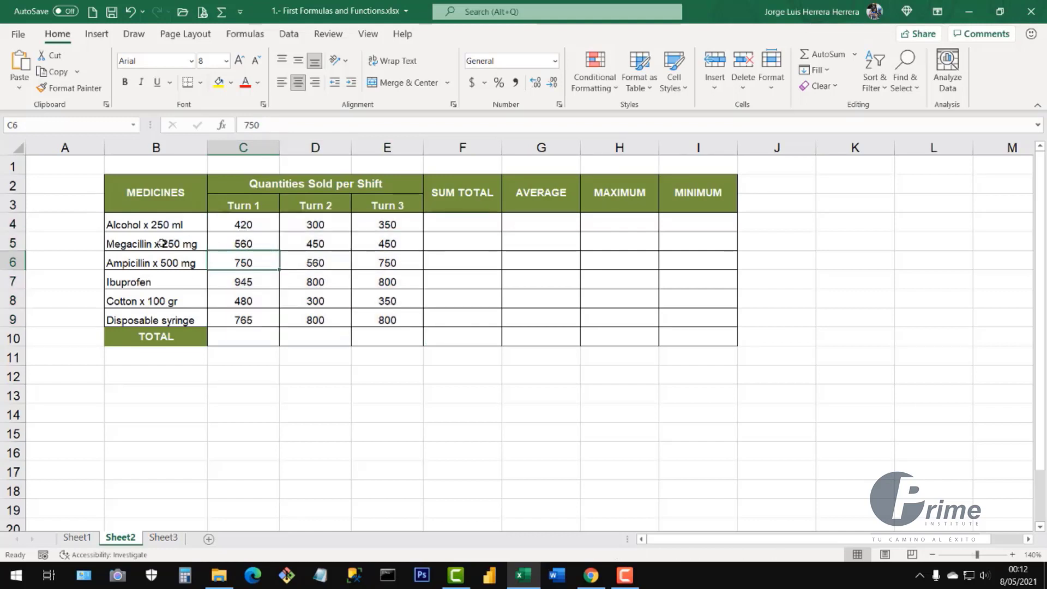
# Examine the quantities of Alcohol x 250 ml sold in each of the three turns
pyautogui.click(123, 225)
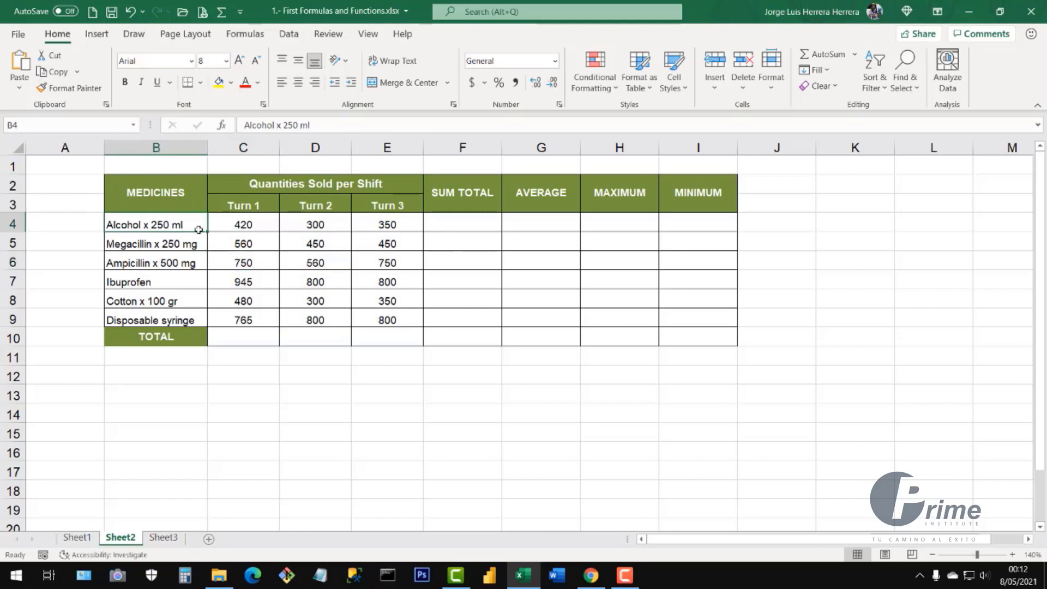
pyautogui.click(250, 226)
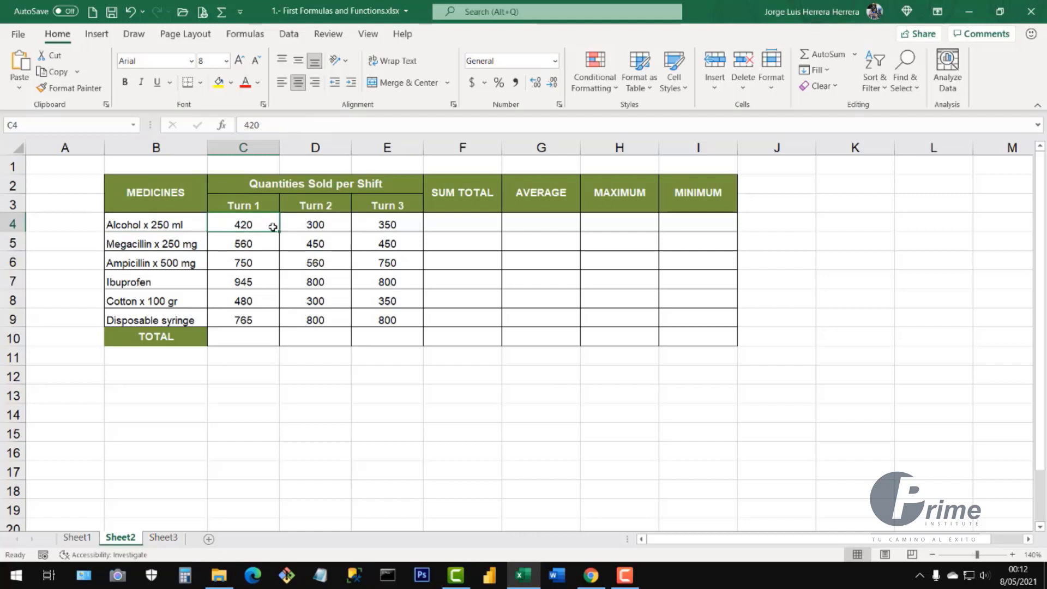
pyautogui.click(319, 210)
pyautogui.click(320, 224)
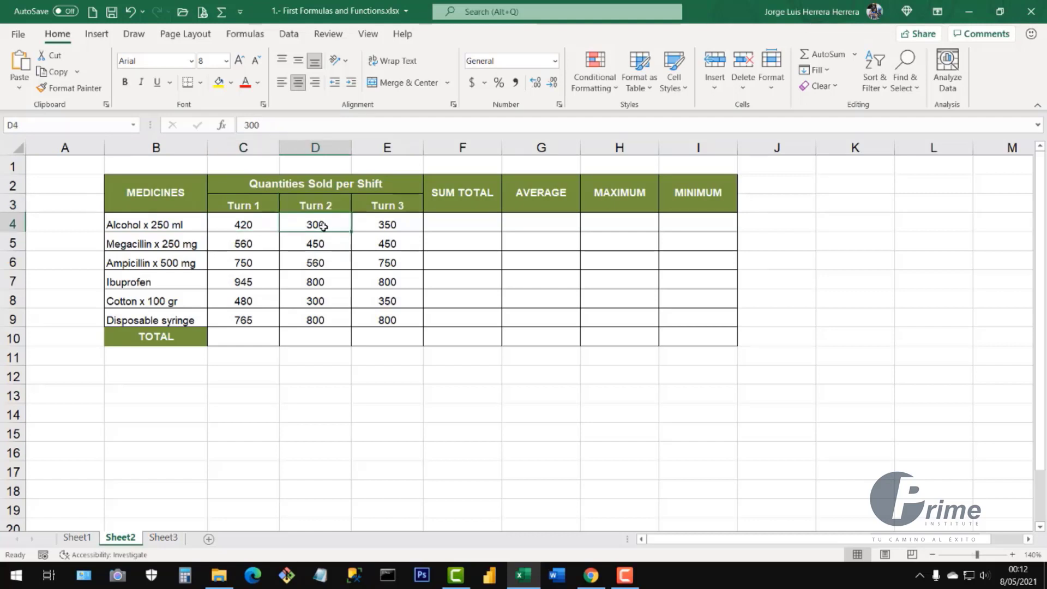
pyautogui.click(401, 206)
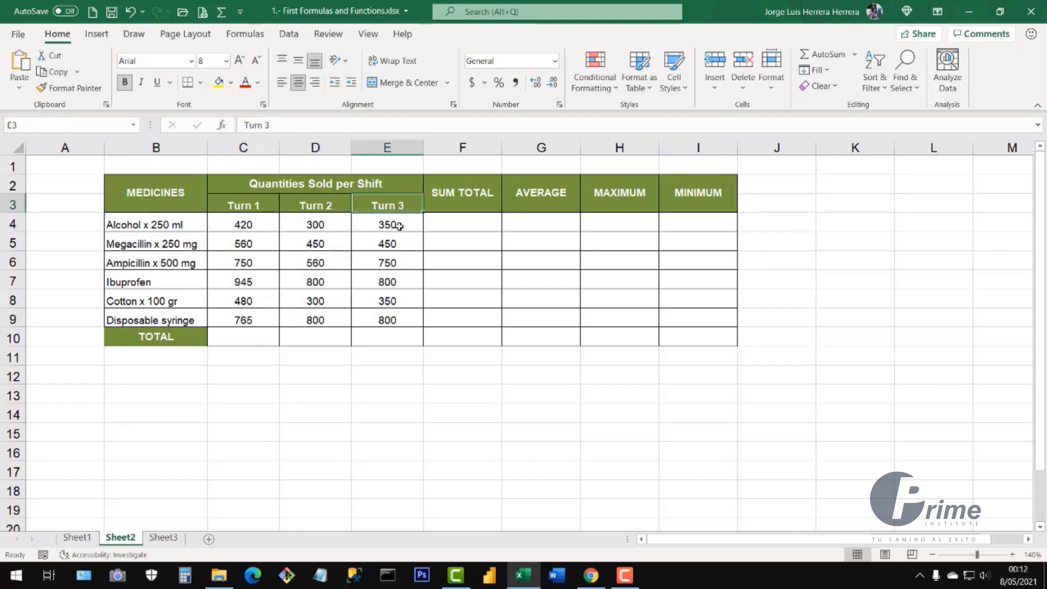
pyautogui.click(400, 226)
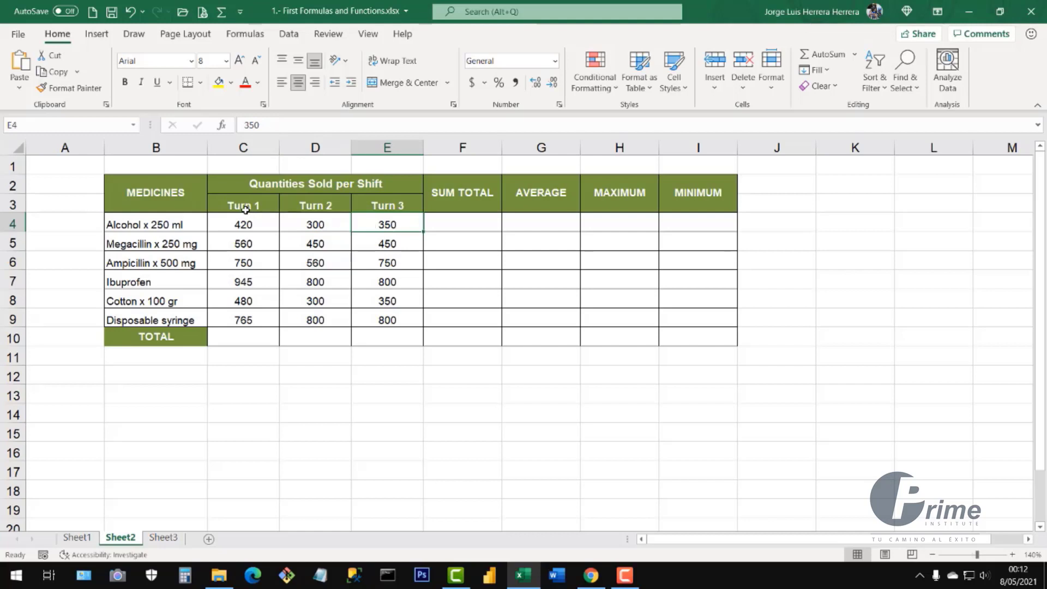
# Examine the shift quantities of the remaining medicines, from Megacillin x 250 mg down to Disposable syringe
pyautogui.moveTo(245, 210)
pyautogui.mouseDown()
pyautogui.moveTo(382, 248)
pyautogui.moveTo(395, 321)
pyautogui.mouseUp()
pyautogui.click(278, 247)
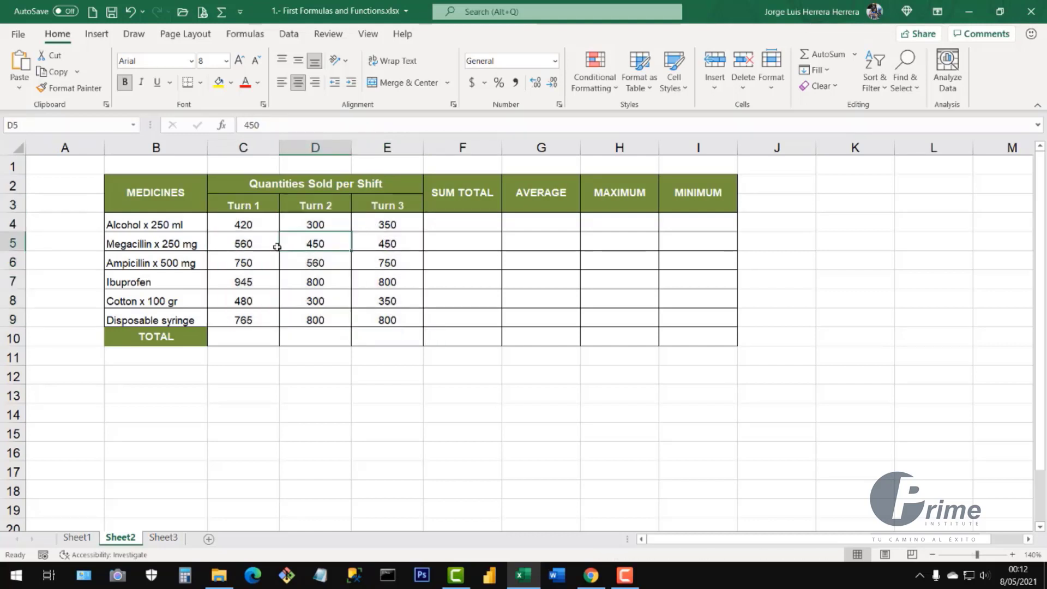
pyautogui.click(244, 247)
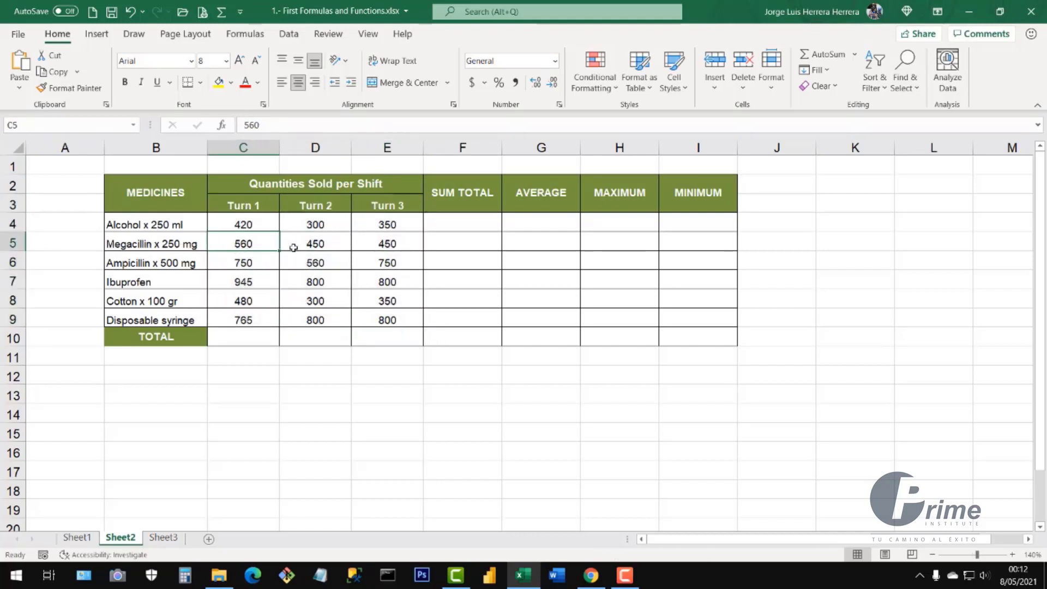
pyautogui.click(256, 261)
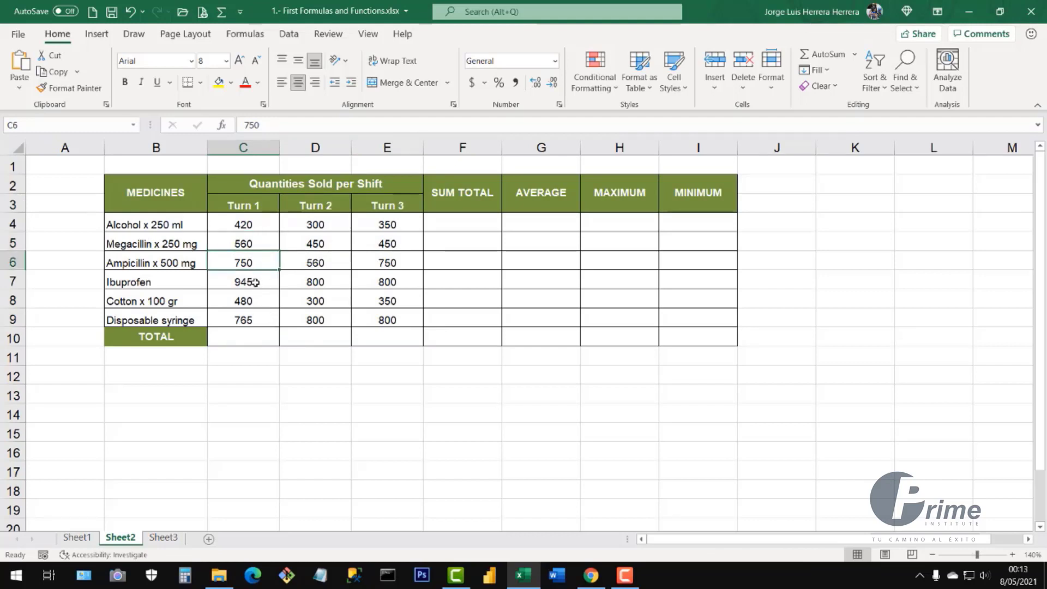
pyautogui.moveTo(255, 283); pyautogui.dragTo(392, 321)
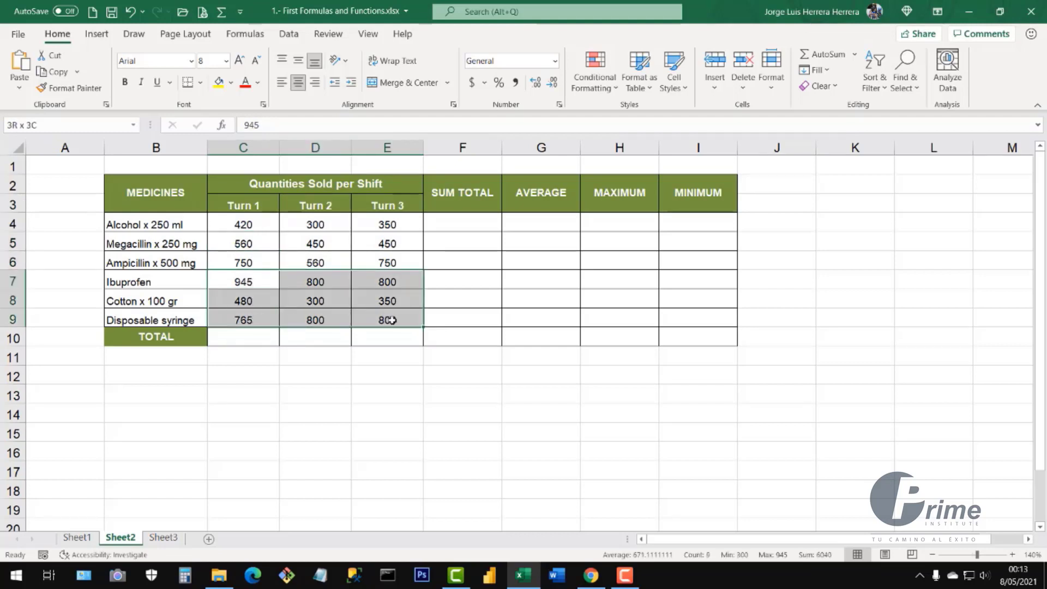
pyautogui.click(358, 244)
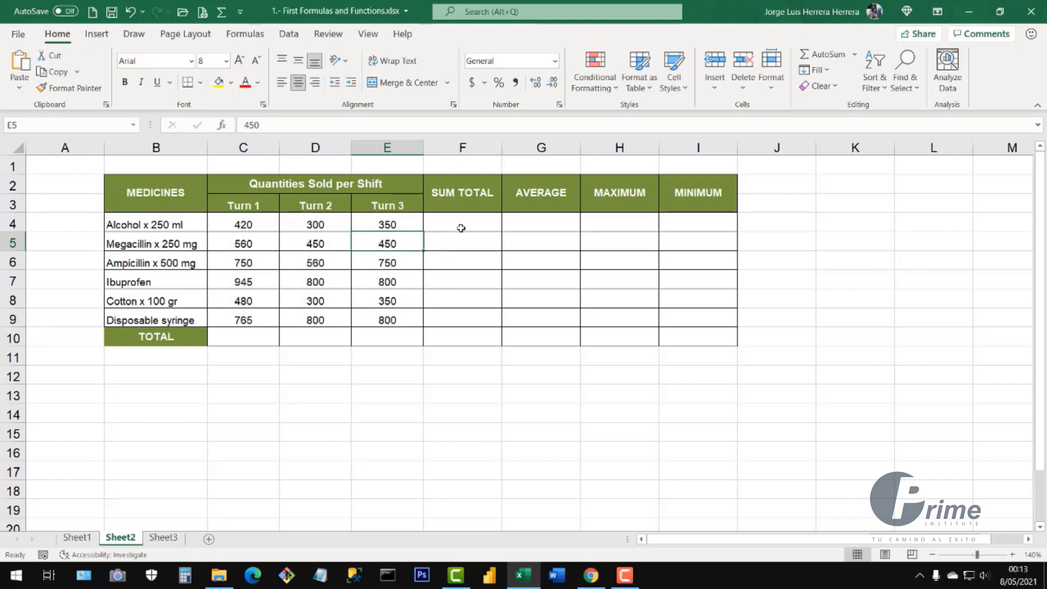
# Review the empty SUM TOTAL, AVERAGE and MAXIMUM columns against the Alcohol row's three shift quantities in C4:E4
pyautogui.moveTo(461, 228); pyautogui.dragTo(467, 312)
pyautogui.moveTo(518, 219); pyautogui.dragTo(521, 337)
pyautogui.moveTo(605, 241); pyautogui.dragTo(605, 260)
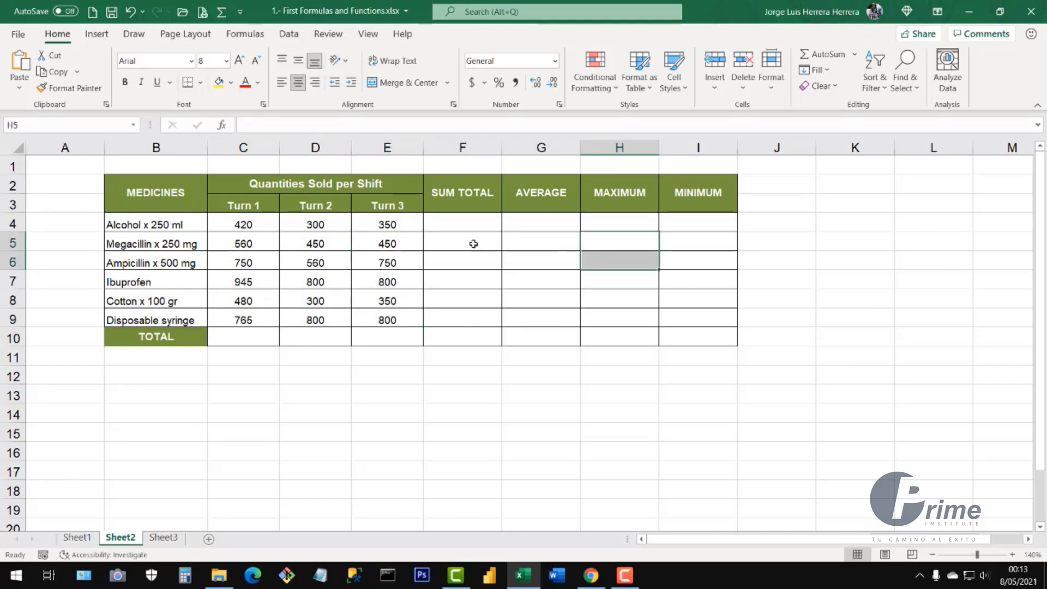
pyautogui.moveTo(467, 222); pyautogui.dragTo(461, 330)
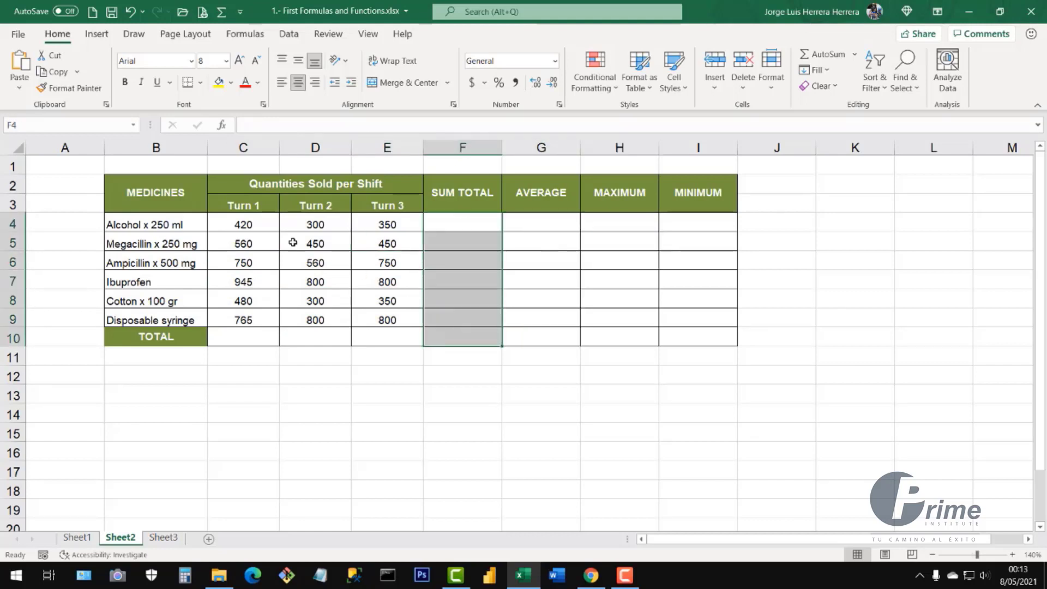
pyautogui.moveTo(241, 228); pyautogui.dragTo(389, 226)
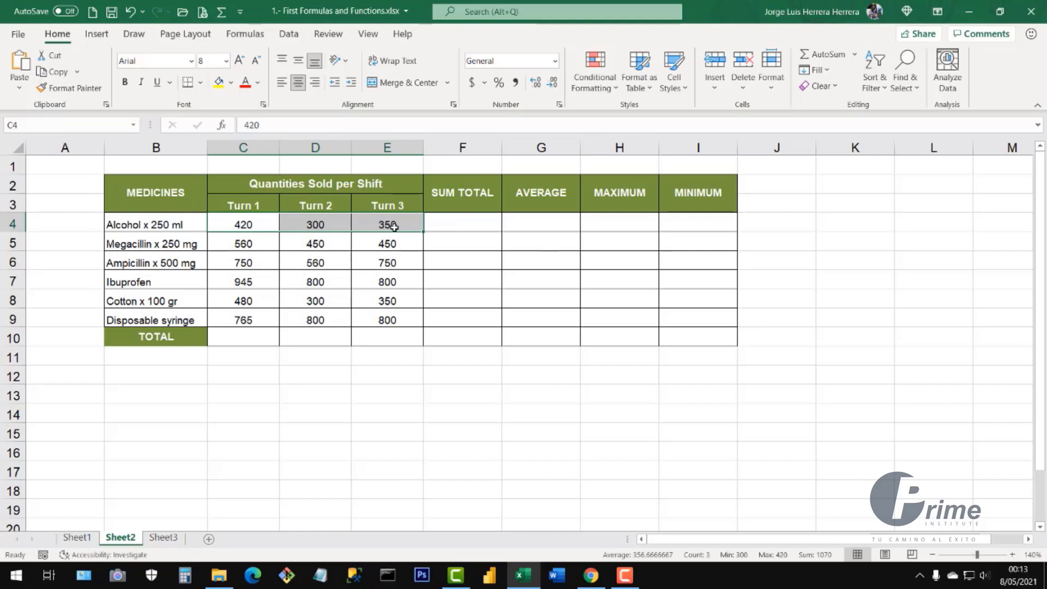
pyautogui.click(532, 206)
pyautogui.click(533, 226)
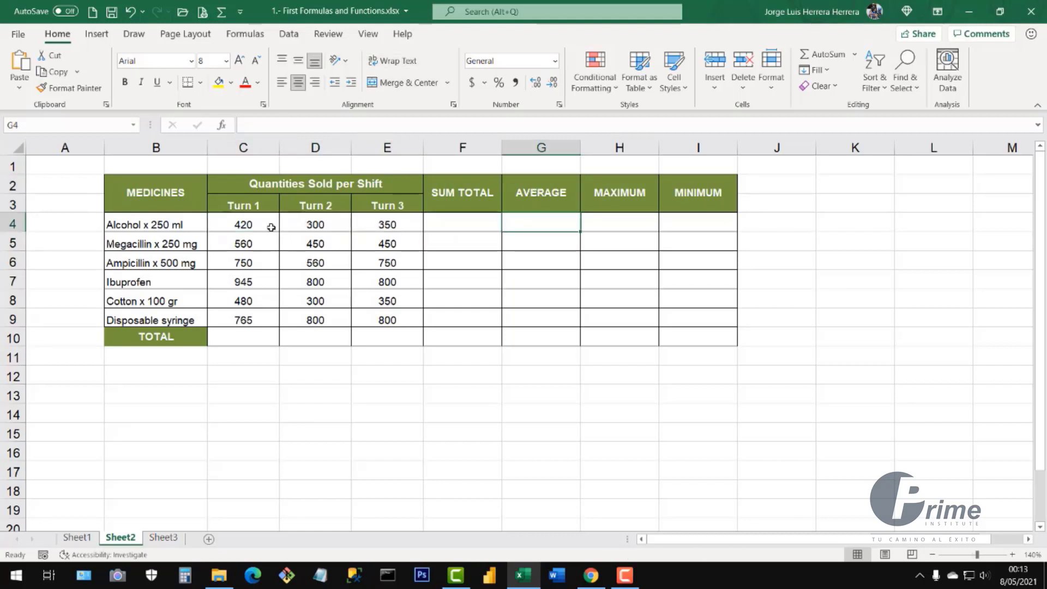
# Review the MAXIMUM and MINIMUM columns against the Alcohol row's quantities in C4:E4, and the four result headings
pyautogui.moveTo(271, 228); pyautogui.dragTo(420, 222)
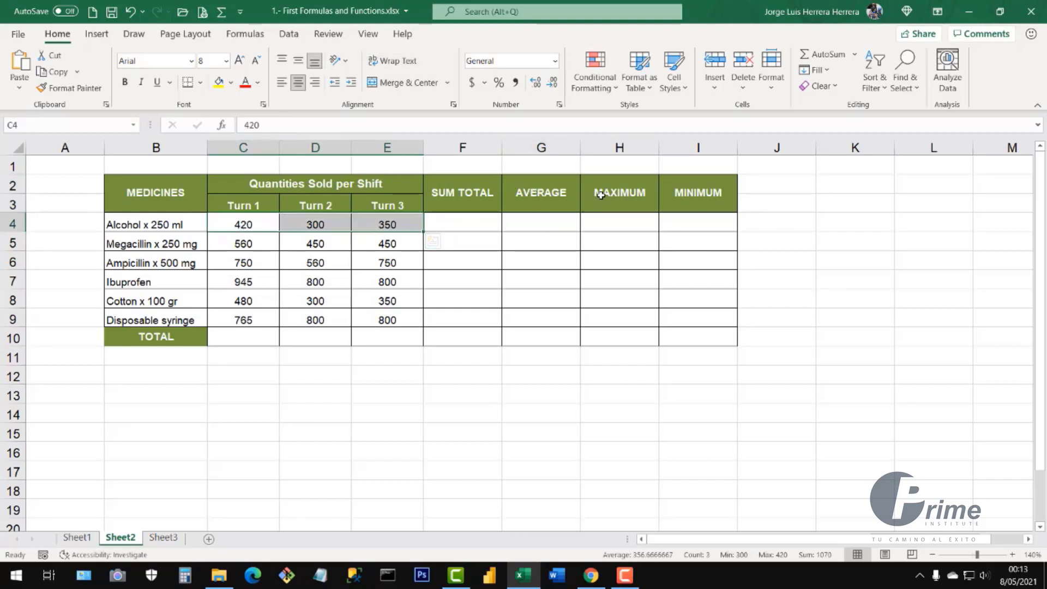
pyautogui.click(604, 225)
pyautogui.moveTo(248, 228); pyautogui.dragTo(404, 224)
pyautogui.click(704, 201)
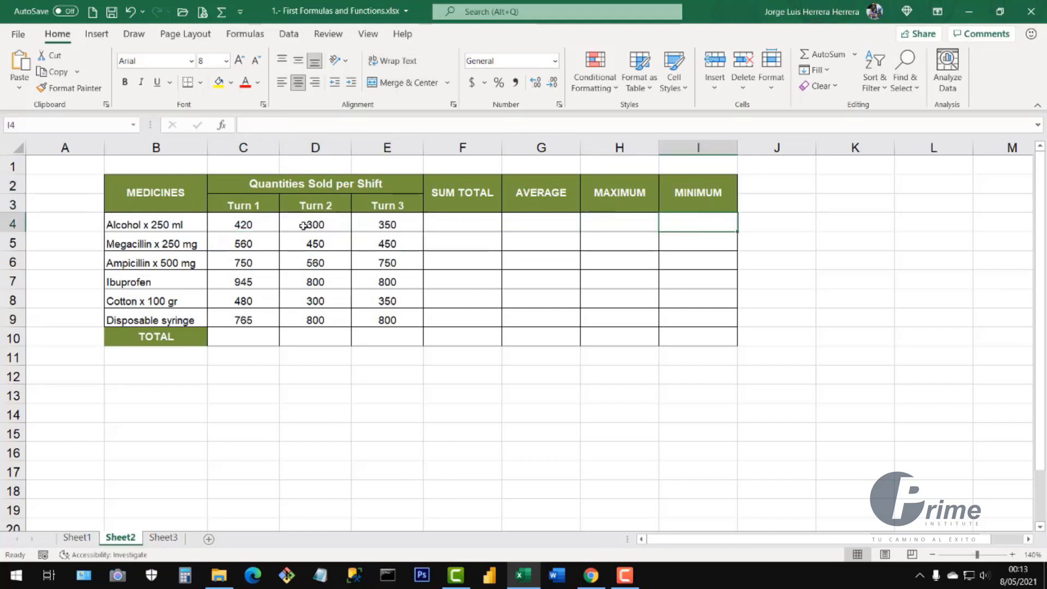
pyautogui.moveTo(255, 226); pyautogui.dragTo(404, 224)
pyautogui.click(488, 194)
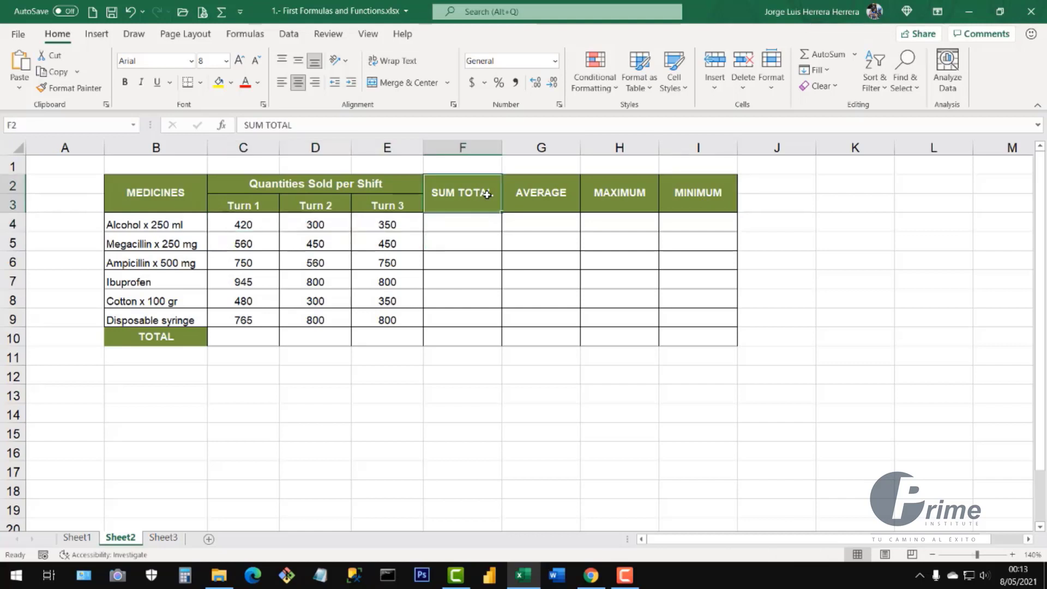
pyautogui.click(541, 194)
pyautogui.click(620, 195)
pyautogui.click(703, 196)
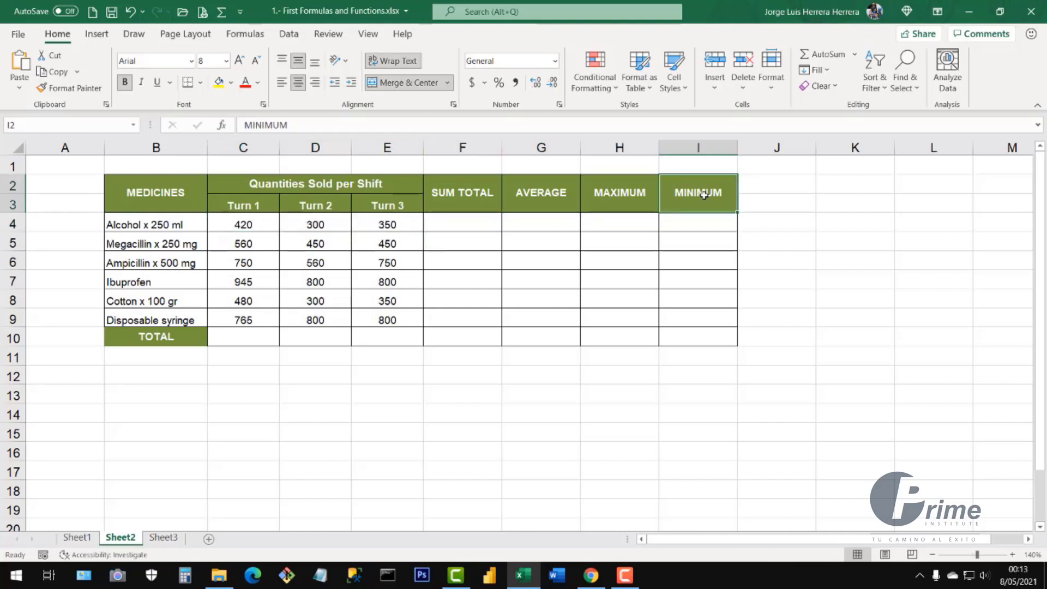
pyautogui.click(608, 273)
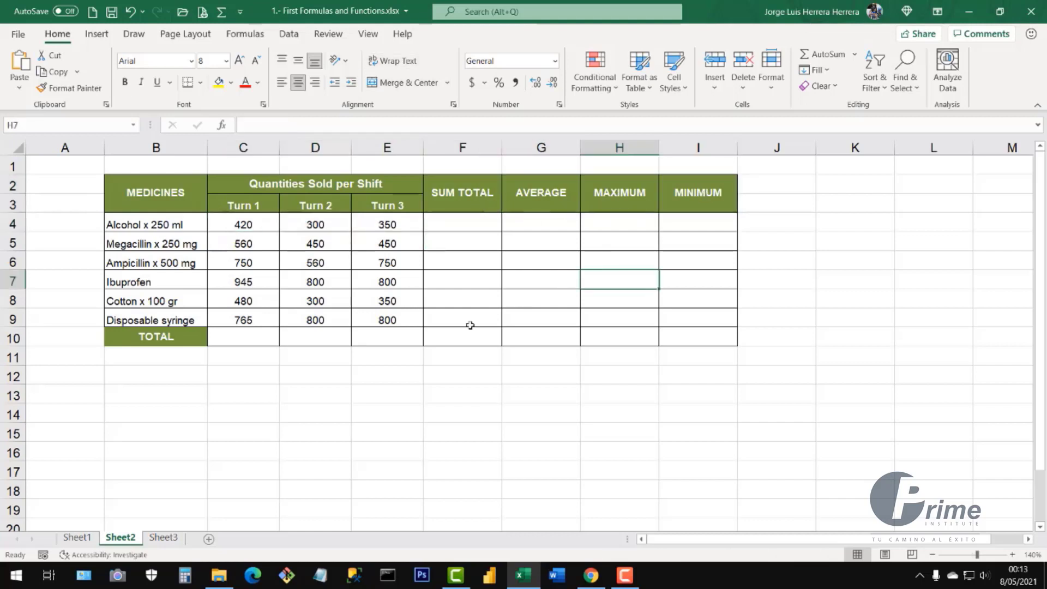
# Examine the empty TOTAL row from column B to I and the shift quantities listed above it
pyautogui.click(151, 339)
pyautogui.moveTo(243, 340); pyautogui.dragTo(711, 340)
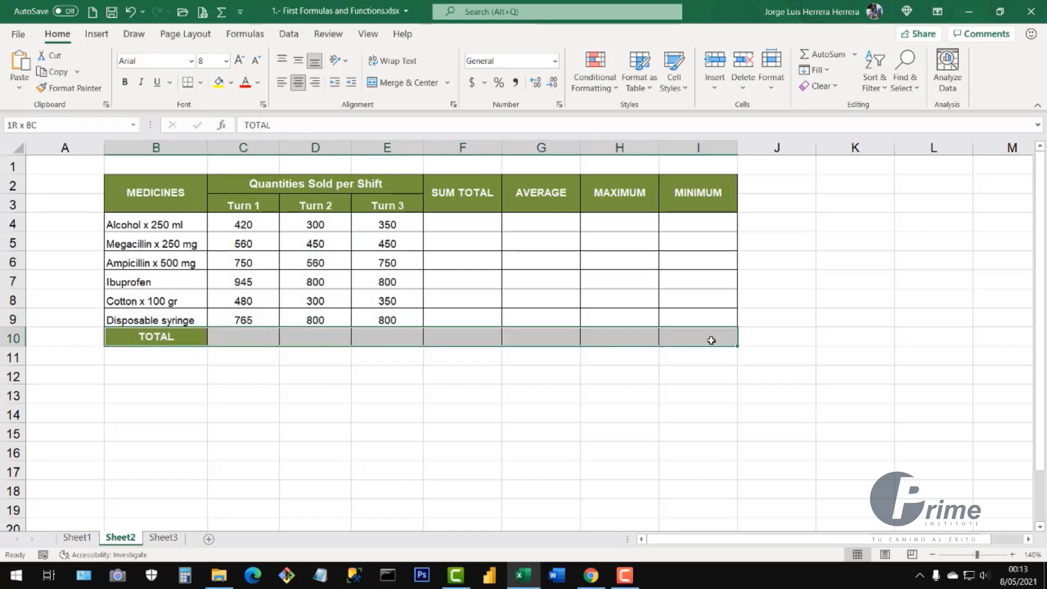
pyautogui.moveTo(256, 262); pyautogui.dragTo(273, 316)
pyautogui.moveTo(307, 263); pyautogui.dragTo(310, 284)
pyautogui.click(427, 285)
# Total the Turn 1 quantities in C10 with AutoSum over C4:C9 and copy the formula across to I10
pyautogui.click(239, 341)
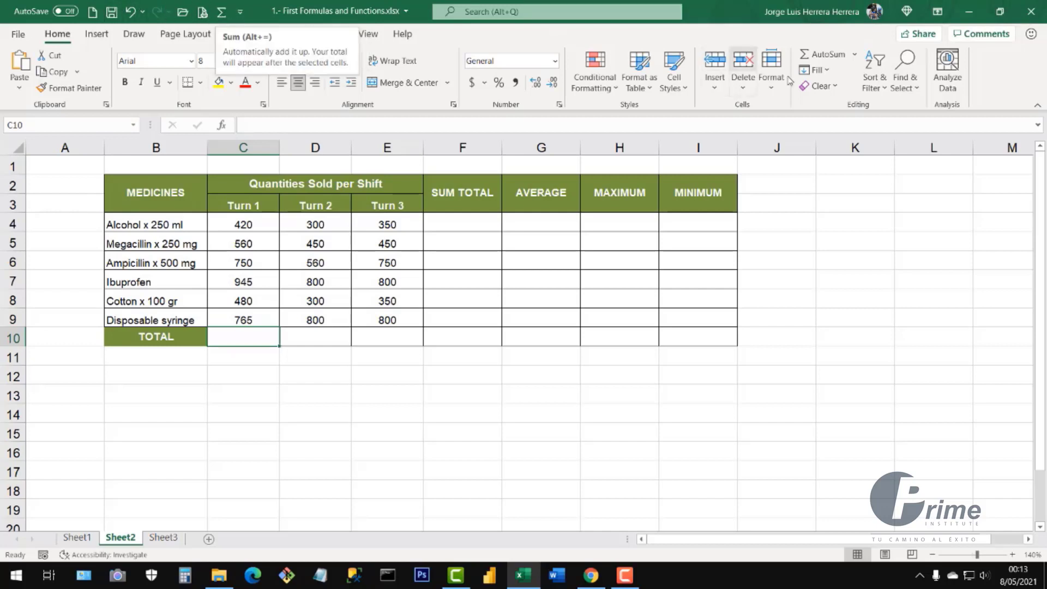
pyautogui.click(830, 54)
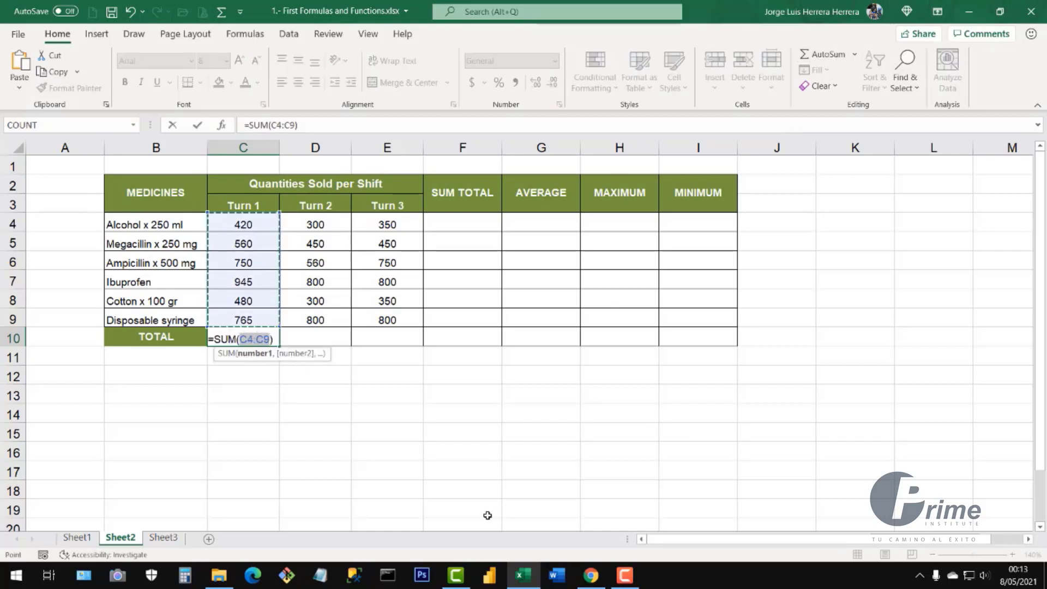
pyautogui.press('Return')
pyautogui.click(247, 338)
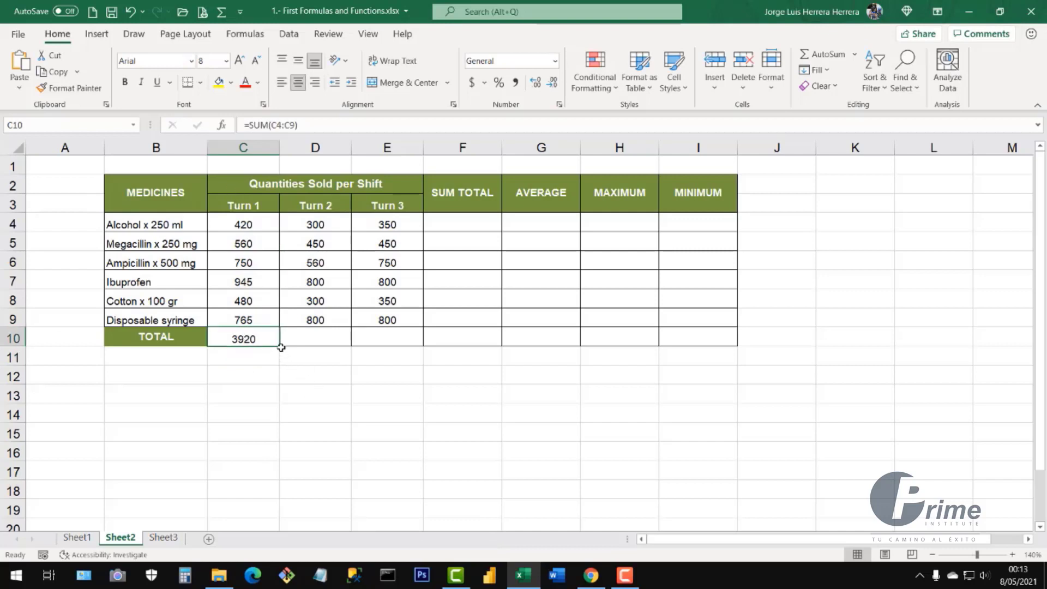
pyautogui.moveTo(281, 347); pyautogui.dragTo(733, 347)
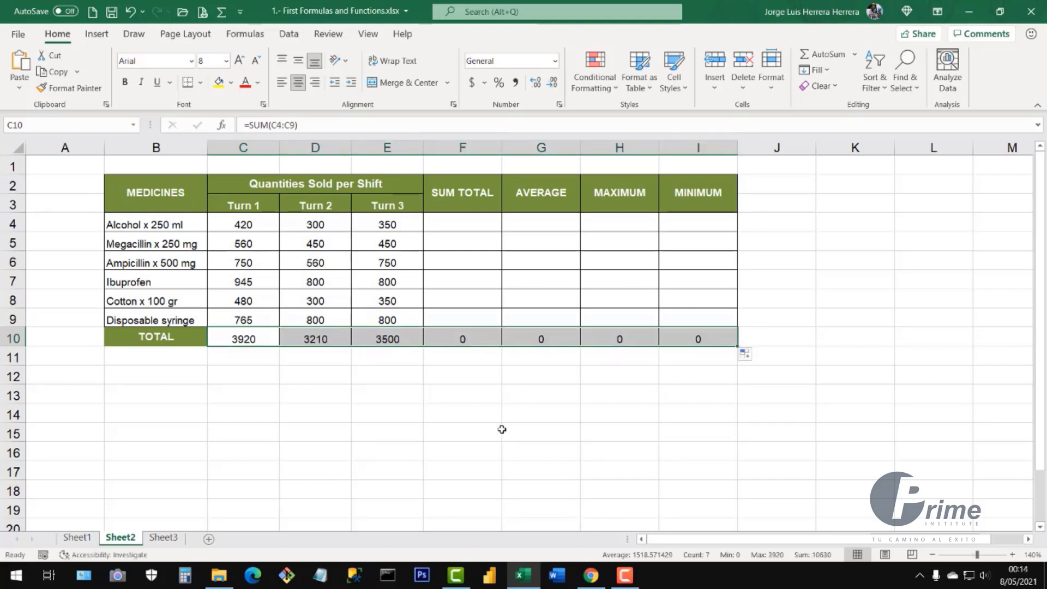
# Check the TOTAL formulas of the three turns against the quantities above them, including the range used in E10
pyautogui.click(244, 339)
pyautogui.moveTo(319, 225); pyautogui.dragTo(323, 326)
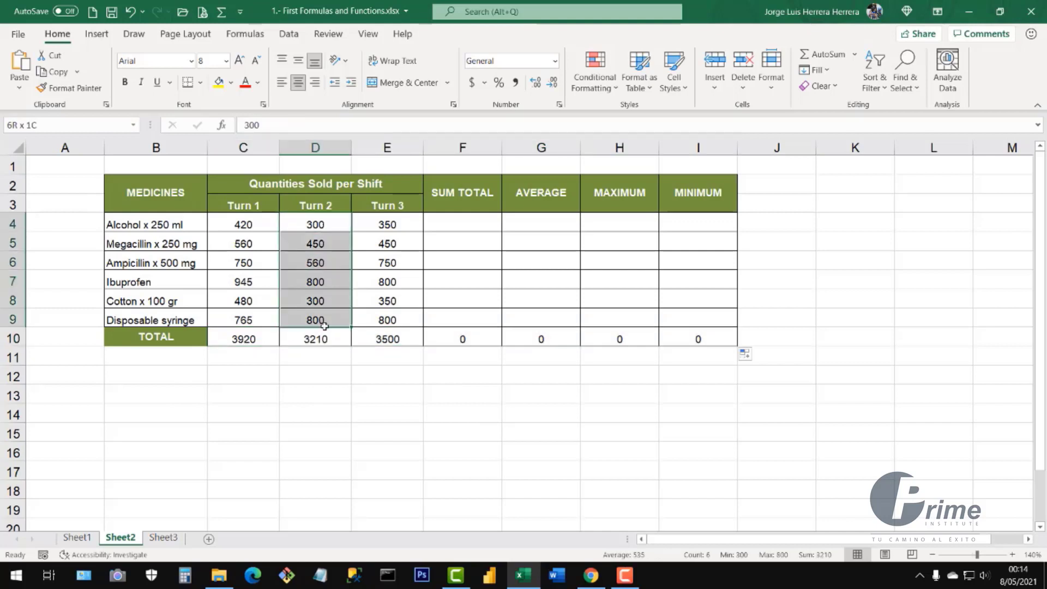
pyautogui.click(324, 340)
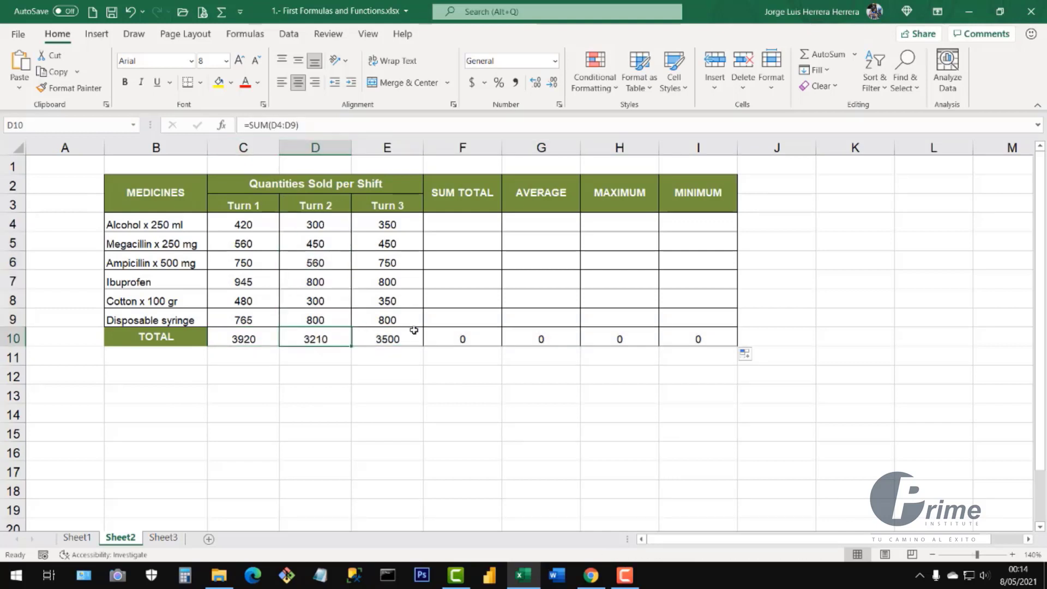
pyautogui.click(387, 342)
pyautogui.moveTo(403, 226); pyautogui.dragTo(401, 320)
pyautogui.doubleClick(402, 340)
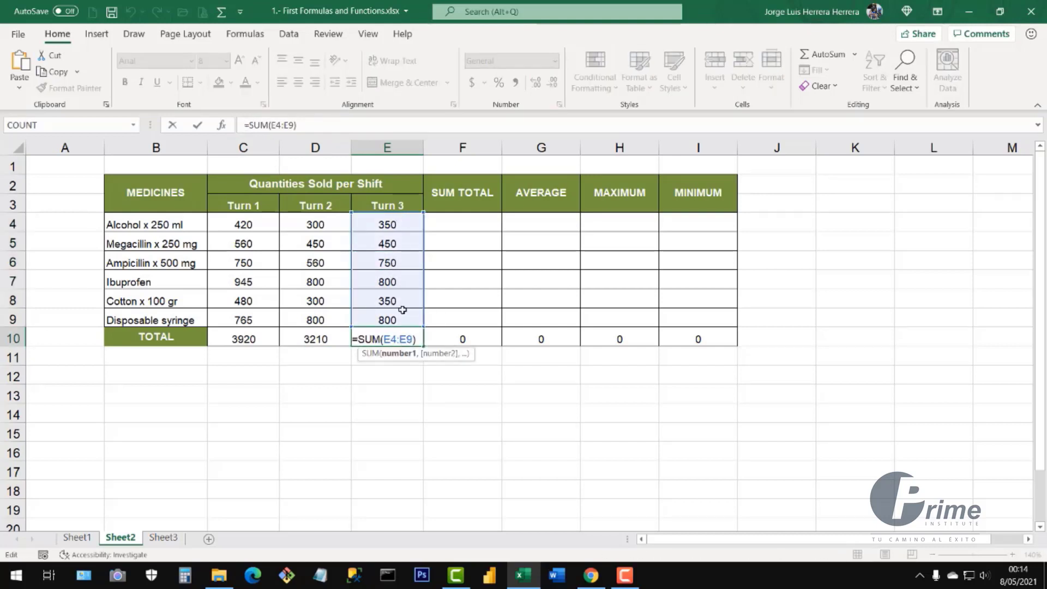
# Check the TOTAL formulas in F10:I10 against the empty SUM TOTAL, AVERAGE, MAXIMUM and MINIMUM cells above them
pyautogui.click(461, 340)
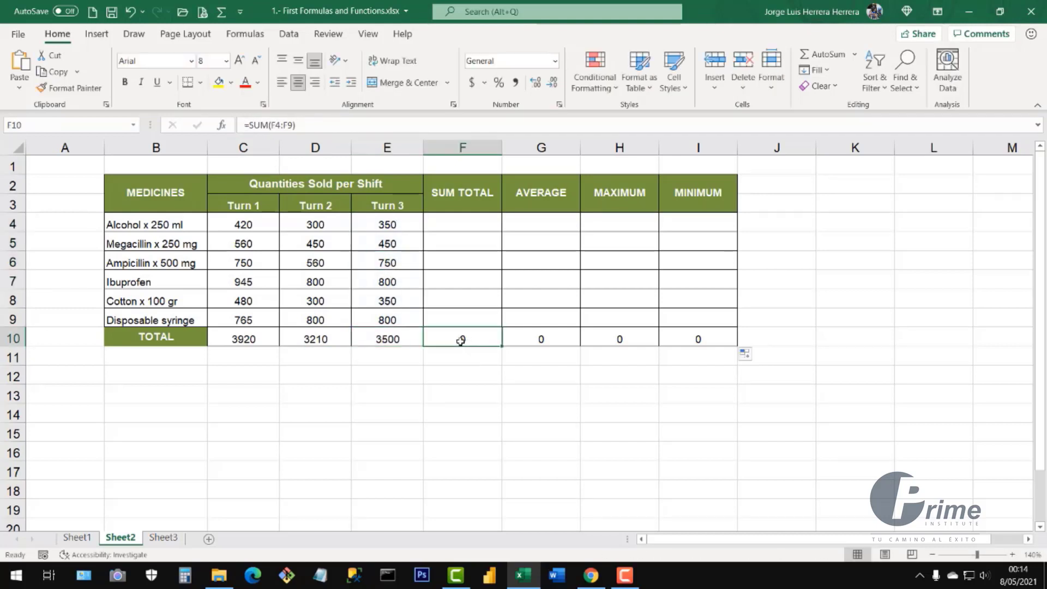
pyautogui.moveTo(474, 224); pyautogui.dragTo(465, 319)
pyautogui.moveTo(548, 225); pyautogui.dragTo(567, 313)
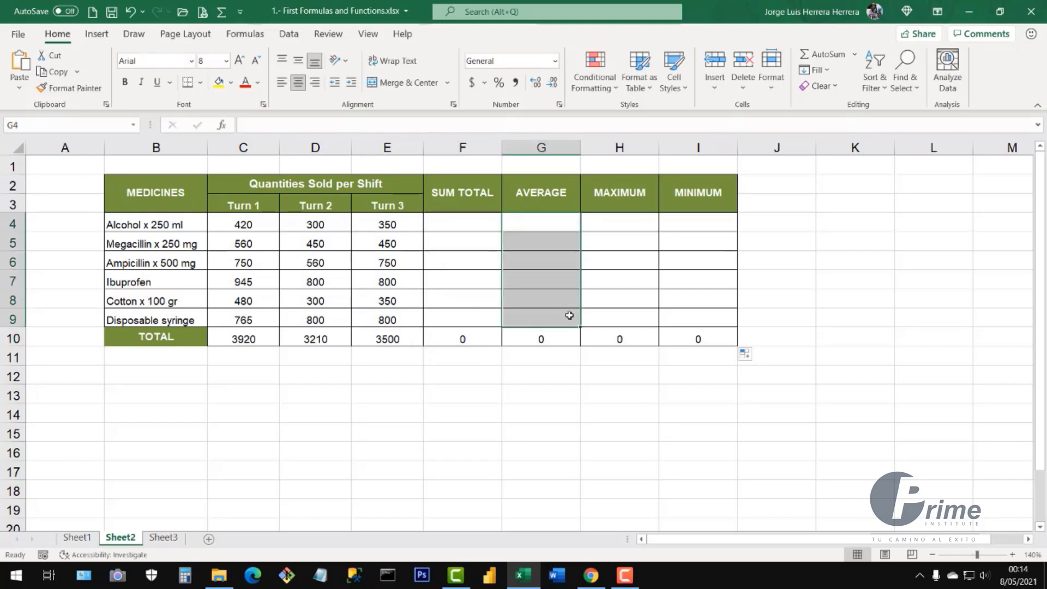
pyautogui.moveTo(621, 215); pyautogui.dragTo(620, 320)
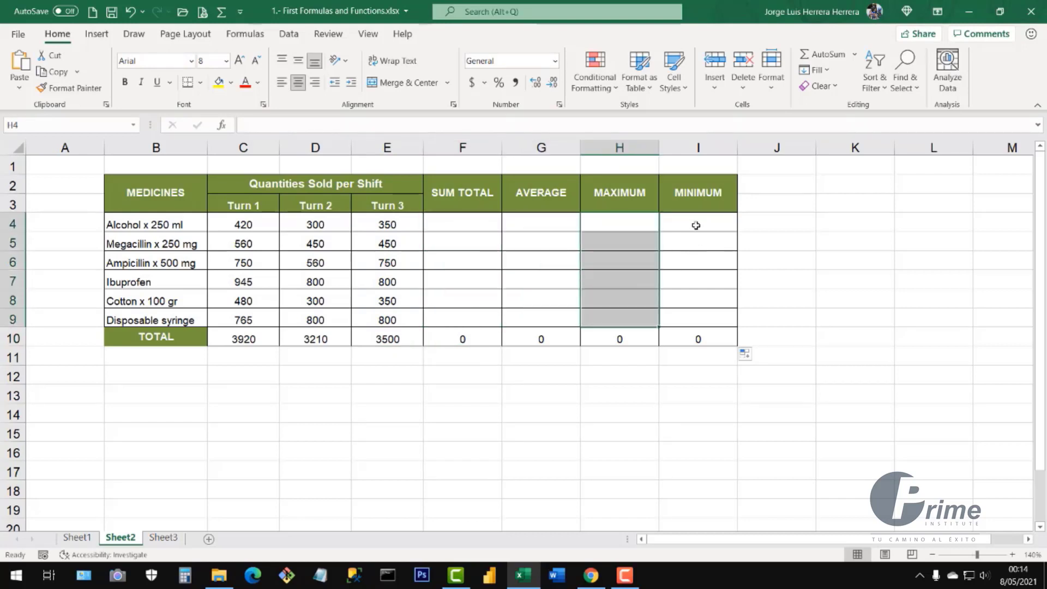
pyautogui.moveTo(696, 222); pyautogui.dragTo(689, 321)
pyautogui.click(535, 341)
pyautogui.click(605, 339)
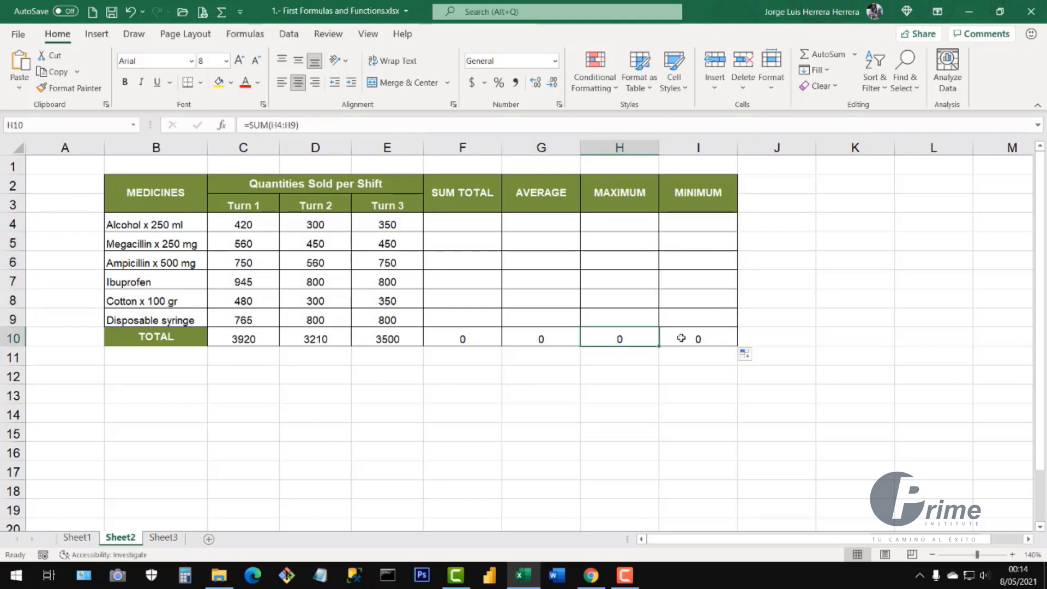
pyautogui.click(681, 338)
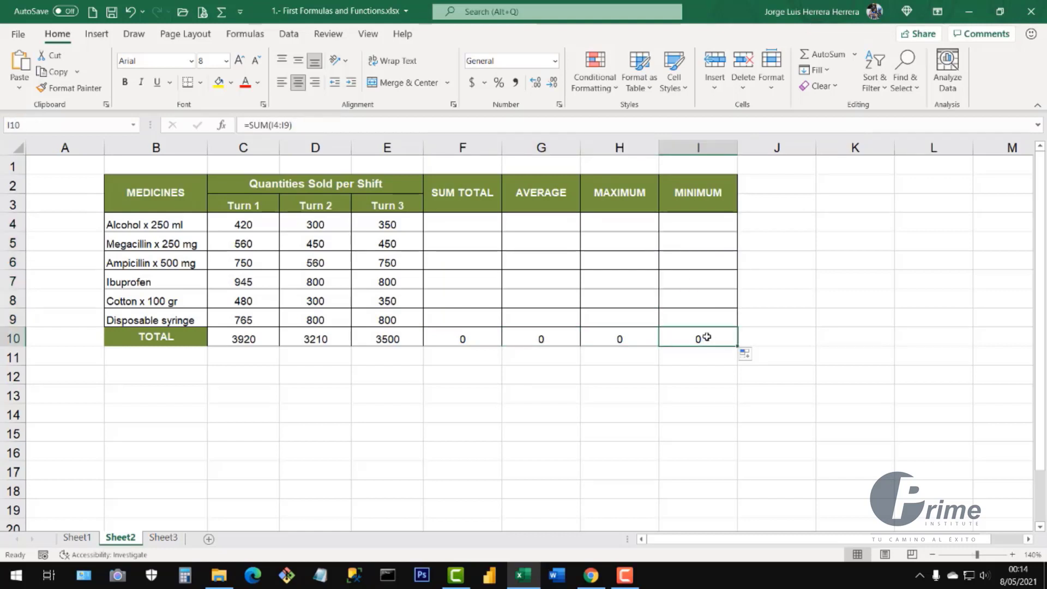
pyautogui.click(250, 341)
pyautogui.click(331, 389)
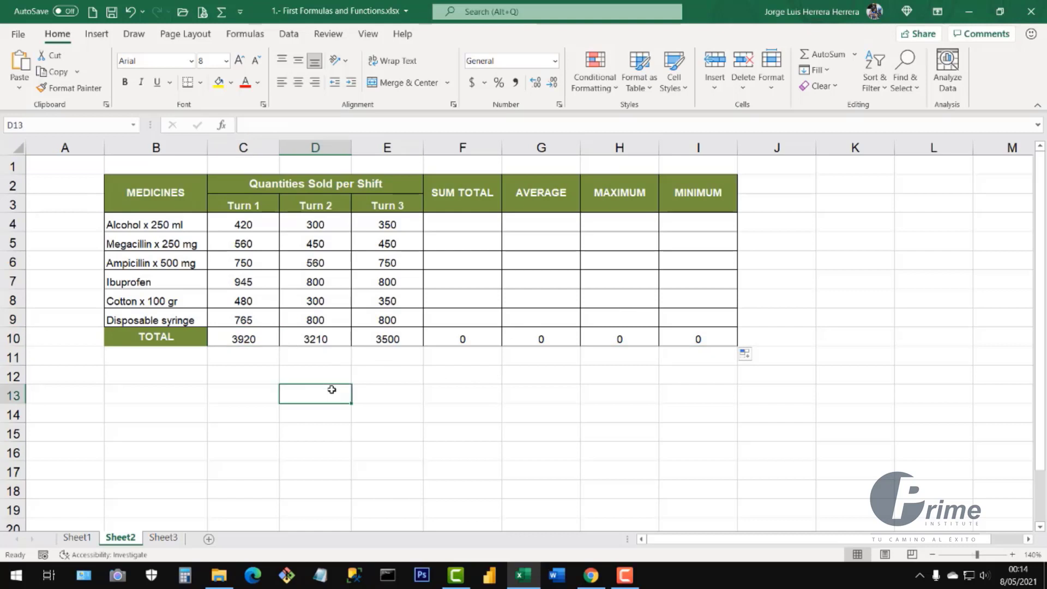
# Enter =C4+D4+E4 in F4 to add up the Alcohol row's three shift quantities
pyautogui.click(450, 228)
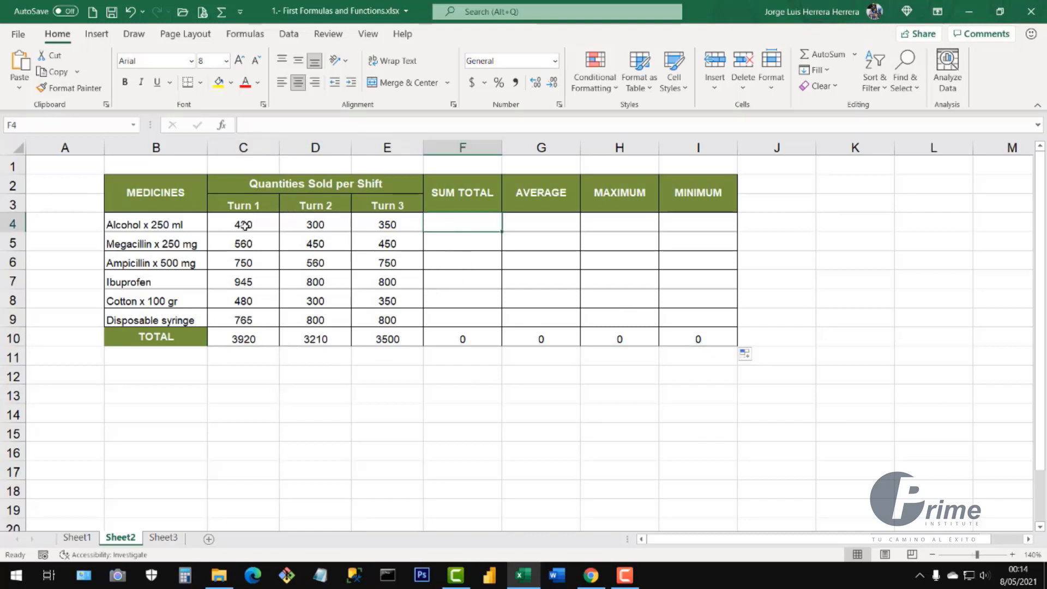
pyautogui.moveTo(243, 225); pyautogui.dragTo(376, 226)
pyautogui.click(460, 236)
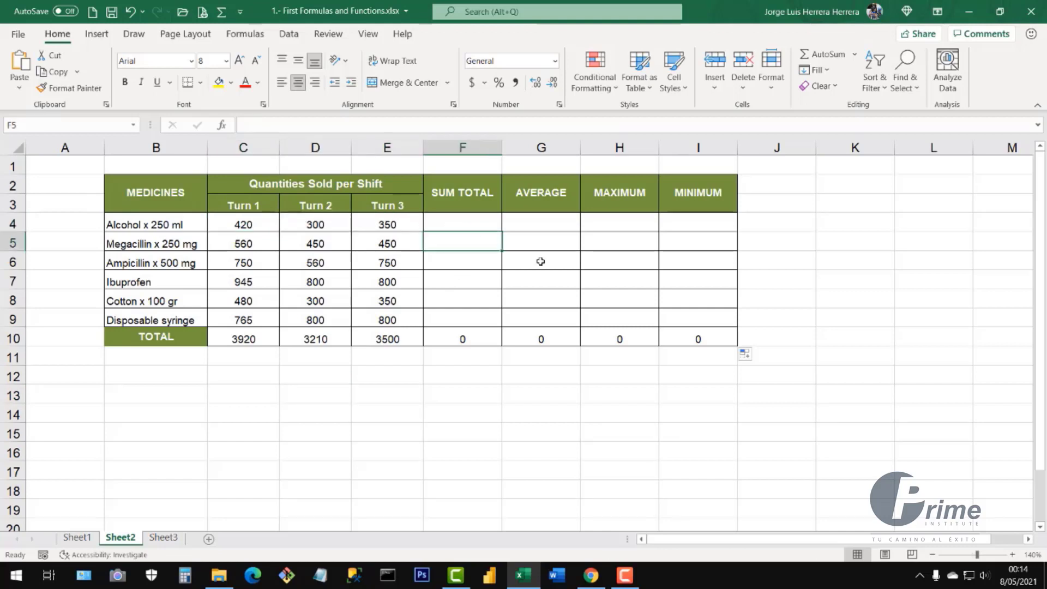
pyautogui.click(472, 227)
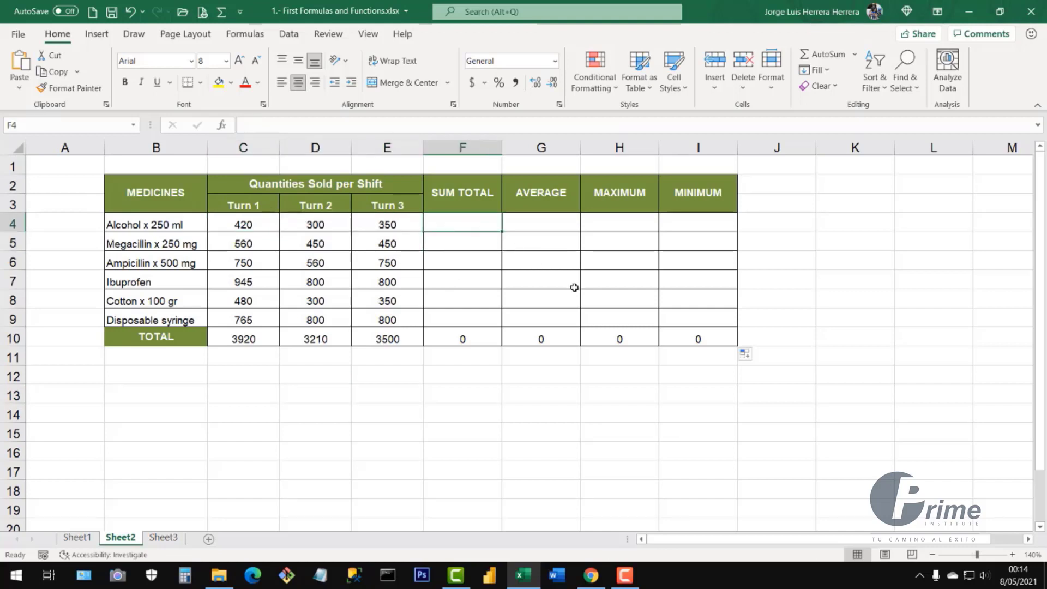
pyautogui.write('=')
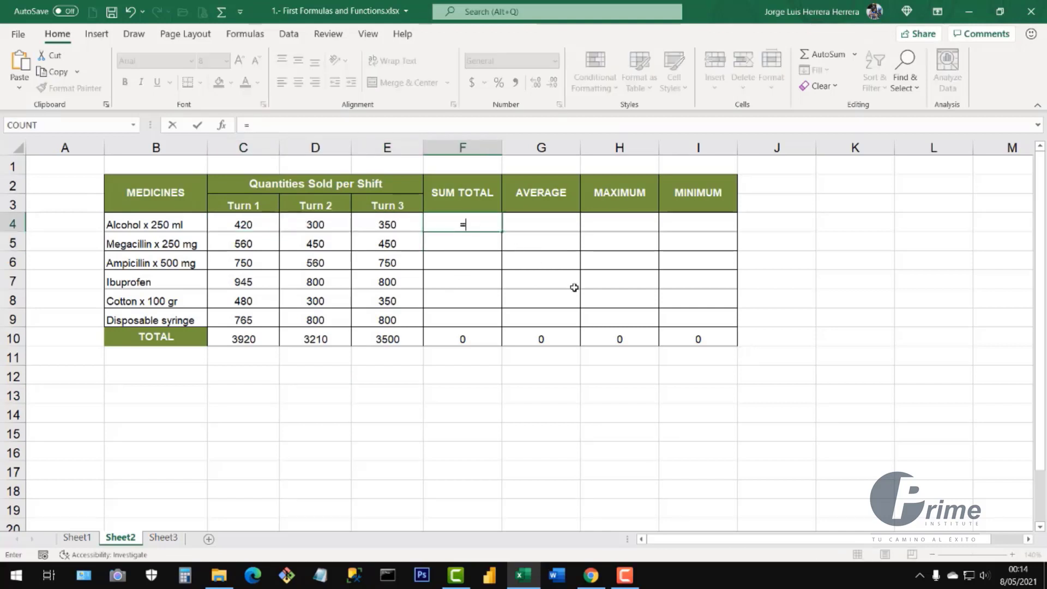
pyautogui.click(240, 219)
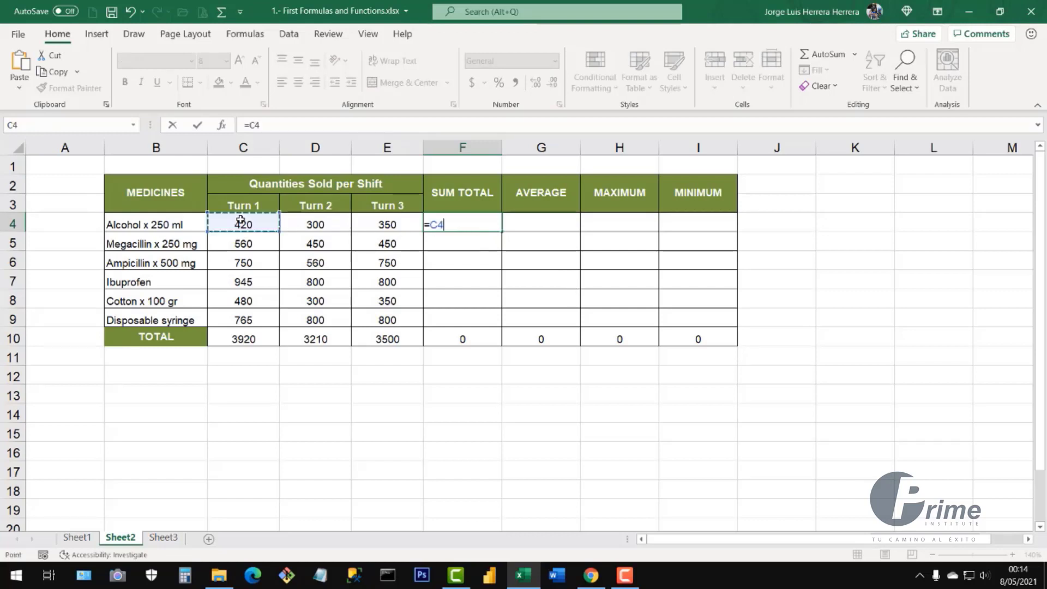
pyautogui.write('+')
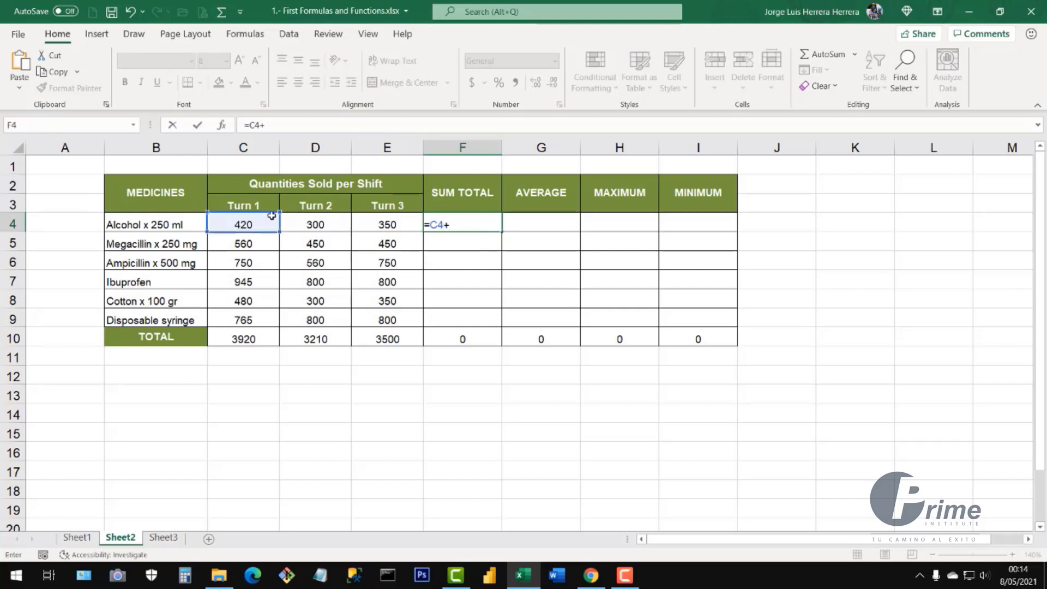
pyautogui.click(317, 225)
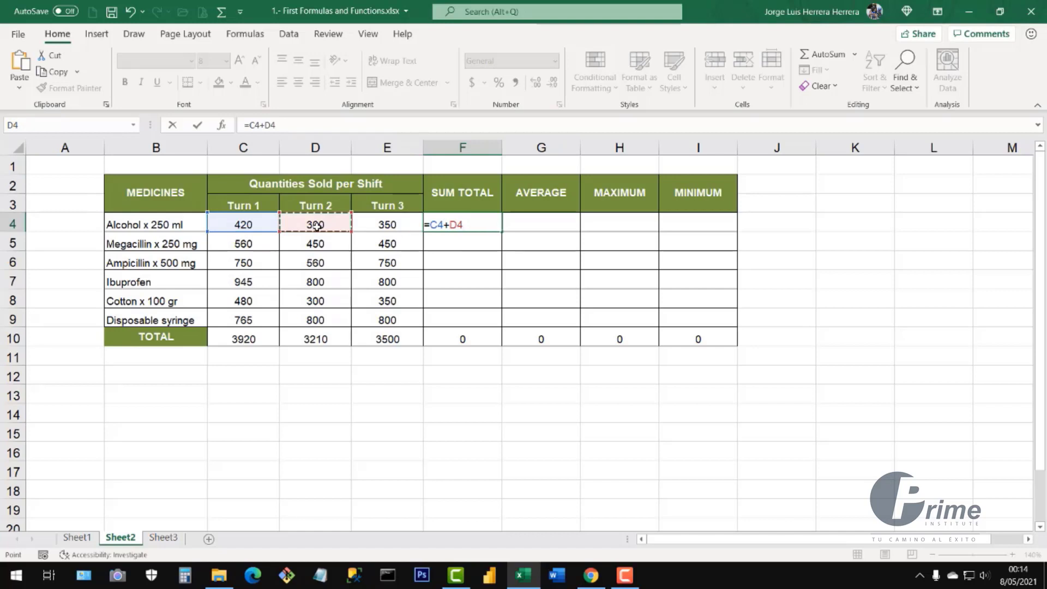
pyautogui.write('+')
pyautogui.click(361, 224)
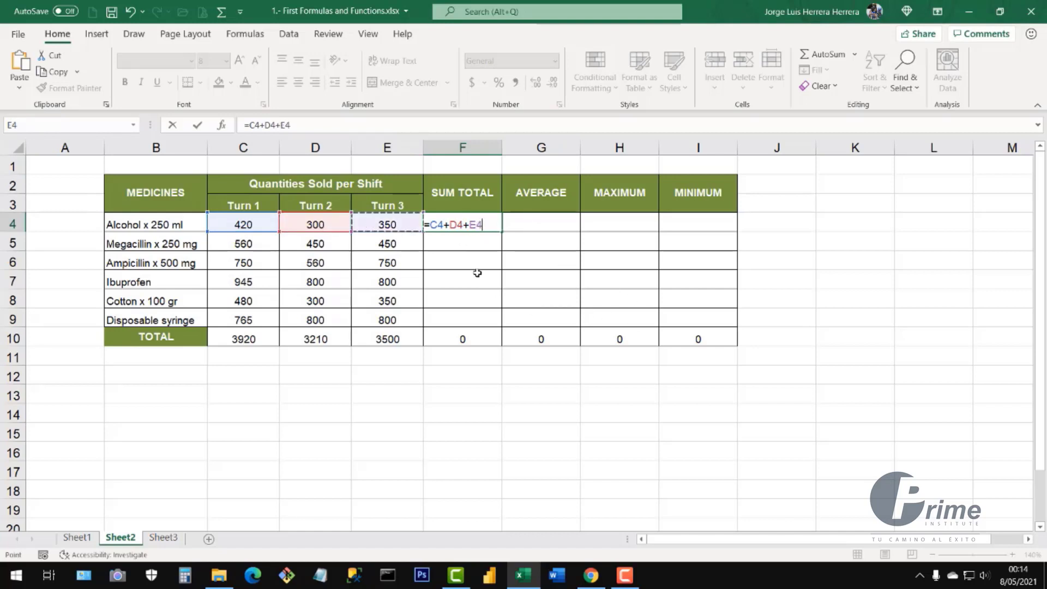
pyautogui.press('Return')
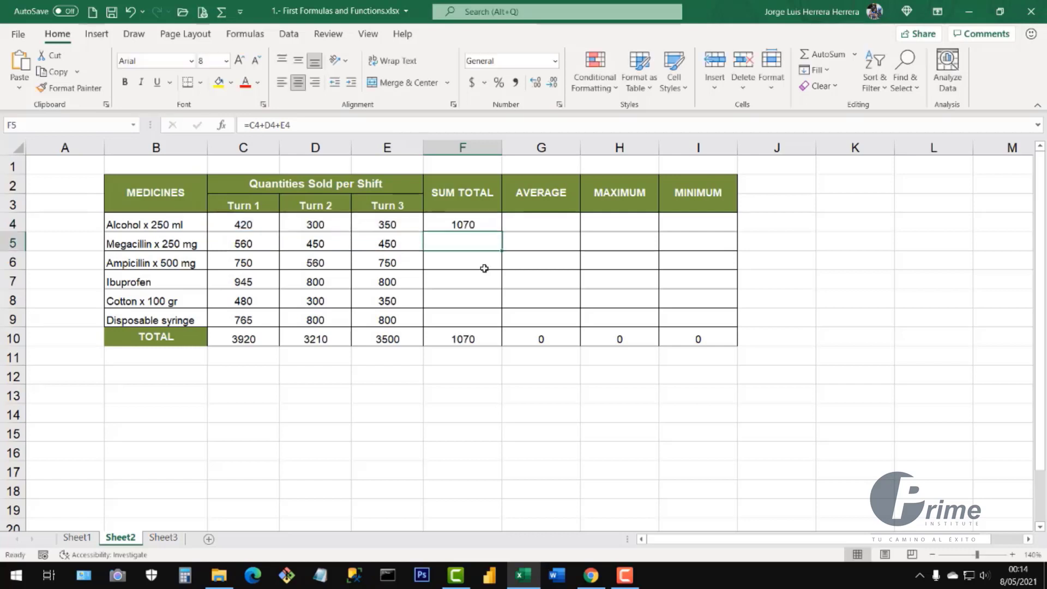
# Replace the addition formula in F4 with =SUM(C4:E4) for the Alcohol row
pyautogui.click(485, 227)
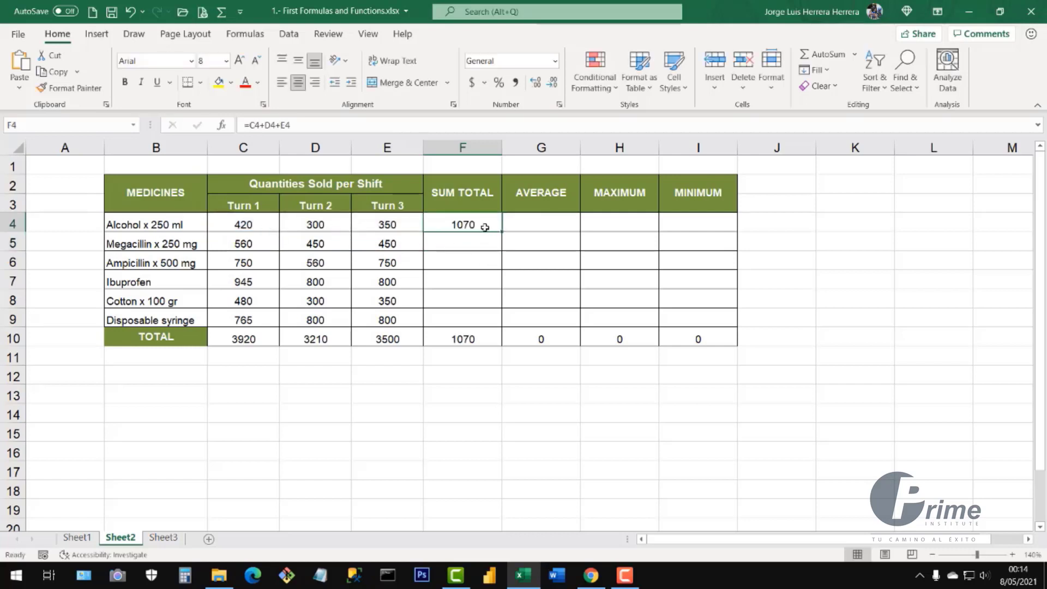
pyautogui.press('Delete')
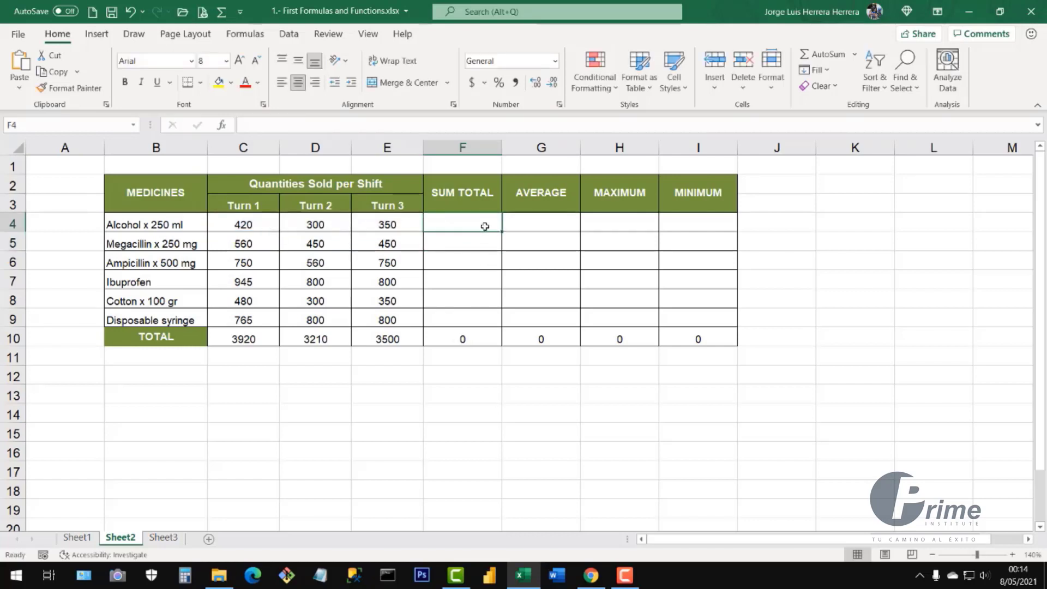
pyautogui.write('=suma')
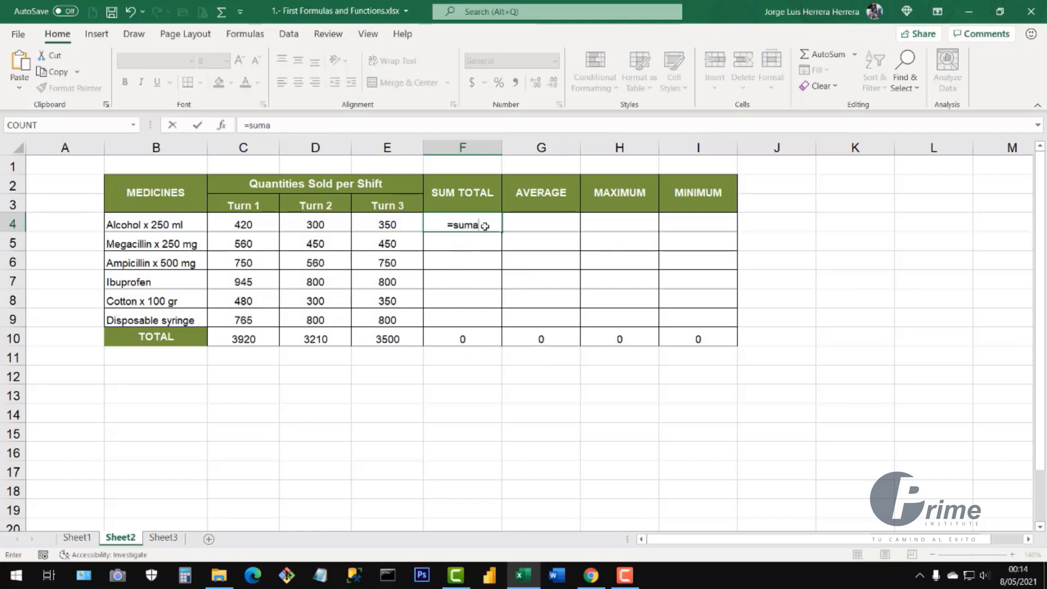
pyautogui.press('BackSpace')
pyautogui.doubleClick(490, 240)
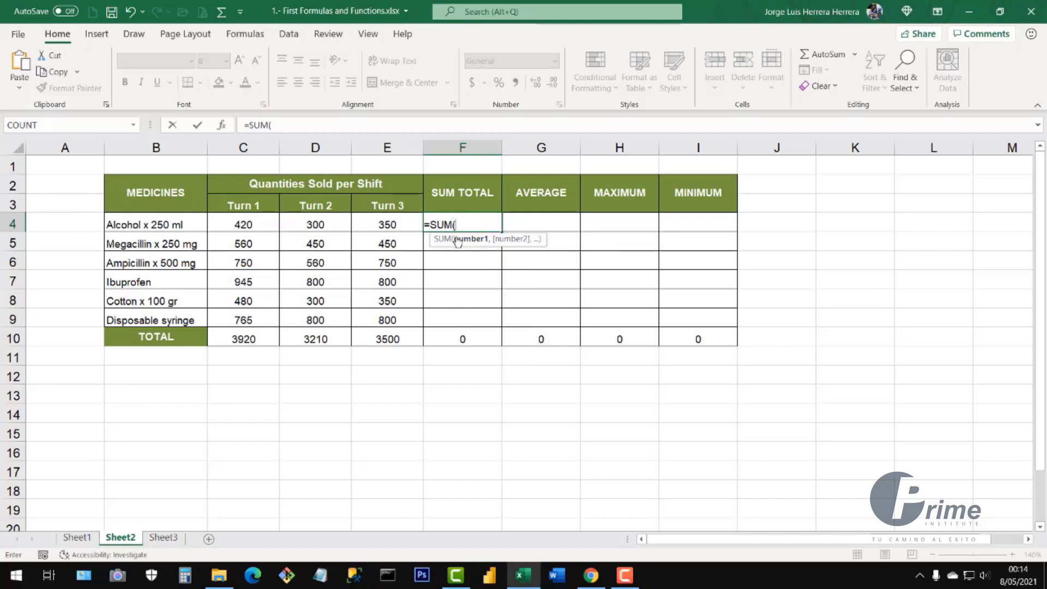
pyautogui.click(247, 225)
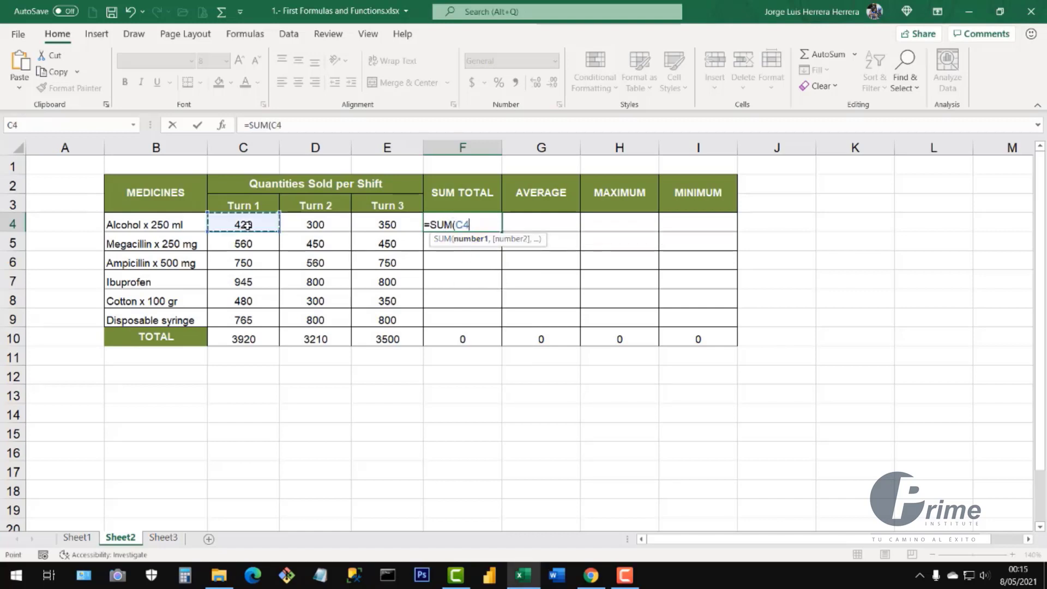
pyautogui.moveTo(246, 226); pyautogui.dragTo(381, 219)
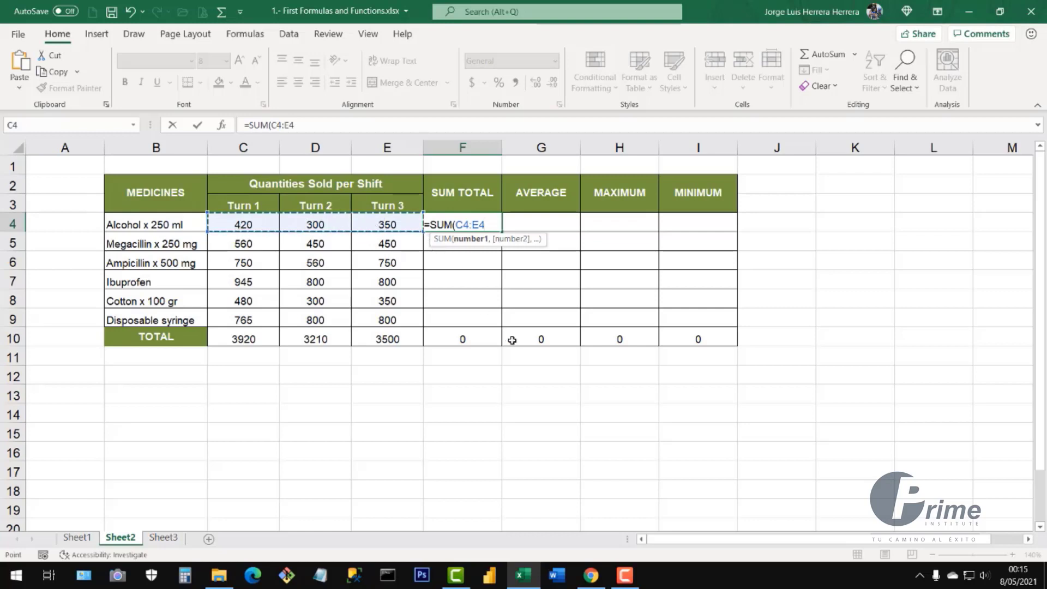
pyautogui.write(')')
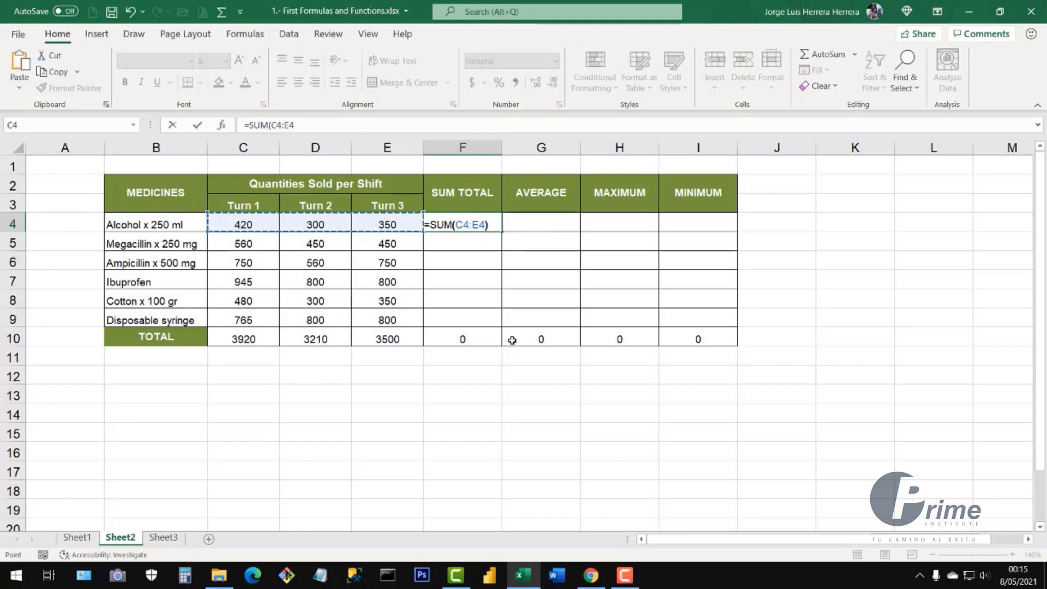
pyautogui.press('Return')
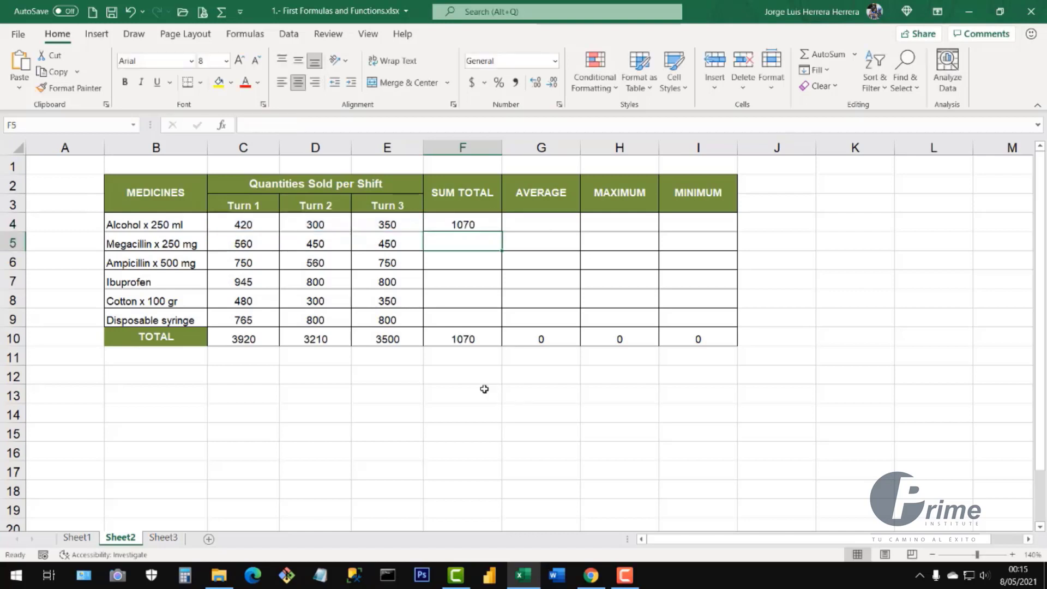
# Clear F4, total C4:E4 there with AutoSum instead, and copy the formula down to F9
pyautogui.click(464, 224)
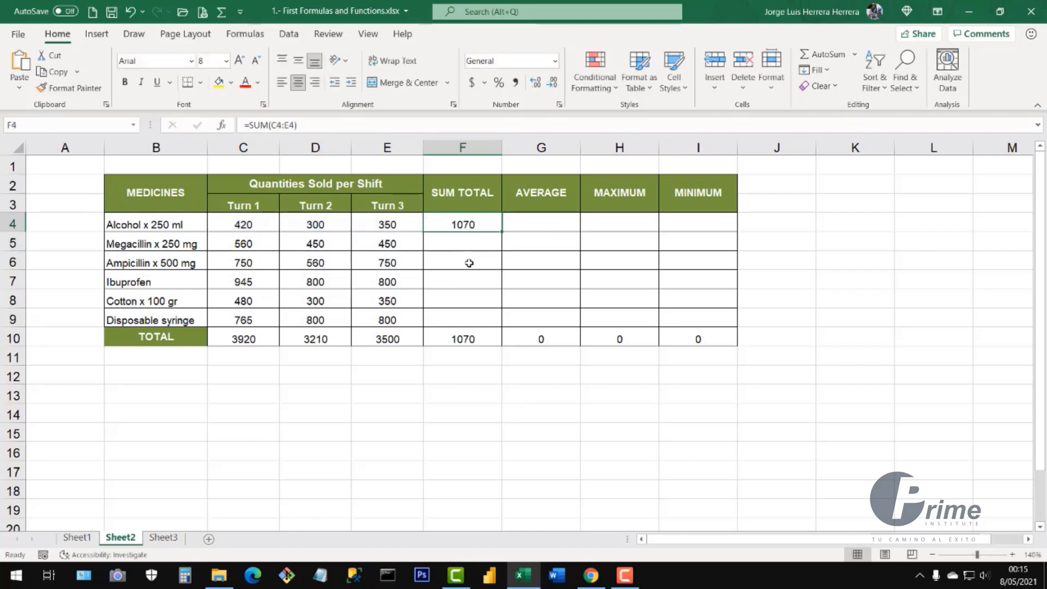
pyautogui.press('Delete')
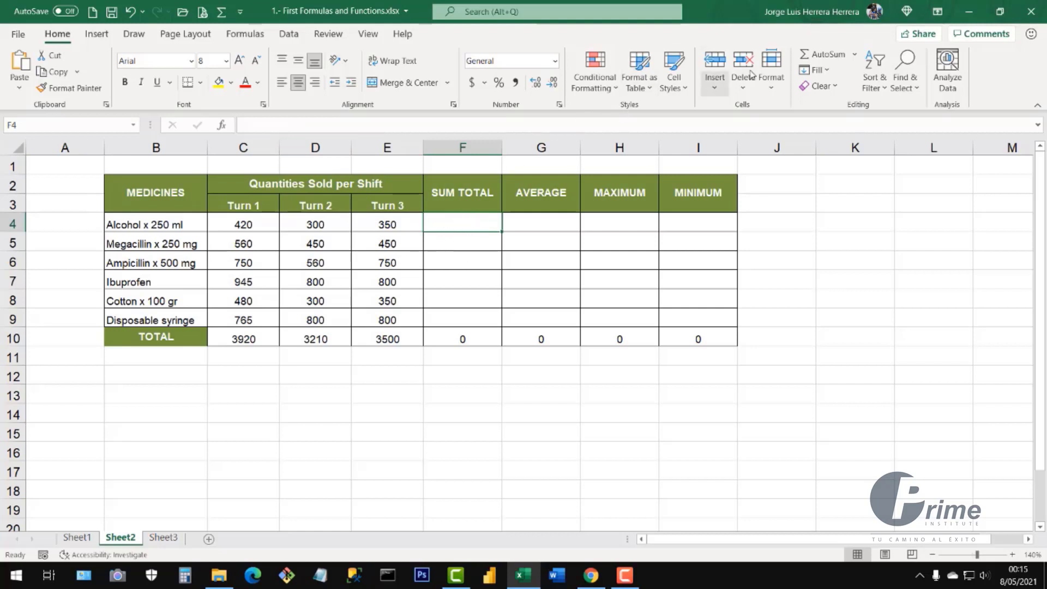
pyautogui.click(818, 55)
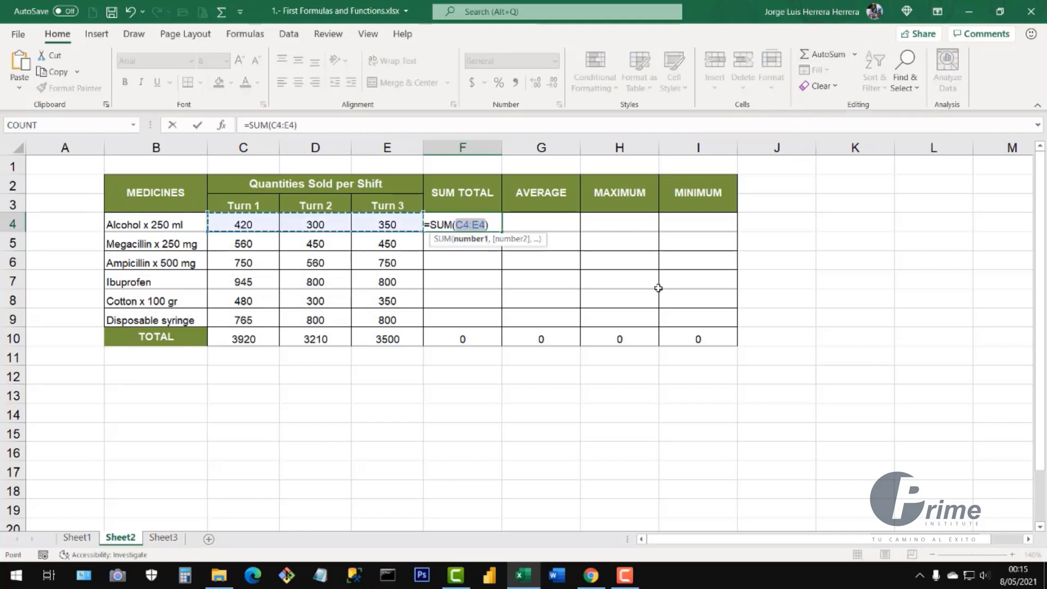
pyautogui.press('Return')
pyautogui.click(474, 227)
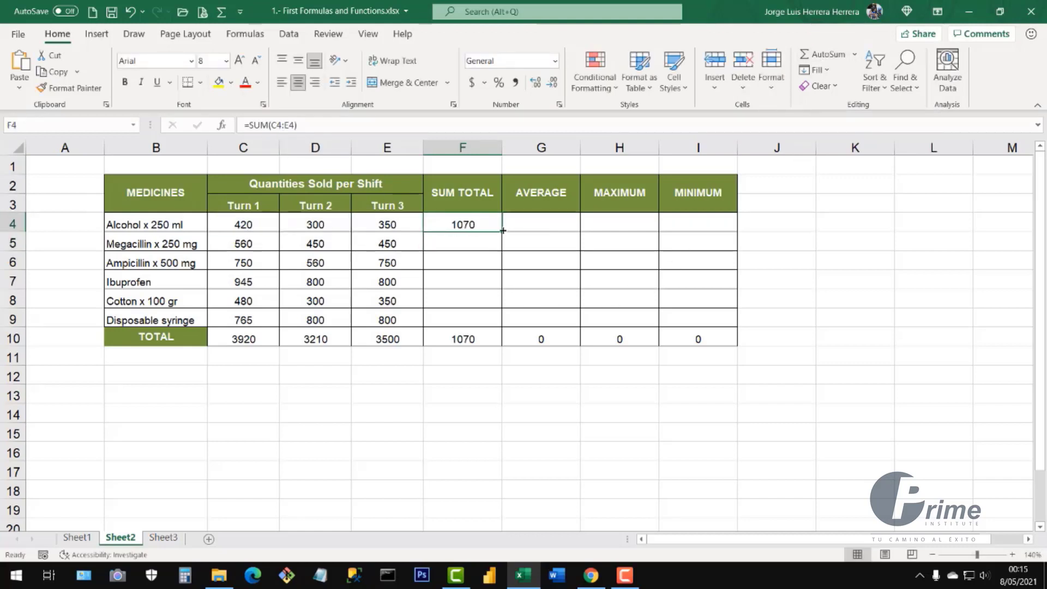
pyautogui.moveTo(503, 230); pyautogui.dragTo(503, 325)
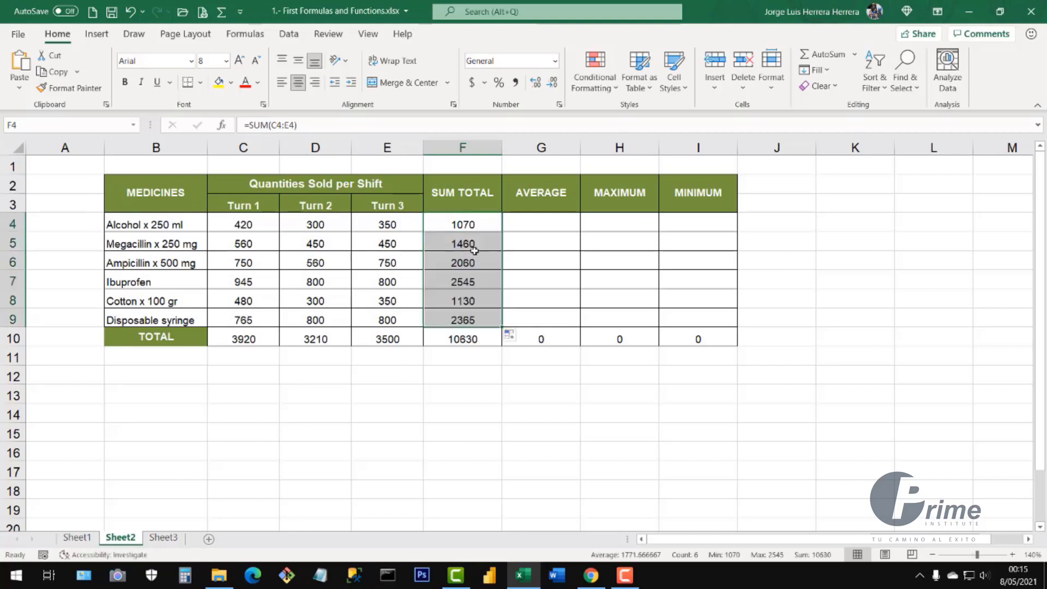
# Check the shift quantities behind the copied sum totals and the Alcohol quantities in C4:E4 needed for the average
pyautogui.moveTo(253, 243); pyautogui.dragTo(360, 250)
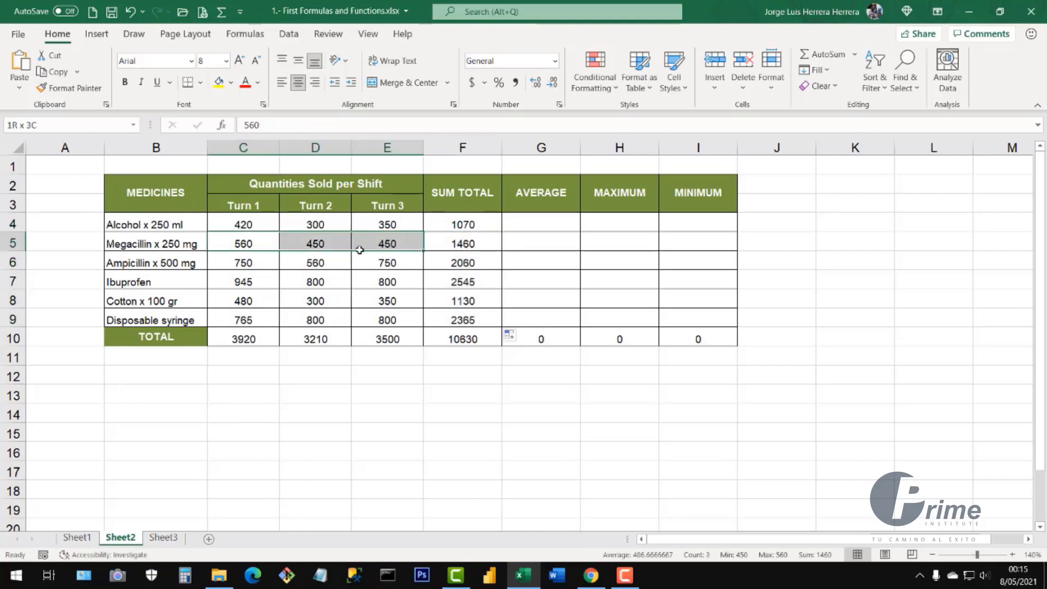
pyautogui.moveTo(260, 267); pyautogui.dragTo(382, 265)
pyautogui.moveTo(255, 297); pyautogui.dragTo(329, 299)
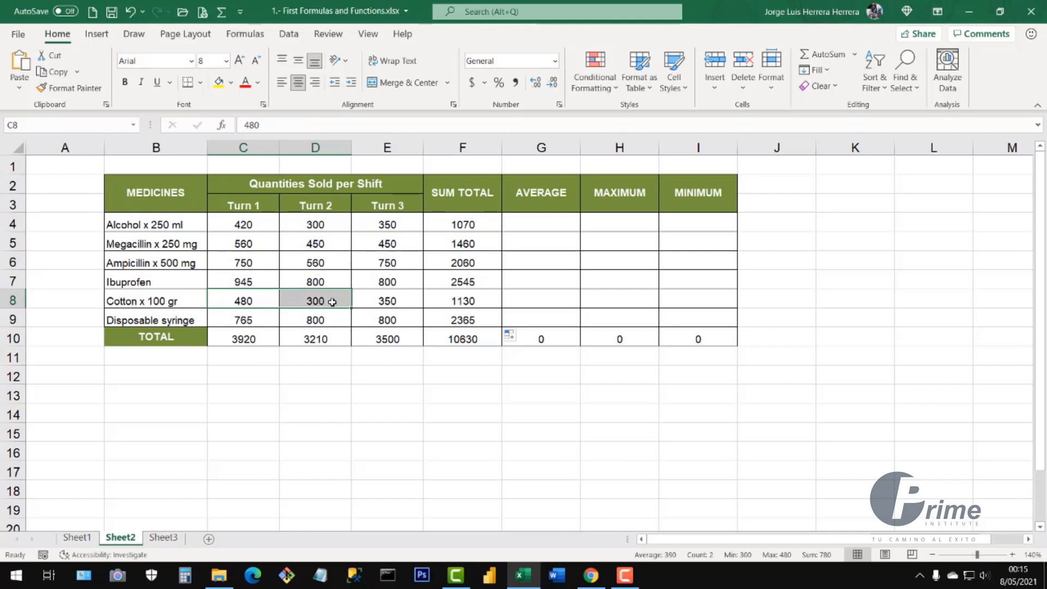
pyautogui.click(548, 225)
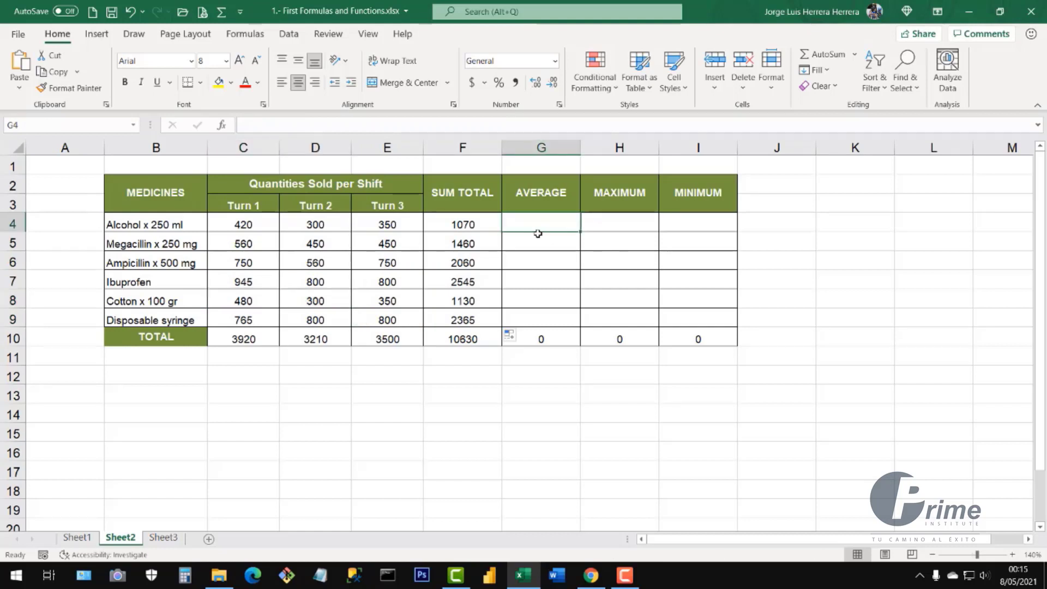
pyautogui.moveTo(245, 224); pyautogui.dragTo(396, 225)
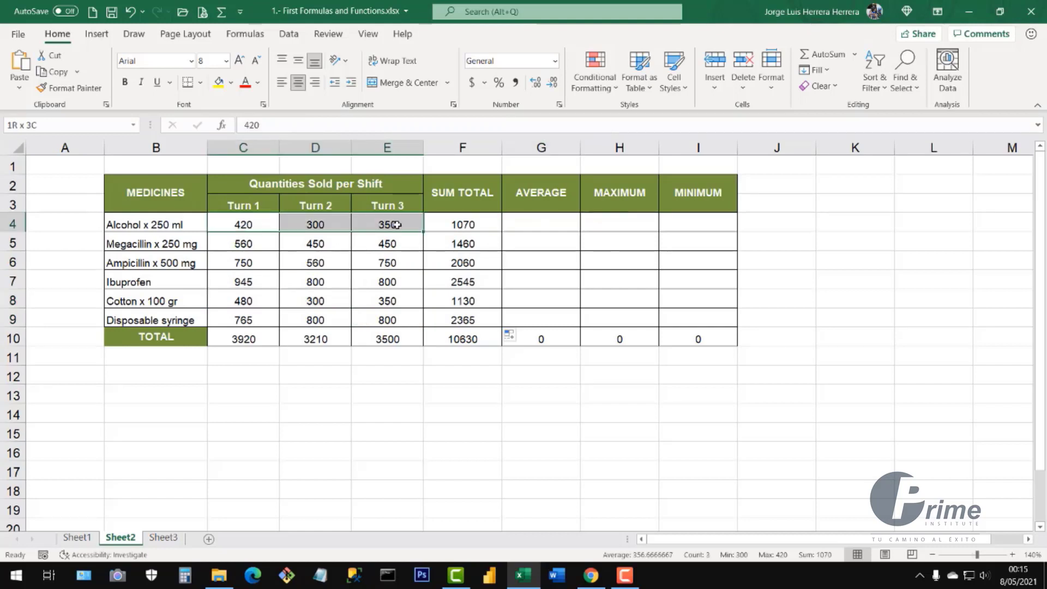
pyautogui.click(520, 228)
pyautogui.moveTo(252, 225); pyautogui.dragTo(393, 224)
# Enter =AVERAGE(C4:E4) in G4 to average the Alcohol row's three shift quantities
pyautogui.click(530, 223)
pyautogui.write('=')
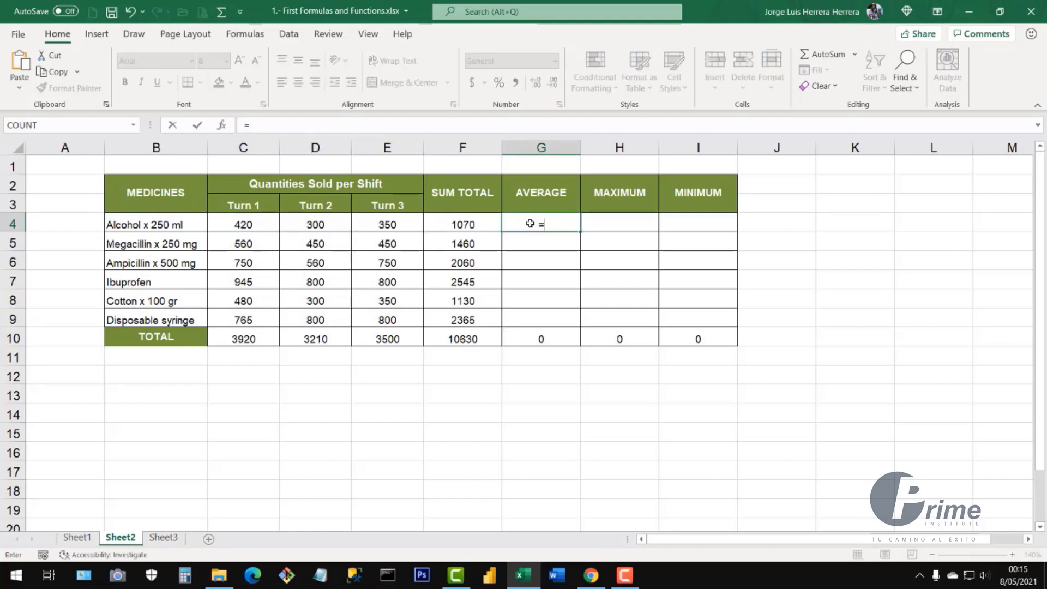
pyautogui.write('avera')
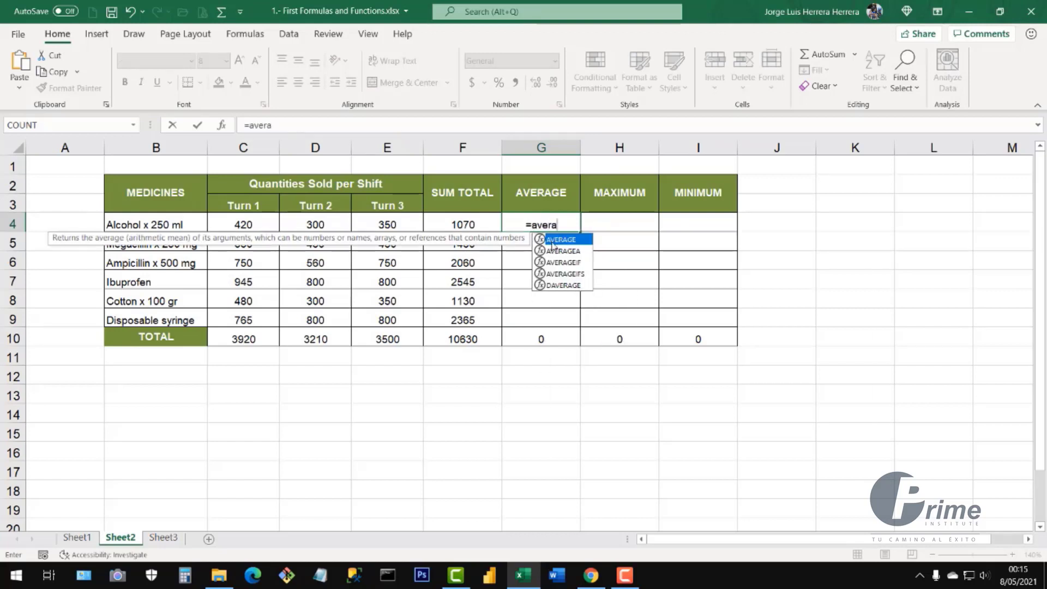
pyautogui.doubleClick(563, 240)
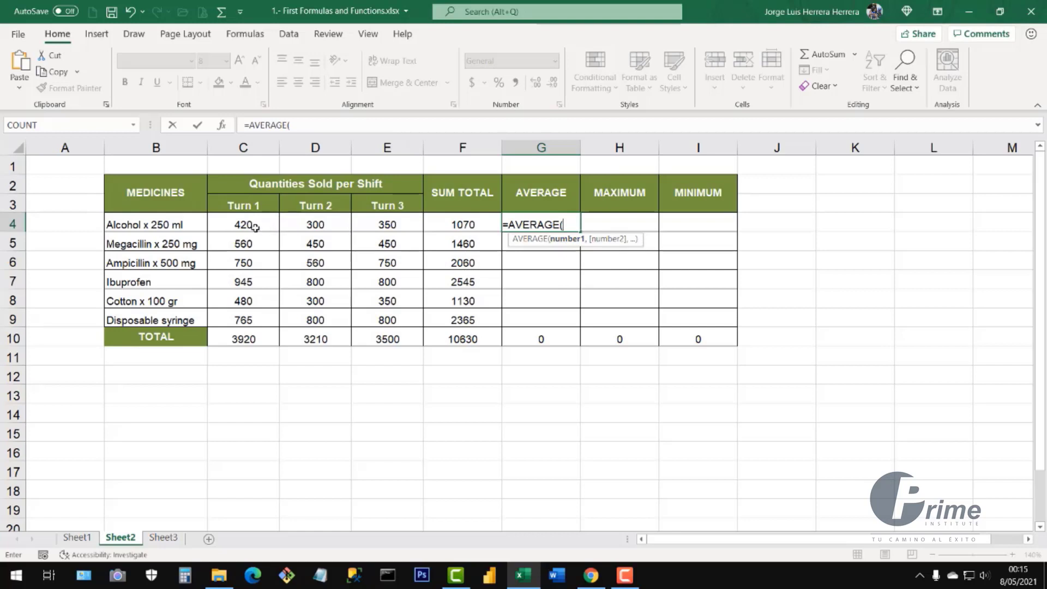
pyautogui.moveTo(244, 224); pyautogui.dragTo(383, 224)
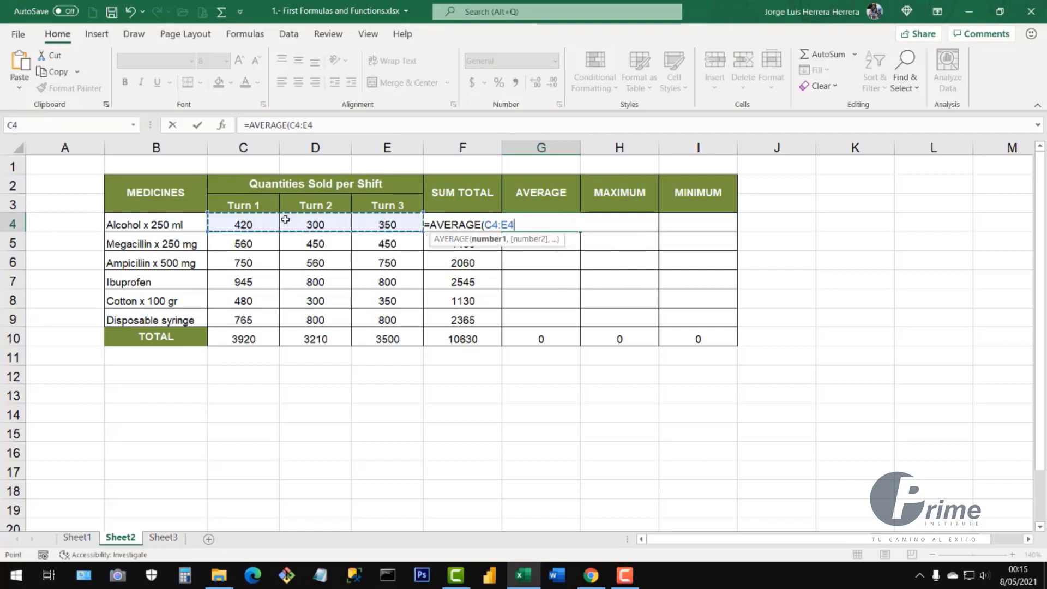
pyautogui.click(488, 225)
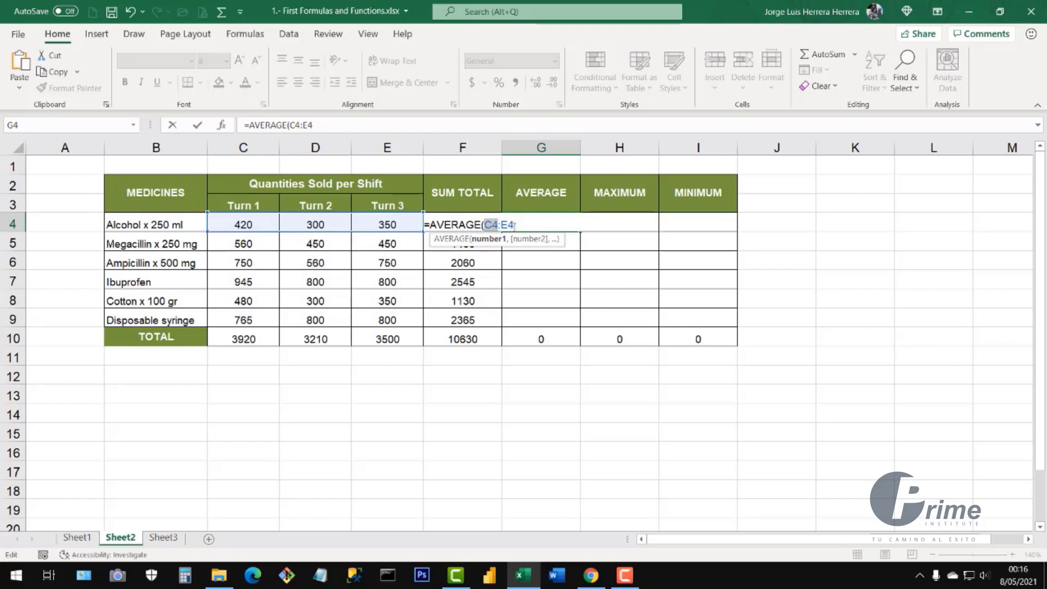
pyautogui.moveTo(515, 225); pyautogui.dragTo(507, 227)
pyautogui.write(')')
pyautogui.press('Return')
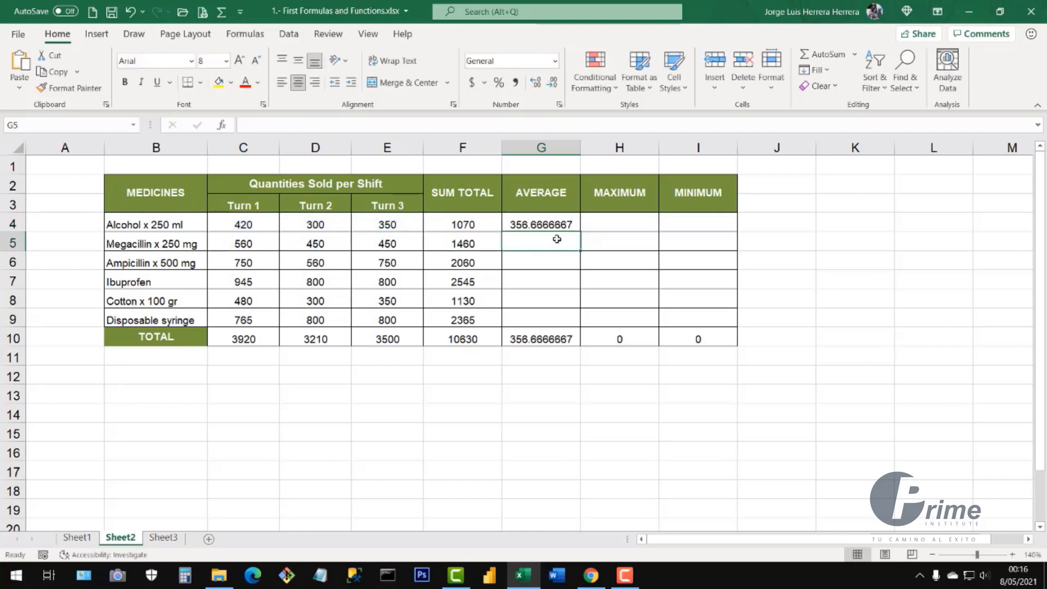
# Compare the Alcohol average with its shift quantities and sum total, and copy the AVERAGE formula down to G9
pyautogui.click(542, 225)
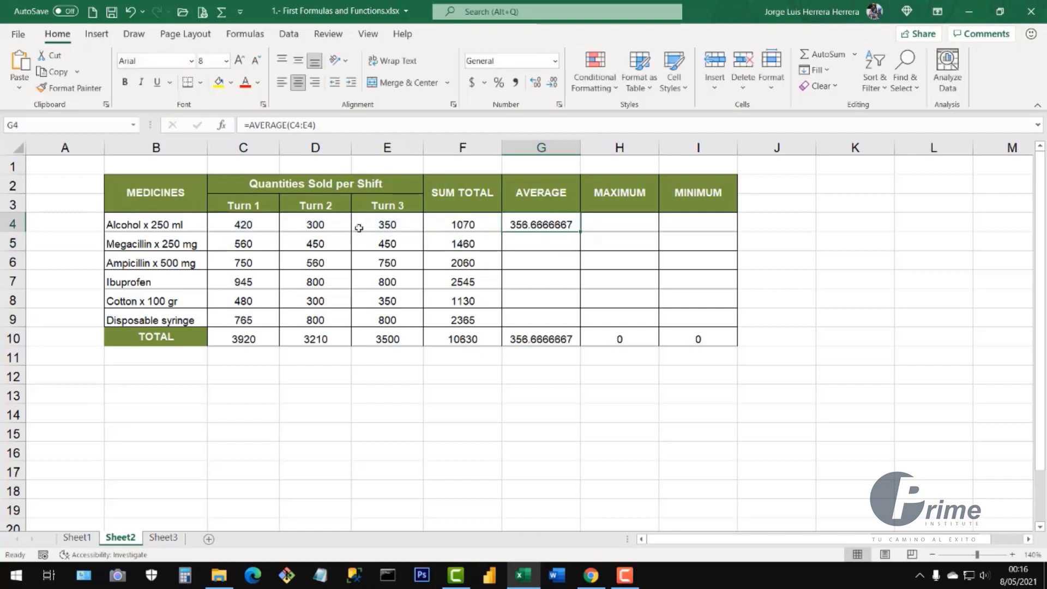
pyautogui.moveTo(248, 225); pyautogui.dragTo(383, 225)
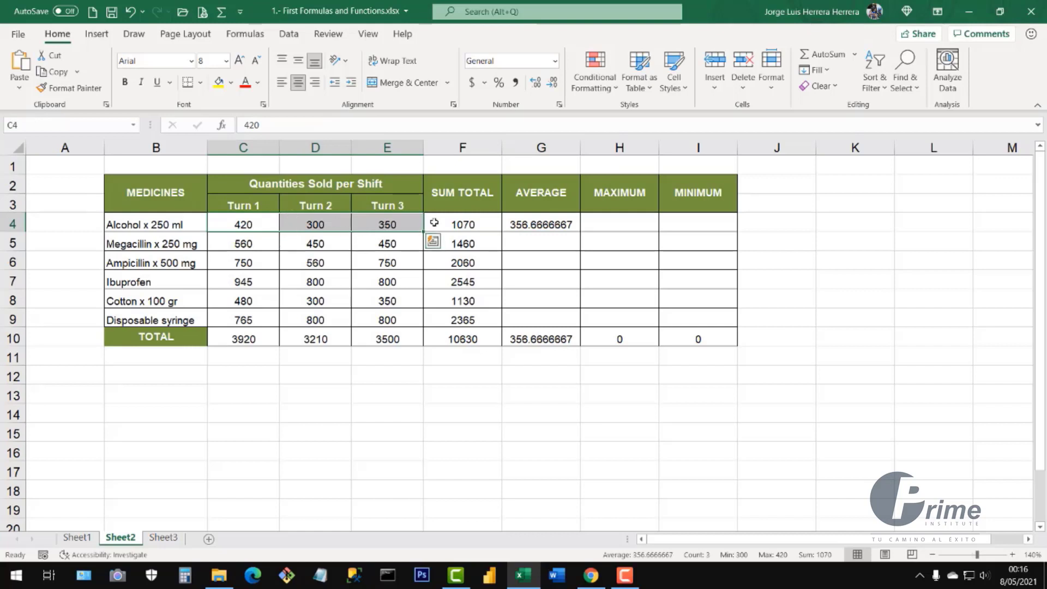
pyautogui.click(252, 224)
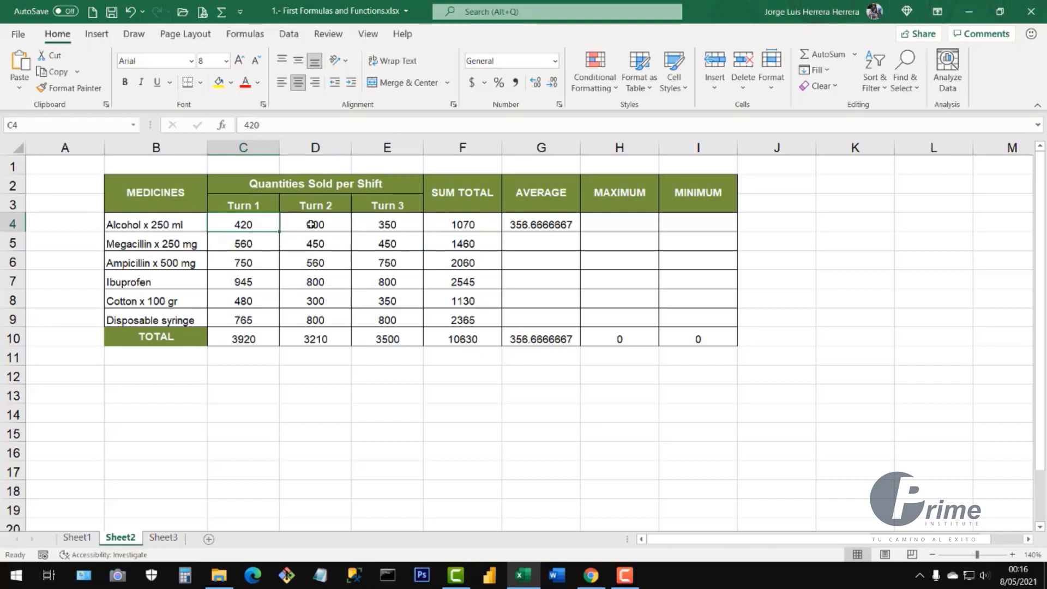
pyautogui.moveTo(311, 224); pyautogui.dragTo(373, 226)
pyautogui.click(458, 226)
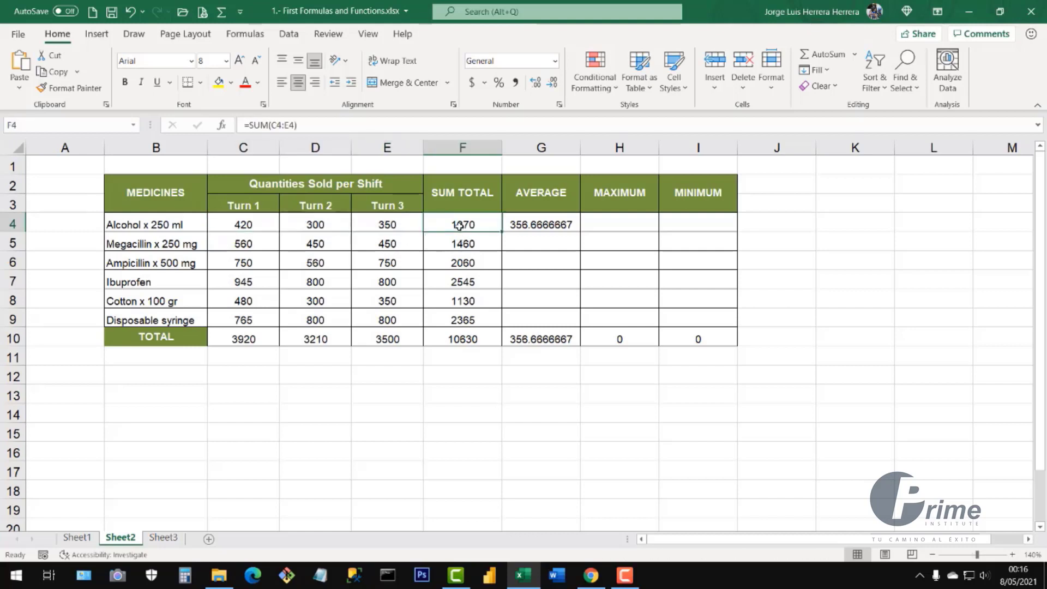
pyautogui.click(533, 225)
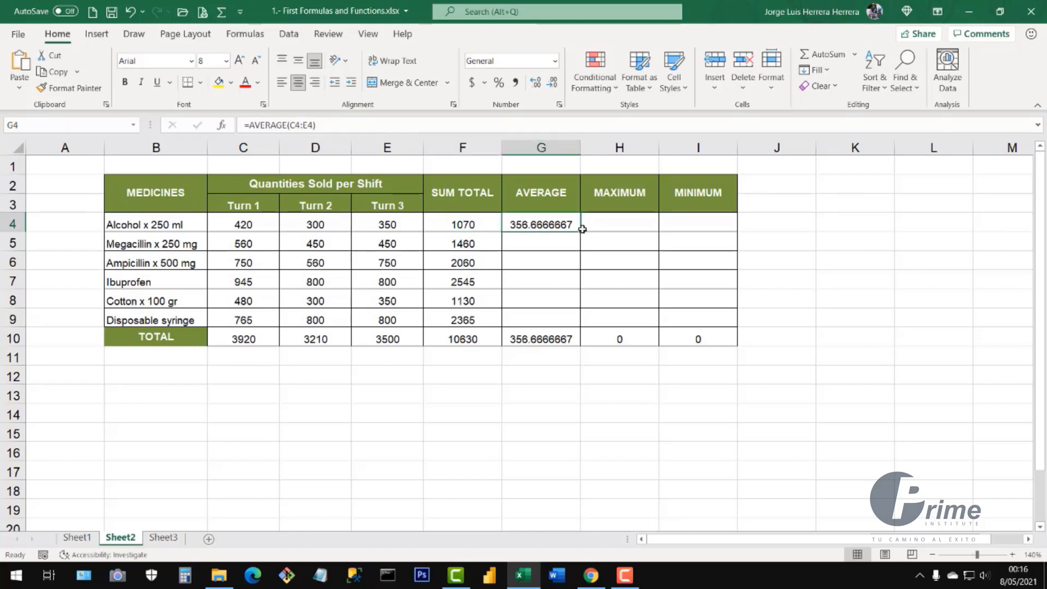
pyautogui.moveTo(581, 231); pyautogui.dragTo(571, 326)
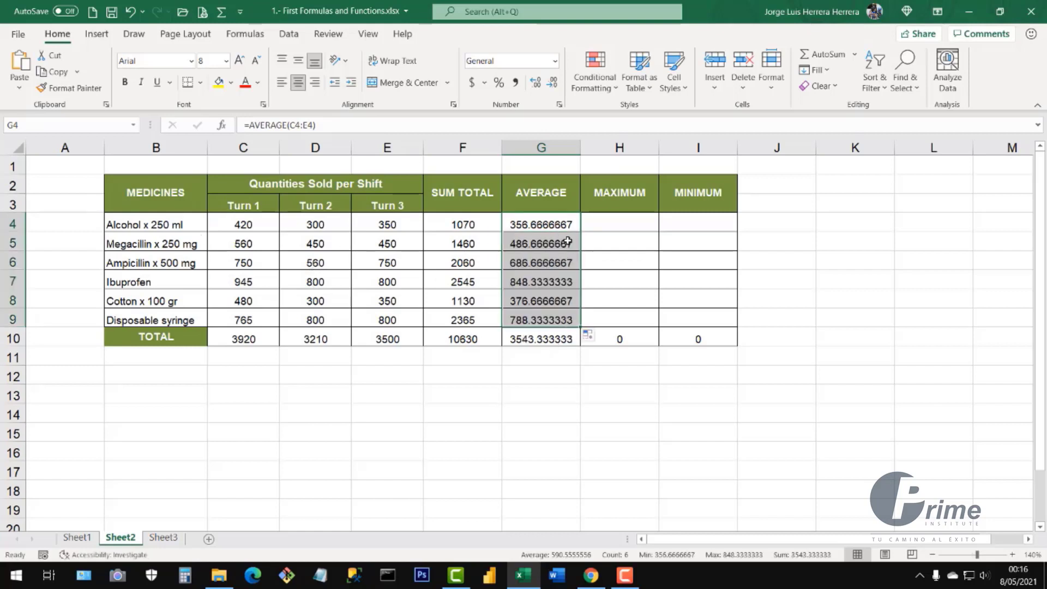
# Review the AVERAGE column against the Alcohol row's shift quantities and check the formulas in G4 and G6
pyautogui.moveTo(552, 224); pyautogui.dragTo(567, 336)
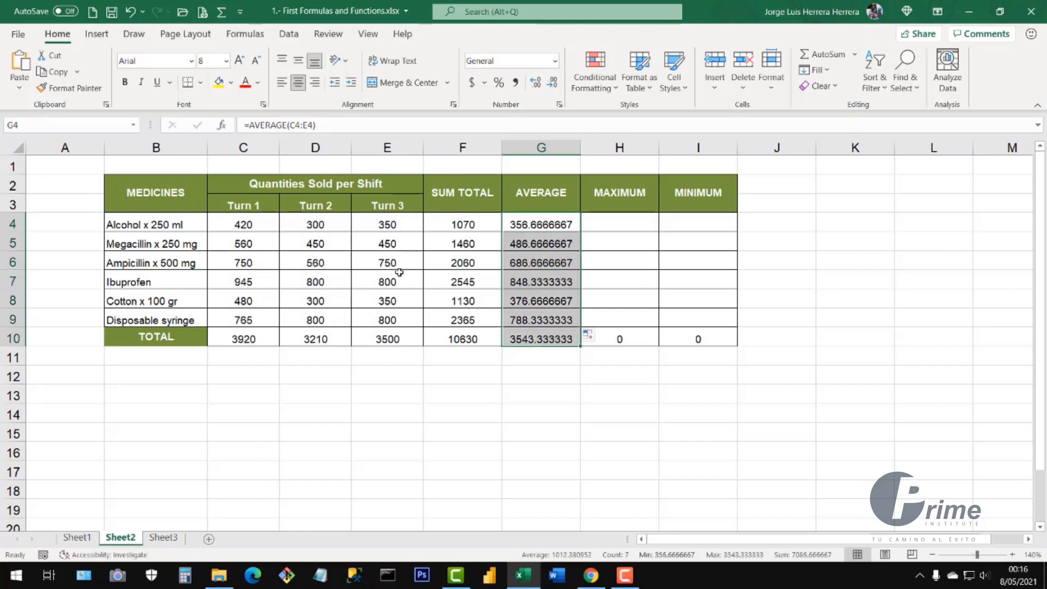
pyautogui.click(252, 225)
pyautogui.click(302, 224)
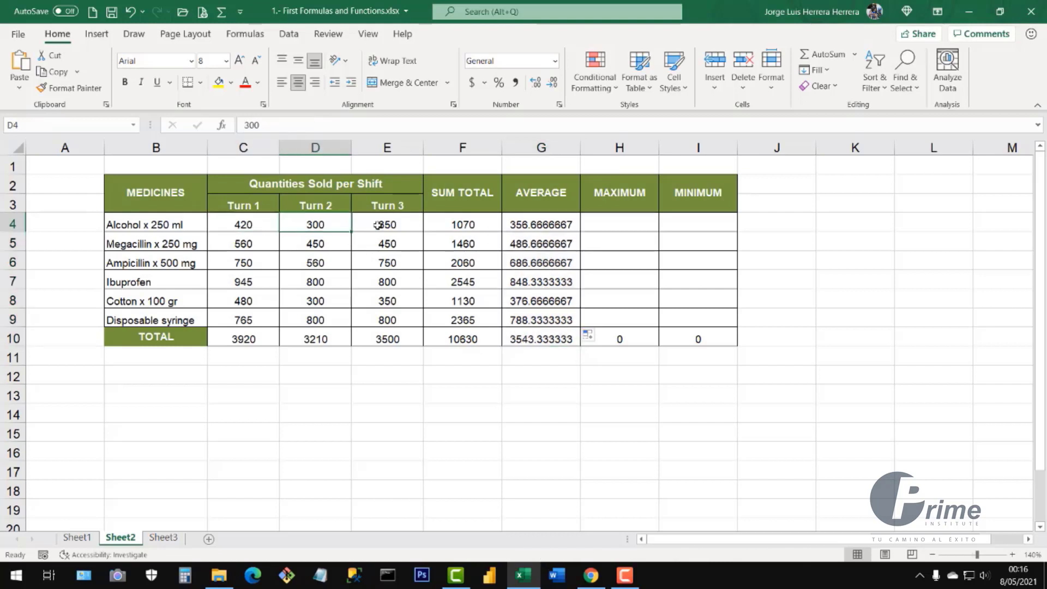
pyautogui.click(380, 225)
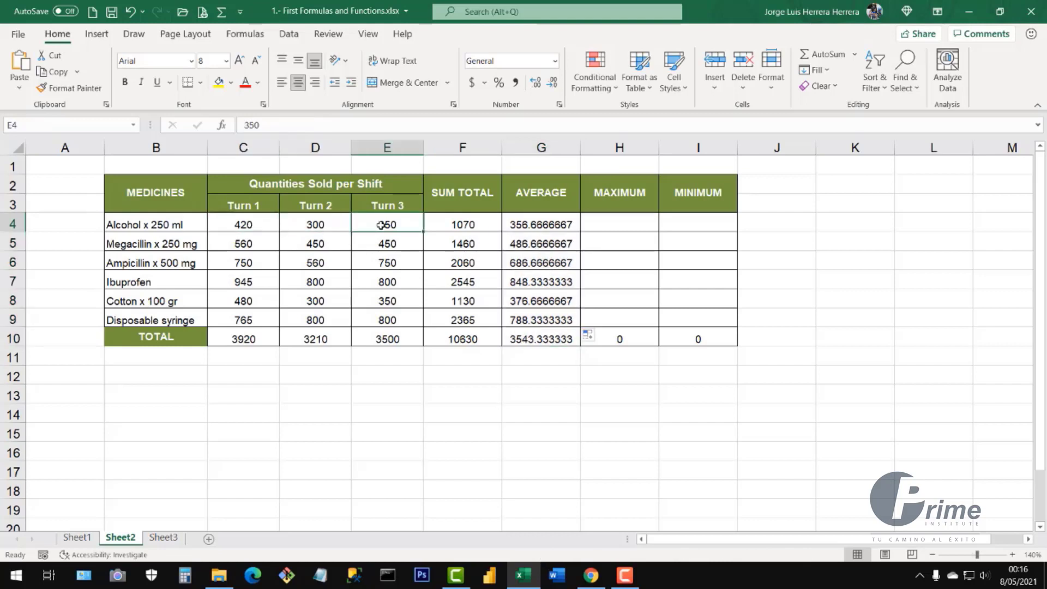
pyautogui.click(538, 226)
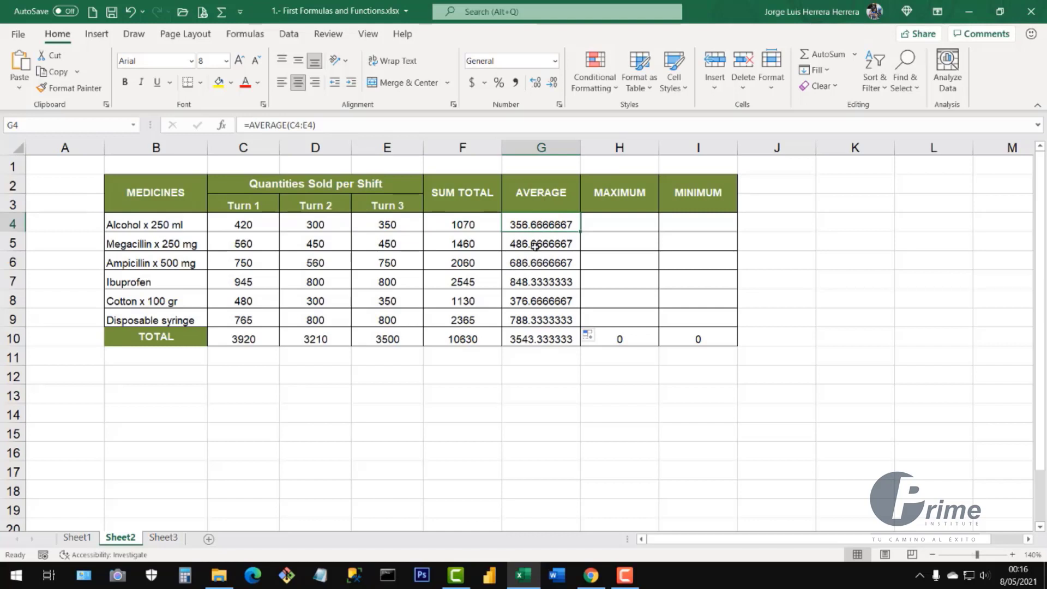
pyautogui.click(533, 266)
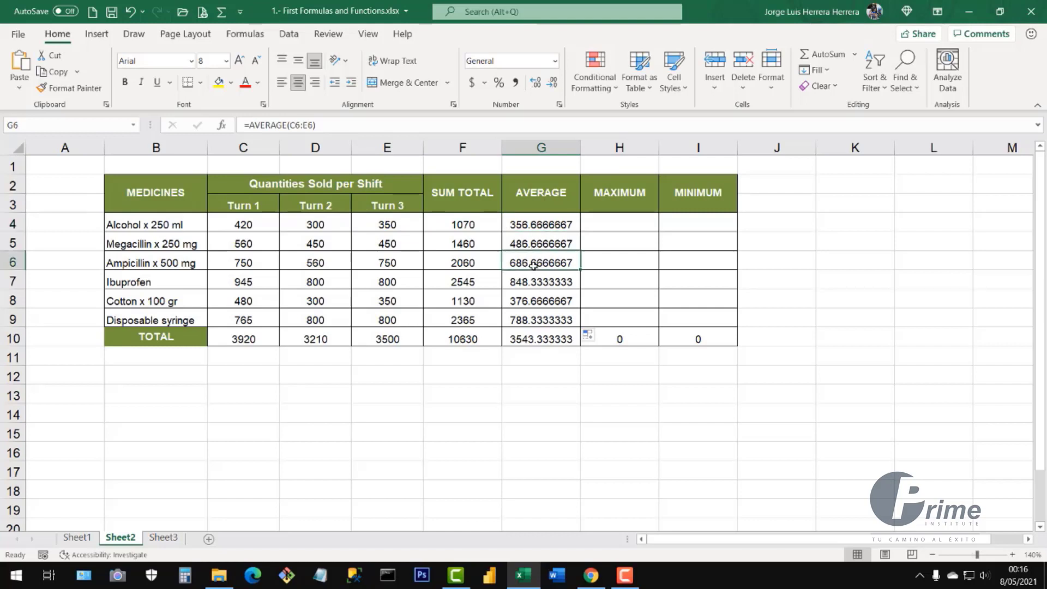
# Examine the Alcohol quantities in C4:E4 as the range for the maximum in H4
pyautogui.click(606, 227)
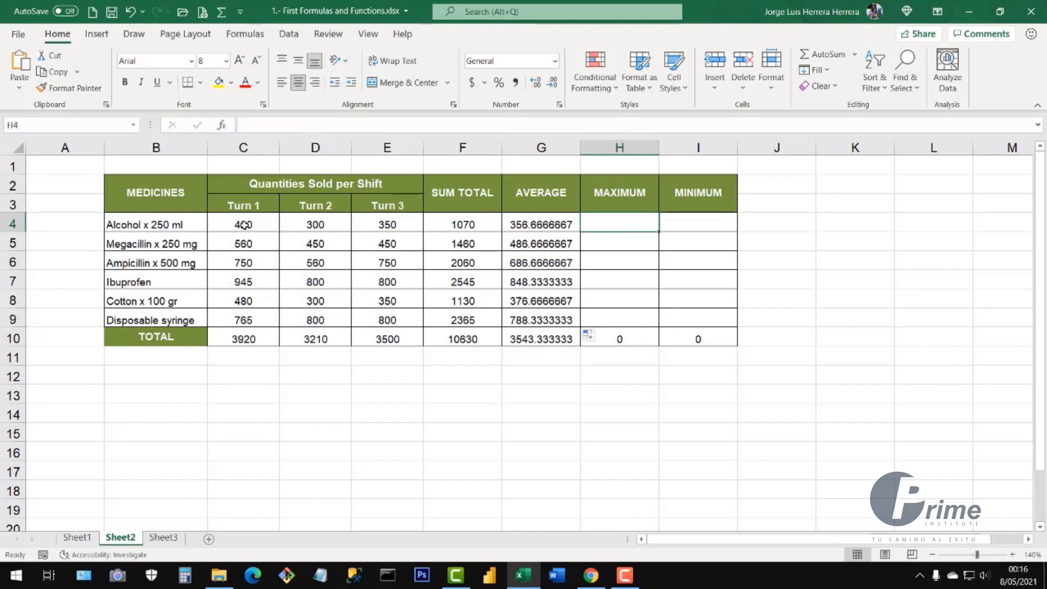
pyautogui.moveTo(244, 225); pyautogui.dragTo(396, 224)
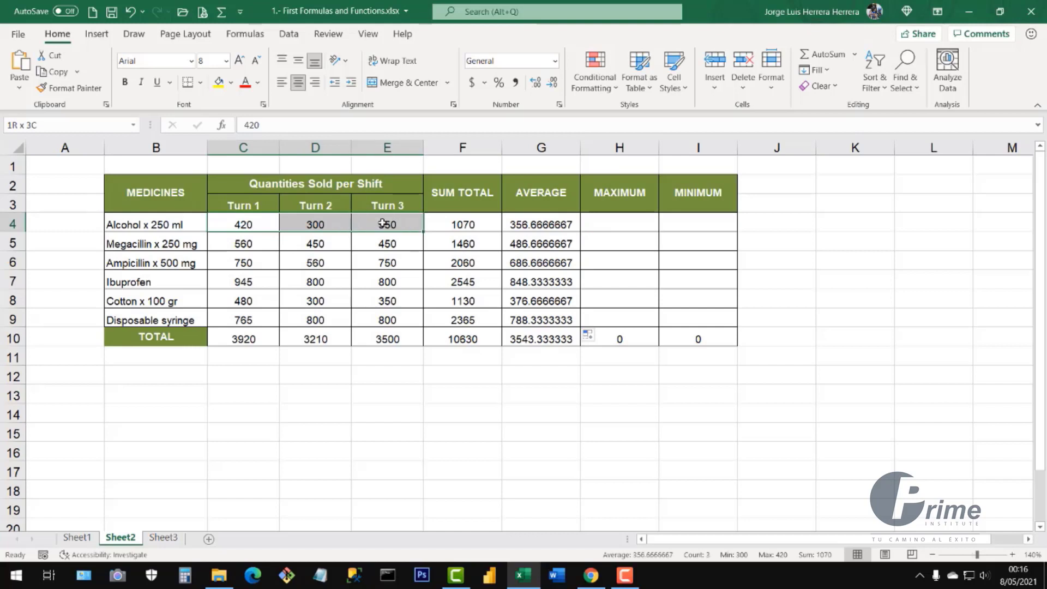
pyautogui.click(611, 228)
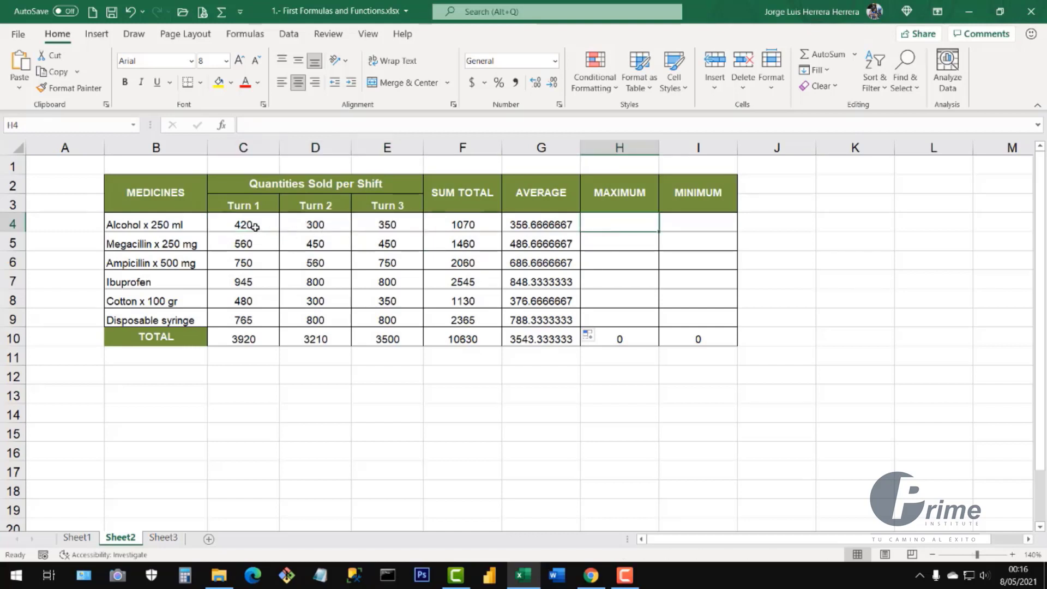
pyautogui.moveTo(248, 226); pyautogui.dragTo(396, 224)
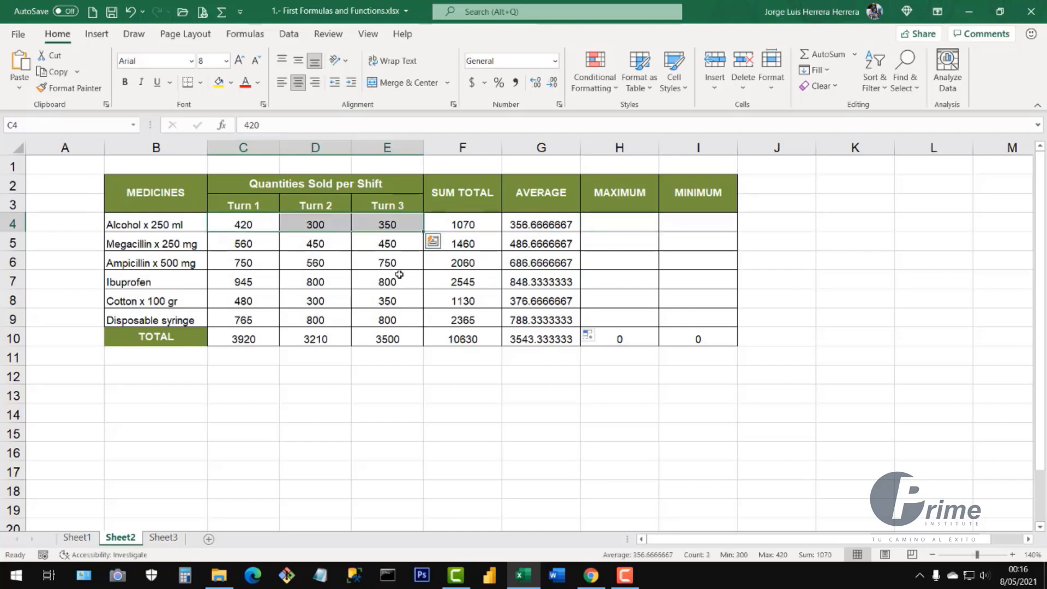
# Examine the three shift quantities for Alcohol x 250 ml and the maximum and minimum cells of that row
pyautogui.click(385, 229)
pyautogui.click(319, 225)
pyautogui.click(239, 227)
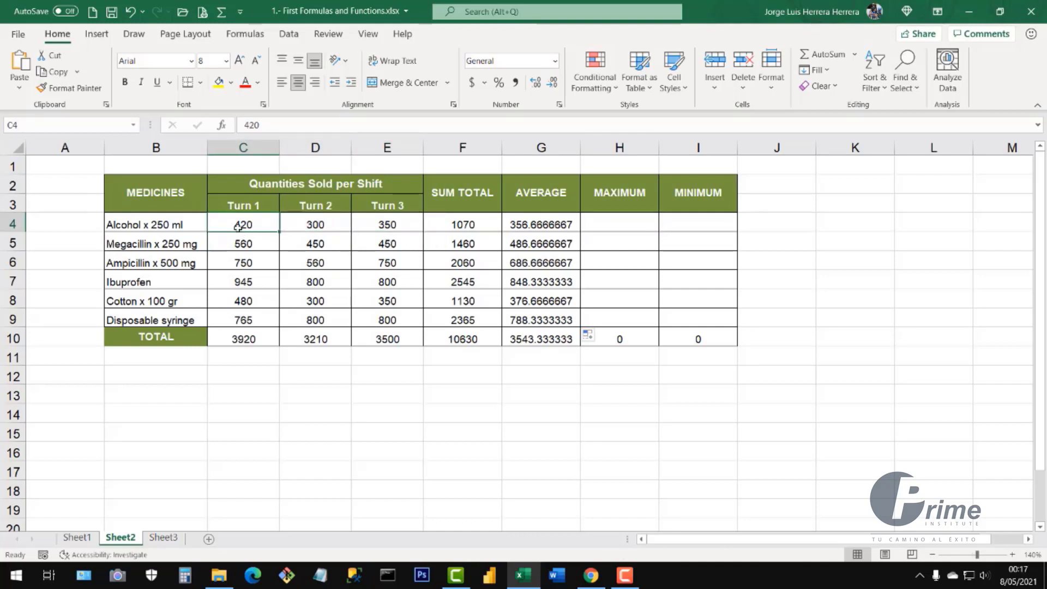
pyautogui.click(606, 228)
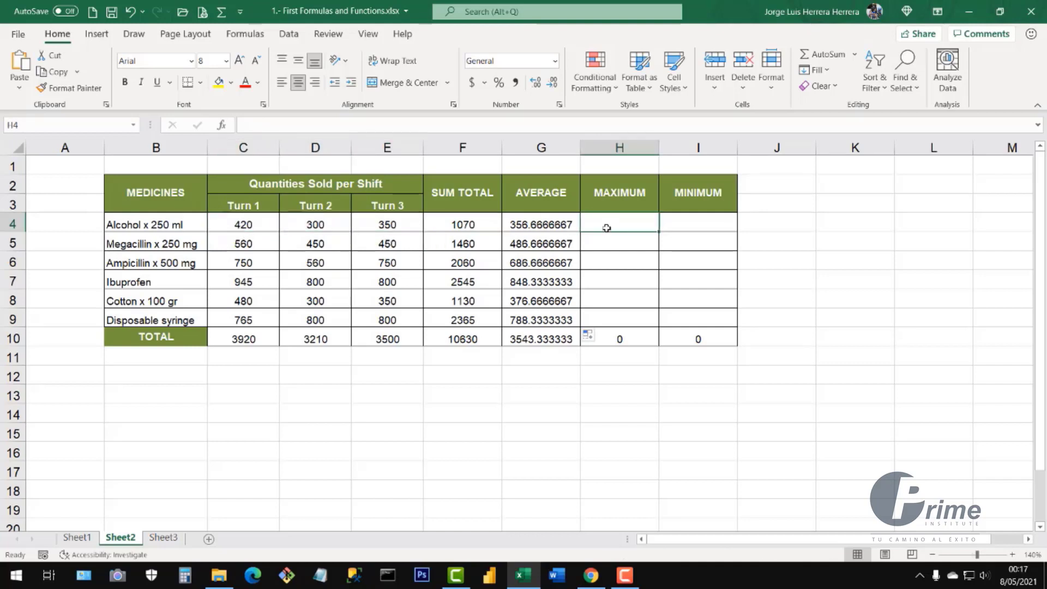
pyautogui.click(691, 218)
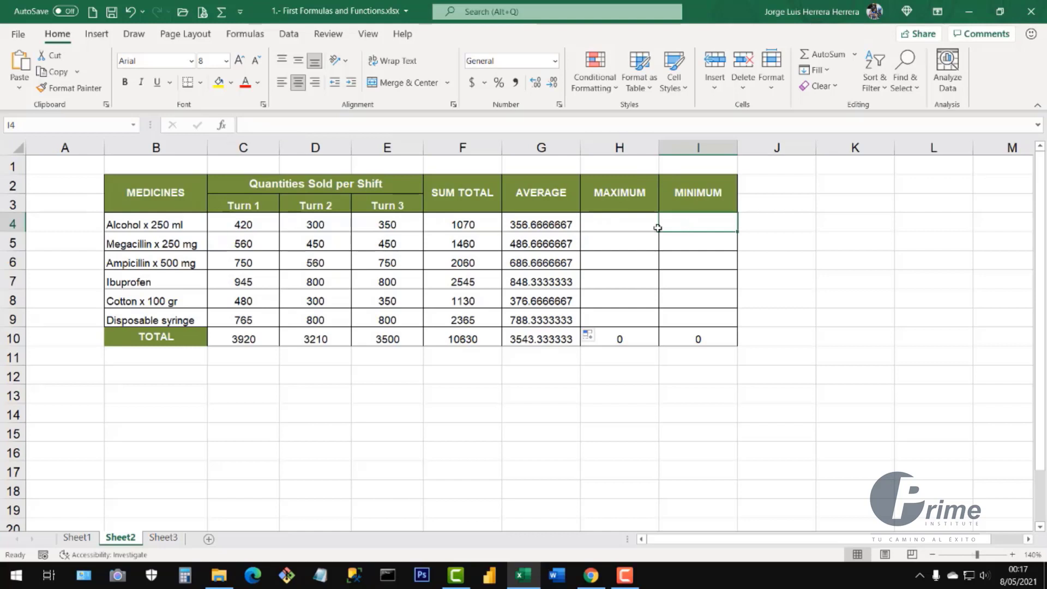
pyautogui.click(256, 224)
pyautogui.moveTo(325, 224); pyautogui.dragTo(365, 224)
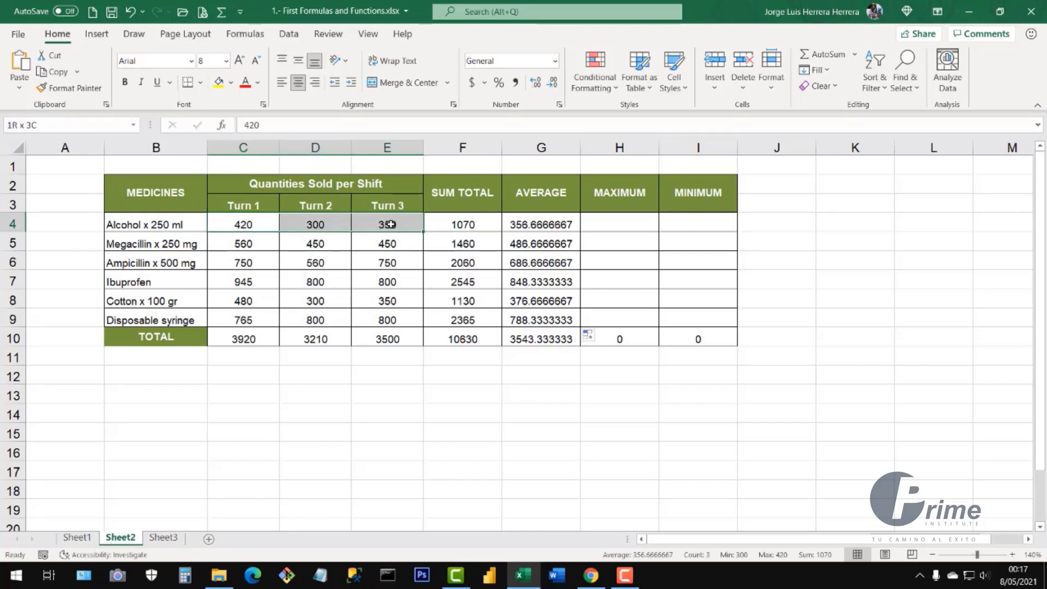
pyautogui.click(324, 224)
pyautogui.click(682, 226)
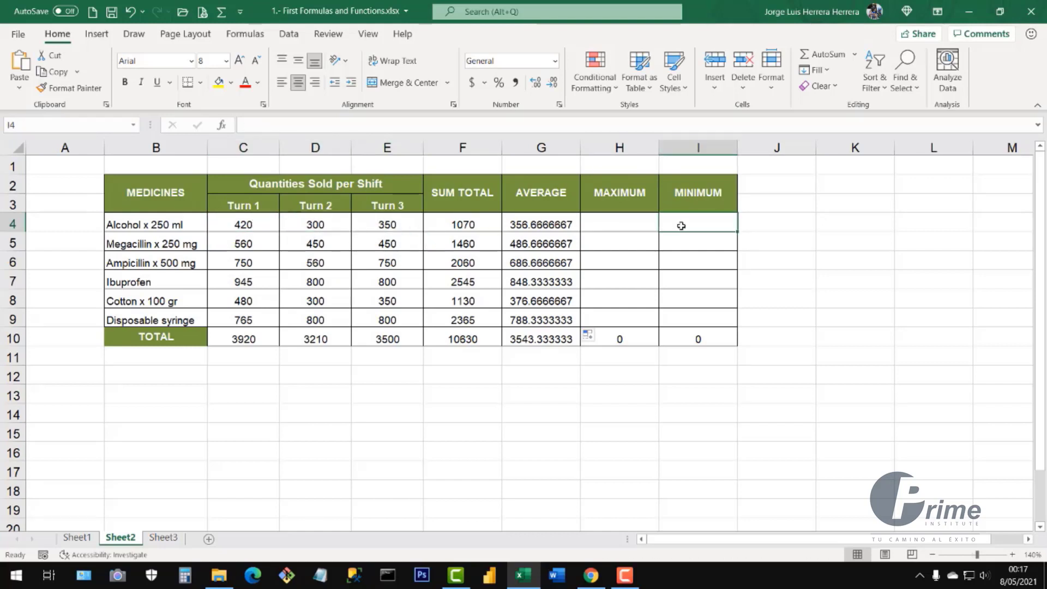
# Enter the formula =MAX(C4:E4) in cell H4 and compare its result with the shift quantities of Alcohol x 250 ml
pyautogui.click(613, 226)
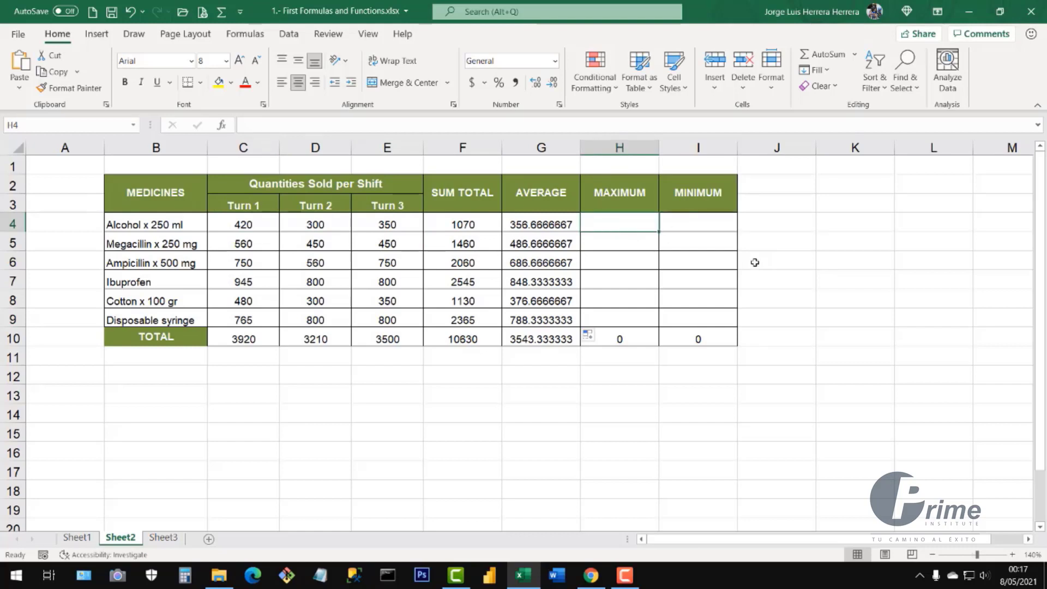
pyautogui.write('=max')
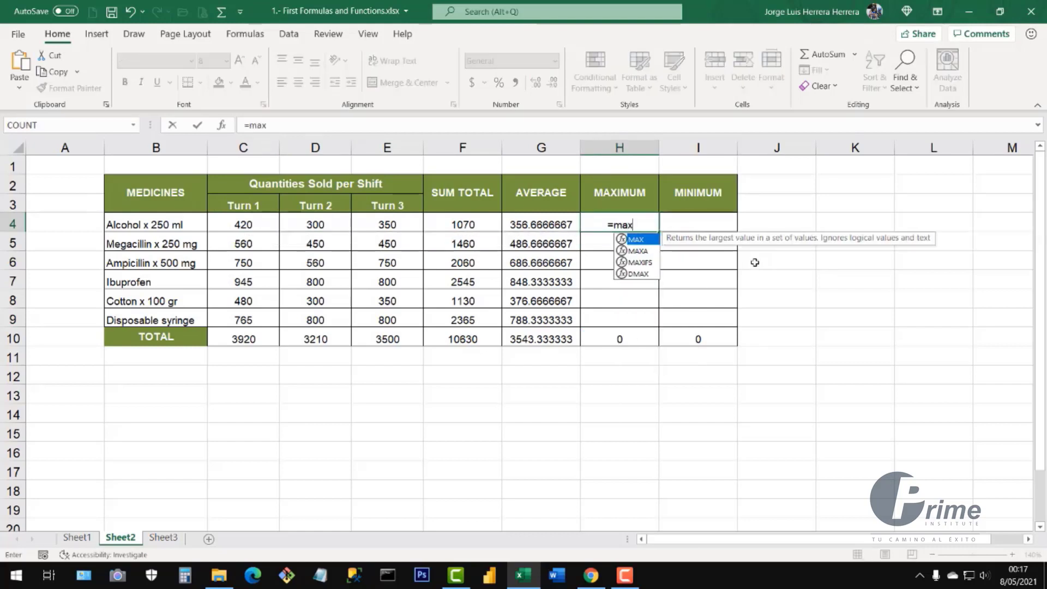
pyautogui.doubleClick(639, 244)
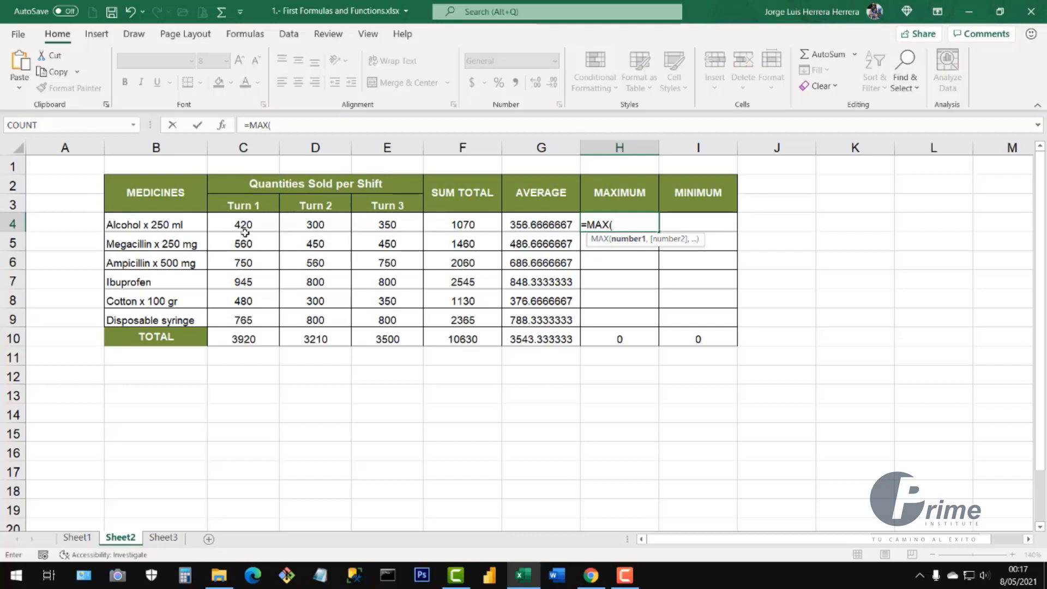
pyautogui.moveTo(244, 230); pyautogui.dragTo(388, 229)
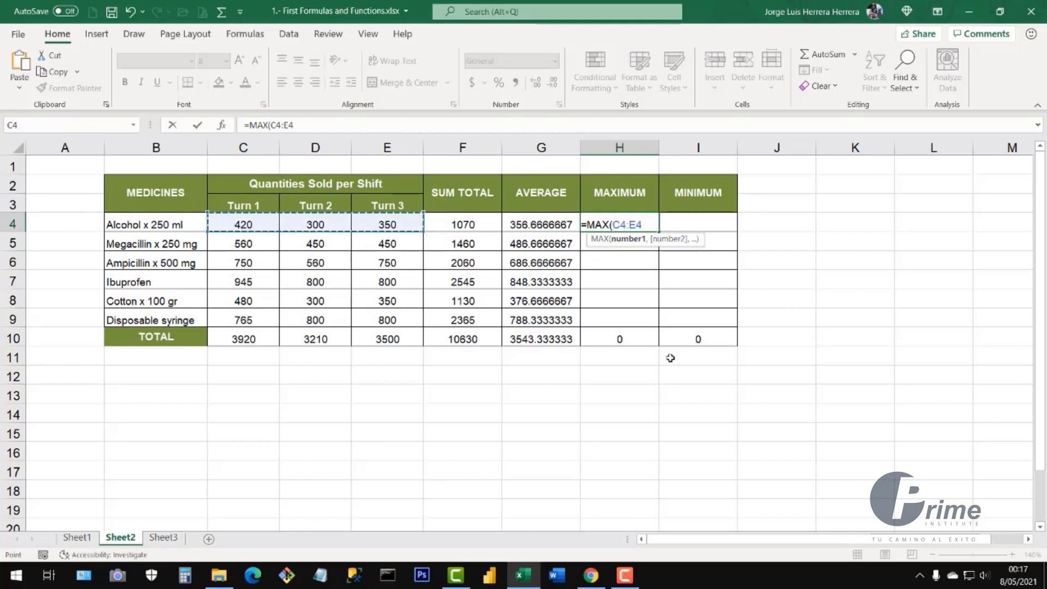
pyautogui.press('Return')
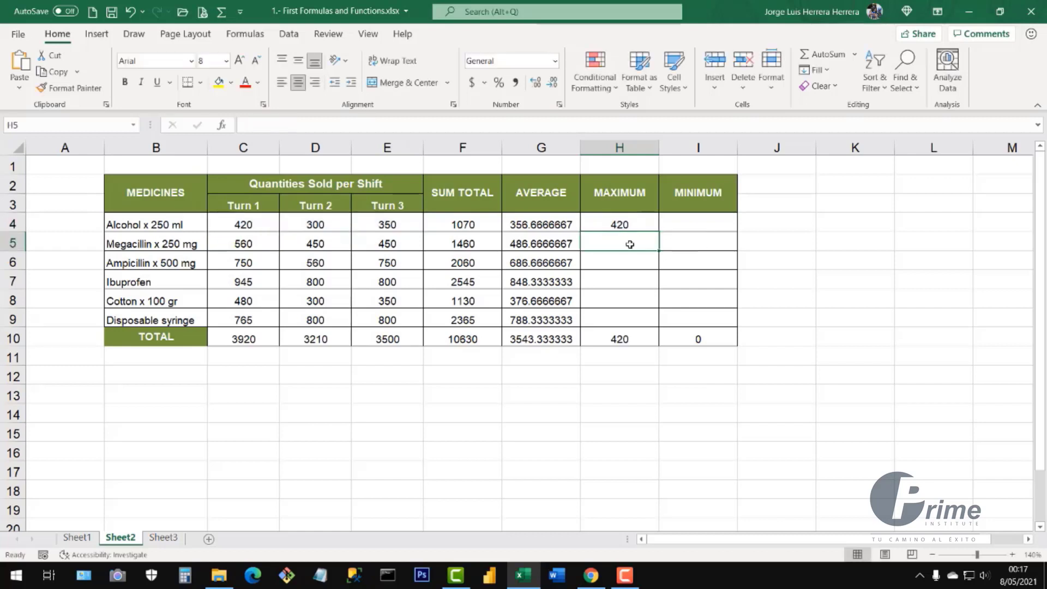
pyautogui.click(626, 223)
pyautogui.click(246, 220)
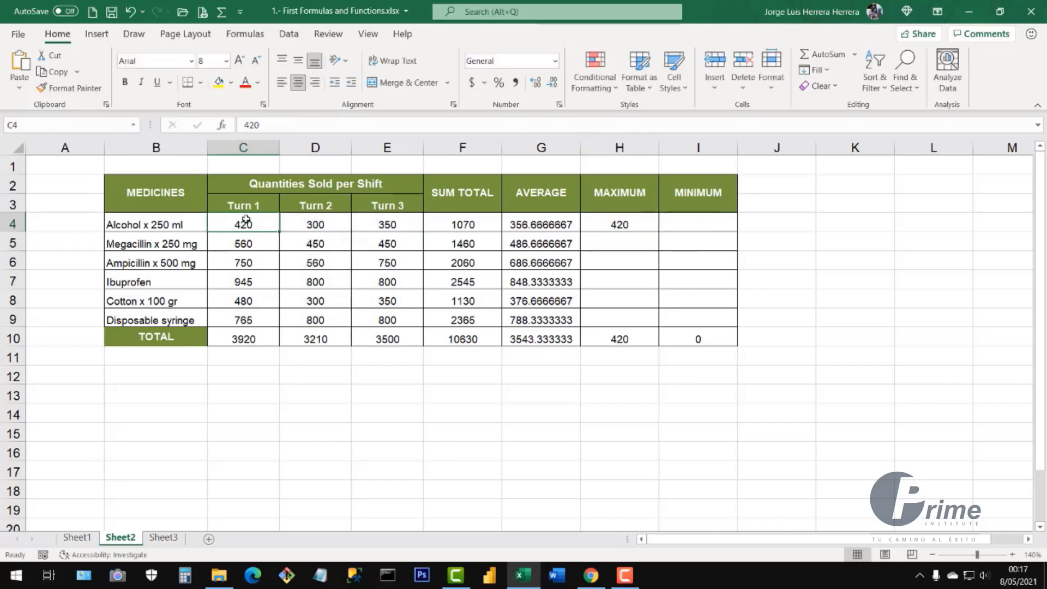
# Replace the formula in cell H4 with an AutoSum Average over the range C4:E4
pyautogui.click(622, 229)
pyautogui.press('Delete')
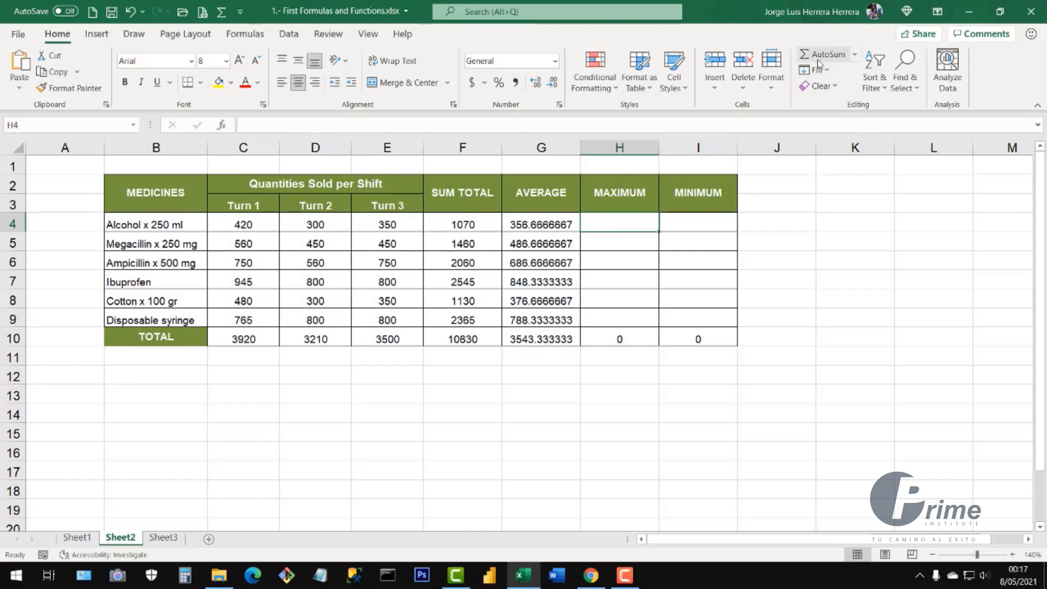
pyautogui.click(856, 57)
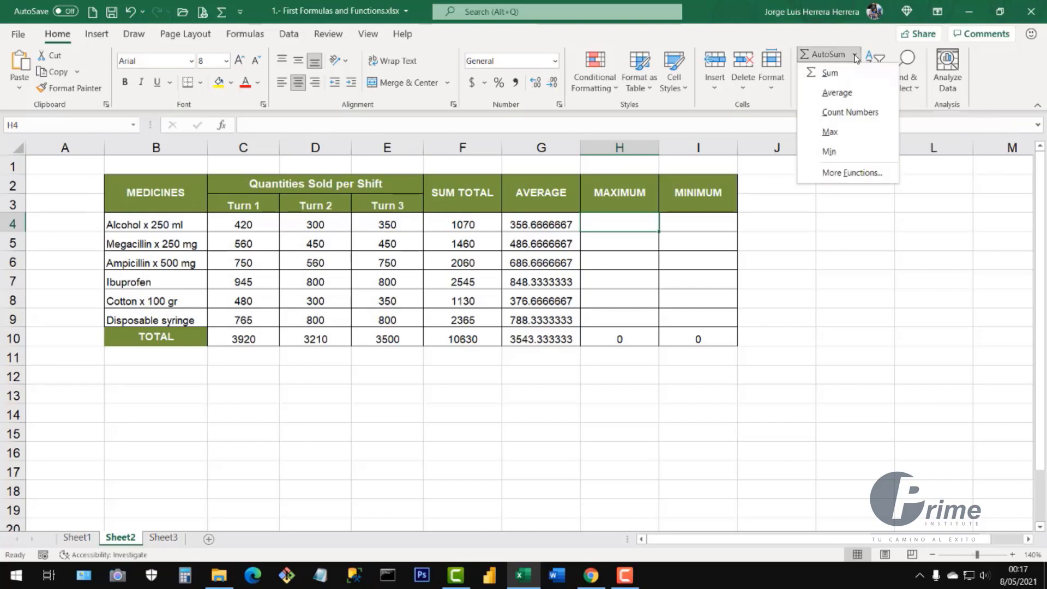
pyautogui.click(833, 94)
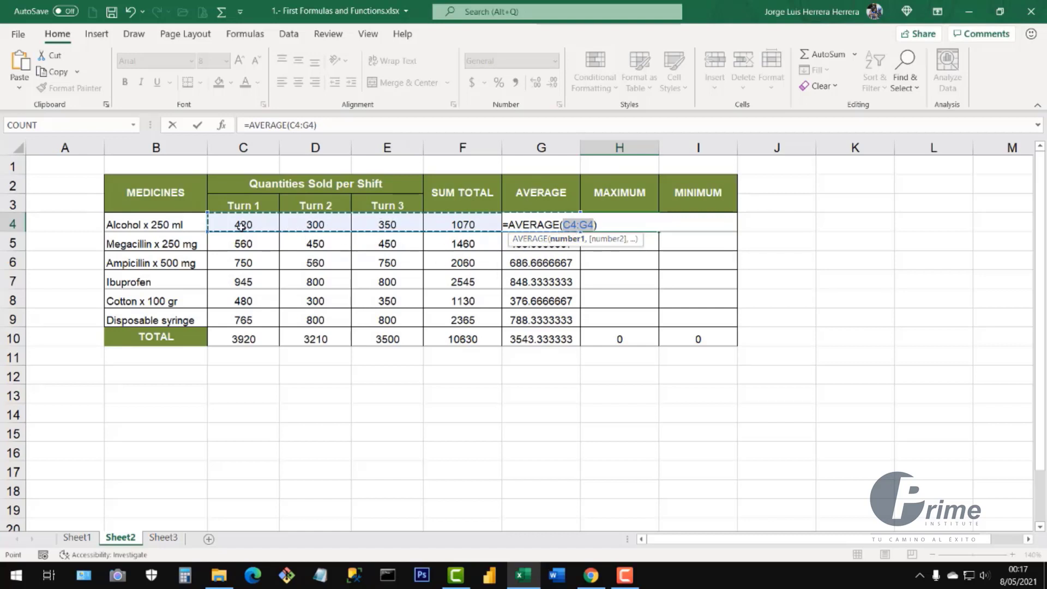
pyautogui.moveTo(241, 226); pyautogui.dragTo(408, 226)
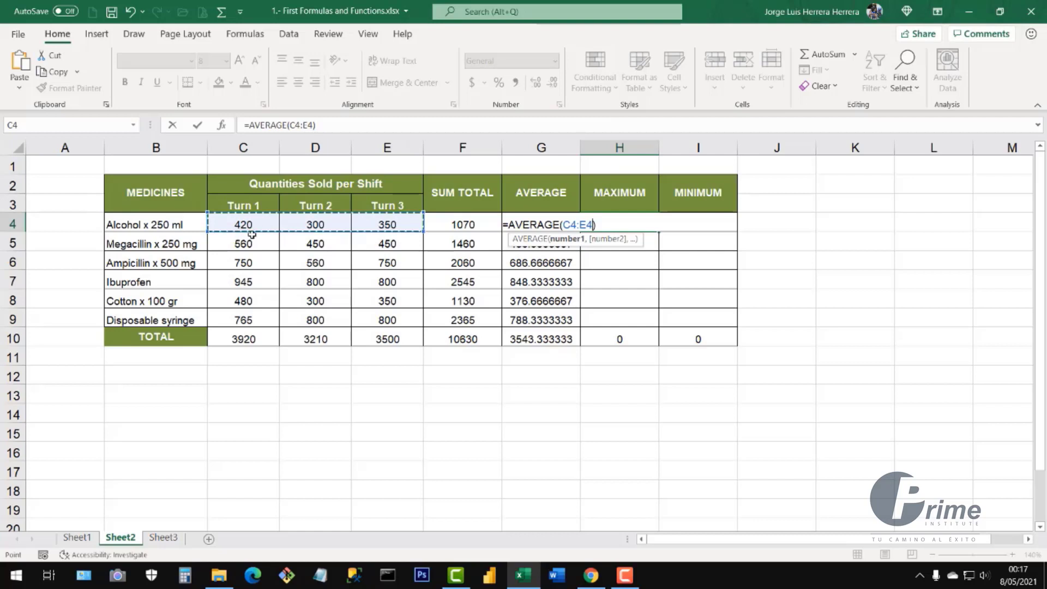
pyautogui.moveTo(235, 225); pyautogui.dragTo(393, 226)
pyautogui.press('Return')
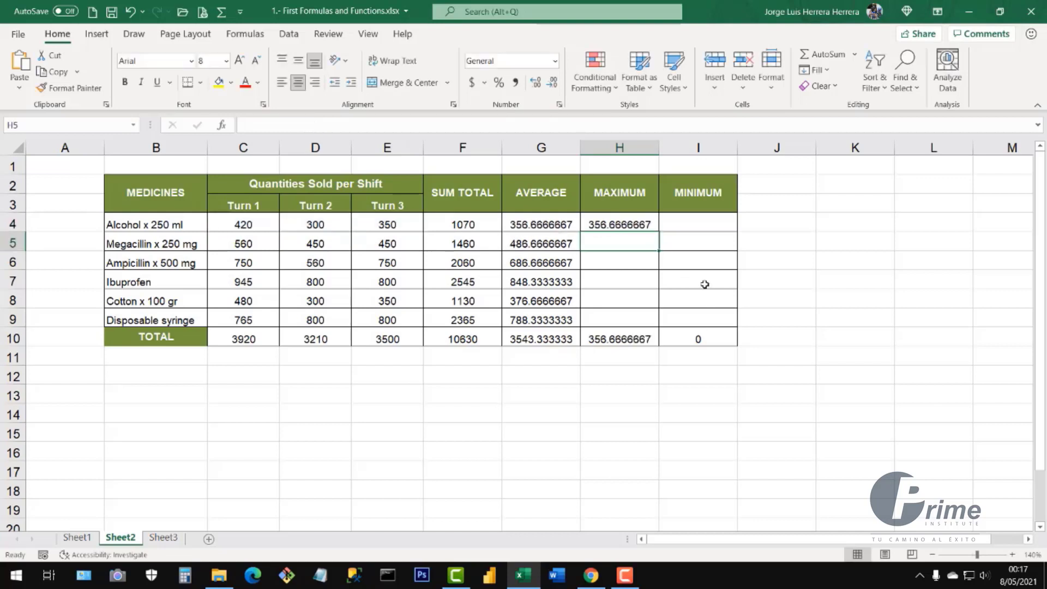
# Clear the average formula from cell H4
pyautogui.click(605, 227)
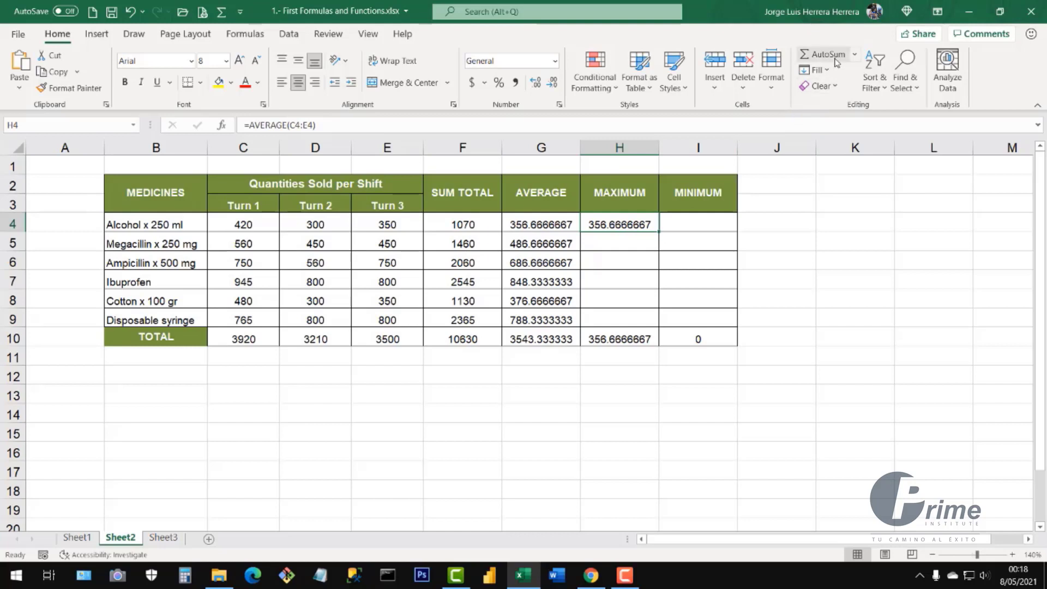
pyautogui.press('Delete')
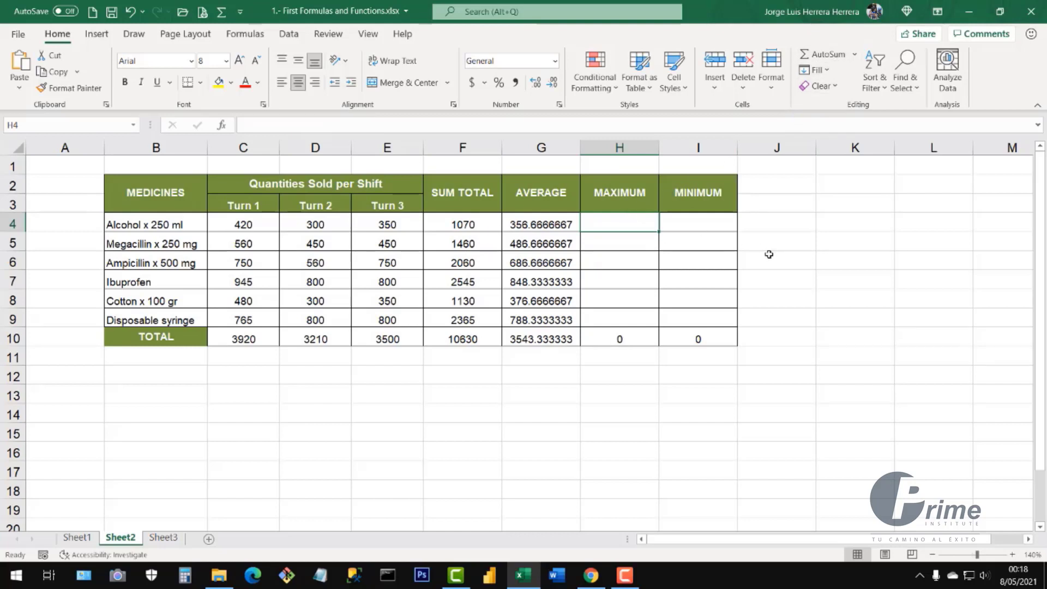
pyautogui.write('=')
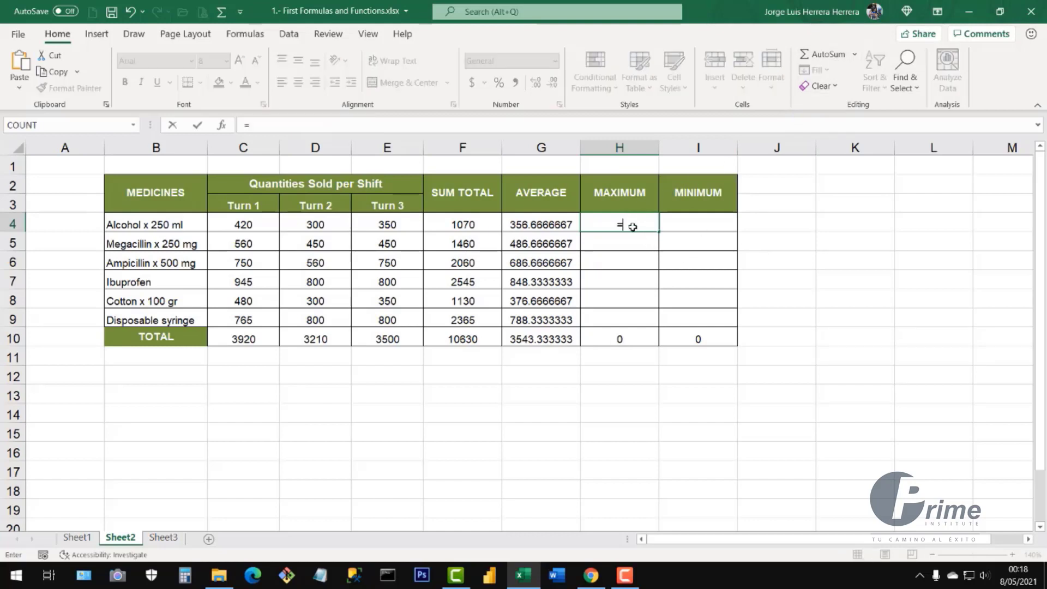
pyautogui.press('Escape')
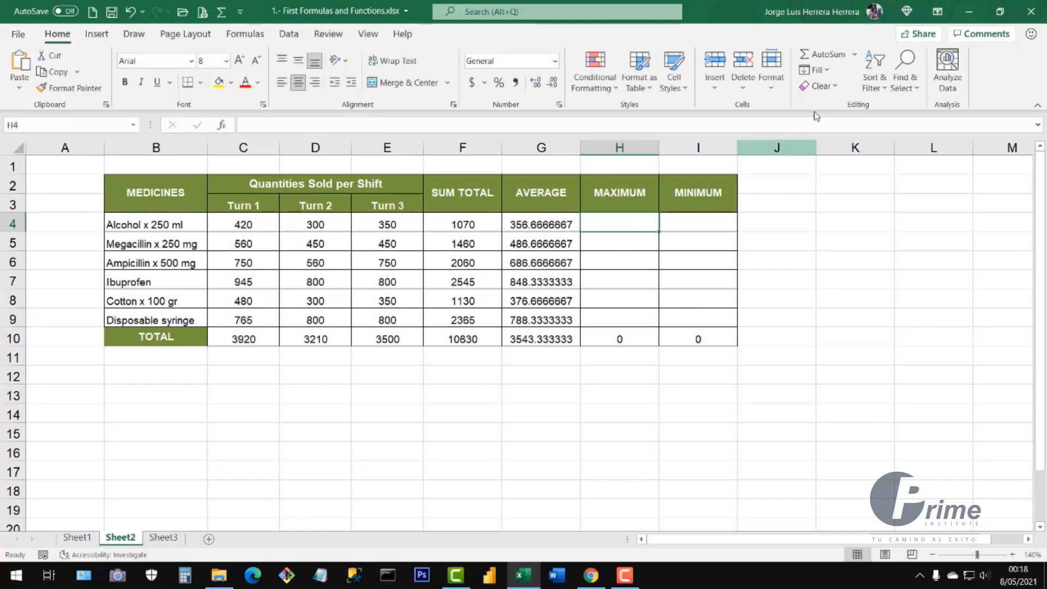
# Insert the AutoSum Max function in cell H4 over the range C4:E4
pyautogui.click(856, 59)
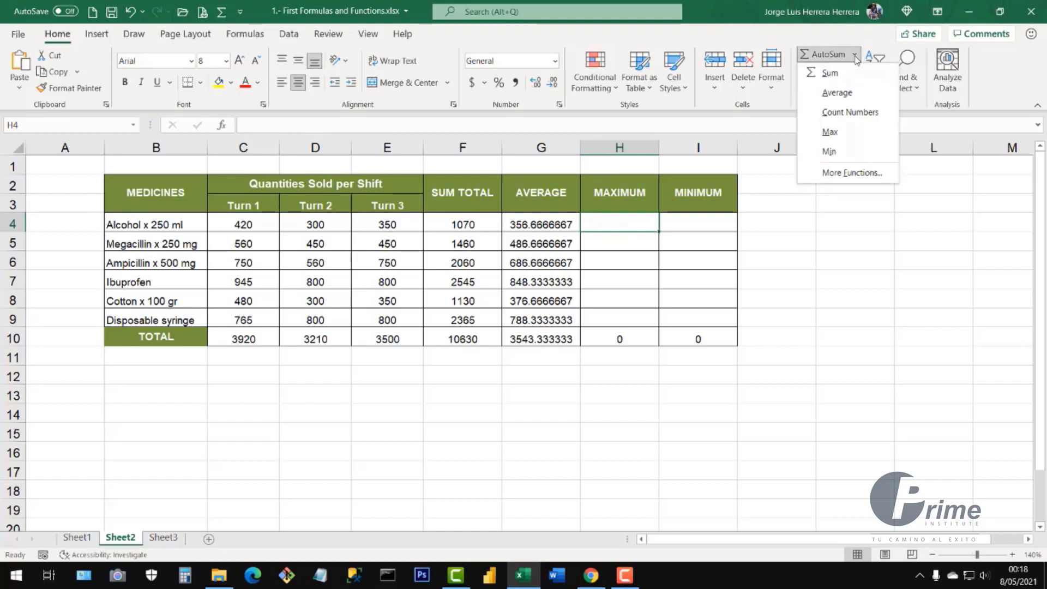
pyautogui.click(828, 133)
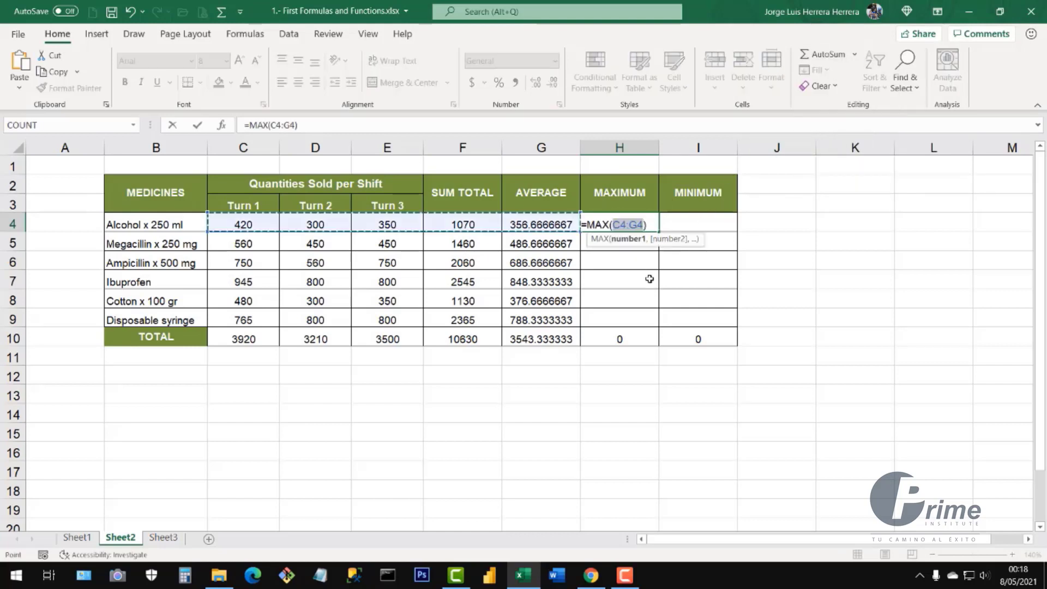
pyautogui.moveTo(243, 224); pyautogui.dragTo(419, 228)
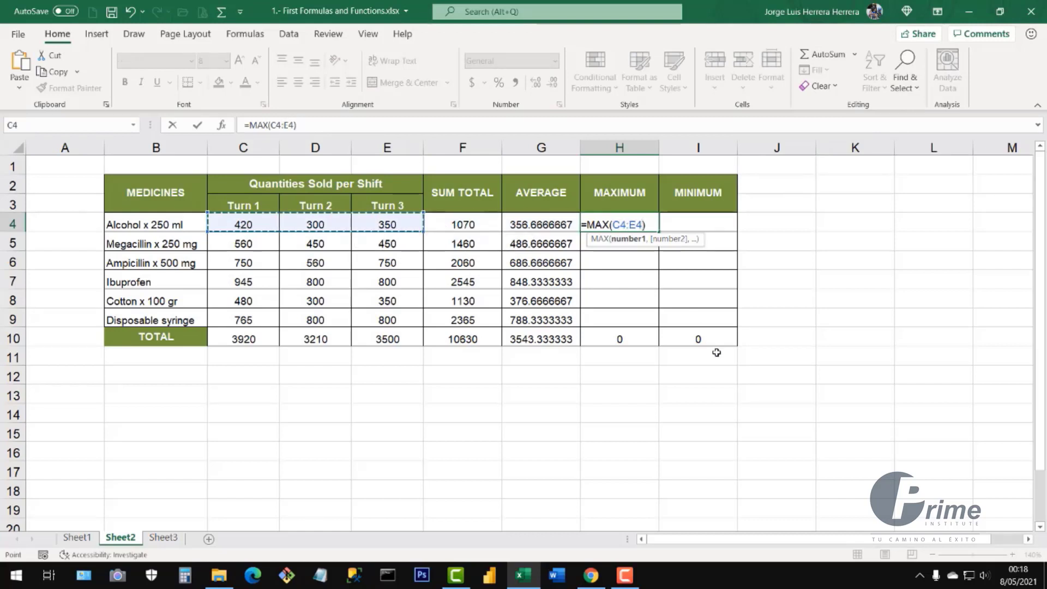
pyautogui.press('Return')
# Check the maximum for Alcohol x 250 ml against its shift quantities and fill the H4 formula down to H9
pyautogui.click(630, 221)
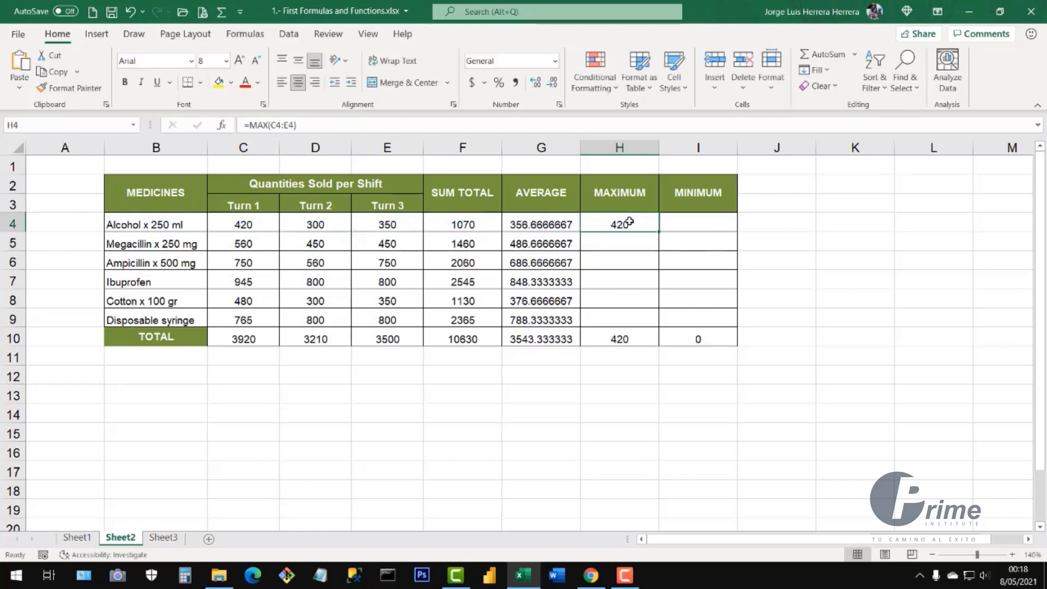
pyautogui.moveTo(233, 226)
pyautogui.mouseDown()
pyautogui.moveTo(469, 227)
pyautogui.moveTo(251, 225)
pyautogui.mouseUp()
pyautogui.click(635, 222)
pyautogui.moveTo(658, 232); pyautogui.dragTo(655, 323)
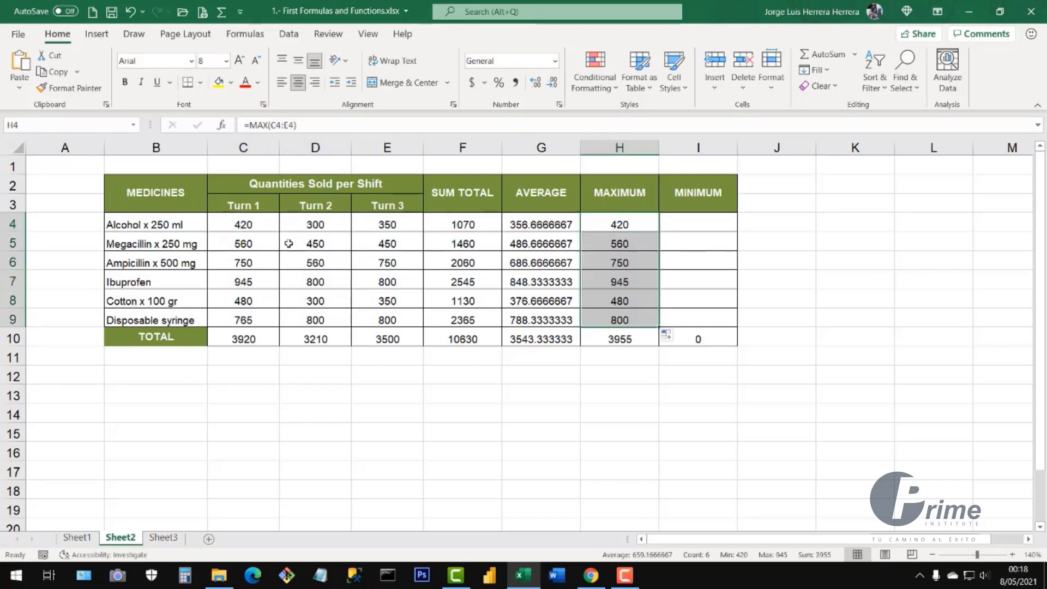
pyautogui.click(680, 227)
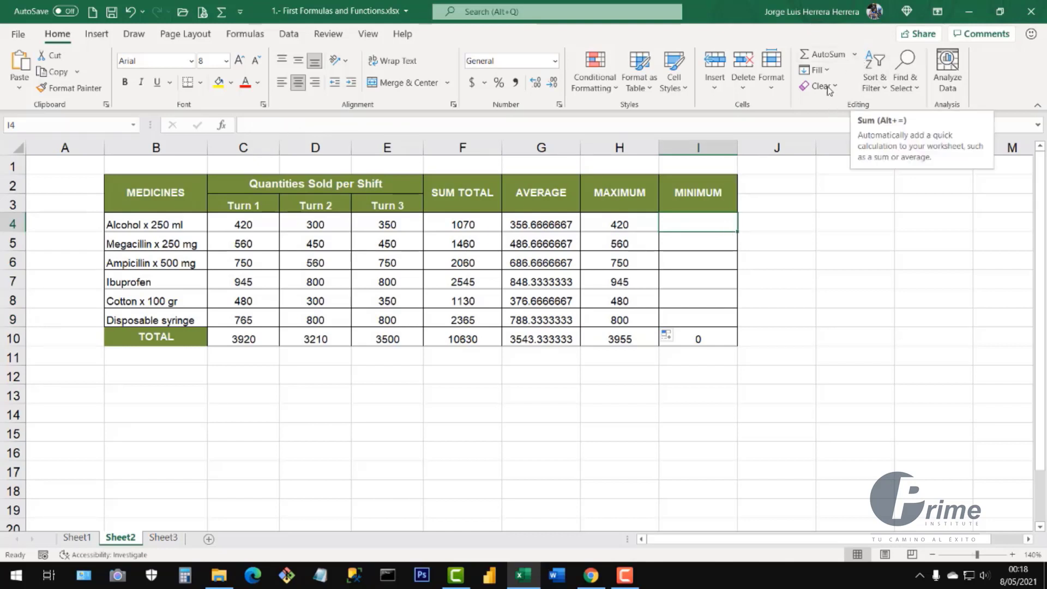
pyautogui.doubleClick(672, 225)
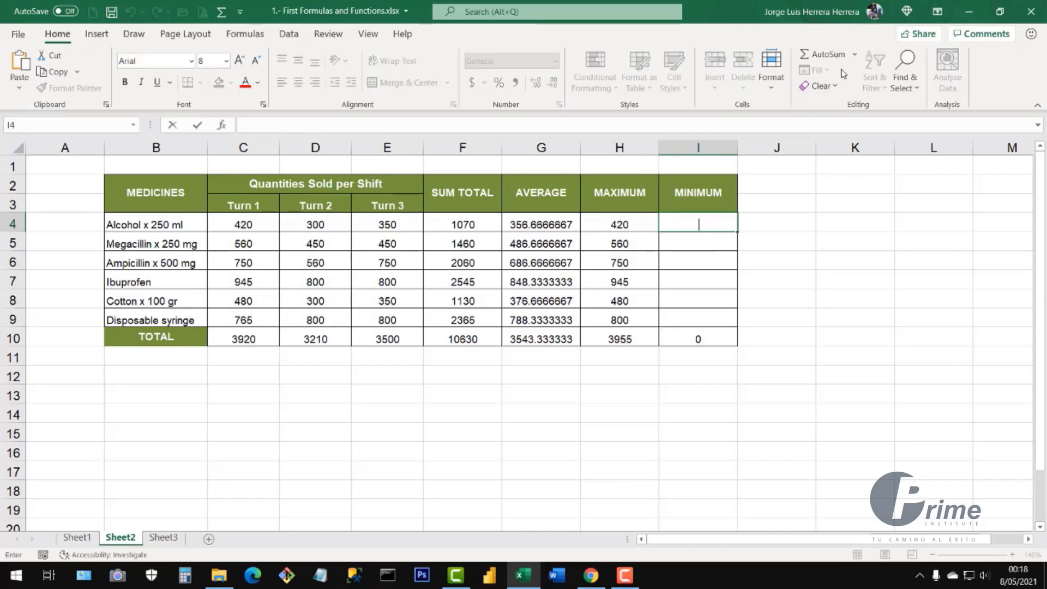
pyautogui.click(854, 56)
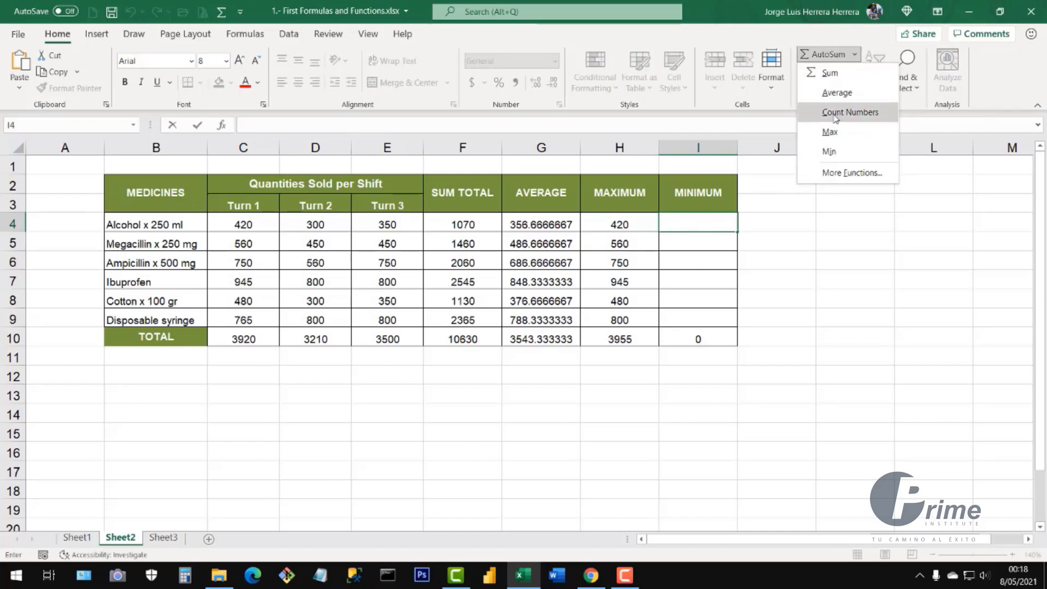
pyautogui.click(829, 152)
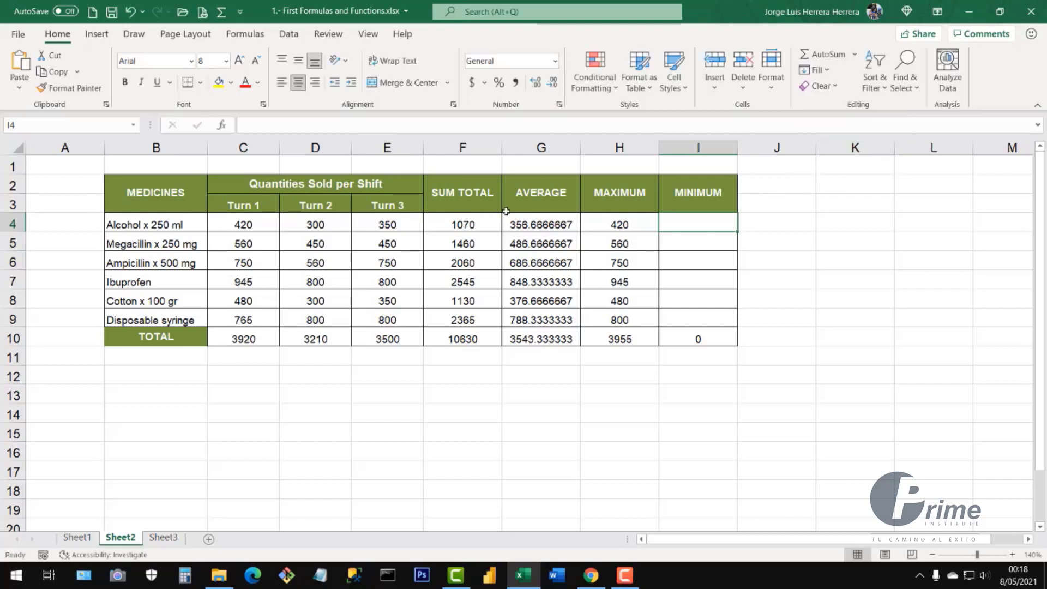
pyautogui.click(854, 56)
pyautogui.click(830, 152)
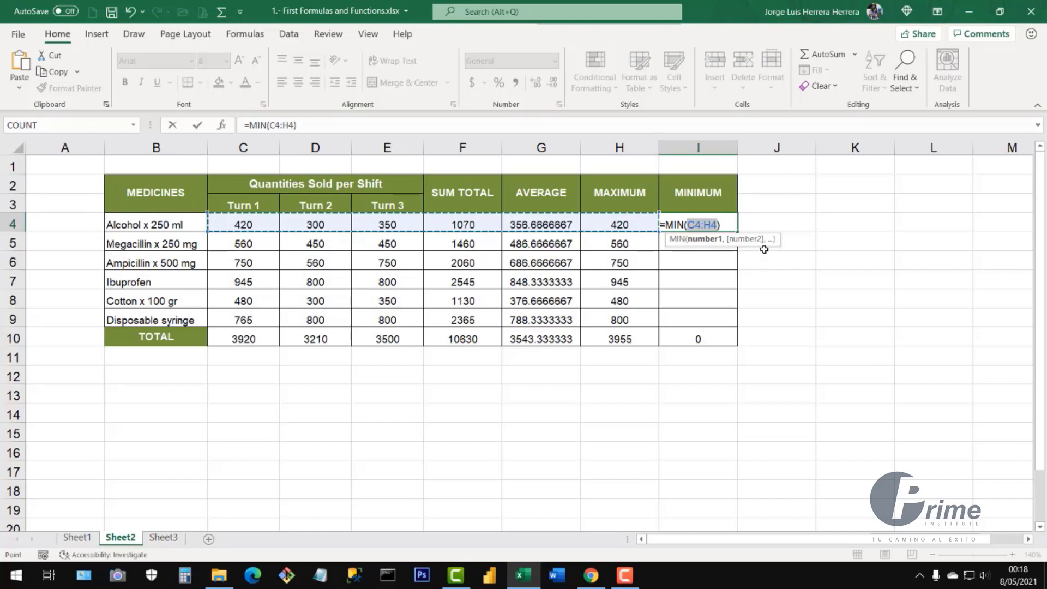
pyautogui.press('Escape')
pyautogui.doubleClick(697, 225)
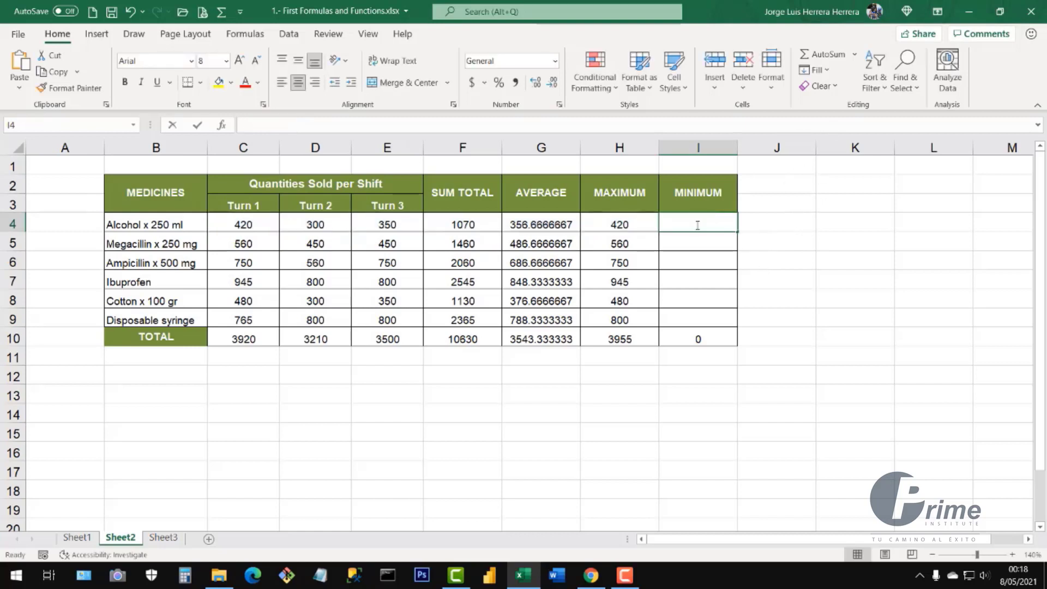
pyautogui.click(855, 54)
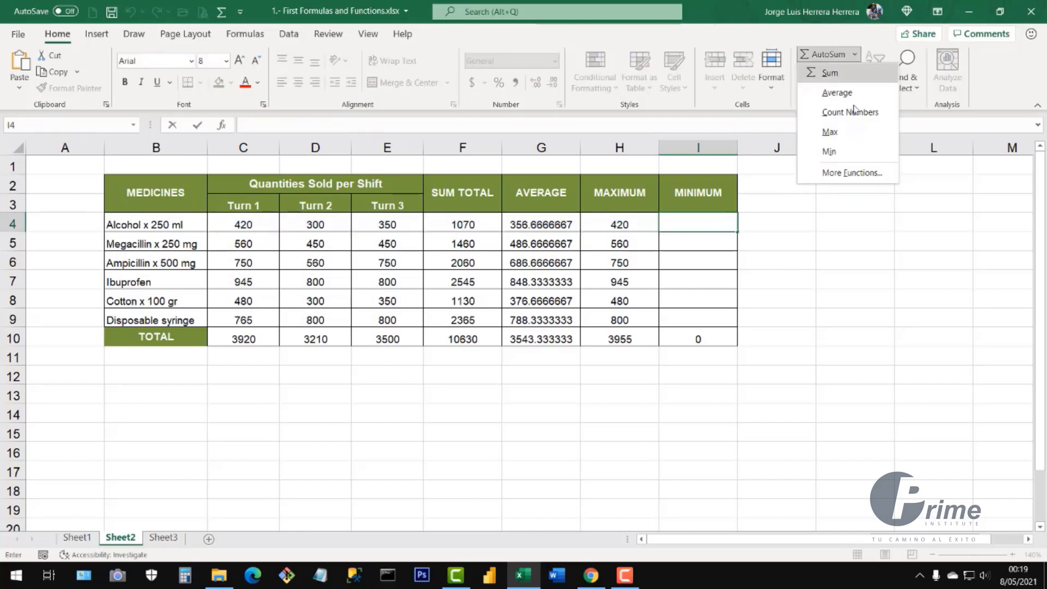
pyautogui.press('Escape')
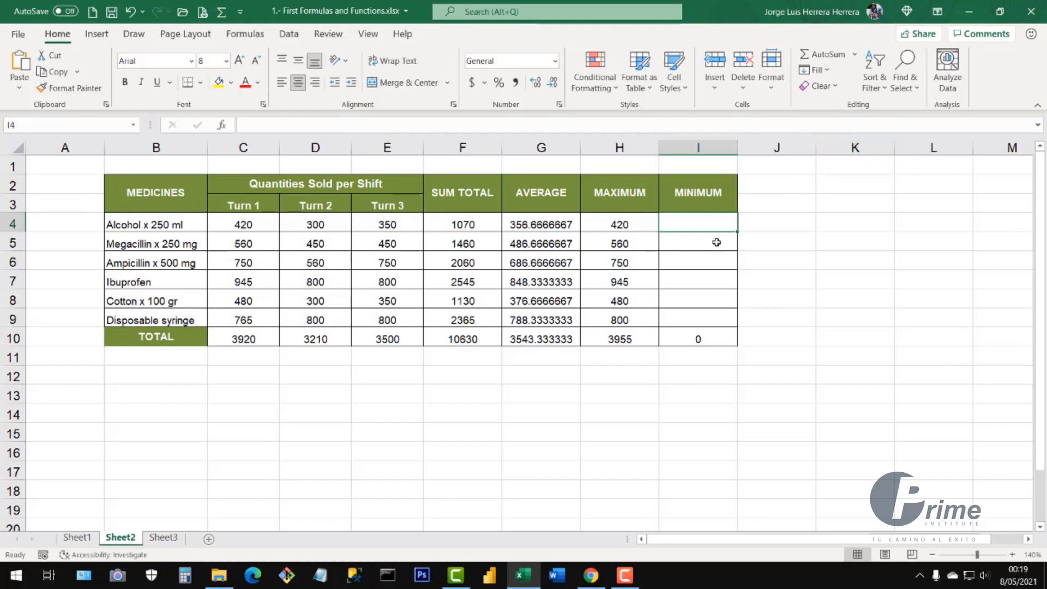
pyautogui.click(854, 54)
pyautogui.click(826, 150)
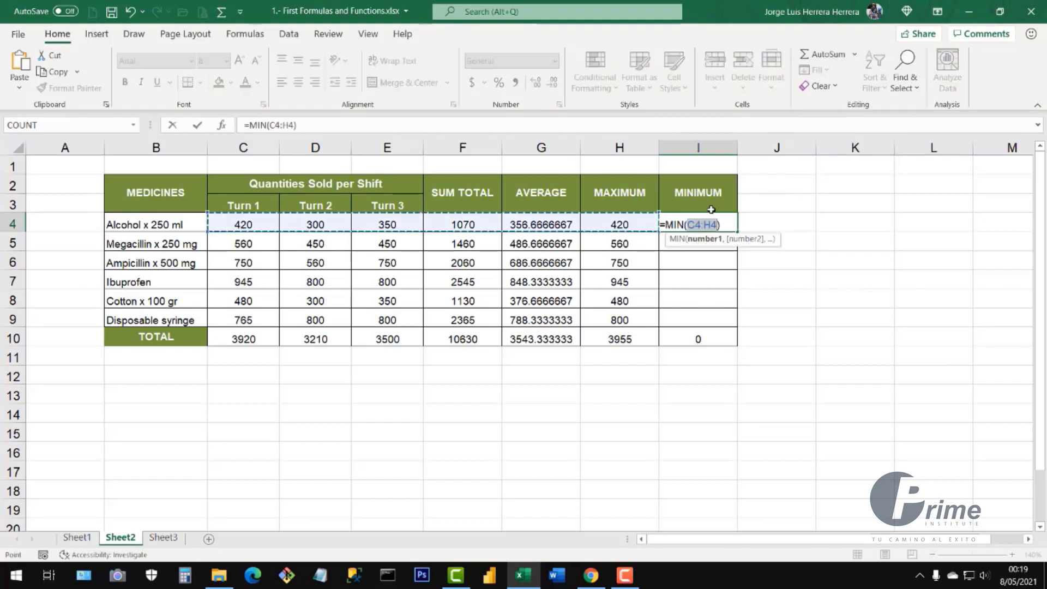
pyautogui.press('Escape')
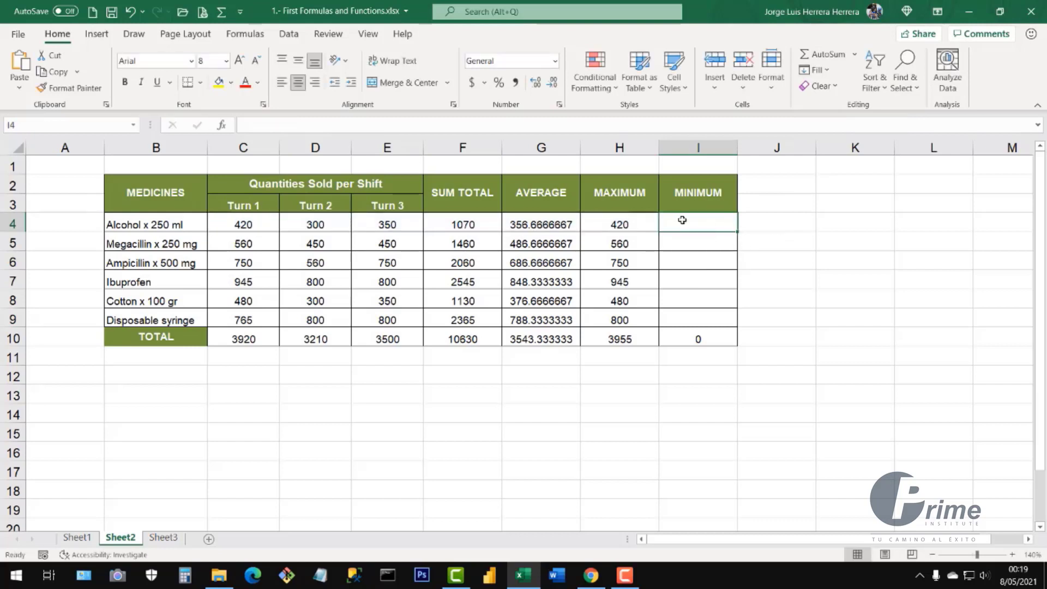
pyautogui.doubleClick(696, 224)
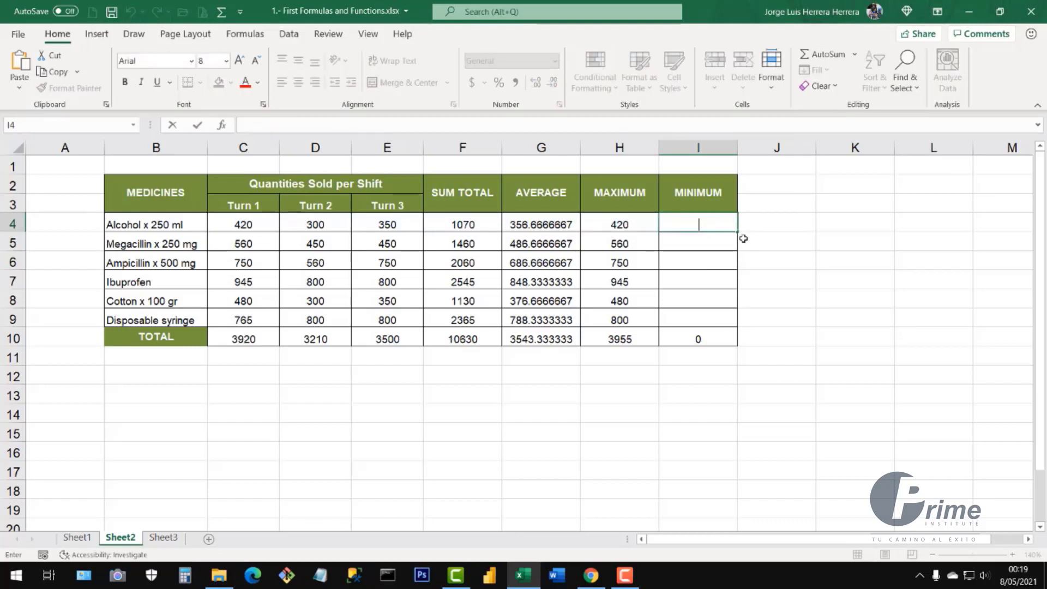
pyautogui.write('=')
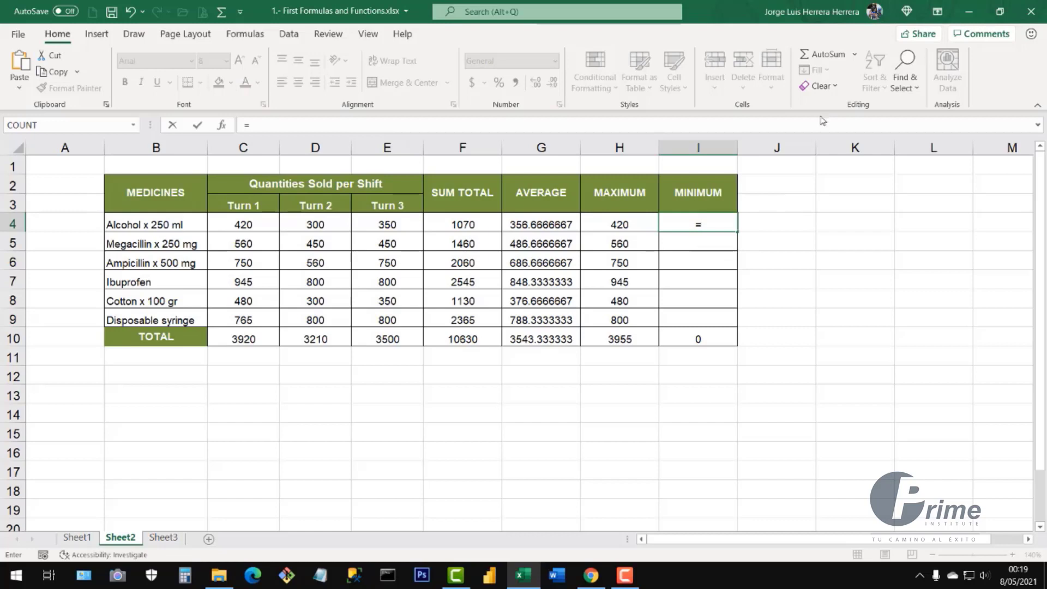
pyautogui.click(854, 54)
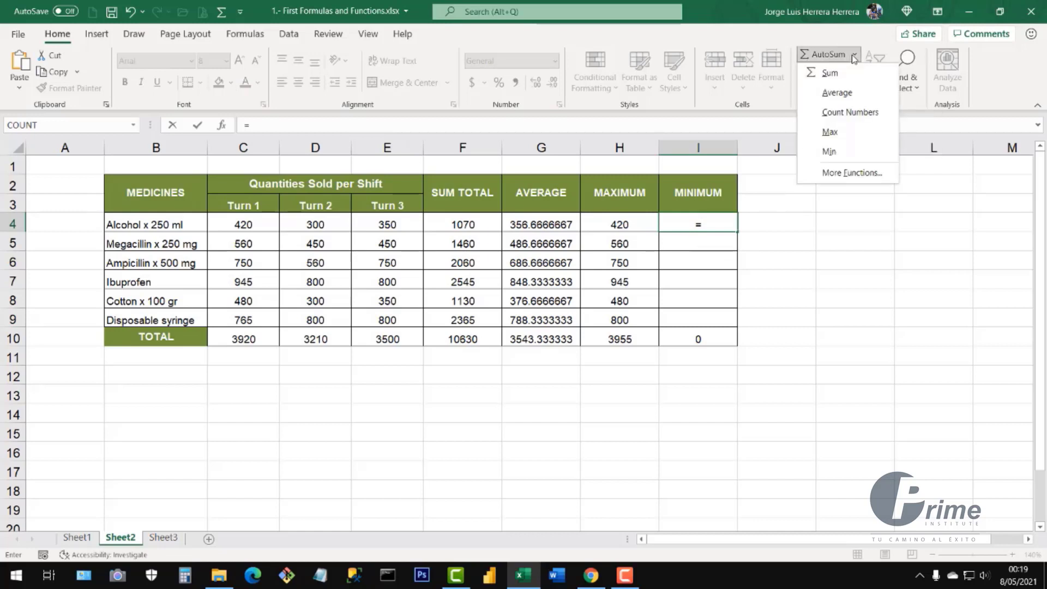
pyautogui.click(832, 173)
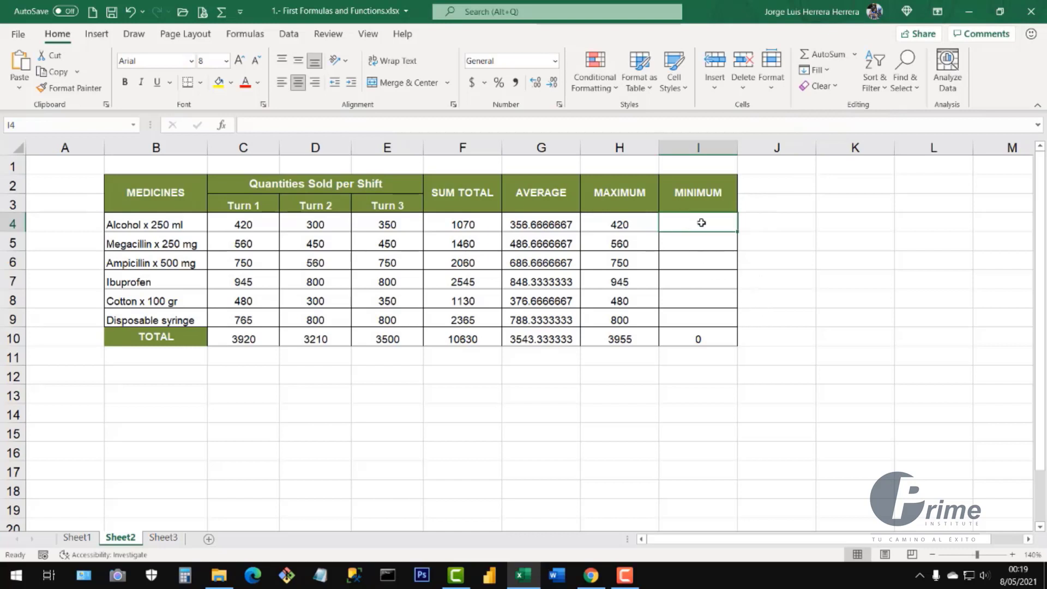
pyautogui.press('Escape')
pyautogui.click(774, 278)
pyautogui.click(683, 228)
pyautogui.doubleClick(694, 224)
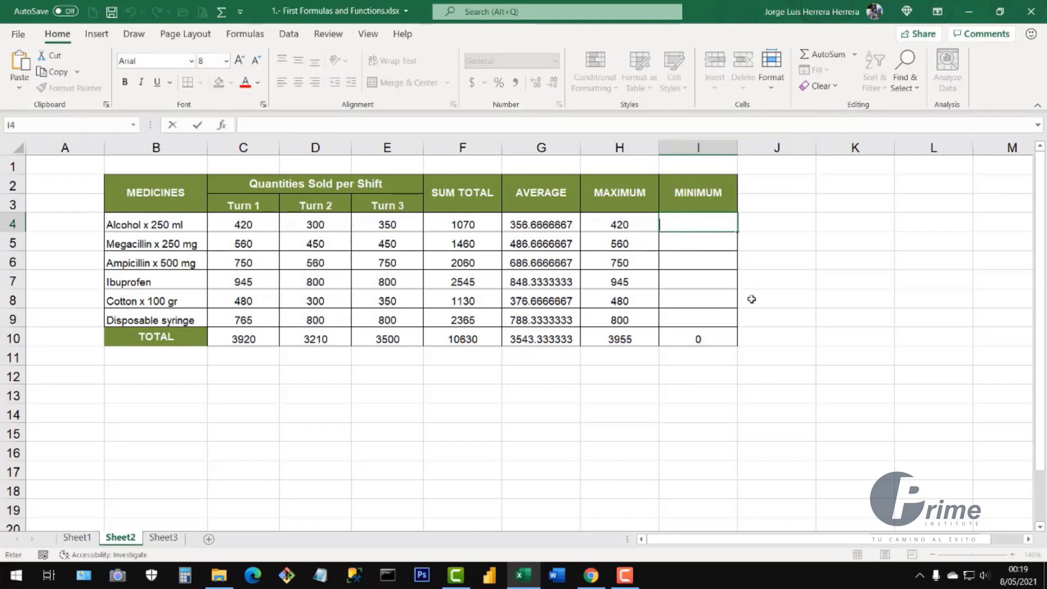
pyautogui.press('Escape')
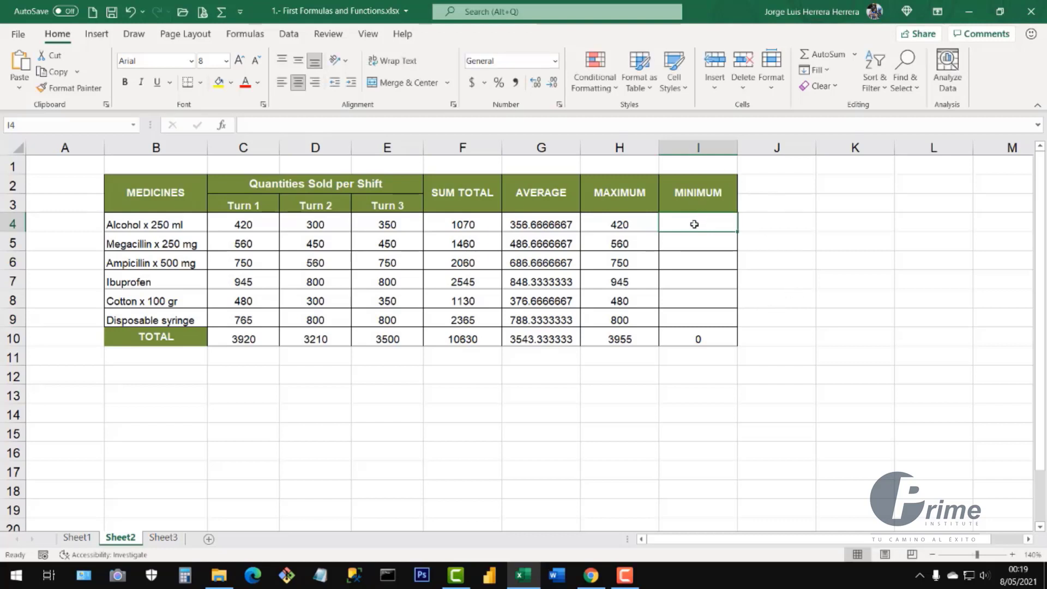
pyautogui.click(771, 273)
# Insert the AutoSum Min function in cell I4 over the range C4:E4 and compare it with the Alcohol shift quantities
pyautogui.click(699, 231)
pyautogui.click(856, 54)
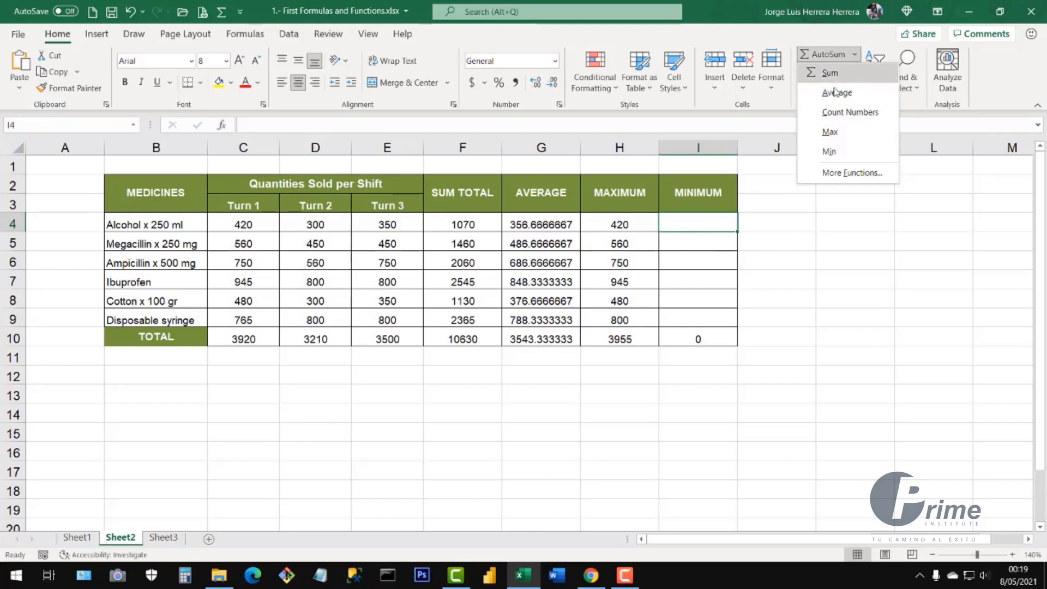
pyautogui.click(826, 151)
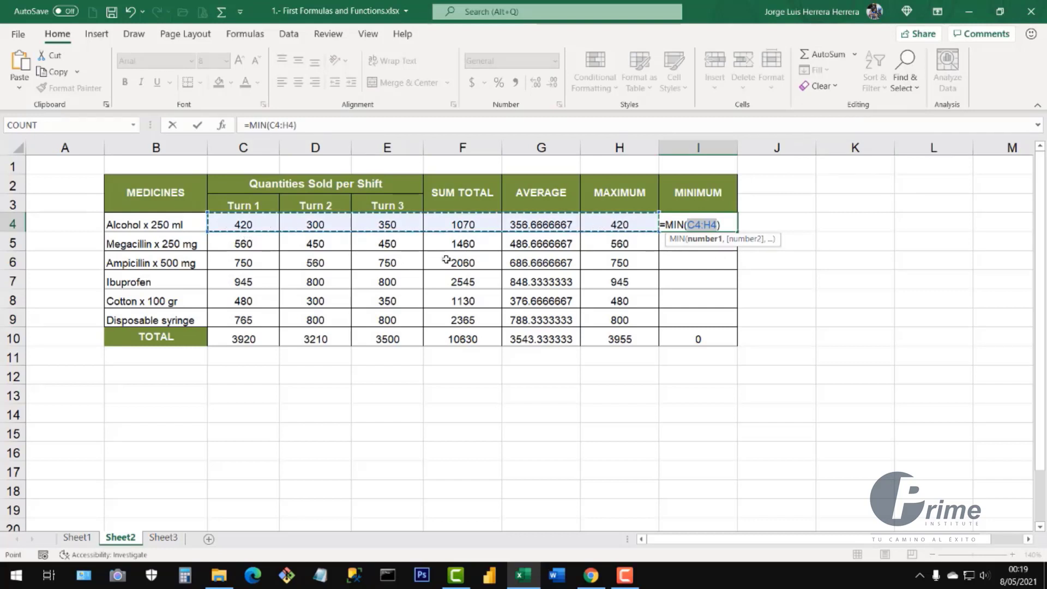
pyautogui.moveTo(243, 225); pyautogui.dragTo(399, 226)
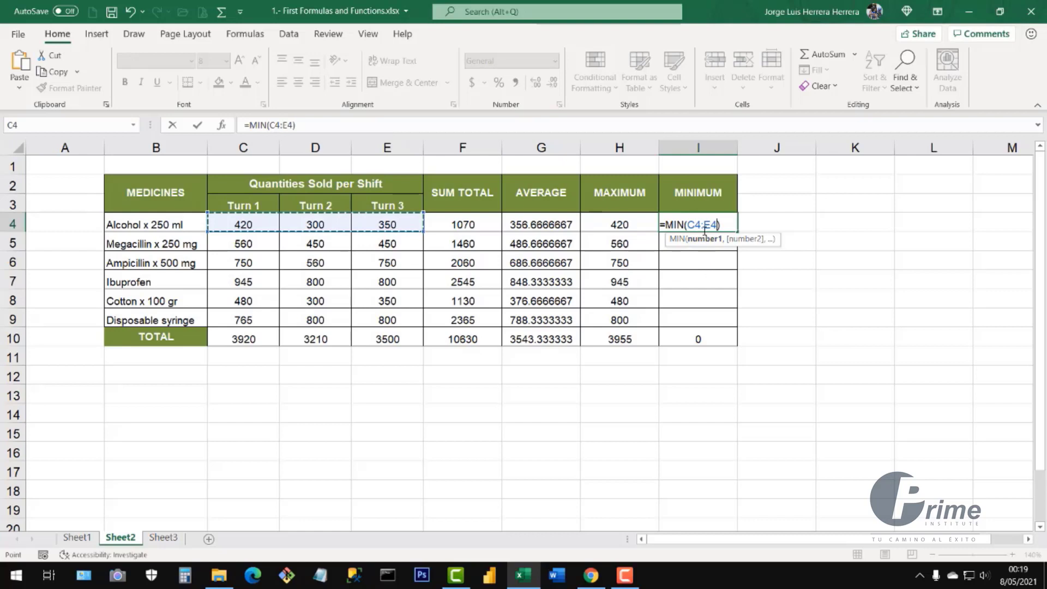
pyautogui.press('Return')
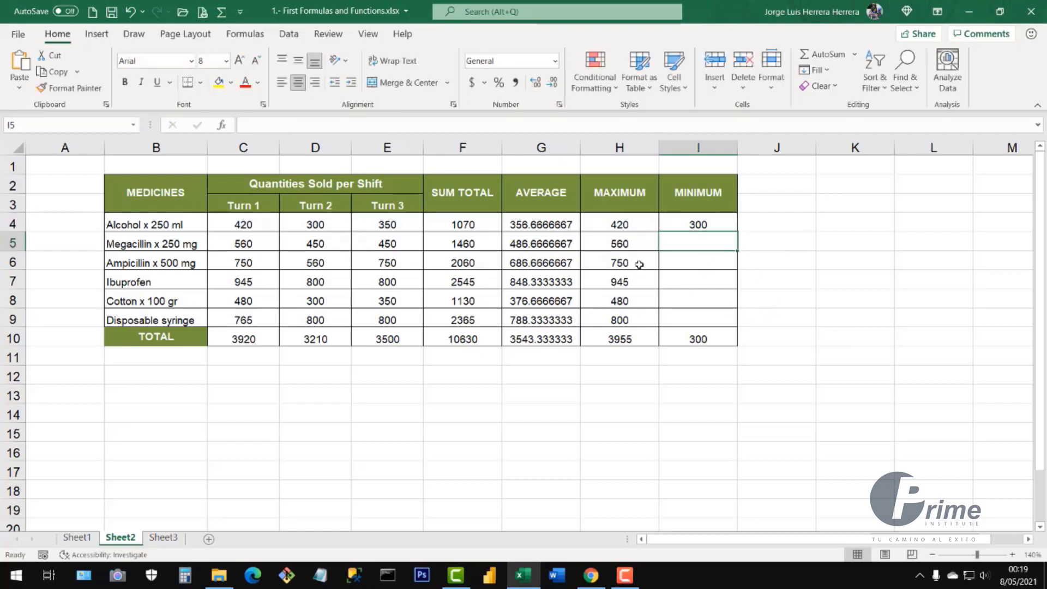
pyautogui.moveTo(261, 225); pyautogui.dragTo(390, 230)
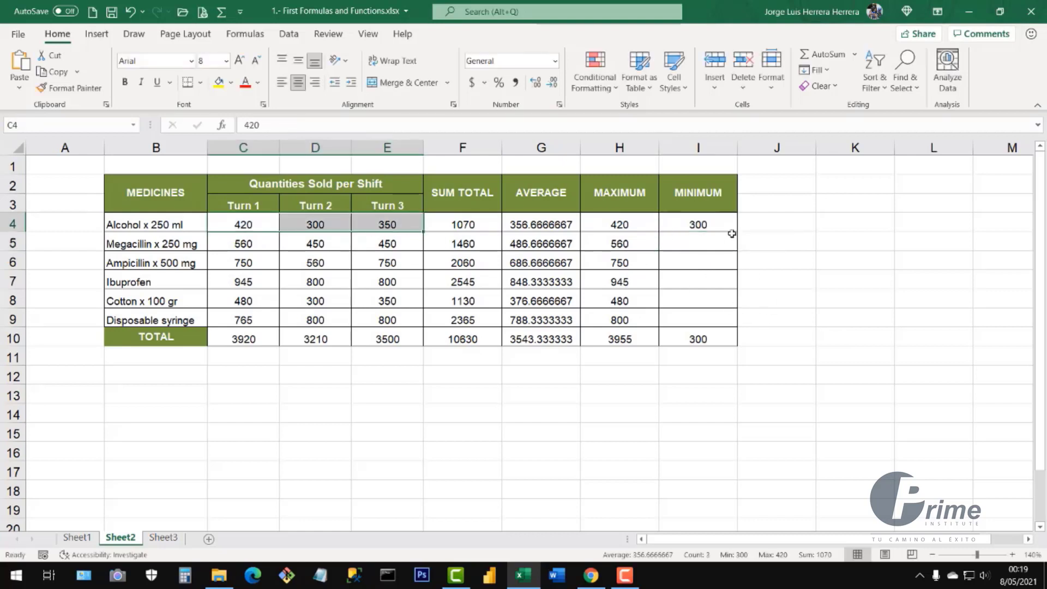
pyautogui.click(708, 224)
# Set the Alcohol x 250 ml quantities to 120 for Turn 3 and 850 for Turn 2
pyautogui.click(342, 227)
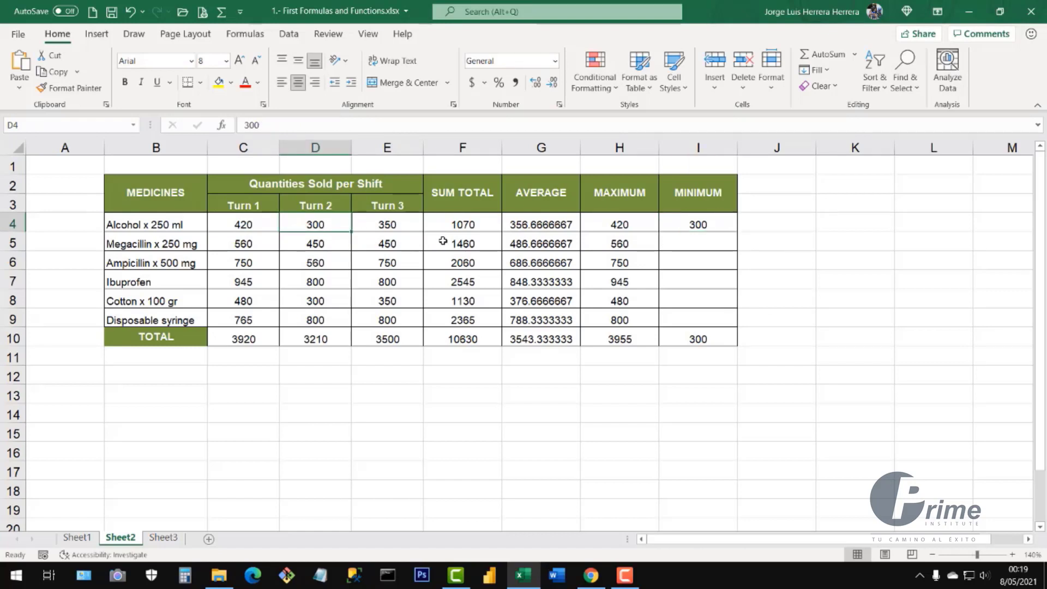
pyautogui.press('Right')
pyautogui.write('120')
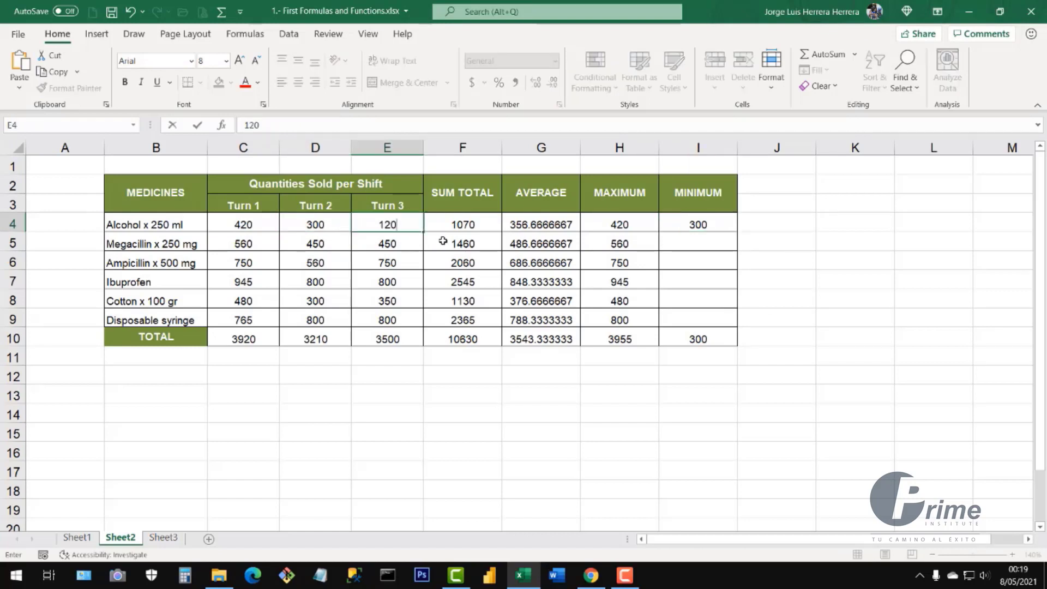
pyautogui.press('Return')
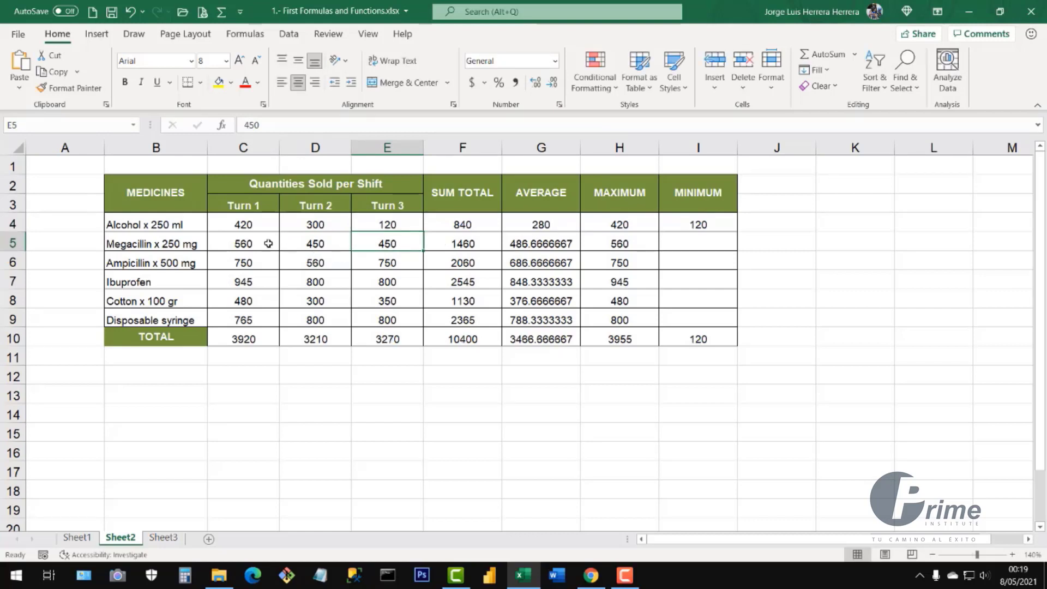
pyautogui.click(307, 223)
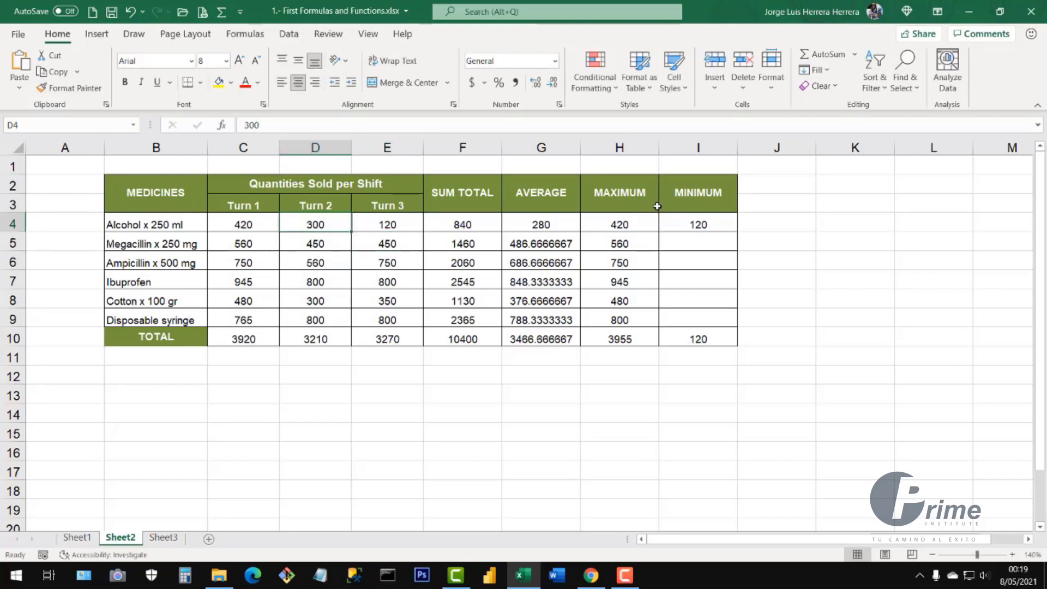
pyautogui.write('850')
pyautogui.press('Return')
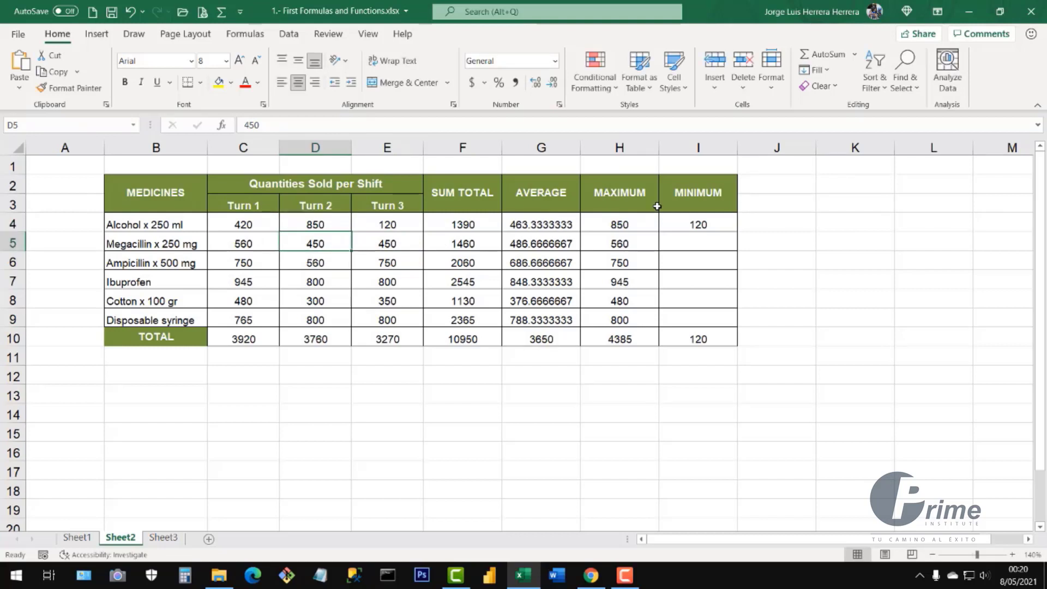
# Check the maximum in cell H4 and fill the minimum formula from I4 down to I9
pyautogui.click(634, 225)
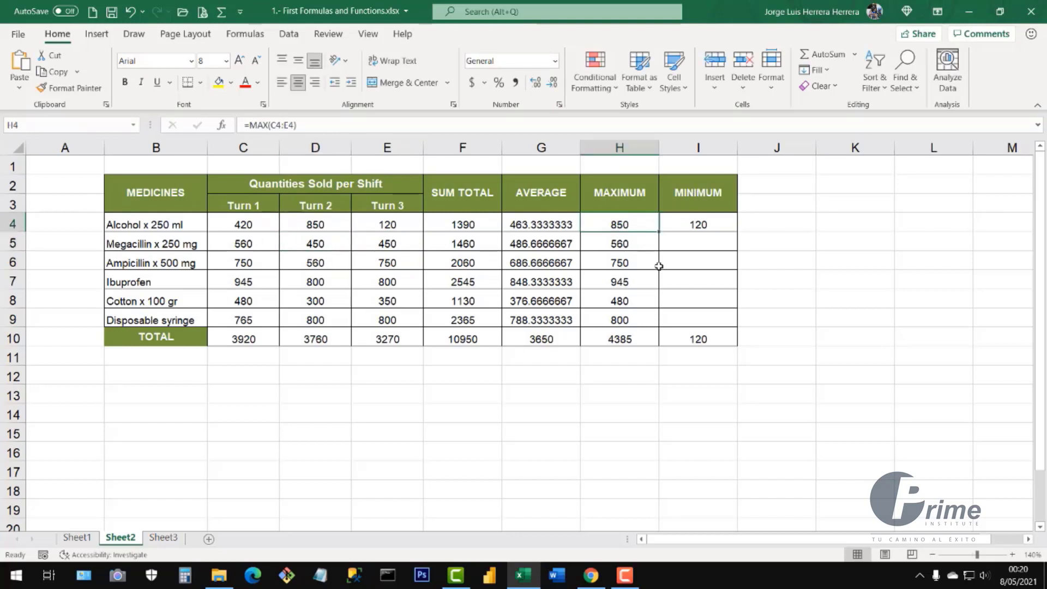
pyautogui.click(708, 221)
pyautogui.moveTo(736, 233); pyautogui.dragTo(733, 325)
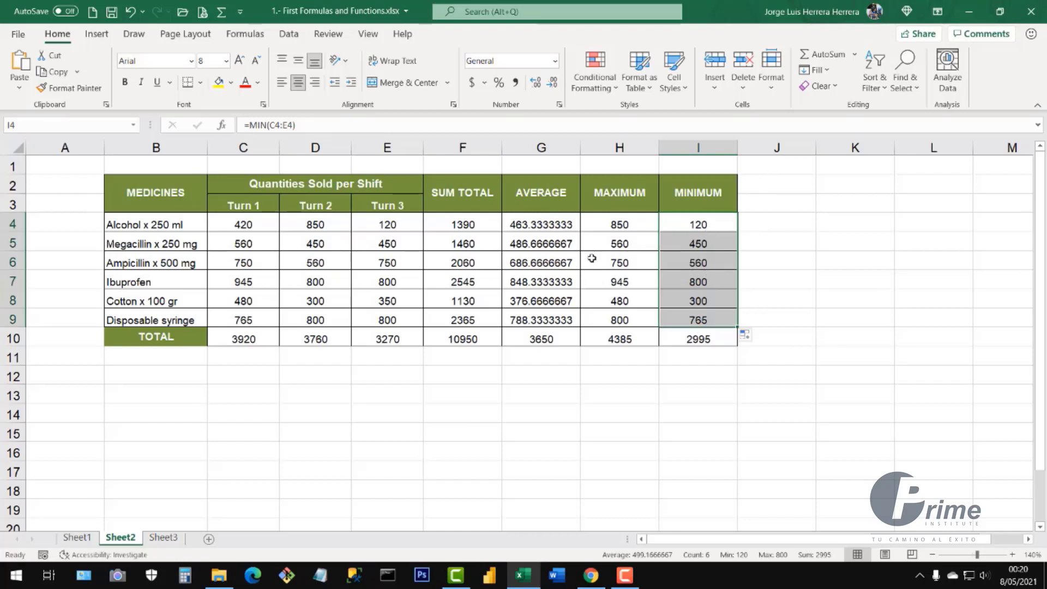
# Review the sum, average, maximum and minimum formulas in cells F4 to I4 and the list of functions AutoSum offers
pyautogui.click(595, 241)
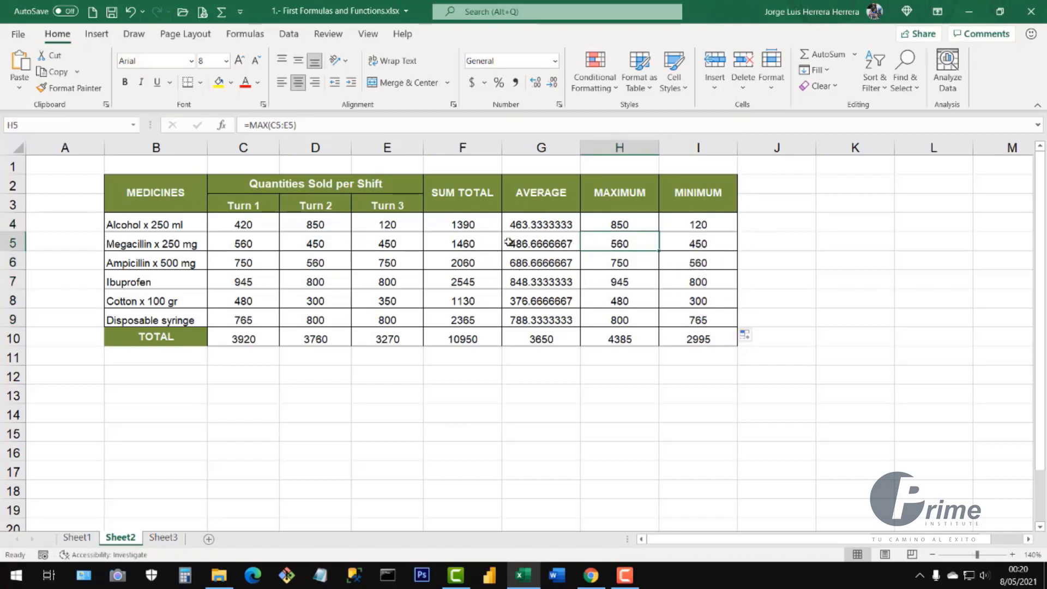
pyautogui.click(526, 256)
pyautogui.click(472, 225)
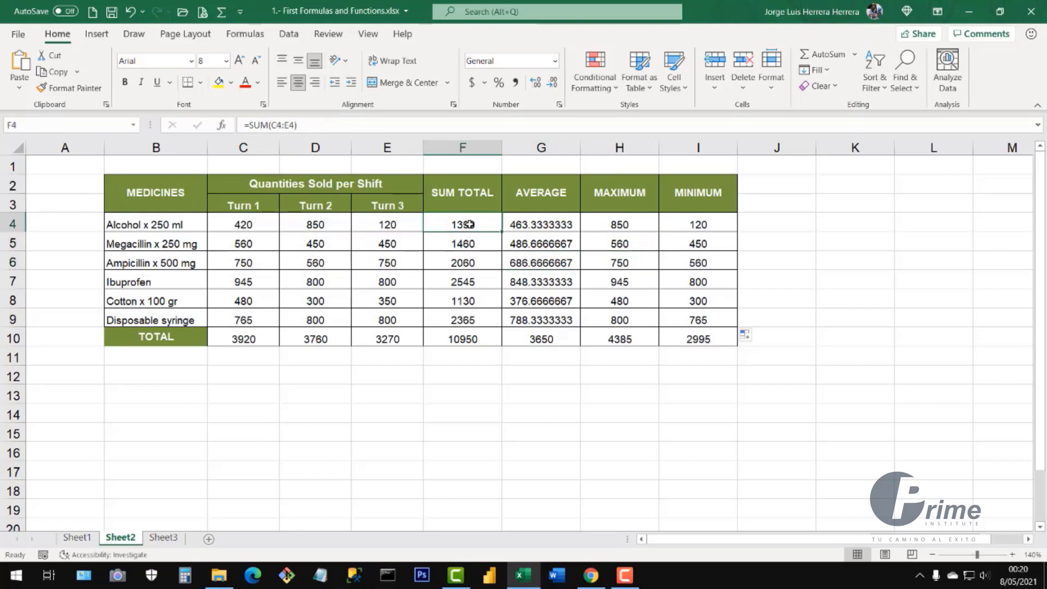
pyautogui.click(521, 223)
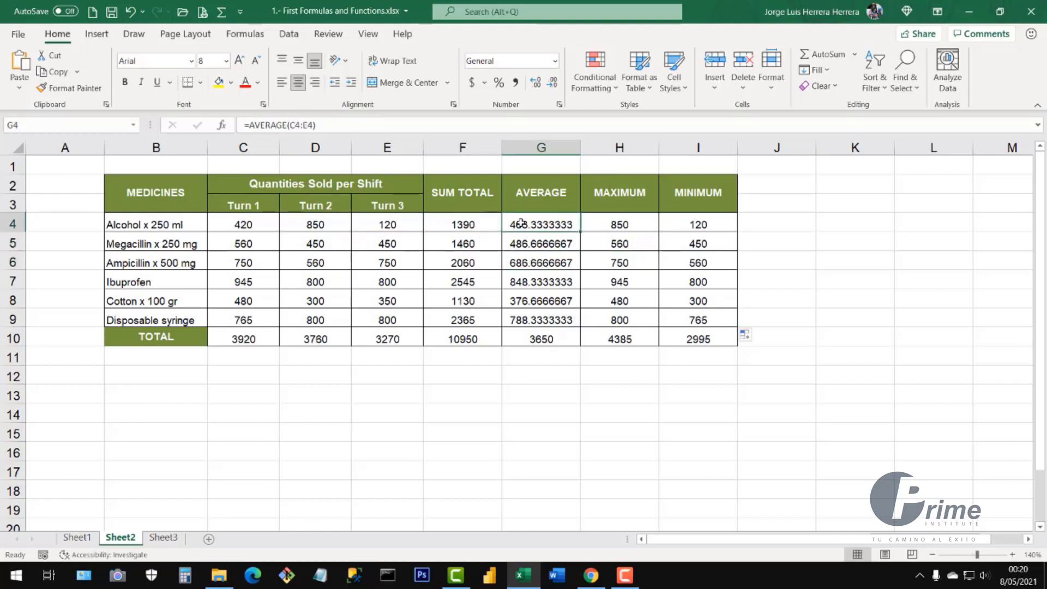
pyautogui.click(601, 226)
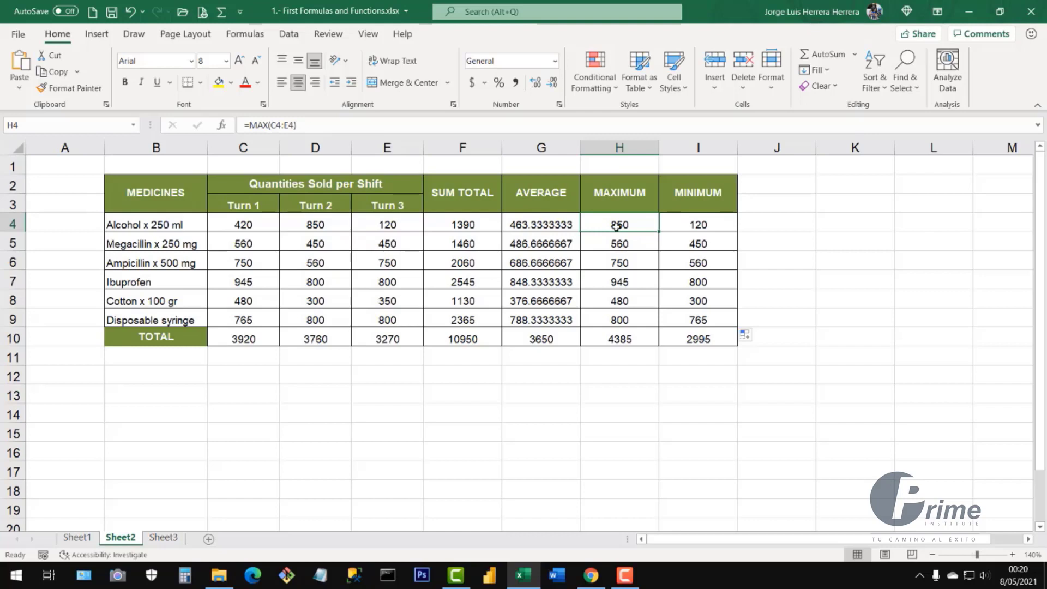
pyautogui.click(687, 227)
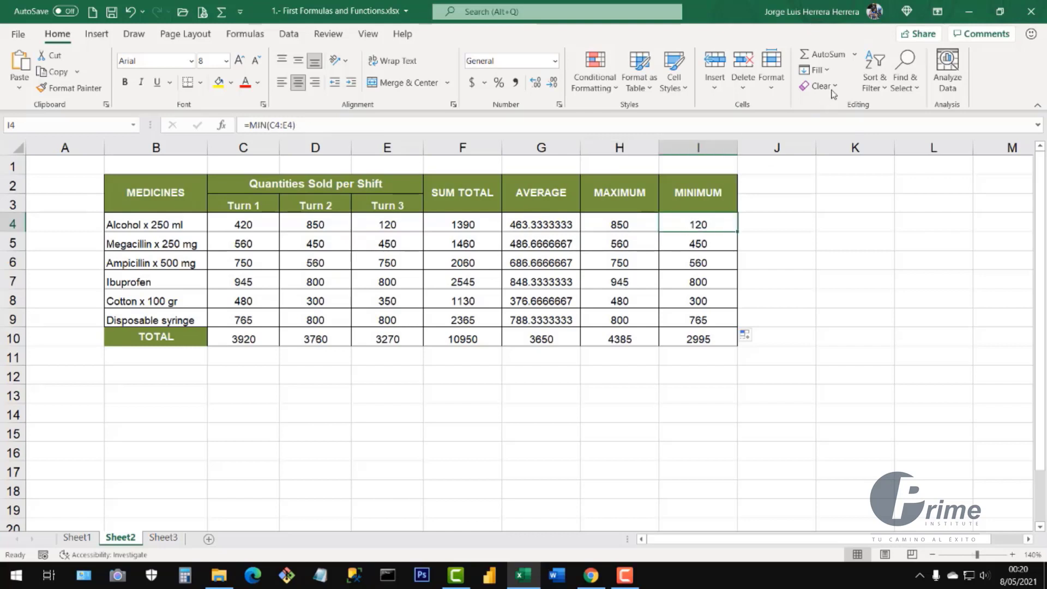
pyautogui.click(855, 54)
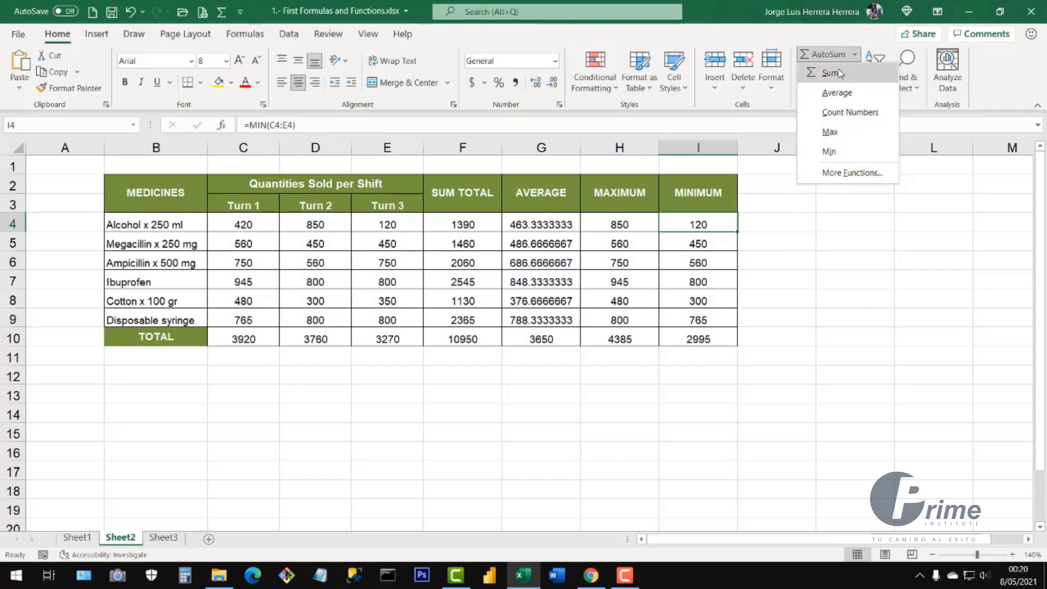
pyautogui.click(841, 281)
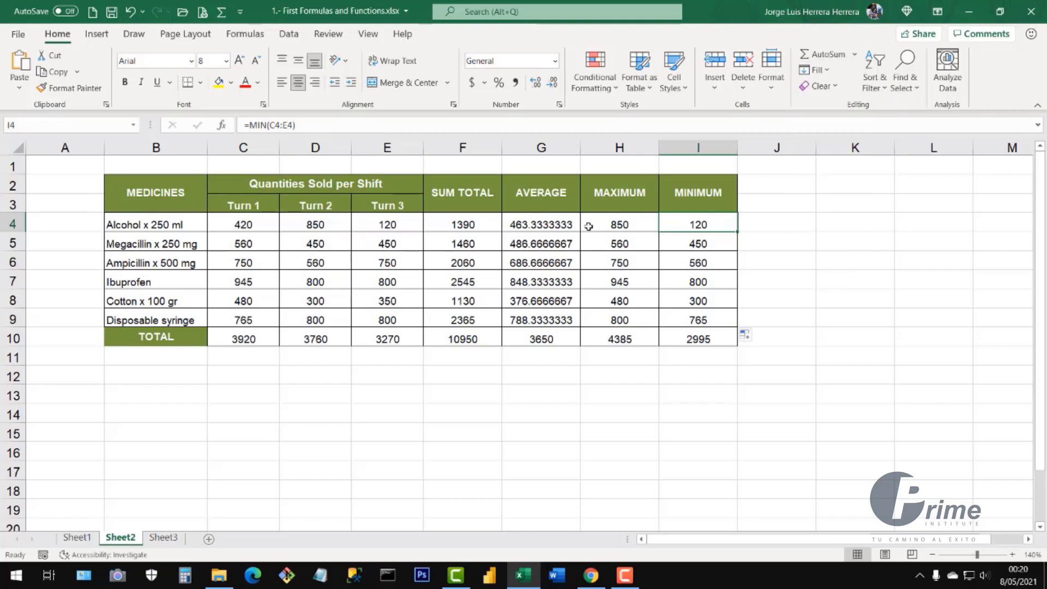
# Format the averages in the range G4:G10 to show one decimal place
pyautogui.click(547, 223)
pyautogui.moveTo(548, 247); pyautogui.dragTo(543, 339)
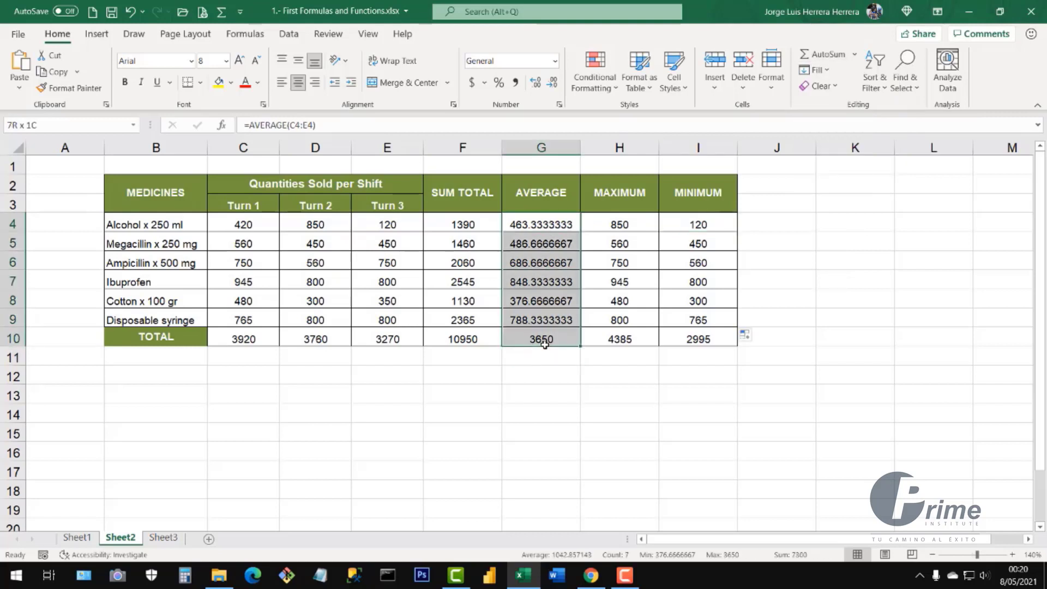
pyautogui.click(555, 411)
pyautogui.moveTo(556, 225); pyautogui.dragTo(551, 339)
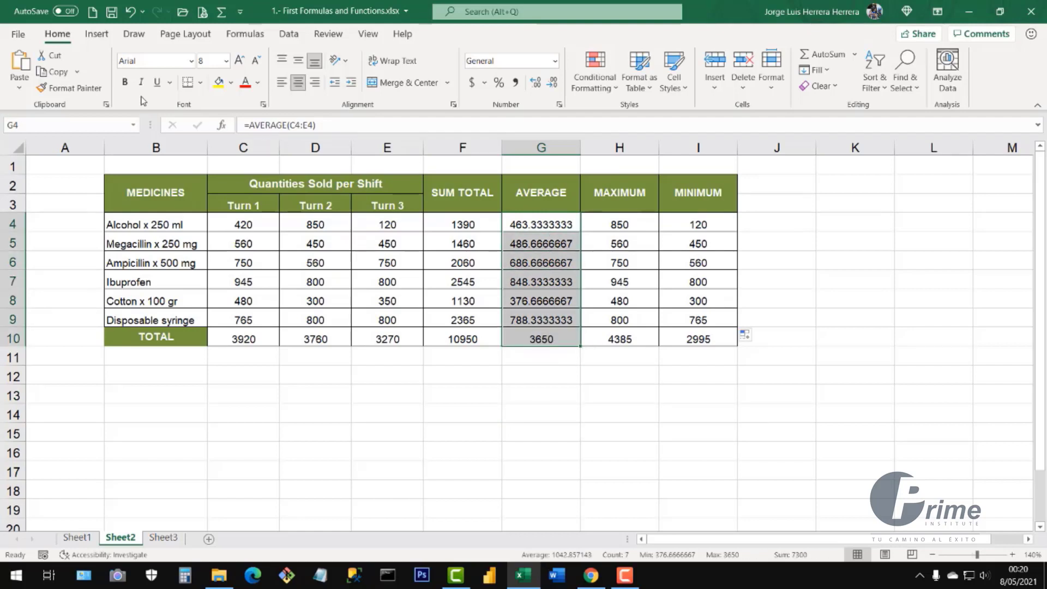
pyautogui.click(552, 85)
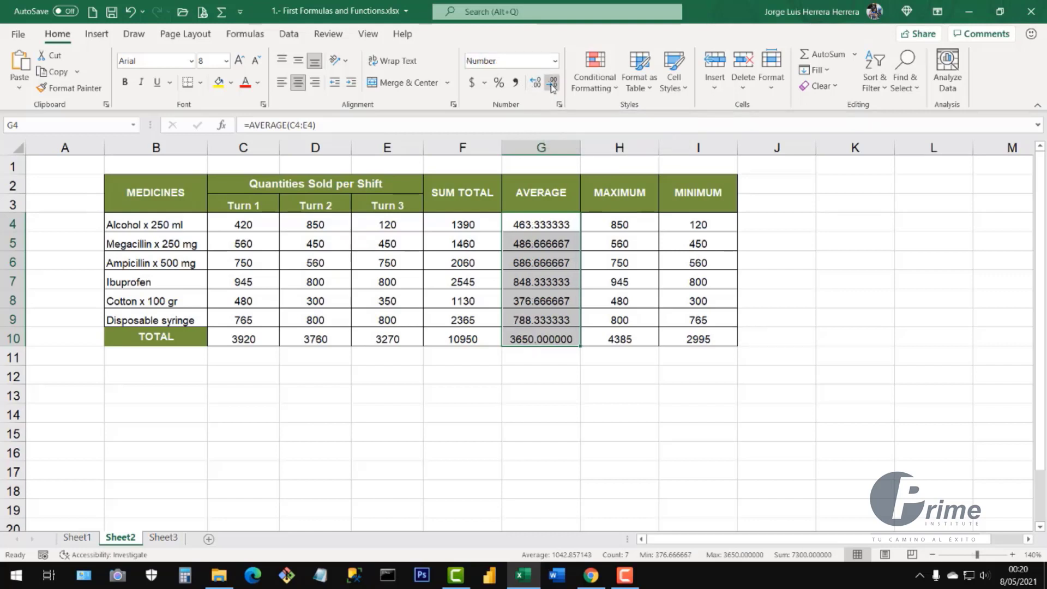
pyautogui.click(552, 84)
pyautogui.click(552, 84)
pyautogui.click(552, 84)
pyautogui.click(553, 84)
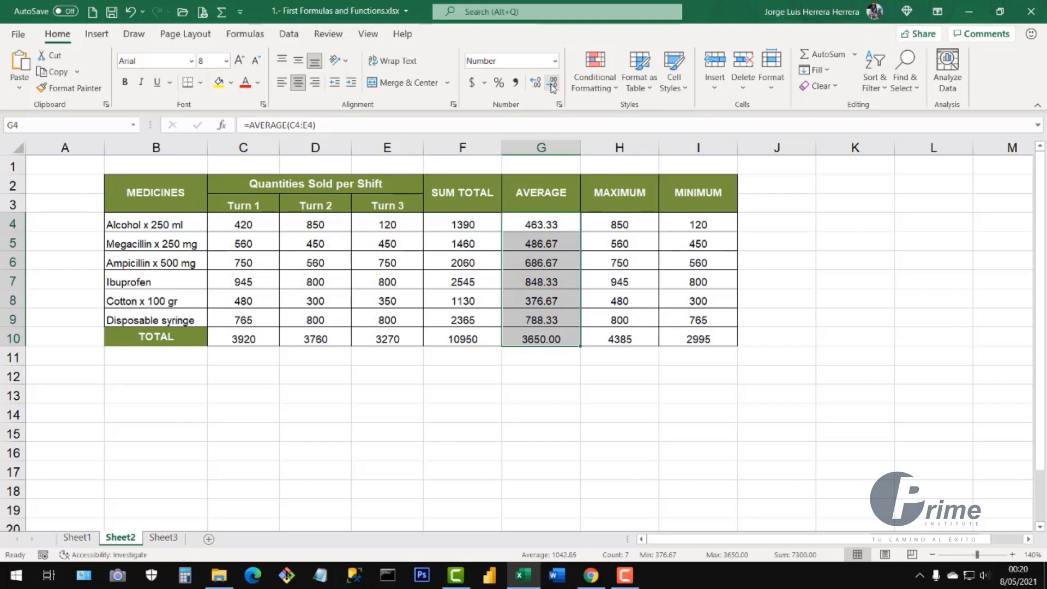
pyautogui.click(552, 84)
pyautogui.click(552, 85)
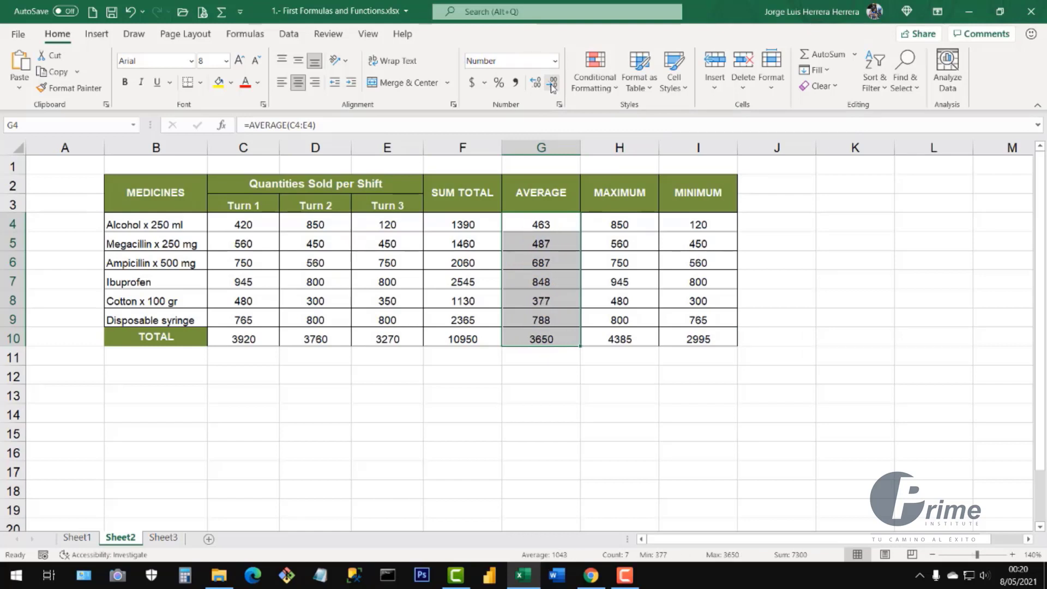
pyautogui.click(534, 84)
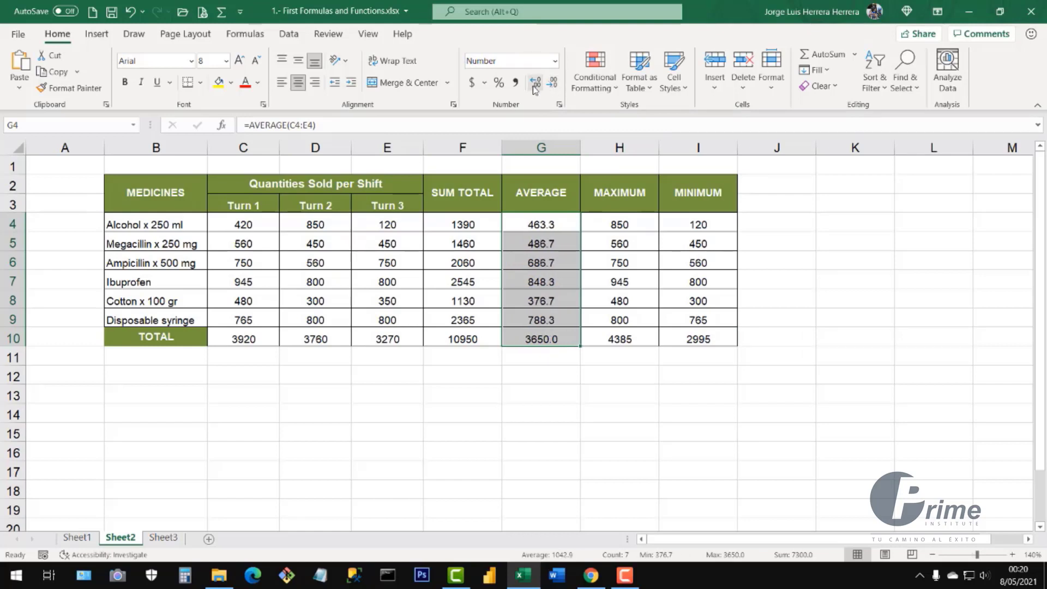
pyautogui.click(535, 87)
pyautogui.click(552, 84)
pyautogui.click(563, 446)
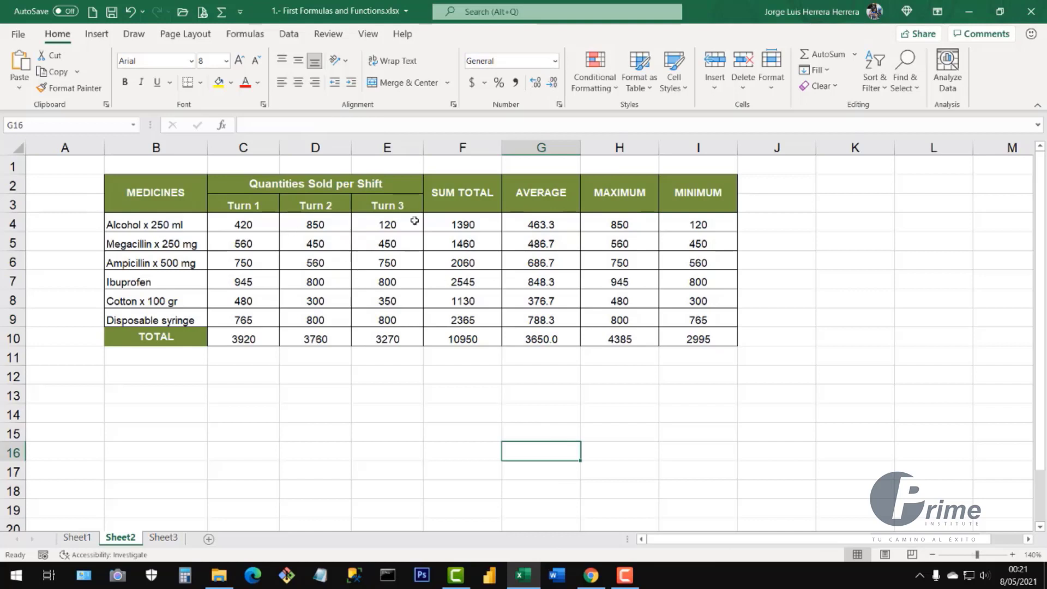
# Review the completed table values and the column total formulas in cells C10 to F10
pyautogui.moveTo(243, 226); pyautogui.dragTo(684, 334)
pyautogui.click(575, 406)
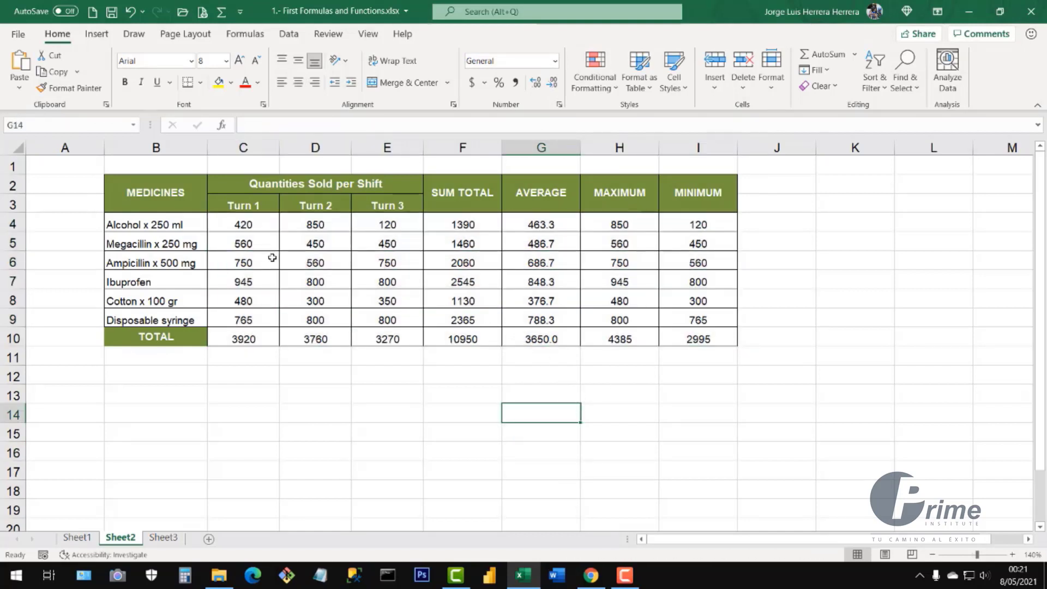
pyautogui.click(243, 341)
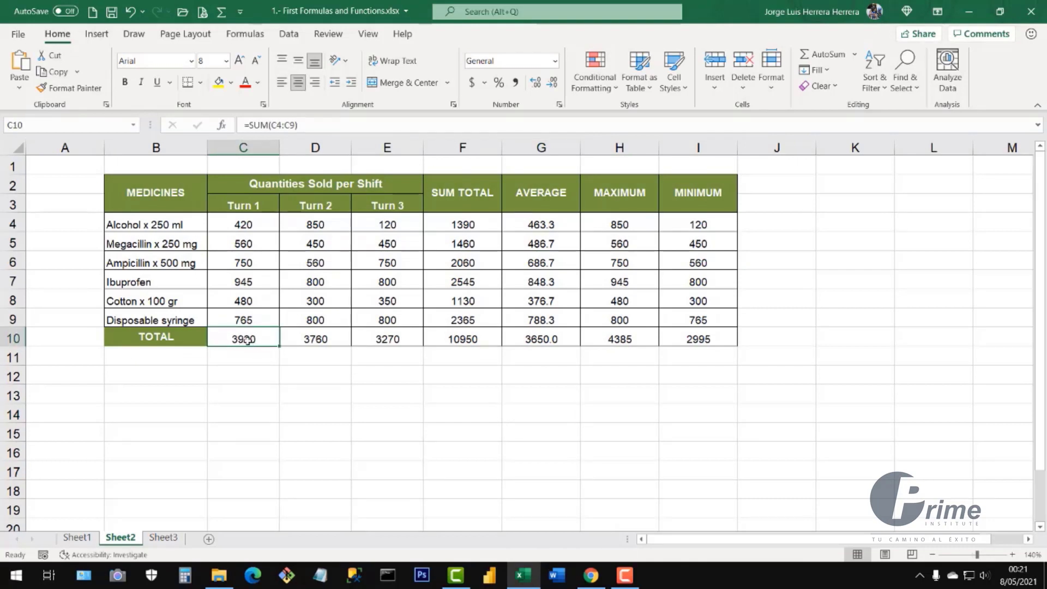
pyautogui.click(316, 342)
pyautogui.click(394, 342)
pyautogui.click(493, 342)
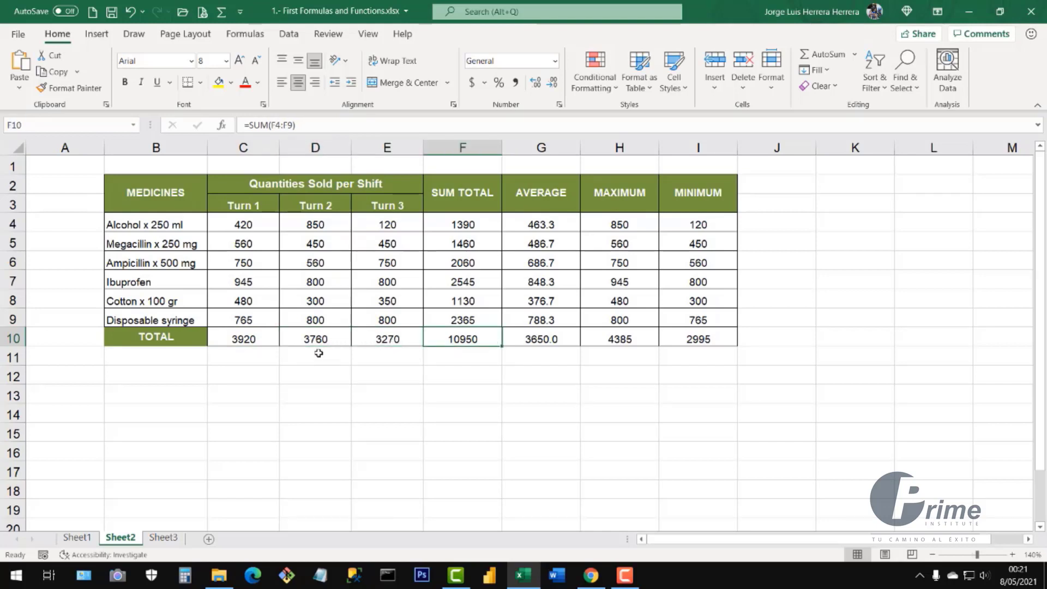
# Format the table values in C4:I10 with a thousands separator and no decimal places
pyautogui.click(480, 372)
pyautogui.moveTo(244, 225); pyautogui.dragTo(686, 341)
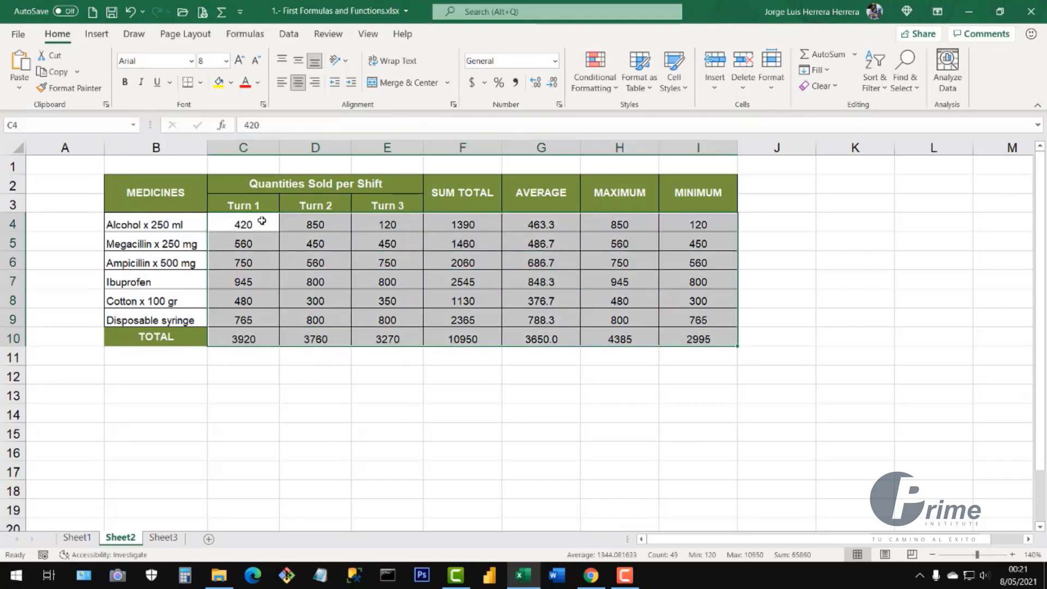
pyautogui.moveTo(247, 222); pyautogui.dragTo(690, 338)
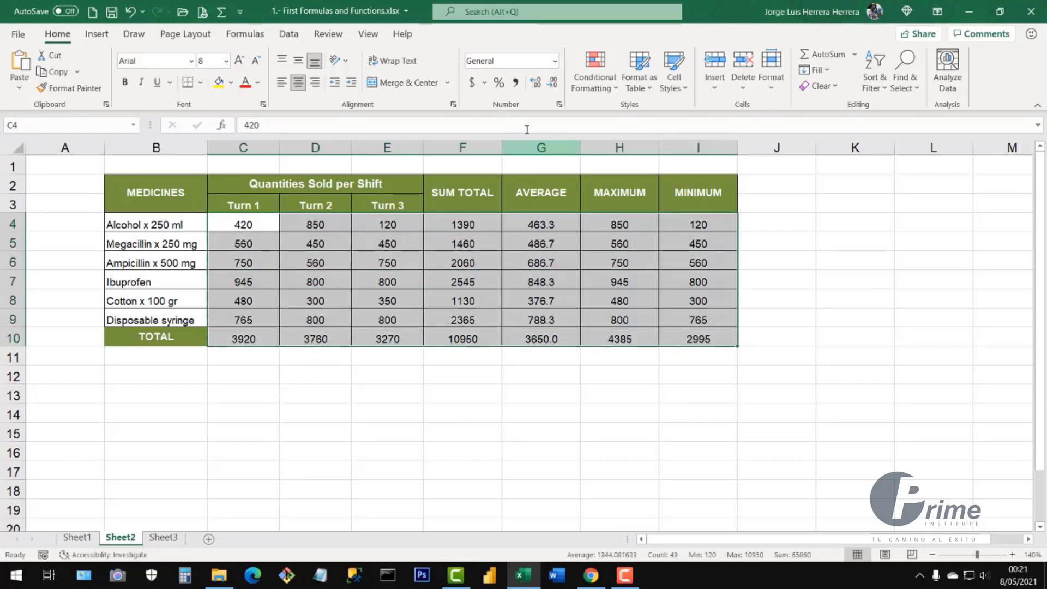
pyautogui.click(517, 88)
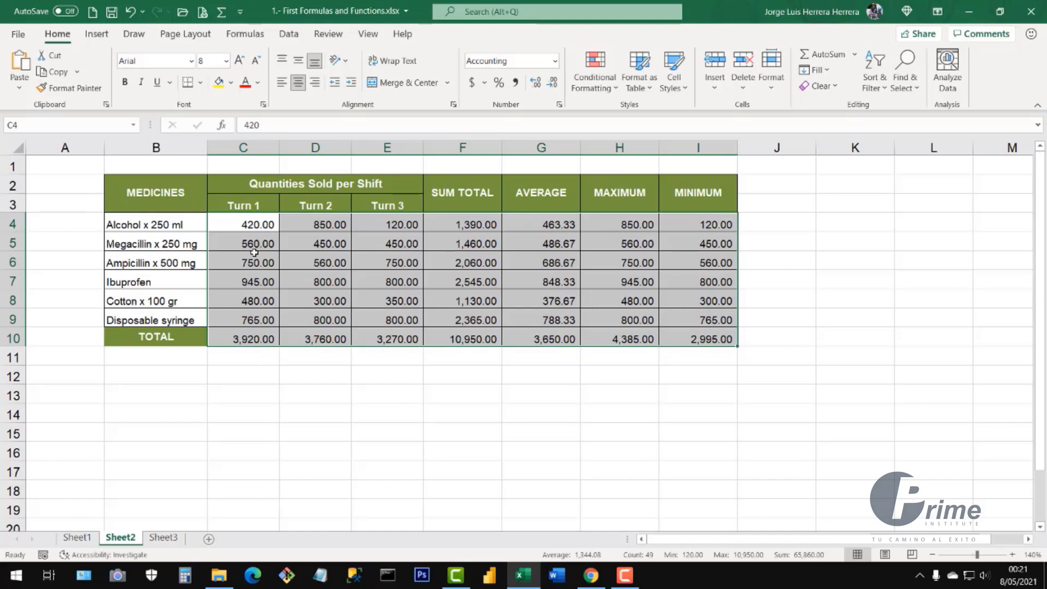
pyautogui.click(554, 85)
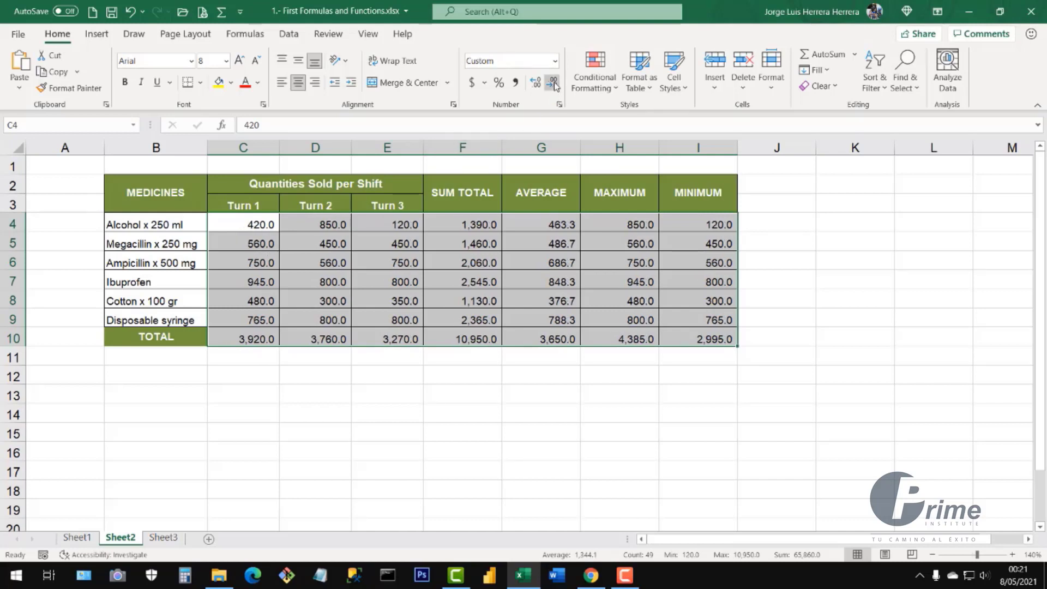
pyautogui.click(554, 85)
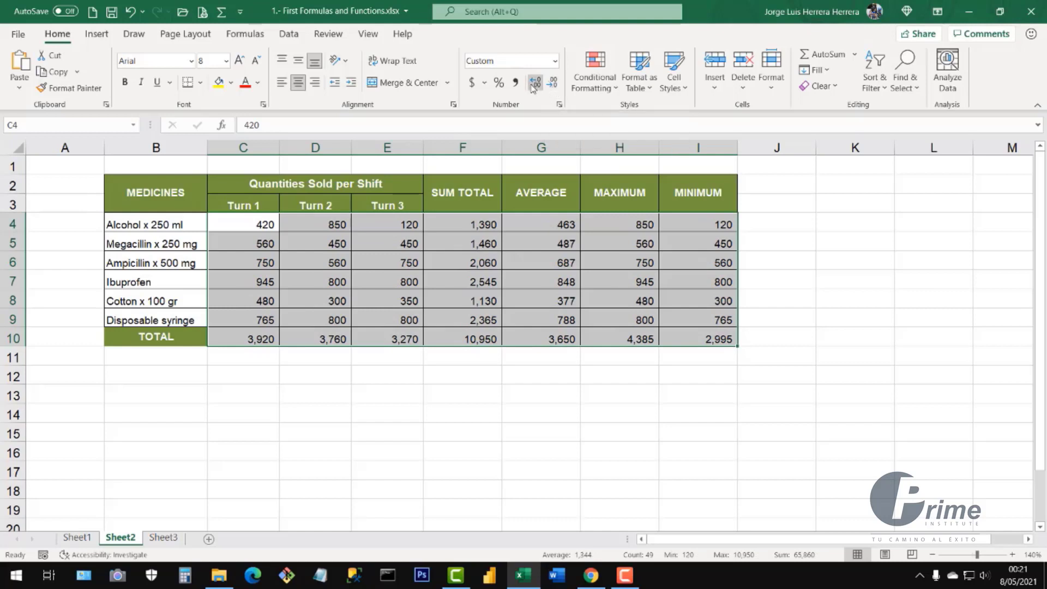
pyautogui.click(534, 86)
pyautogui.click(553, 85)
pyautogui.click(610, 334)
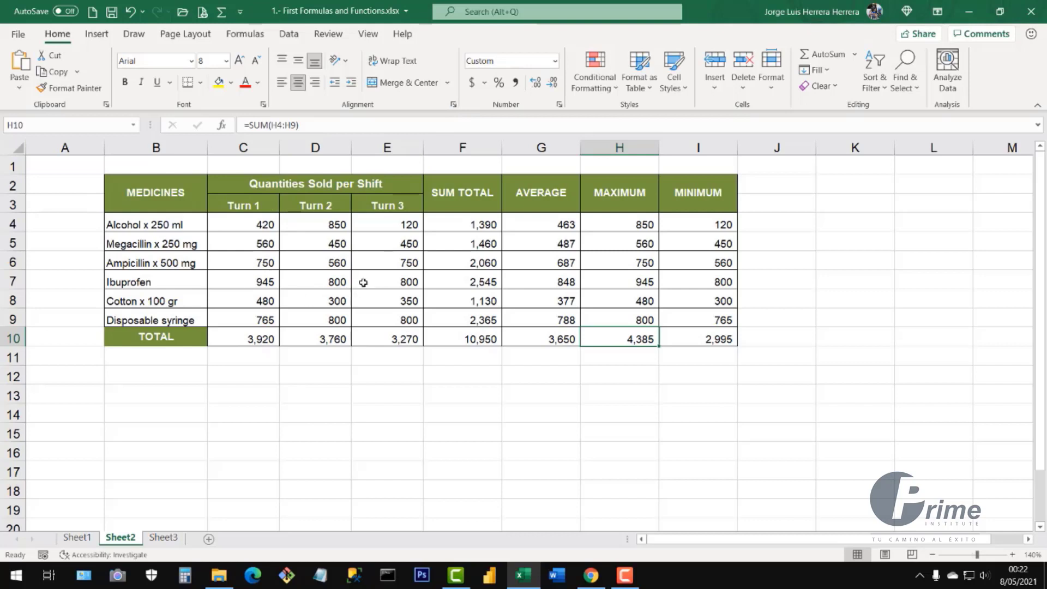
# Review the formulas in cells F8 and I4 back to F4, and the list of functions AutoSum offers
pyautogui.click(489, 292)
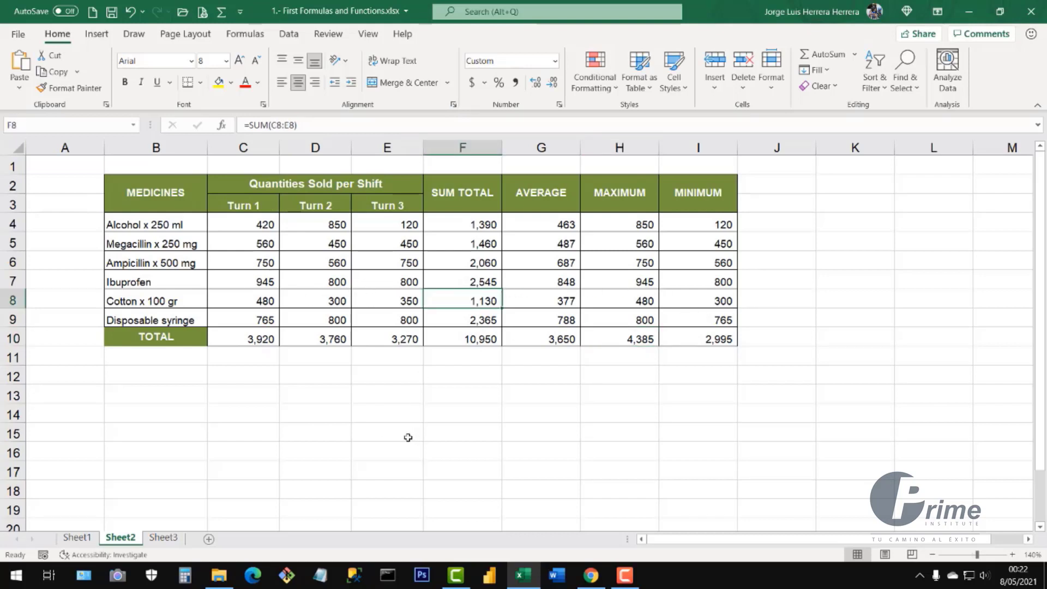
pyautogui.click(381, 417)
pyautogui.click(354, 244)
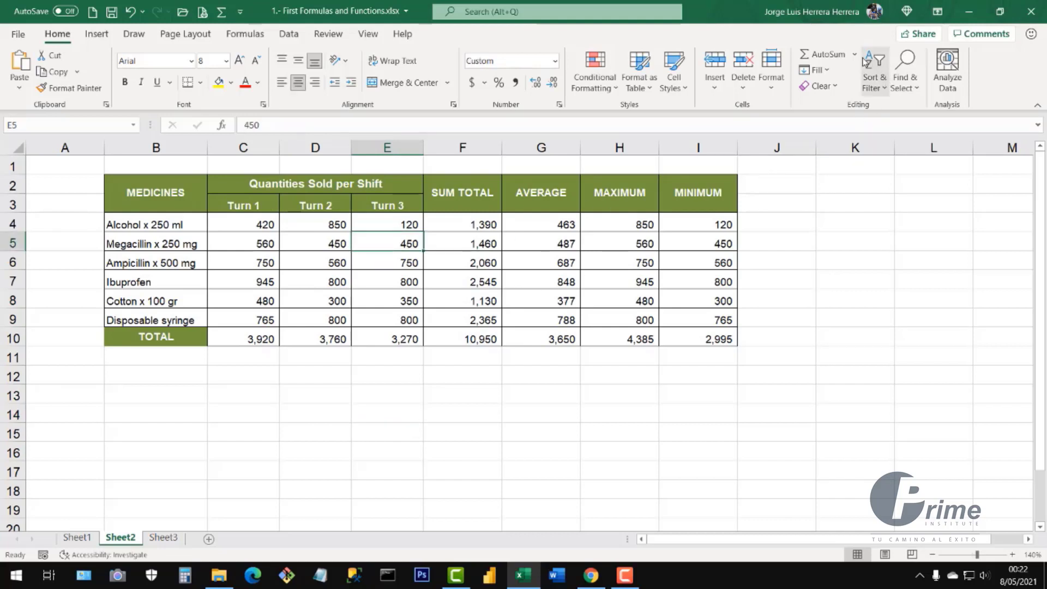
pyautogui.click(855, 55)
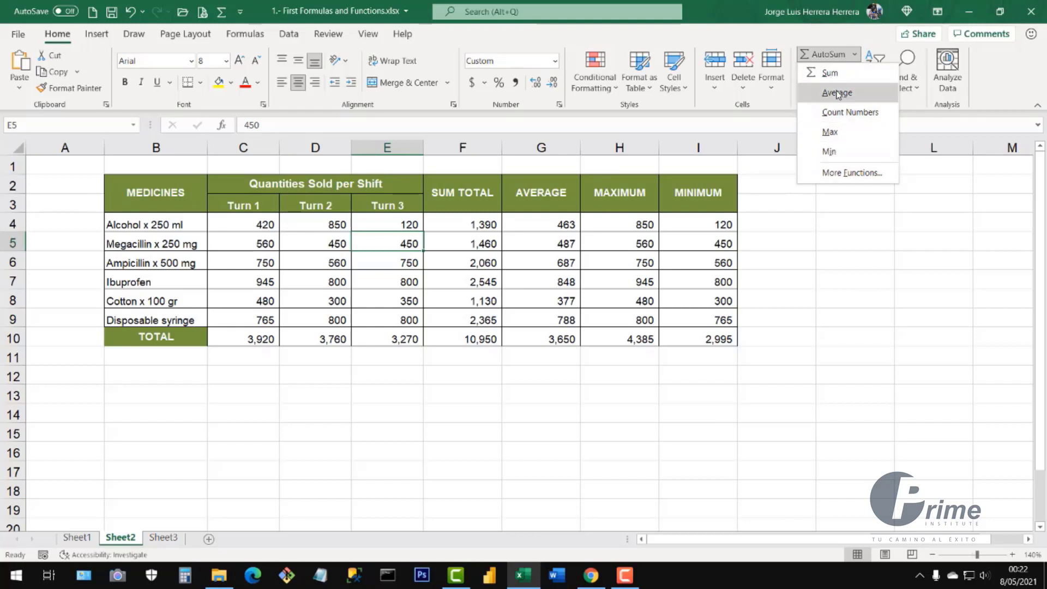
pyautogui.click(798, 255)
pyautogui.click(695, 224)
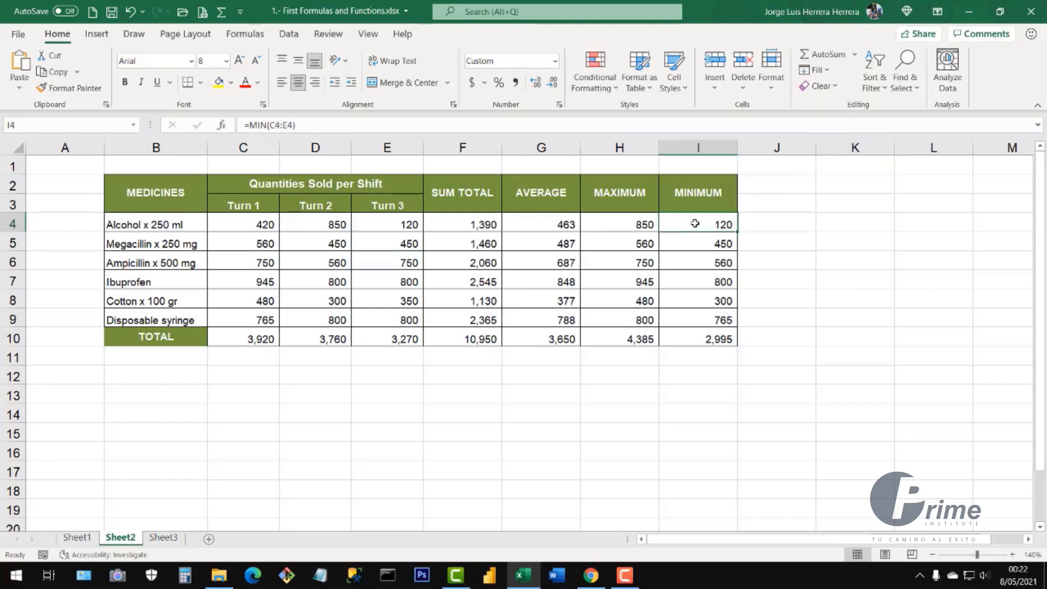
pyautogui.click(625, 225)
pyautogui.click(545, 227)
pyautogui.click(470, 228)
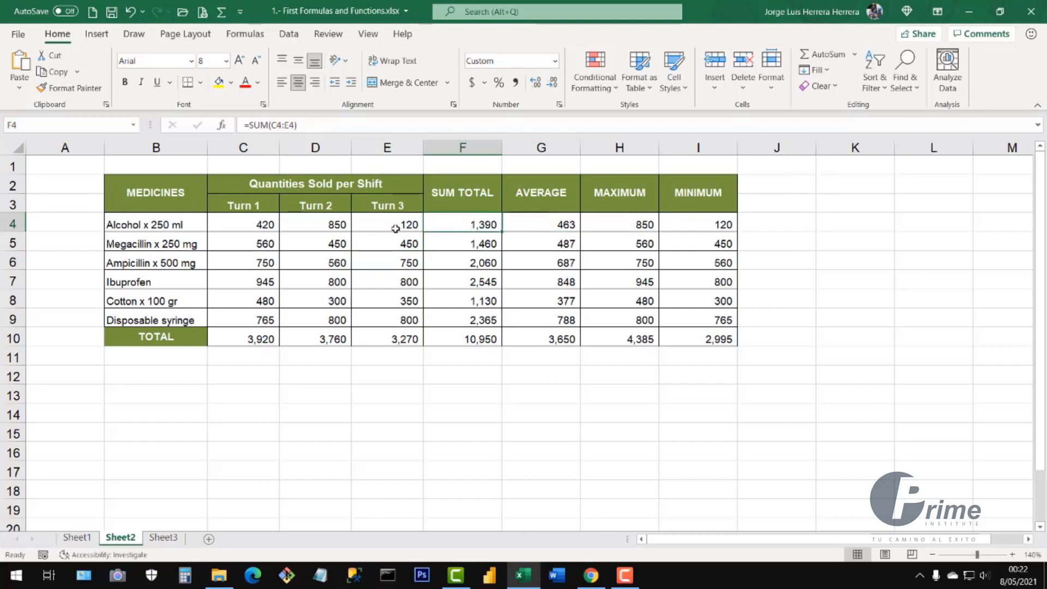
pyautogui.click(395, 229)
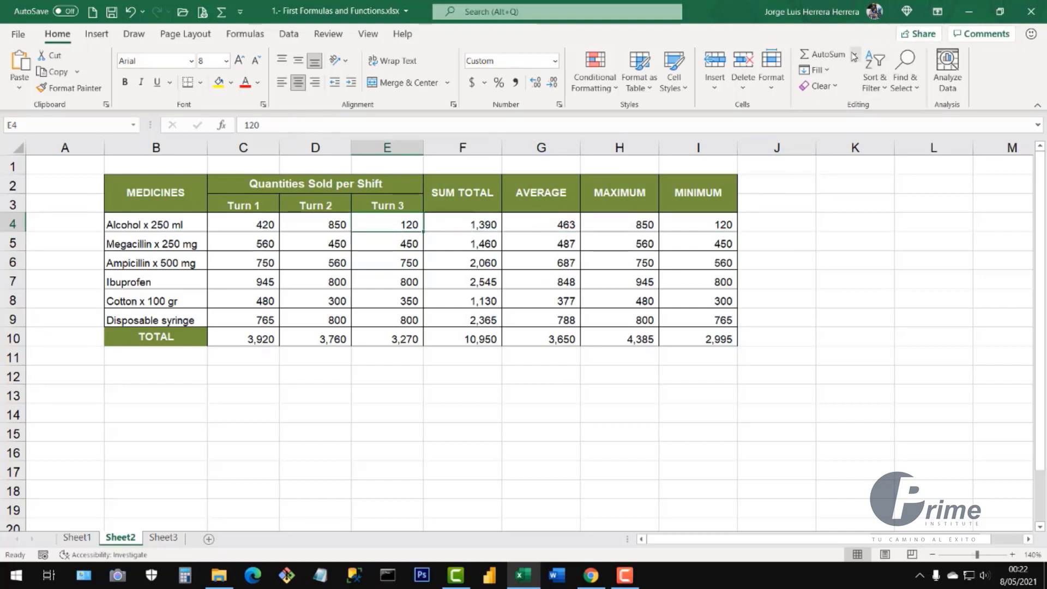
pyautogui.click(854, 57)
pyautogui.click(771, 293)
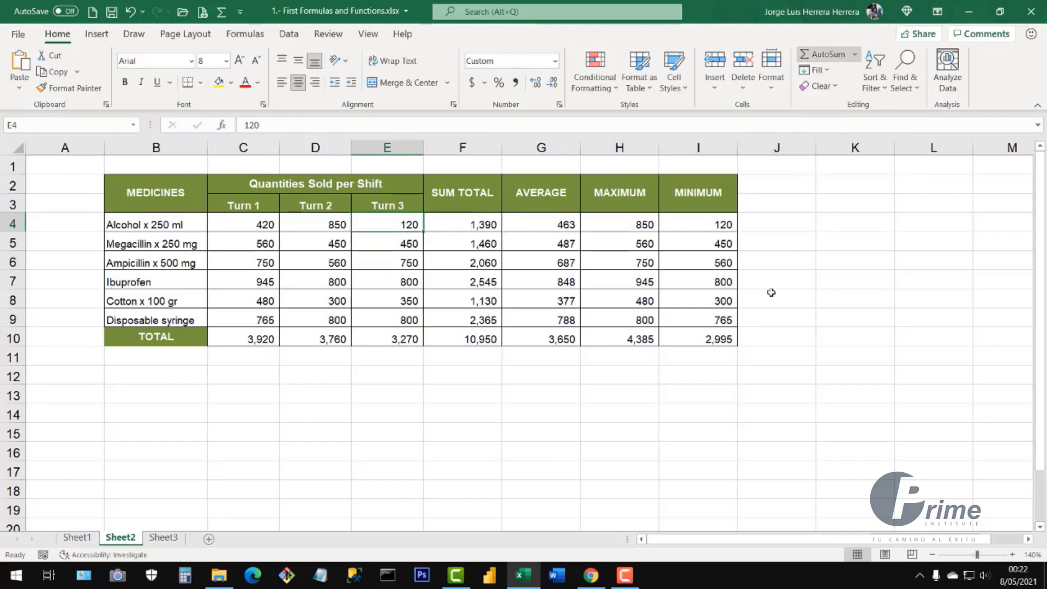
pyautogui.click(462, 452)
pyautogui.click(410, 391)
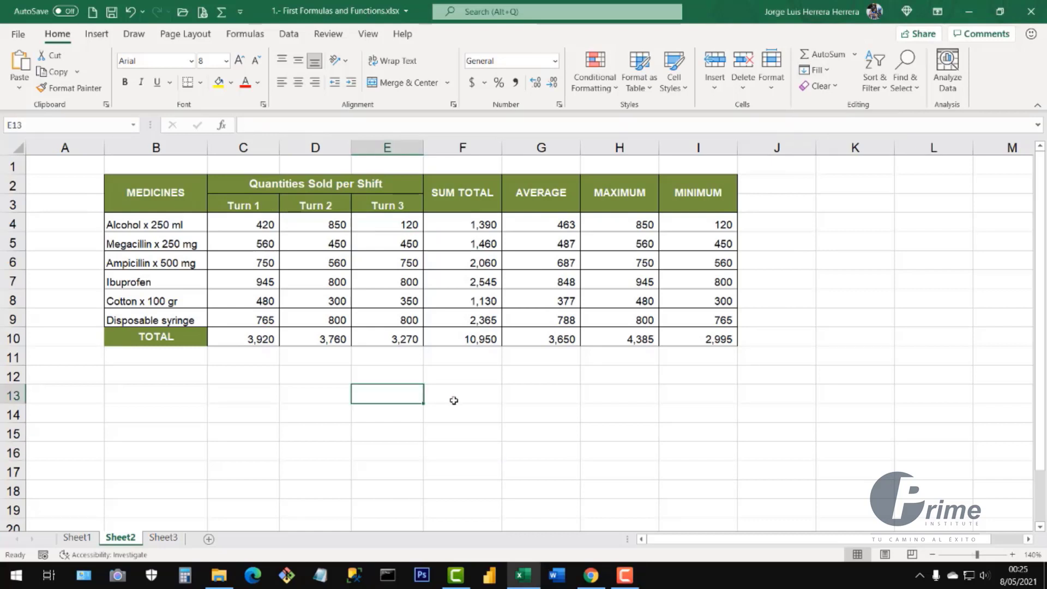
# Open Sheet3 and look over the payroll table B3:G16, including the employees in B4:B15 and the salaries in C4:C15
pyautogui.click(166, 542)
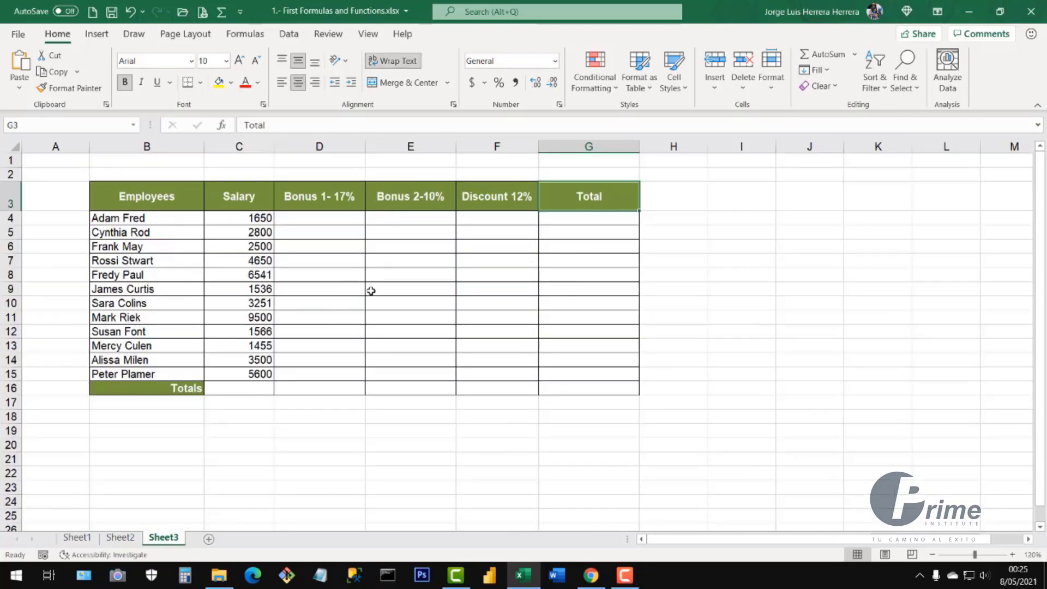
pyautogui.click(407, 276)
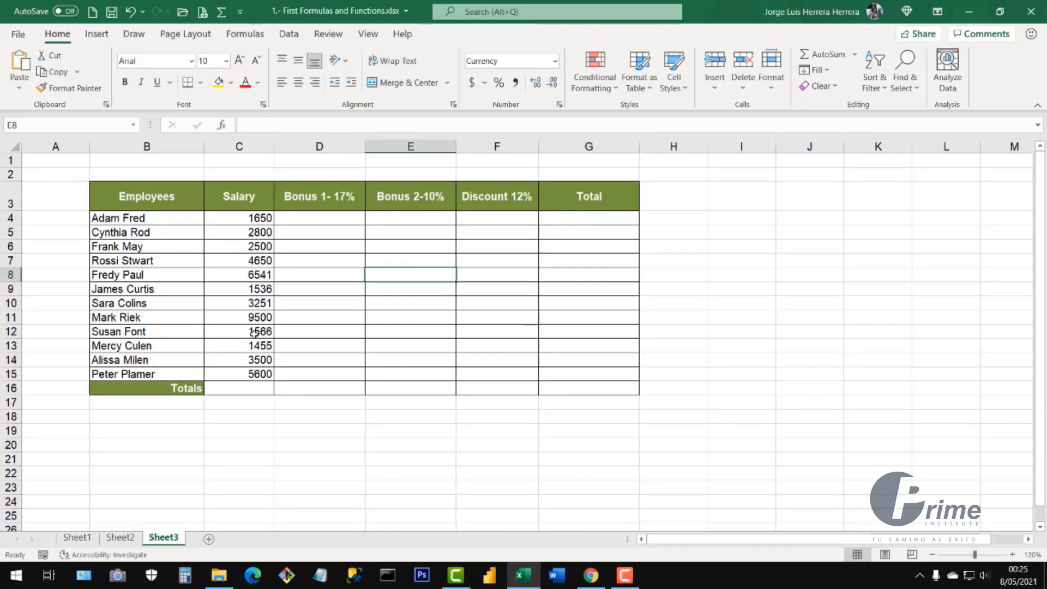
pyautogui.moveTo(168, 202); pyautogui.dragTo(612, 363)
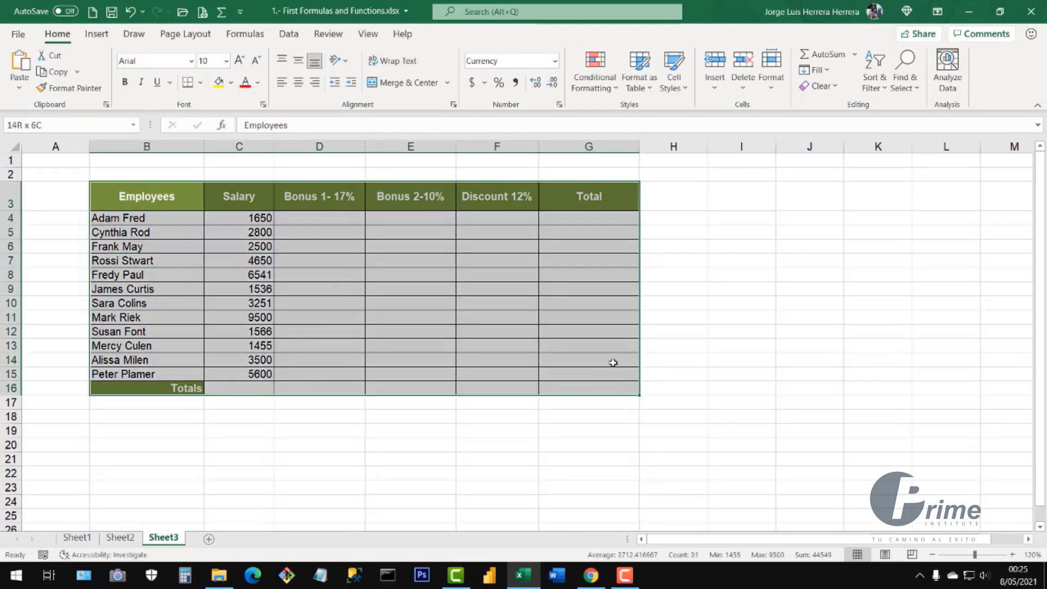
pyautogui.click(714, 315)
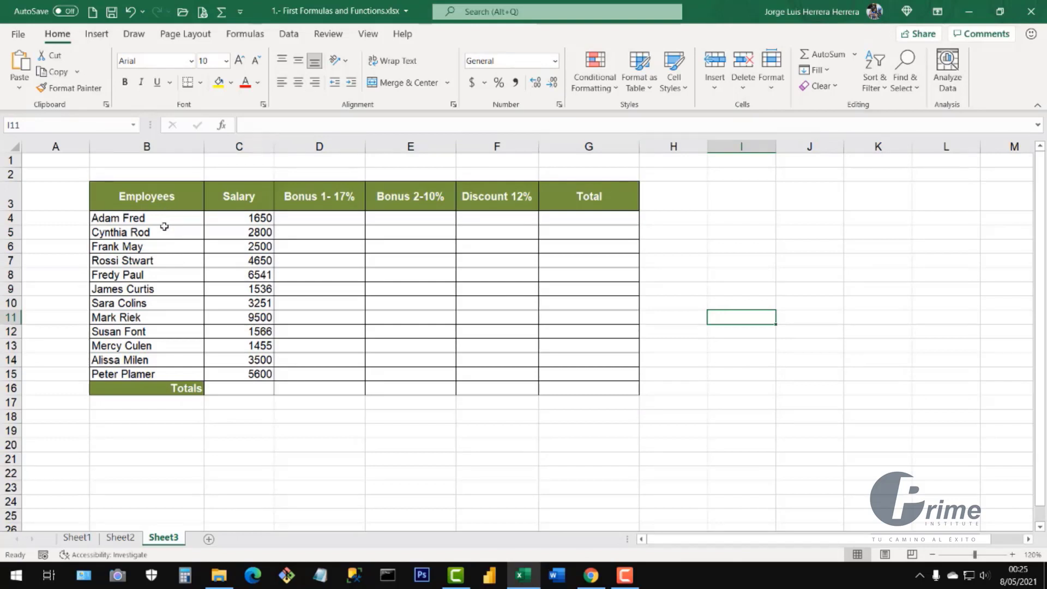
pyautogui.moveTo(165, 220); pyautogui.dragTo(167, 375)
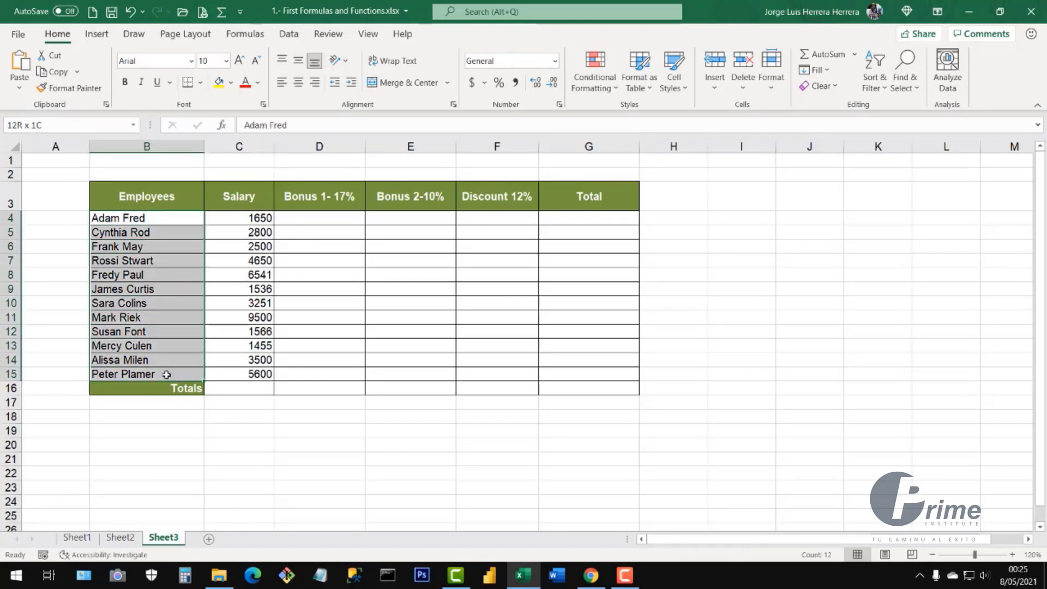
pyautogui.click(262, 219)
pyautogui.moveTo(261, 233); pyautogui.dragTo(255, 374)
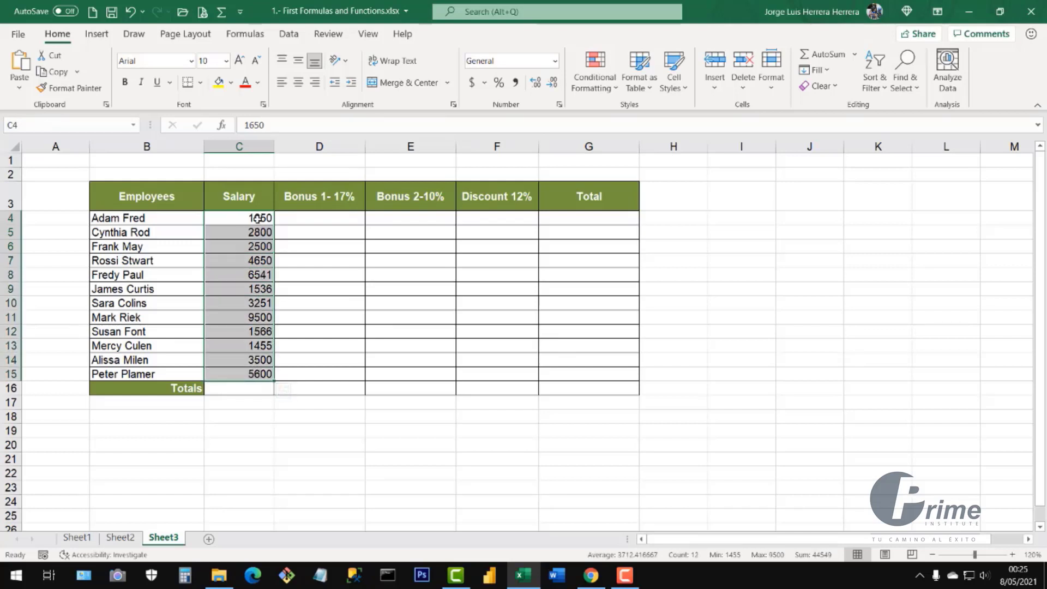
pyautogui.click(239, 288)
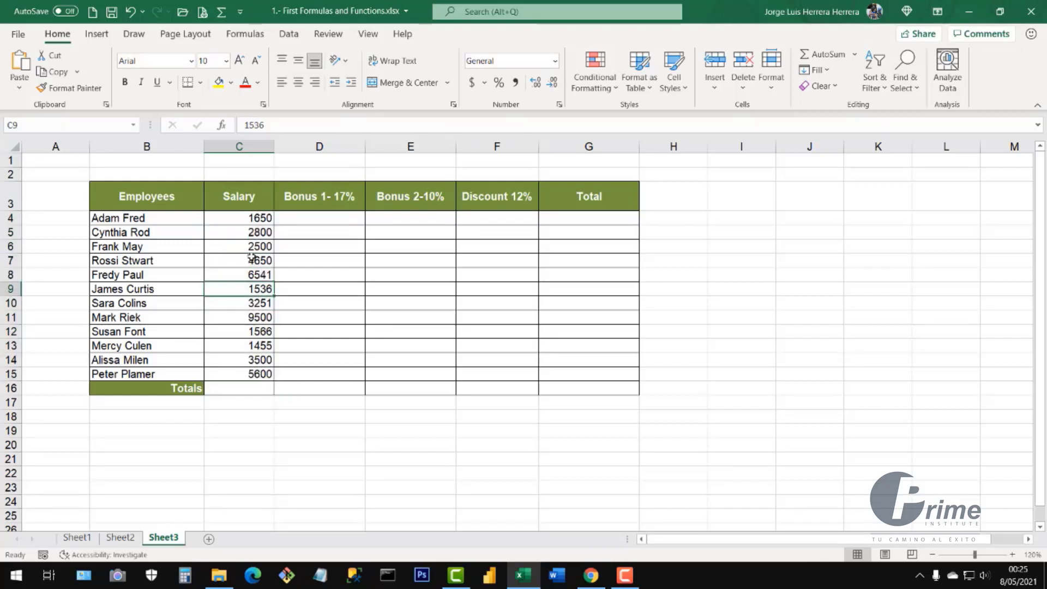
pyautogui.moveTo(257, 217); pyautogui.dragTo(252, 374)
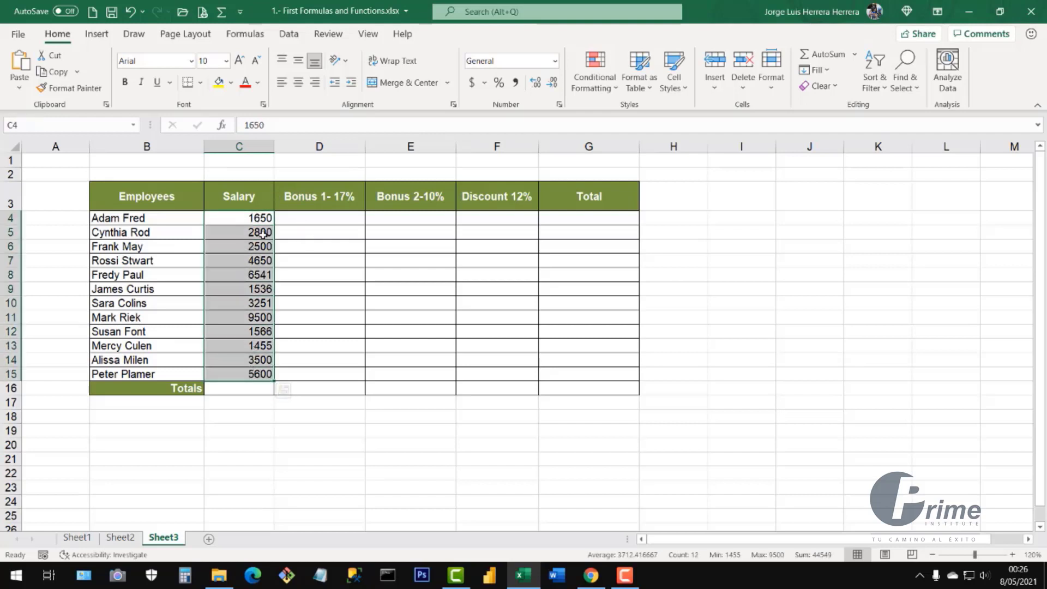
# Examine the Bonus 1- 17%, Bonus 2-10% and Discount 12% columns against the first salary in C4
pyautogui.moveTo(320, 199); pyautogui.dragTo(326, 376)
pyautogui.click(339, 205)
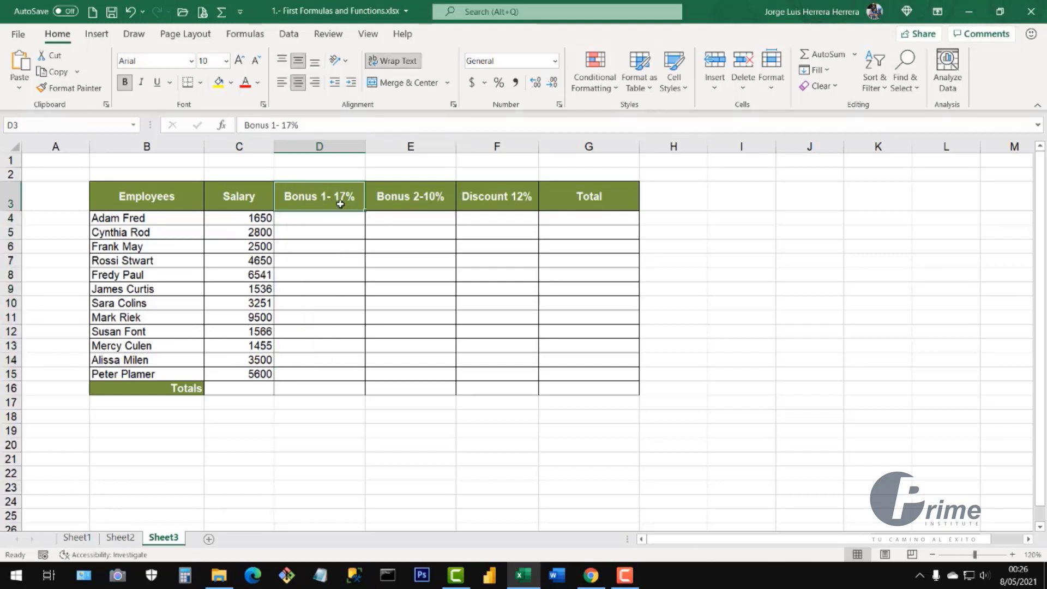
pyautogui.click(330, 216)
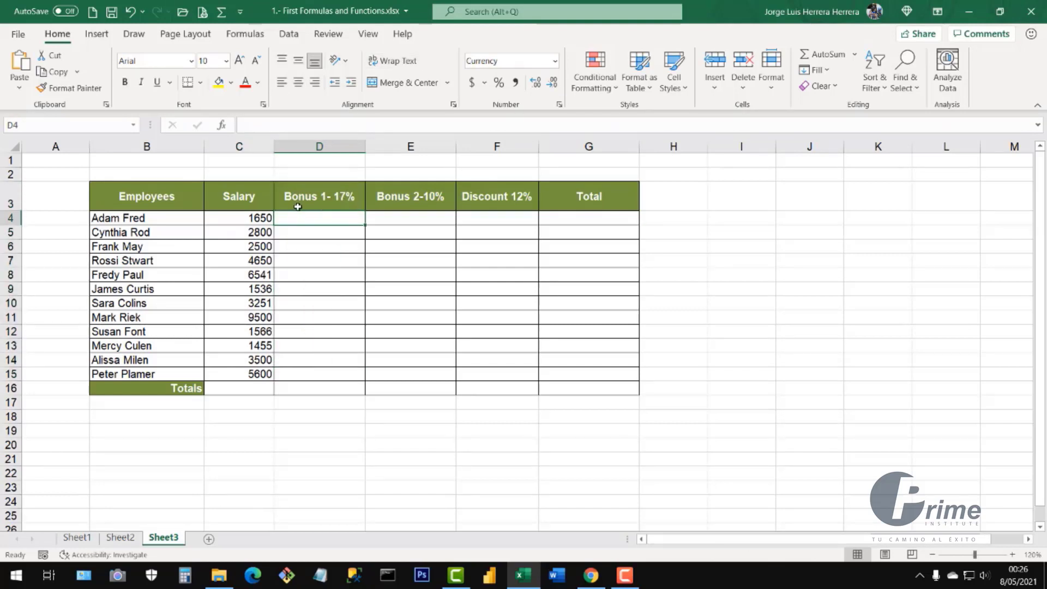
pyautogui.click(262, 218)
pyautogui.moveTo(421, 203); pyautogui.dragTo(417, 376)
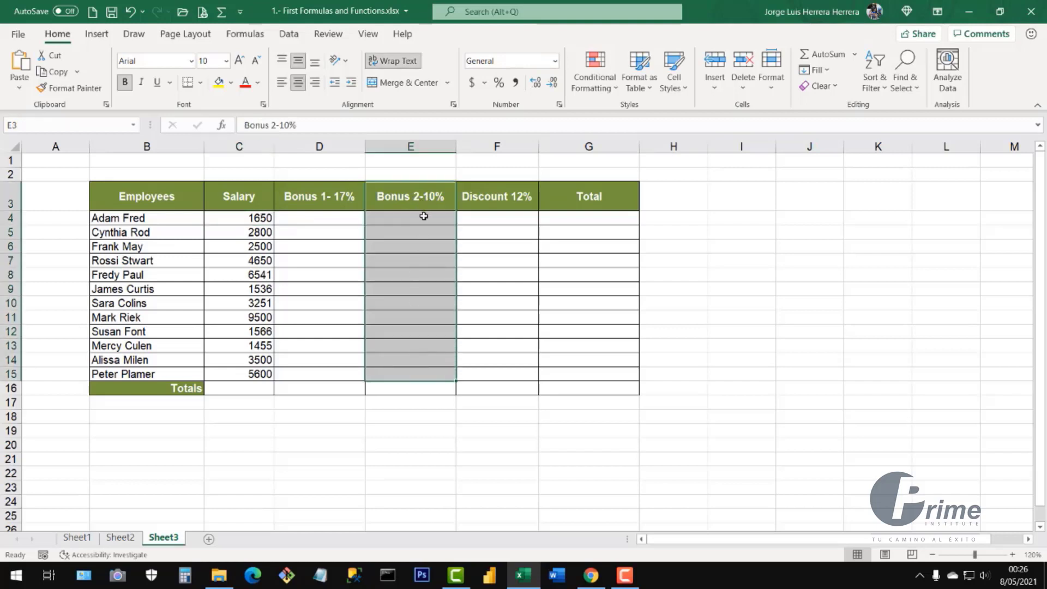
pyautogui.click(424, 216)
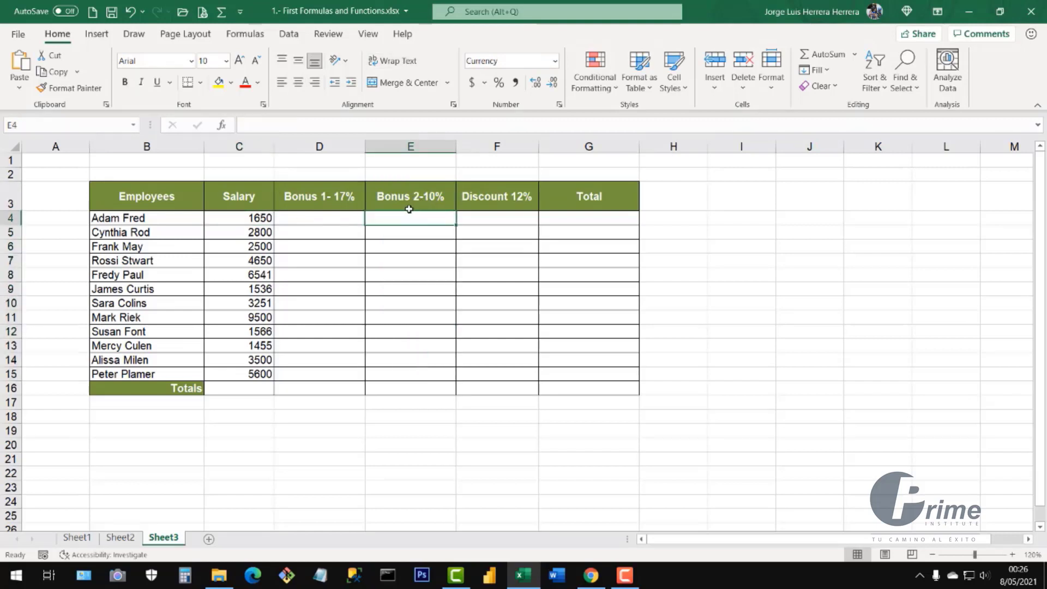
pyautogui.click(261, 214)
pyautogui.moveTo(504, 206); pyautogui.dragTo(503, 376)
pyautogui.click(485, 215)
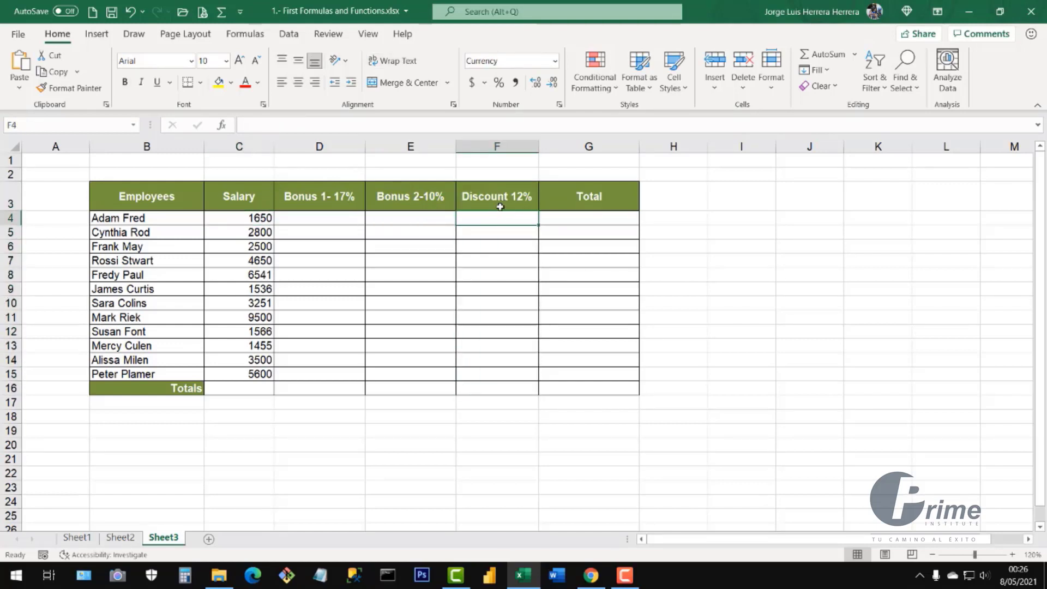
pyautogui.click(244, 216)
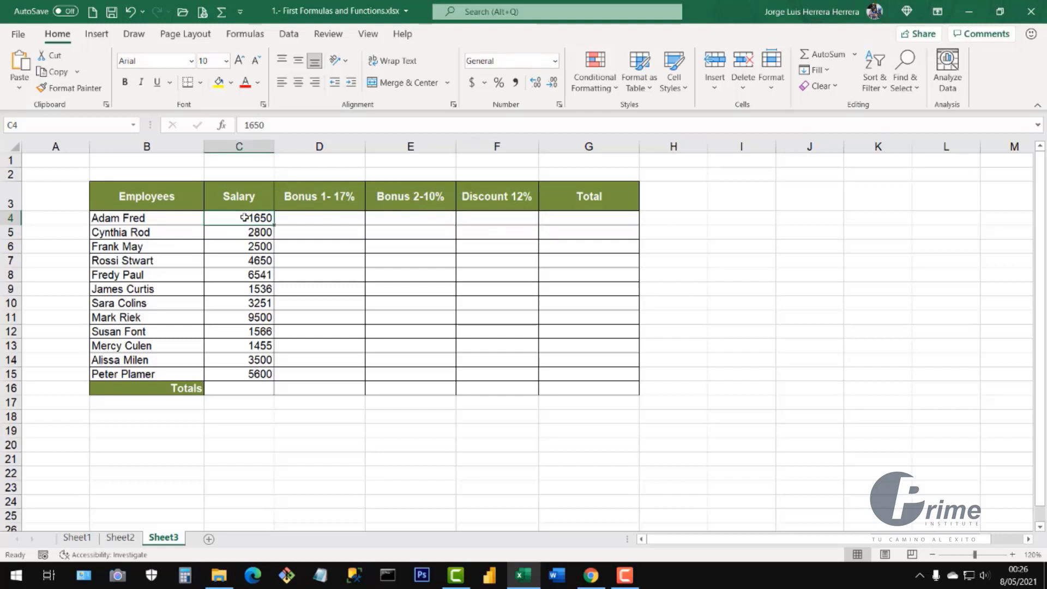
# Review the Bonus 1- 17%, Bonus 2-10%, Discount 12% and Total columns, the first salary in C4, and the Totals row C16:G16
pyautogui.moveTo(303, 198); pyautogui.dragTo(422, 380)
pyautogui.click(316, 197)
pyautogui.click(416, 198)
pyautogui.click(322, 197)
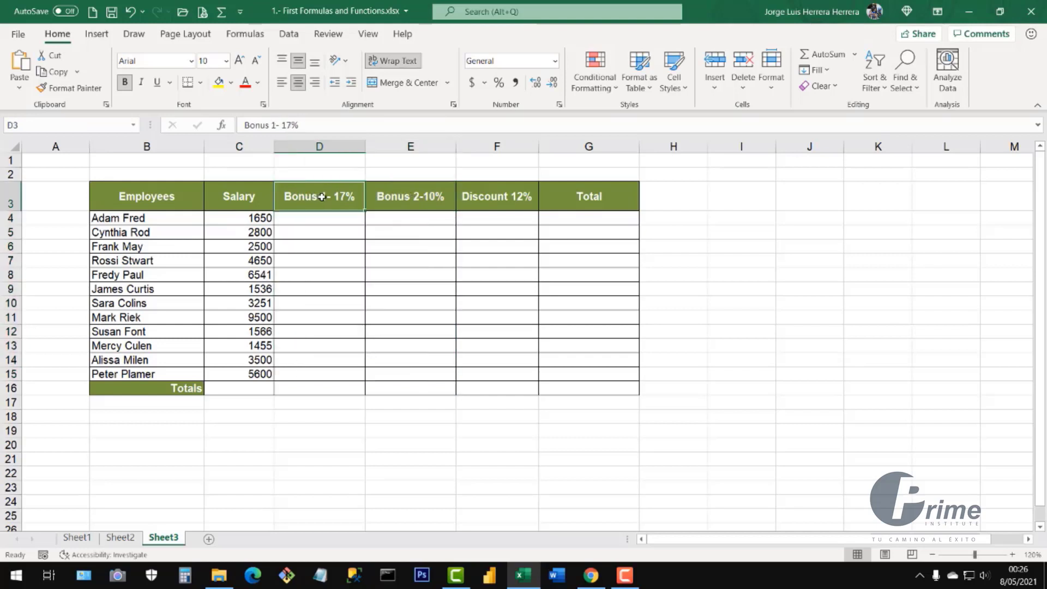
pyautogui.click(424, 198)
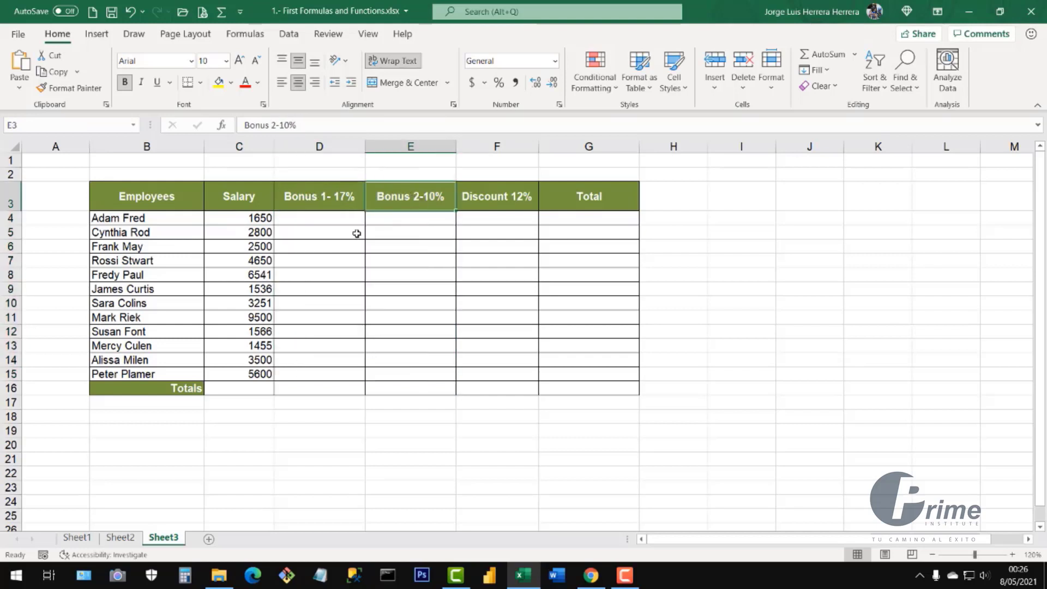
pyautogui.click(499, 205)
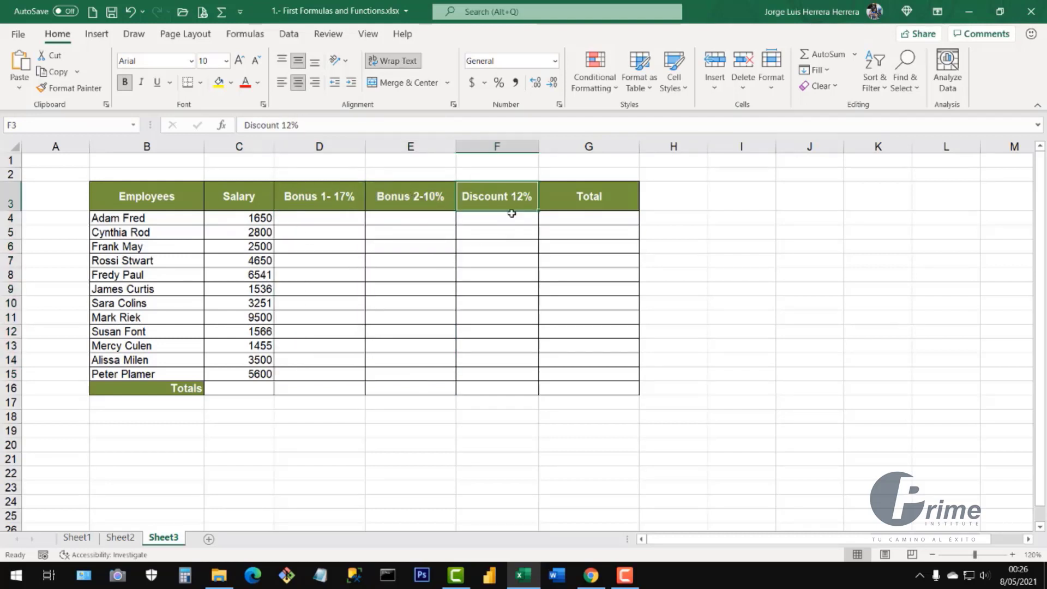
pyautogui.click(579, 203)
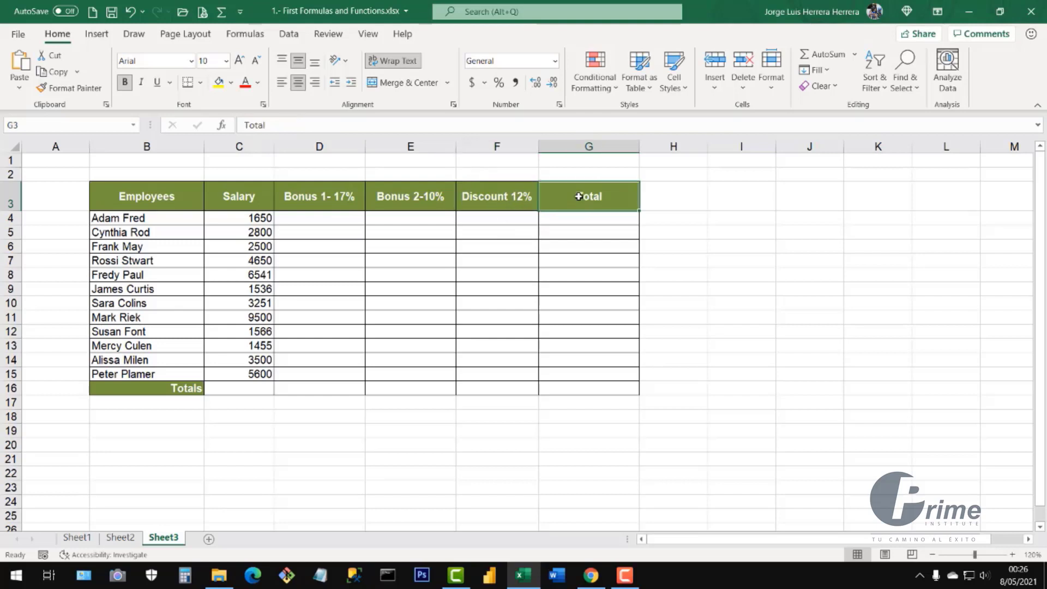
pyautogui.click(252, 218)
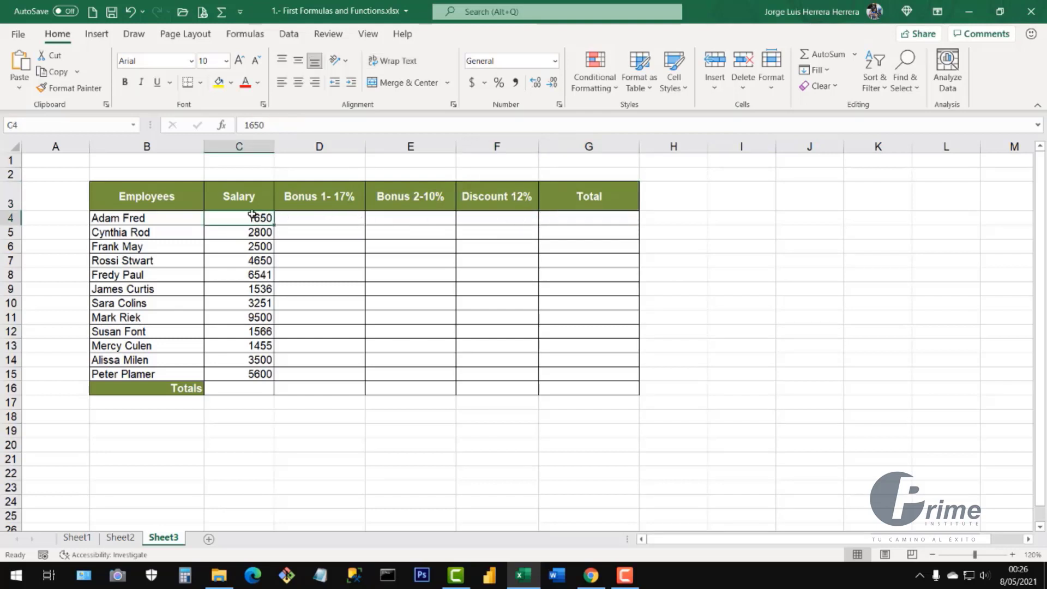
pyautogui.click(314, 219)
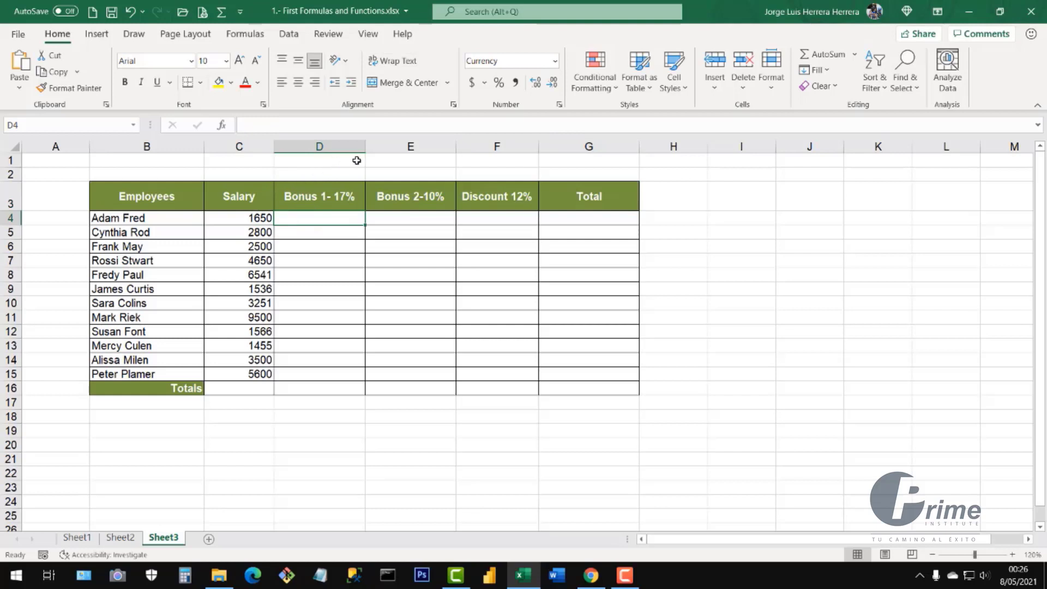
pyautogui.click(409, 219)
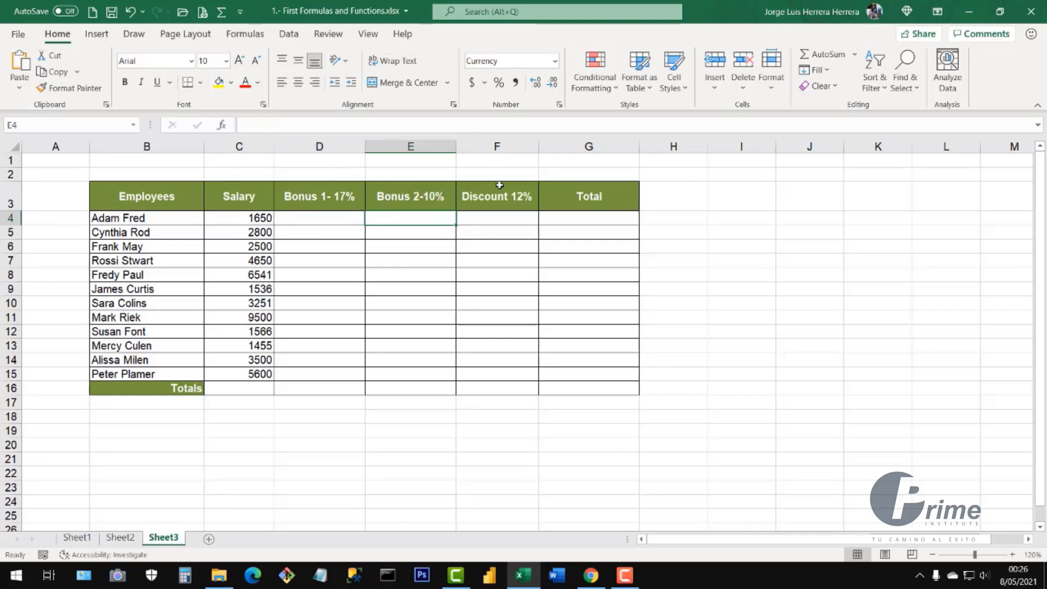
pyautogui.moveTo(255, 386); pyautogui.dragTo(605, 384)
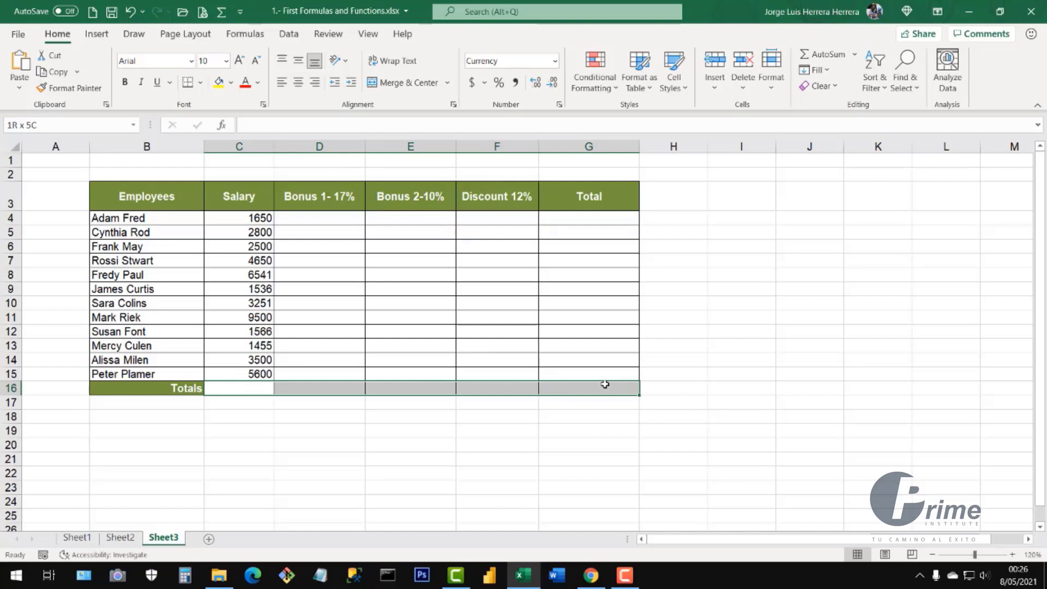
pyautogui.click(406, 315)
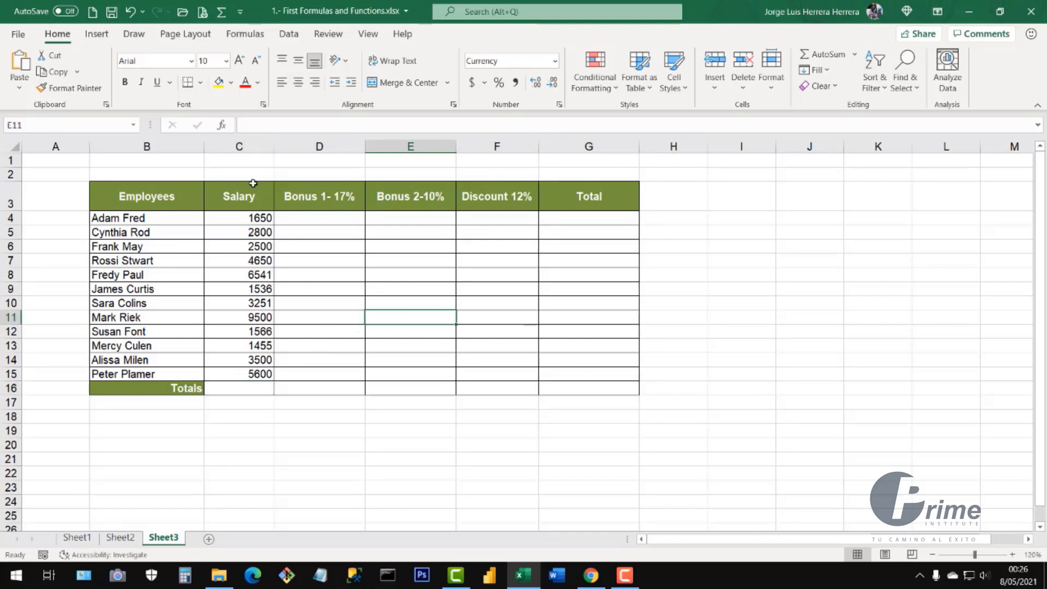
# Sum the salaries in C4:C15 into the Totals cell C16 with AutoSum
pyautogui.click(231, 390)
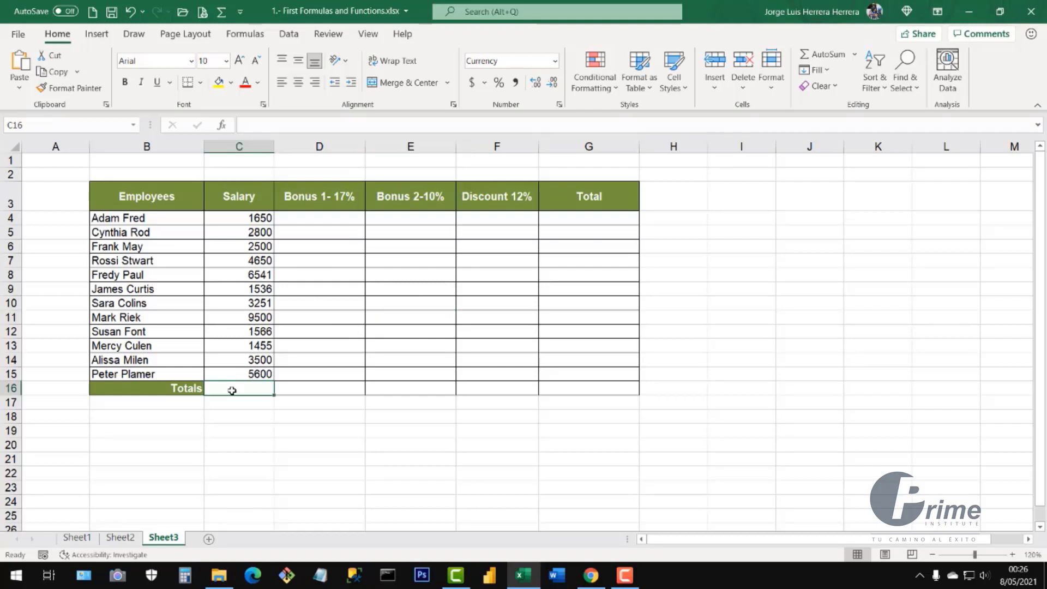
pyautogui.moveTo(262, 221); pyautogui.dragTo(254, 393)
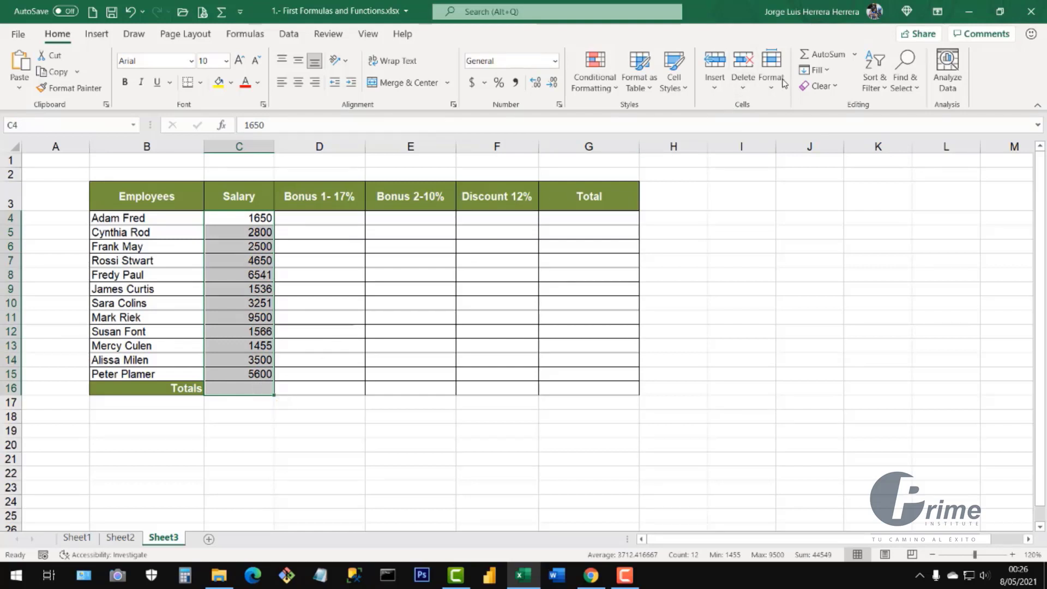
pyautogui.click(822, 59)
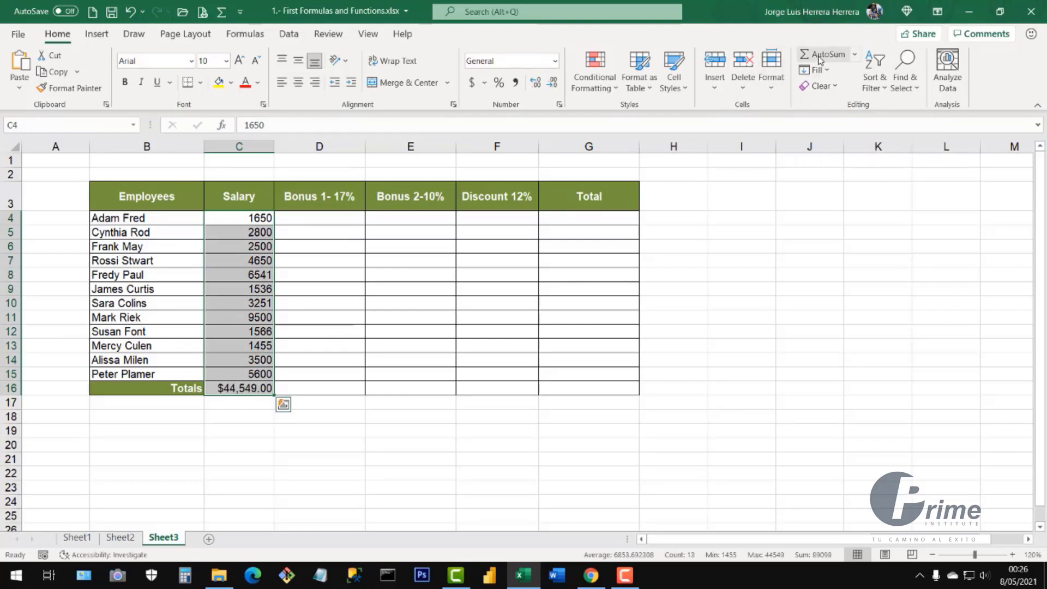
# Set the number format of the salary total in C16 to General
pyautogui.click(240, 390)
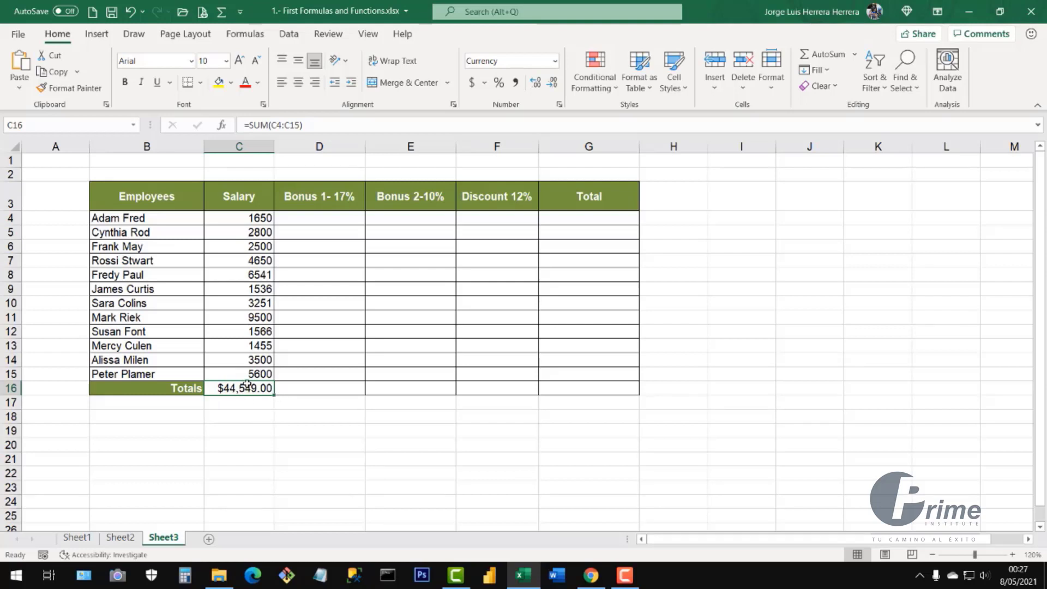
pyautogui.click(555, 61)
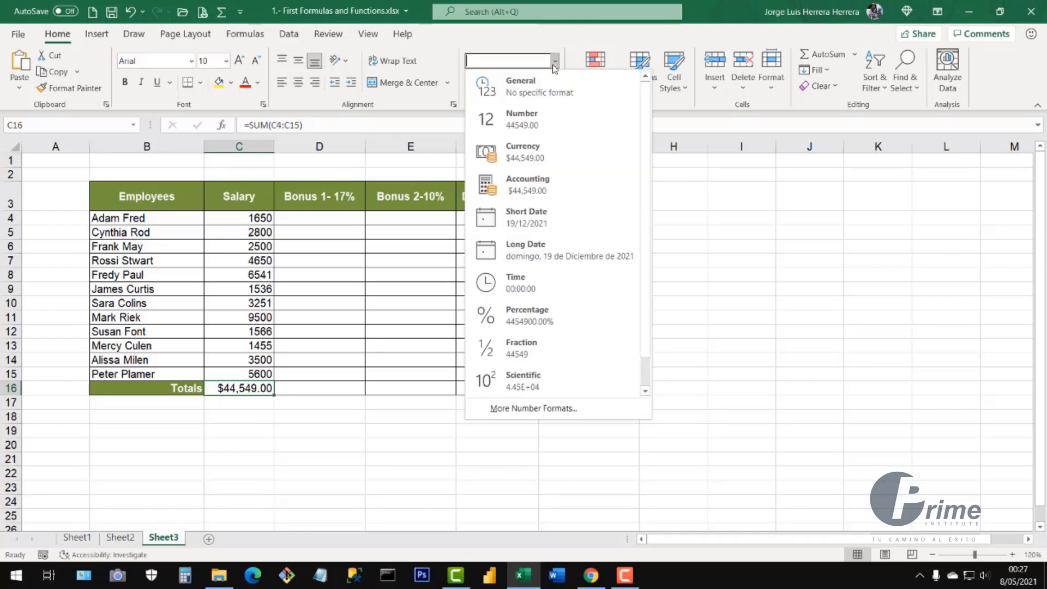
pyautogui.click(518, 90)
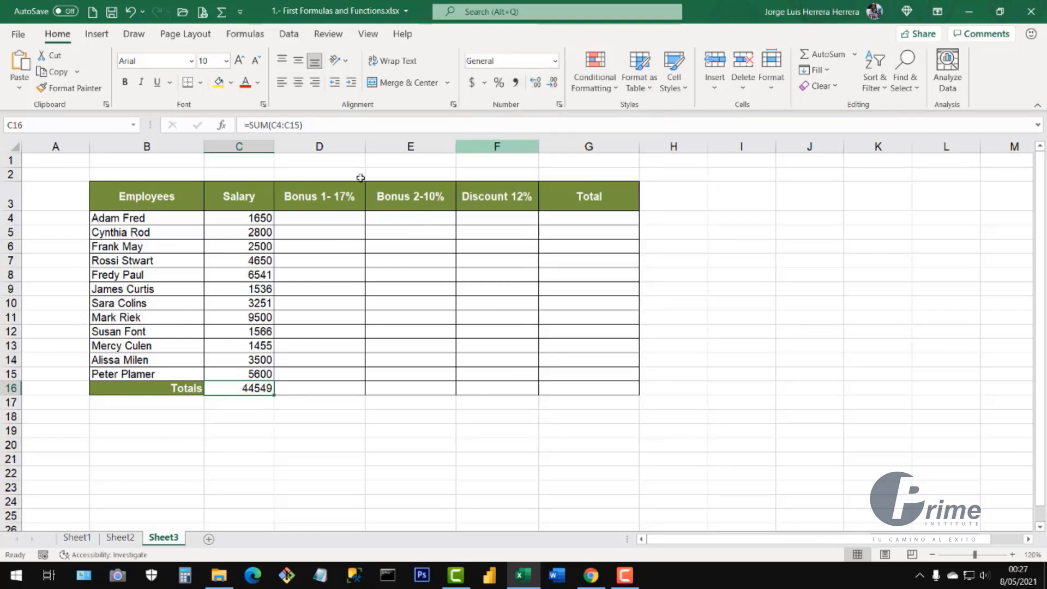
# Format the salaries and their total in C4:C16 as $ English (United States) accounting with no decimal places
pyautogui.moveTo(256, 217); pyautogui.dragTo(250, 392)
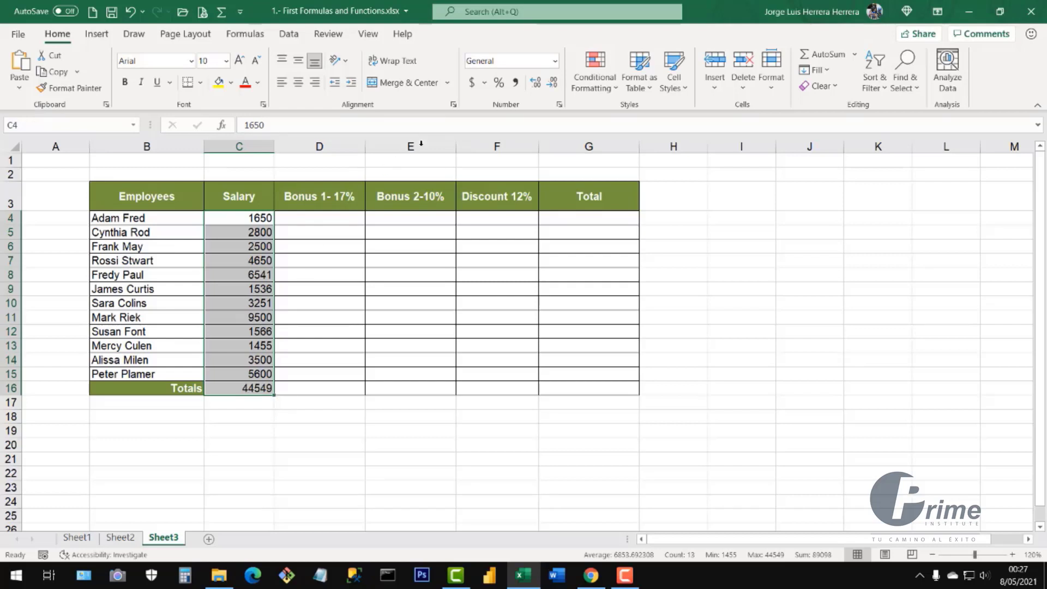
pyautogui.click(485, 83)
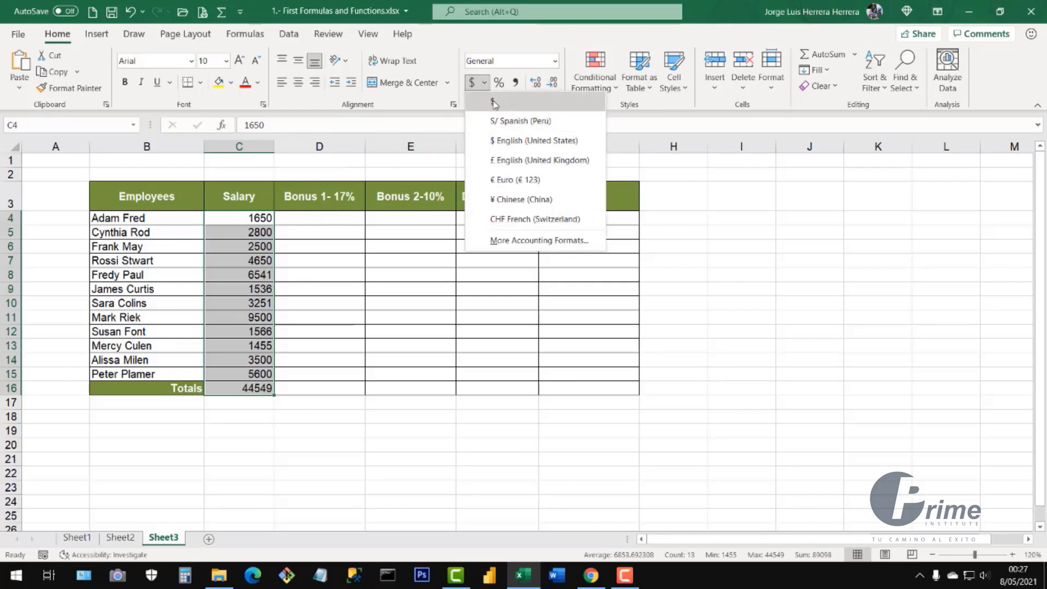
pyautogui.click(506, 142)
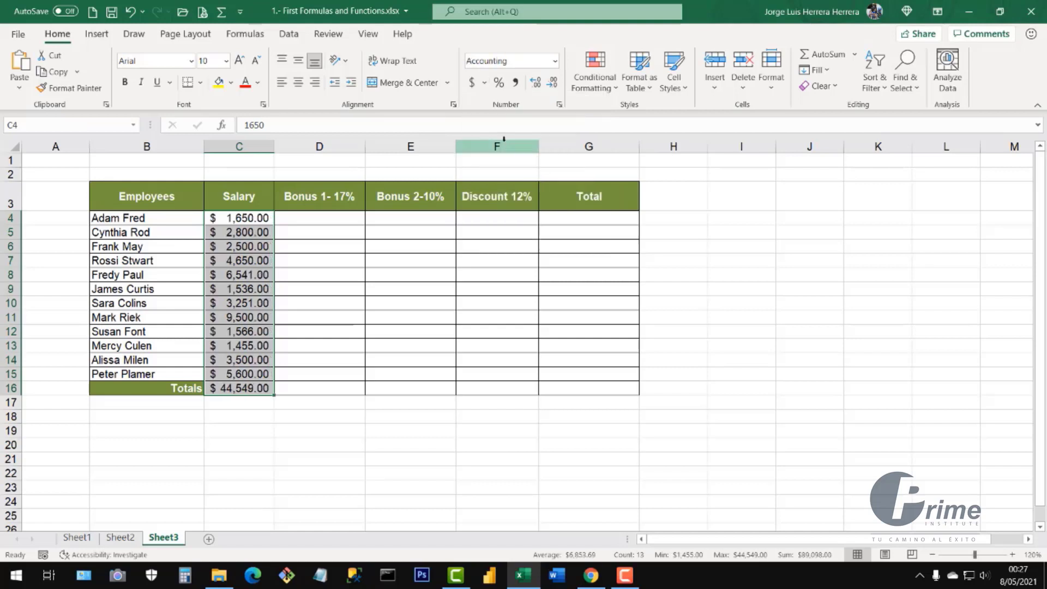
pyautogui.click(263, 218)
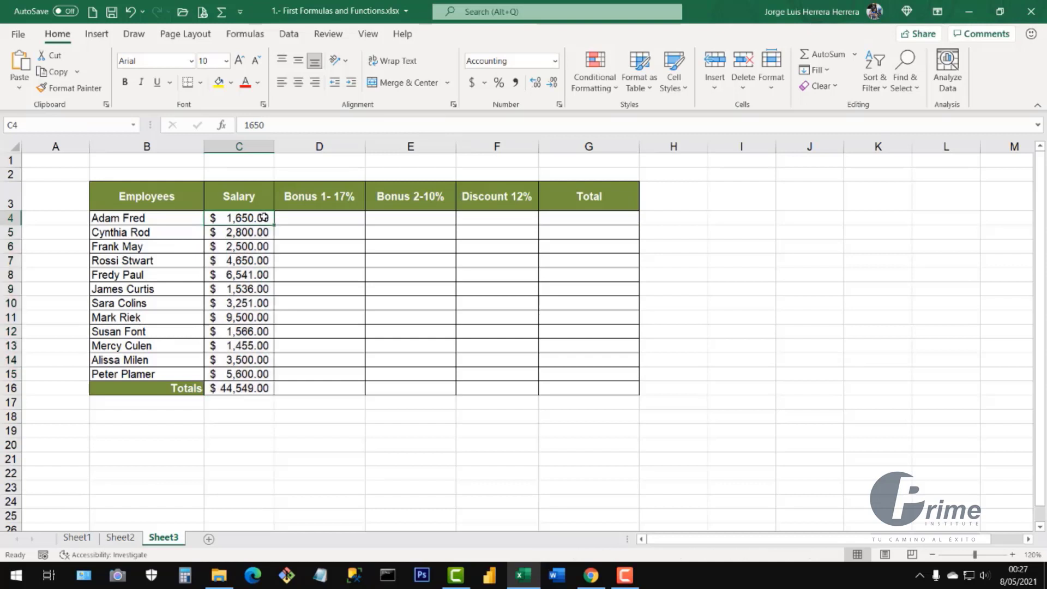
pyautogui.moveTo(264, 256); pyautogui.dragTo(264, 388)
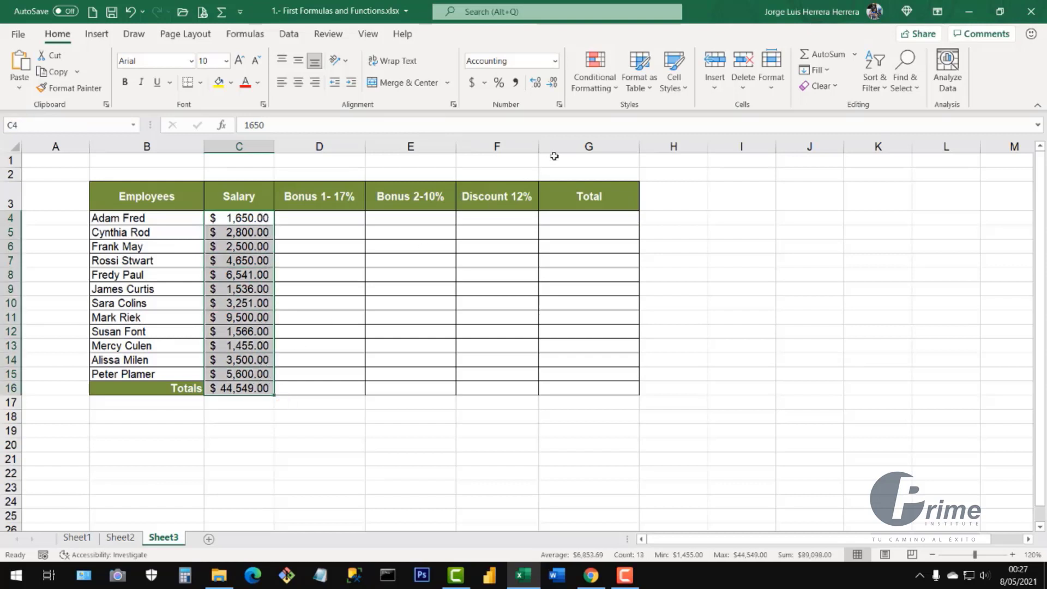
pyautogui.click(552, 83)
pyautogui.click(553, 83)
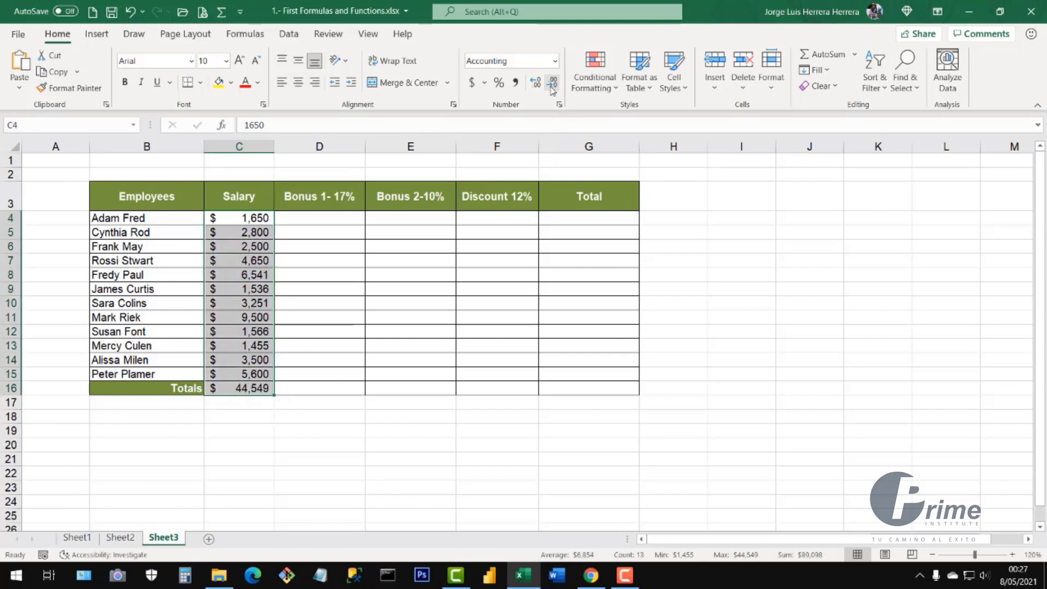
# Reset the number format of the salary range C4:C16 to General
pyautogui.click(238, 335)
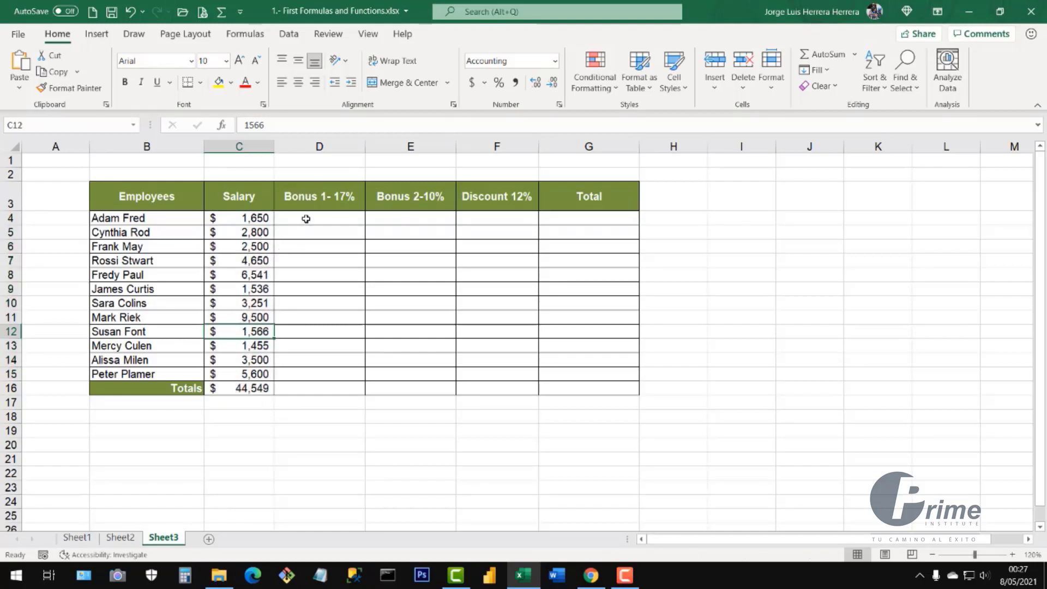
pyautogui.moveTo(257, 221); pyautogui.dragTo(247, 395)
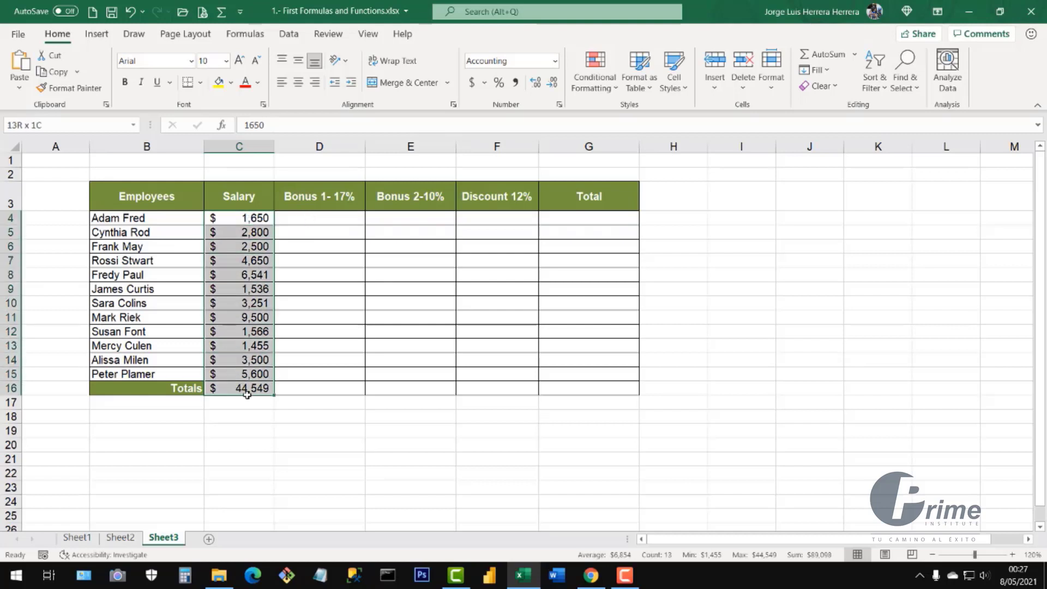
pyautogui.moveTo(252, 220); pyautogui.dragTo(246, 389)
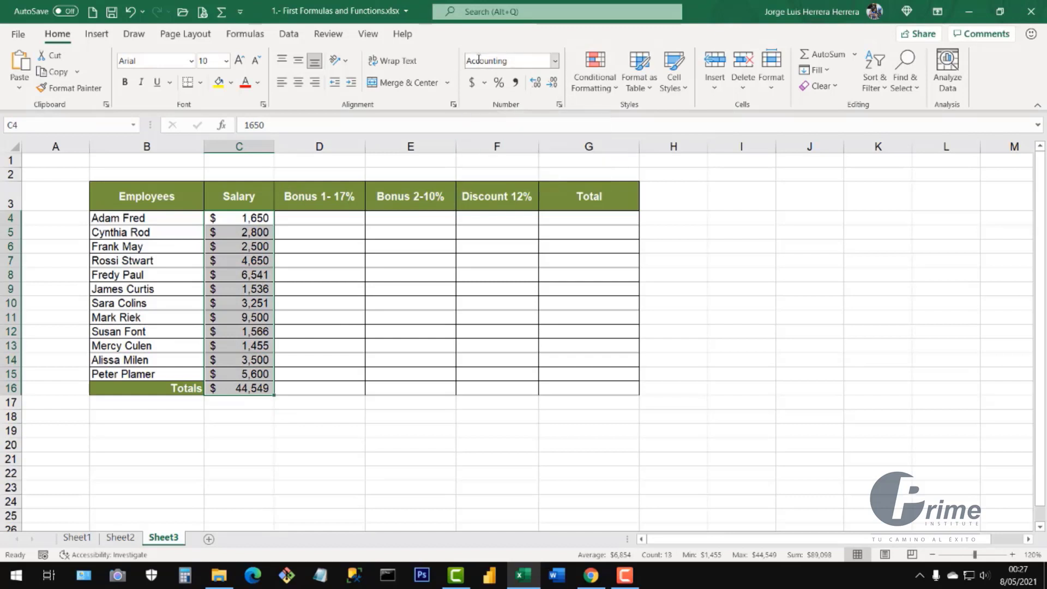
pyautogui.click(555, 60)
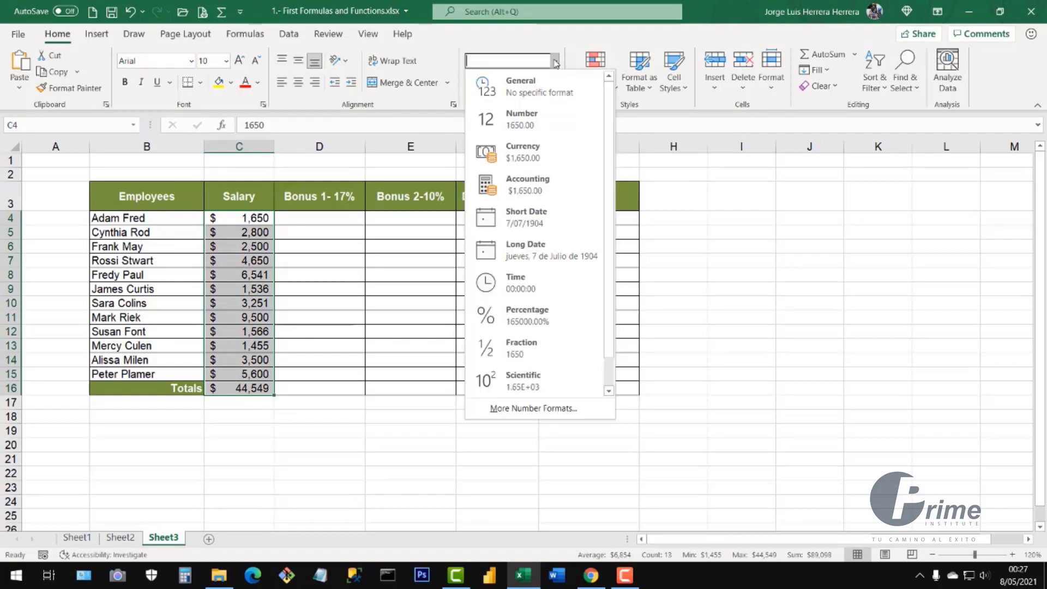
pyautogui.click(513, 93)
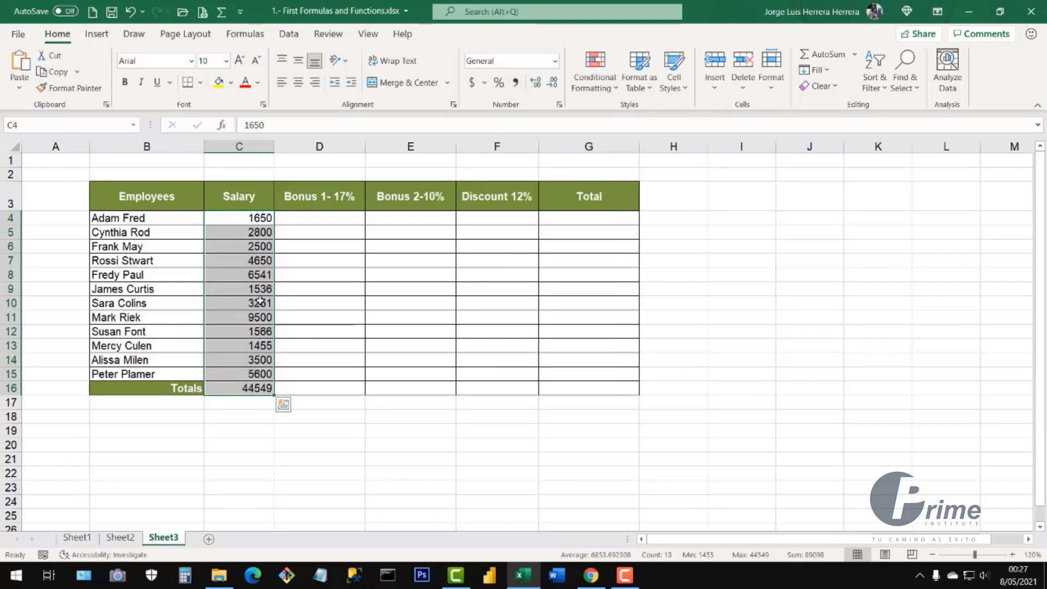
# Apply the $ English (United States) accounting format without decimal places to the salary column C4:C16
pyautogui.click(484, 83)
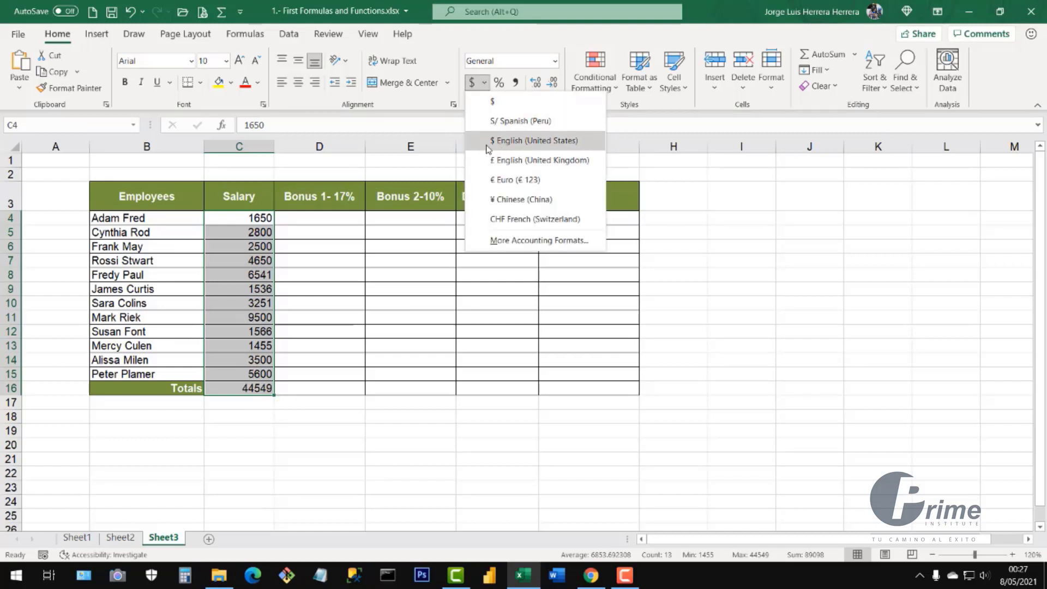
pyautogui.click(505, 143)
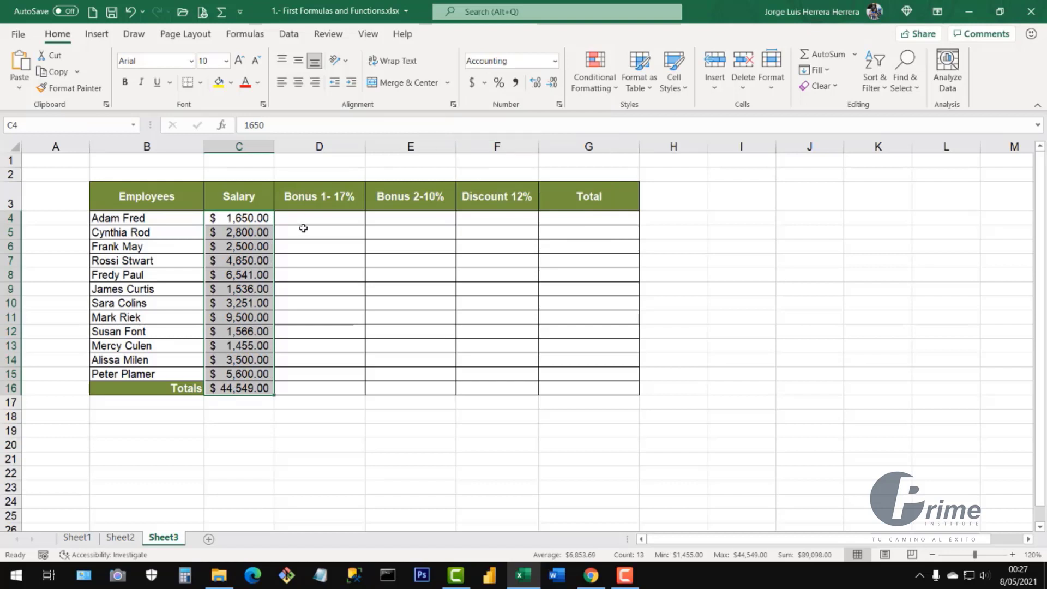
pyautogui.click(553, 82)
pyautogui.click(553, 82)
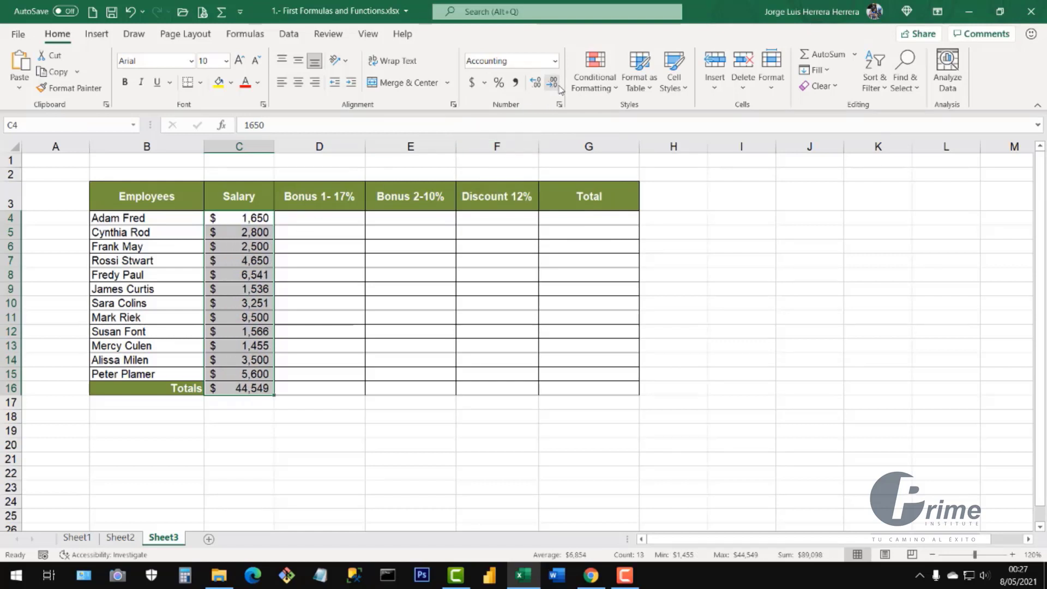
pyautogui.click(363, 288)
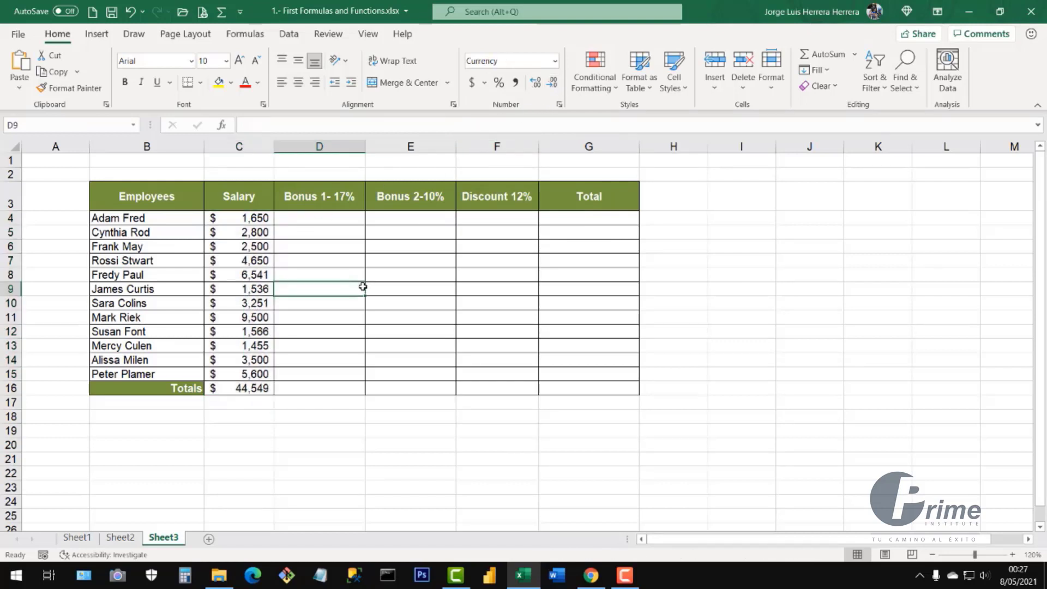
# Examine the empty bonus cell D4 and its Bonus 1- 17% header against the first employee's salary in C4
pyautogui.click(310, 216)
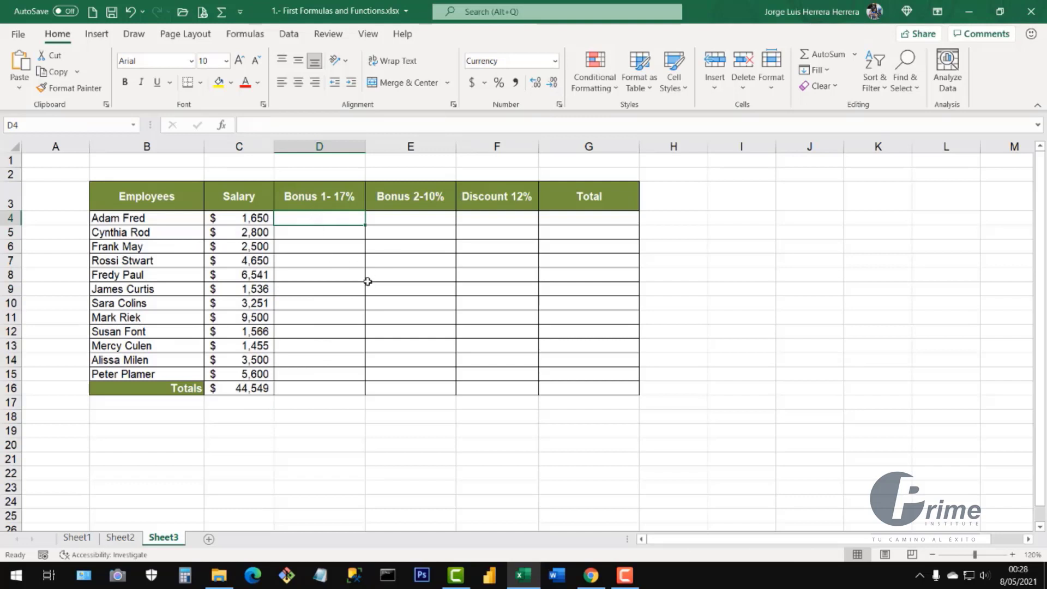
pyautogui.click(304, 200)
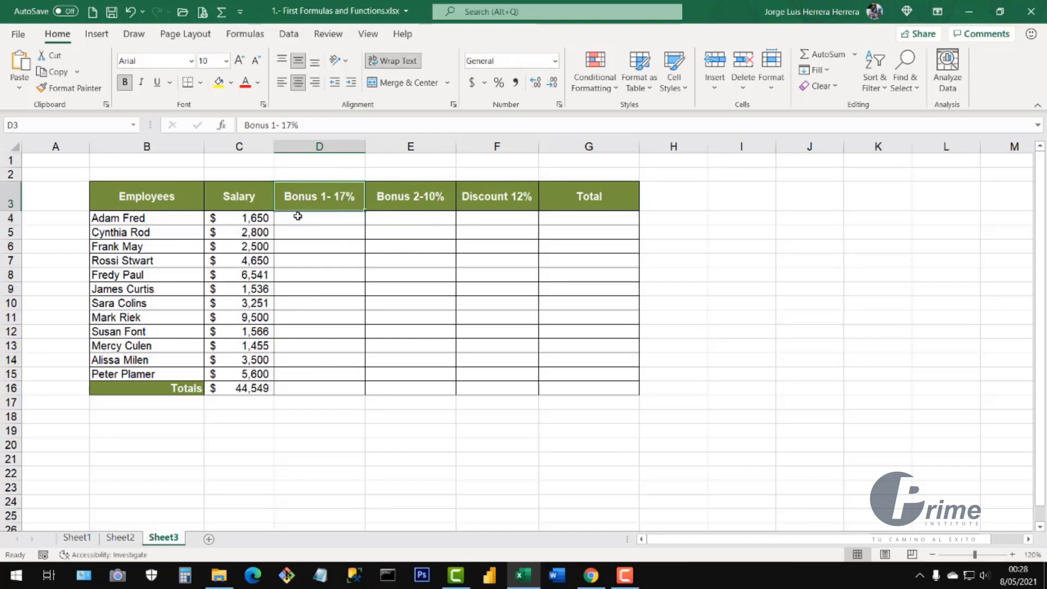
pyautogui.click(243, 220)
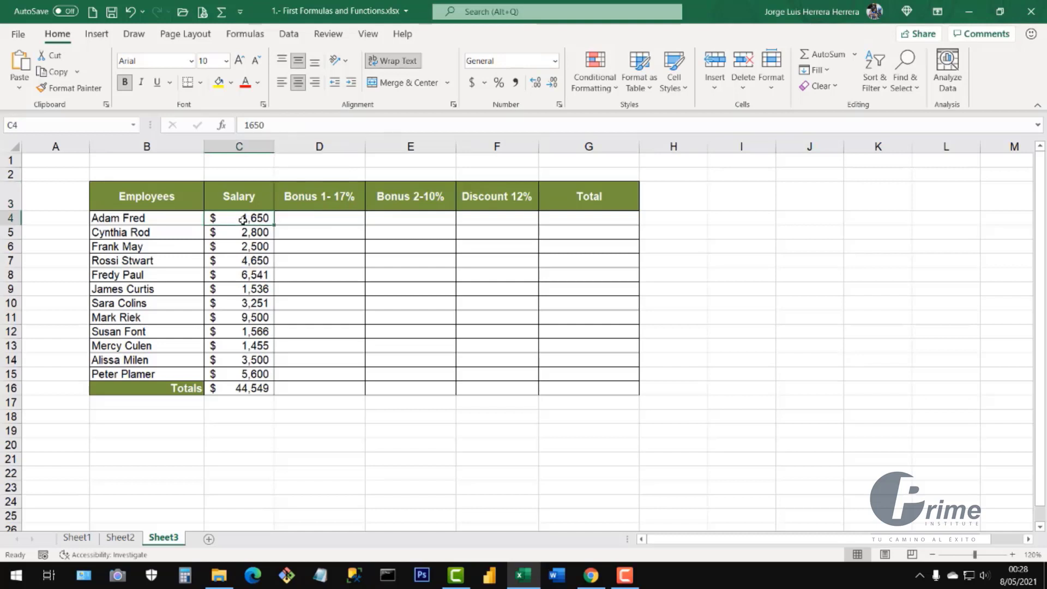
pyautogui.click(152, 221)
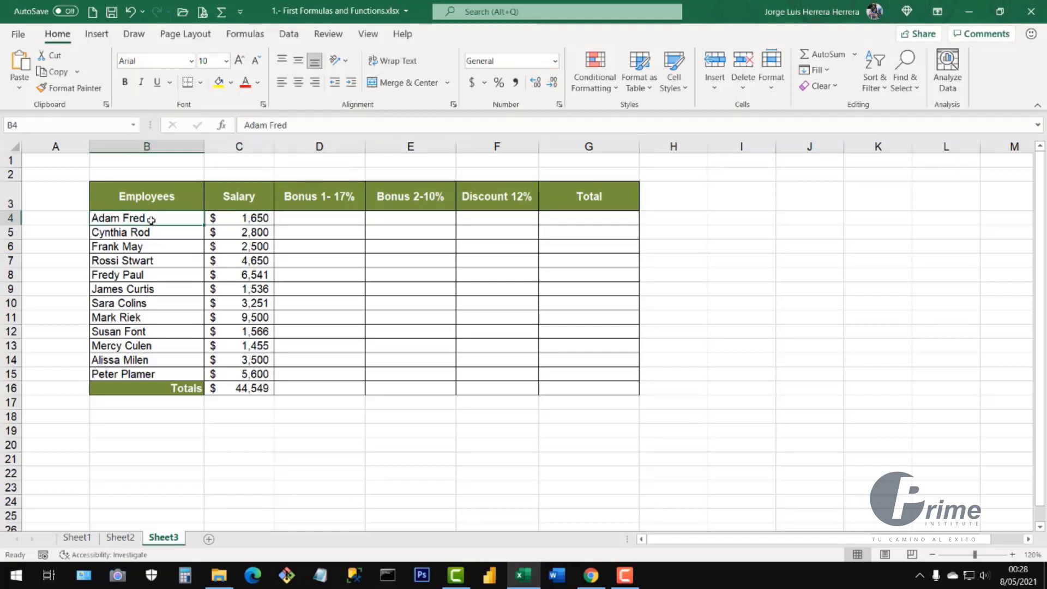
pyautogui.click(244, 219)
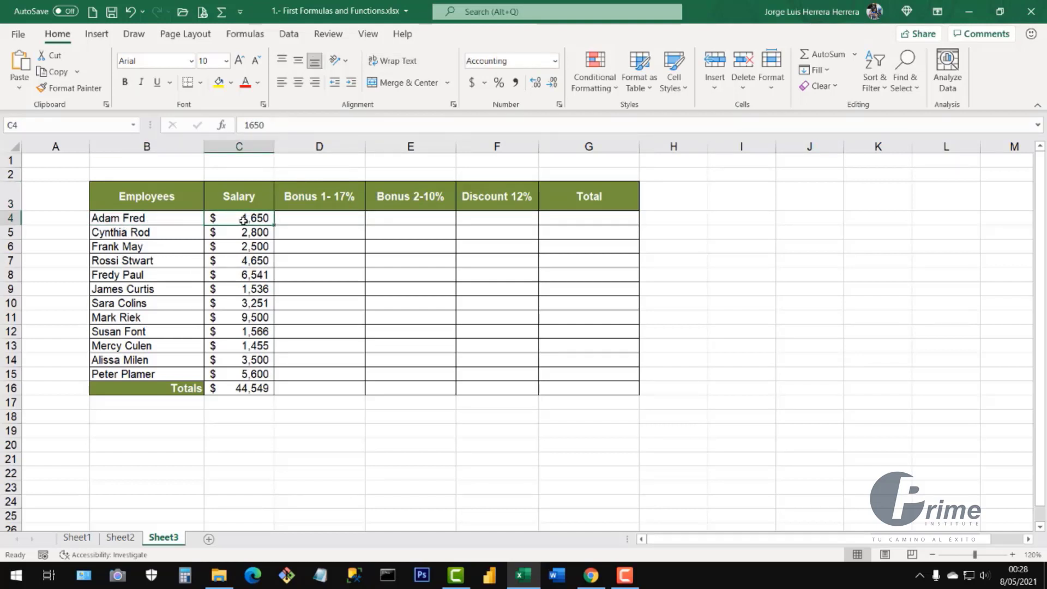
# Calculate the first employee's 17% bonus in D4 with the formula =17%*C4
pyautogui.click(298, 221)
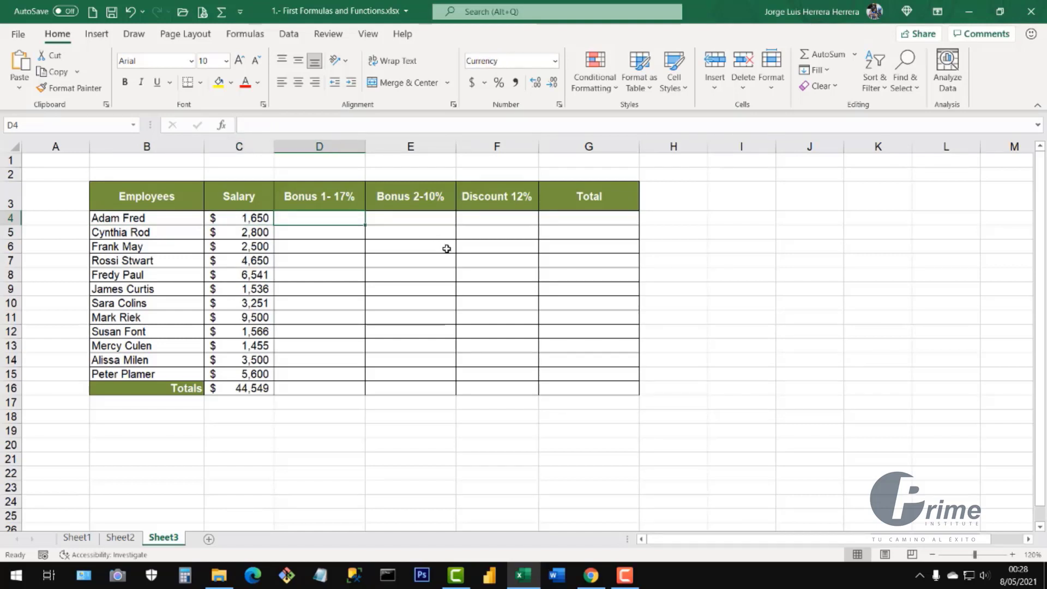
pyautogui.write('=')
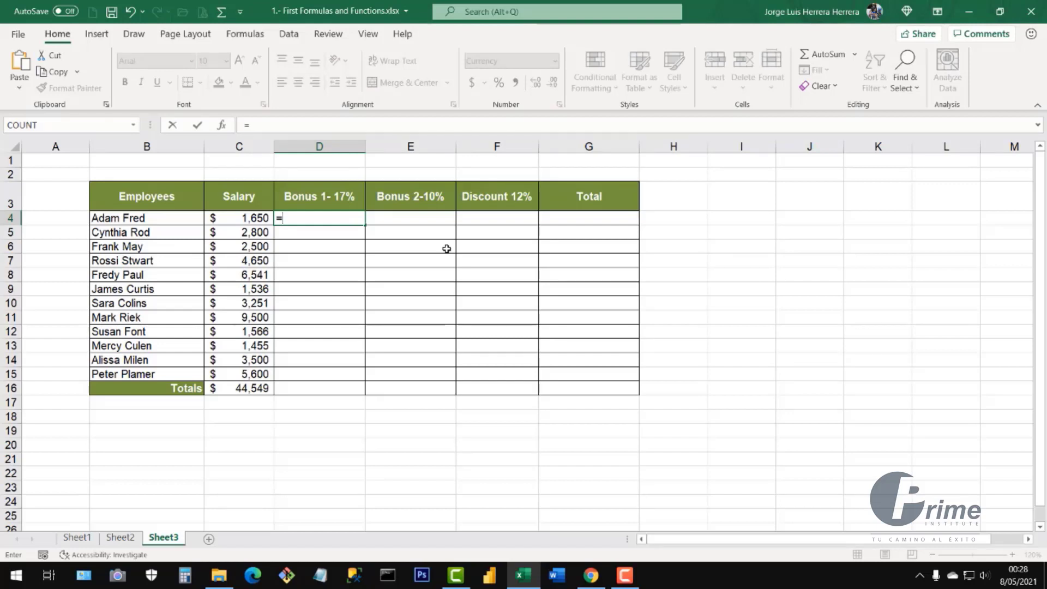
pyautogui.write('17%*')
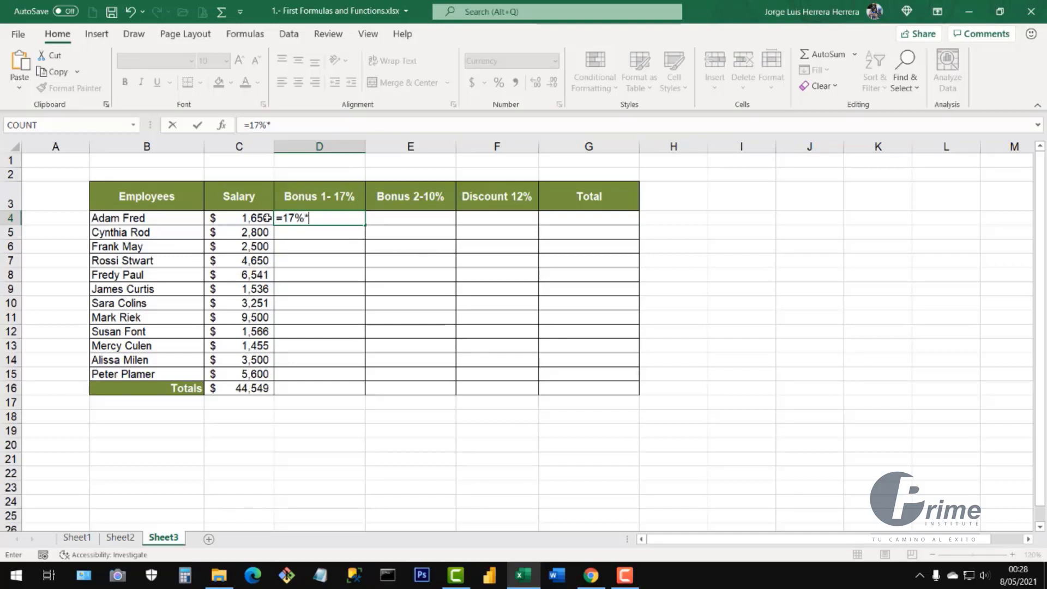
pyautogui.click(241, 218)
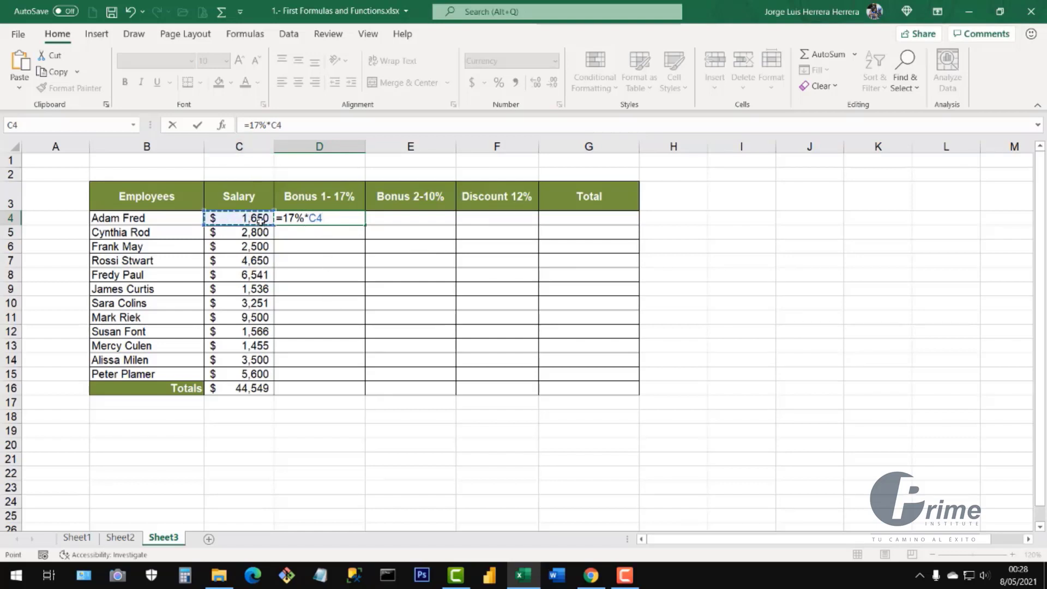
pyautogui.press('Return')
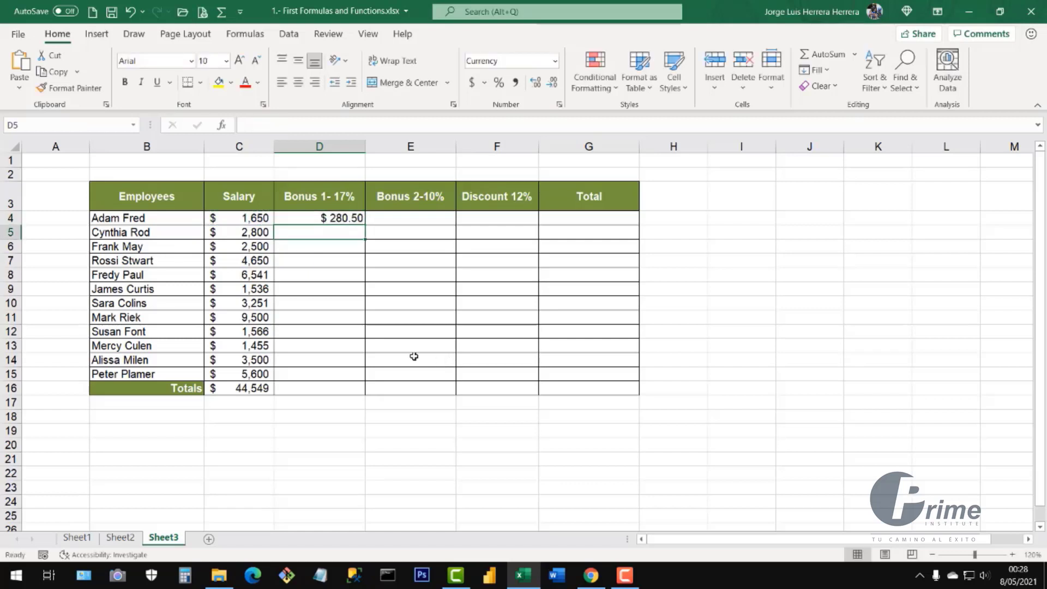
# Check the bonus formula in D4 against the salary in C4 and fill it down through D15
pyautogui.click(338, 221)
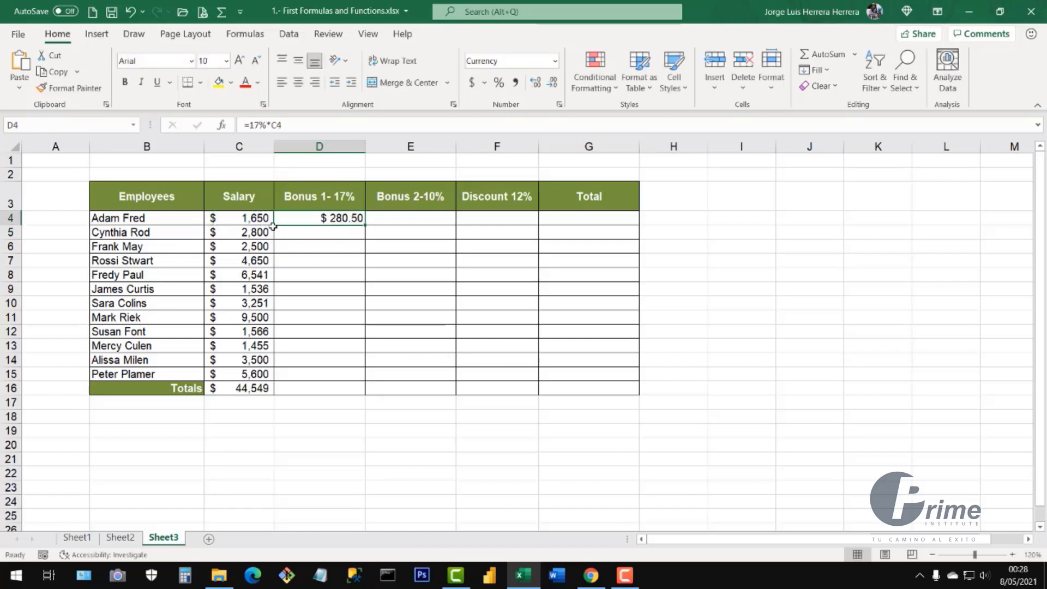
pyautogui.click(251, 224)
pyautogui.click(327, 218)
pyautogui.click(256, 219)
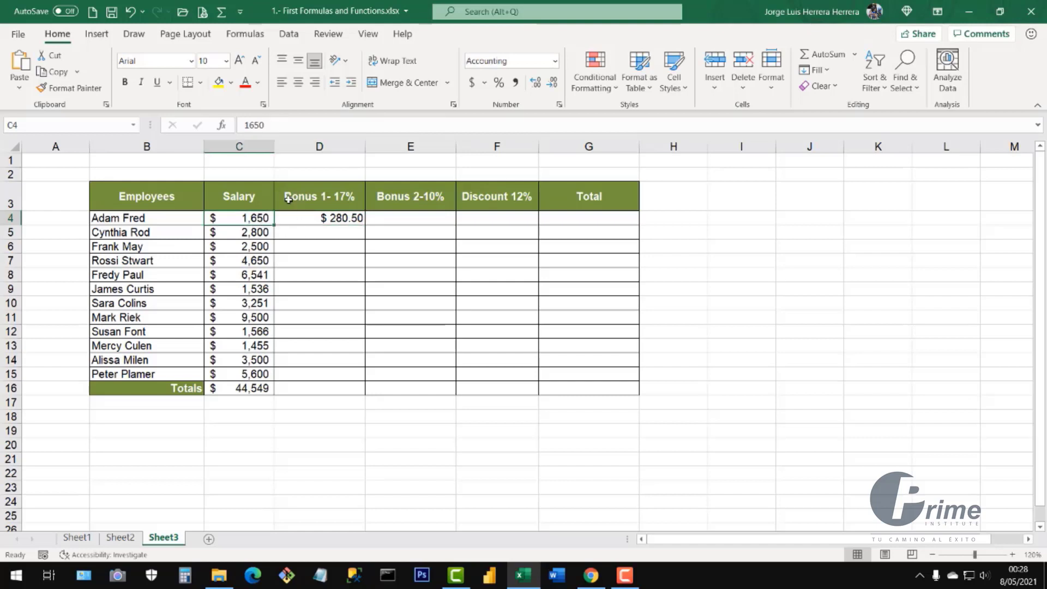
pyautogui.click(348, 221)
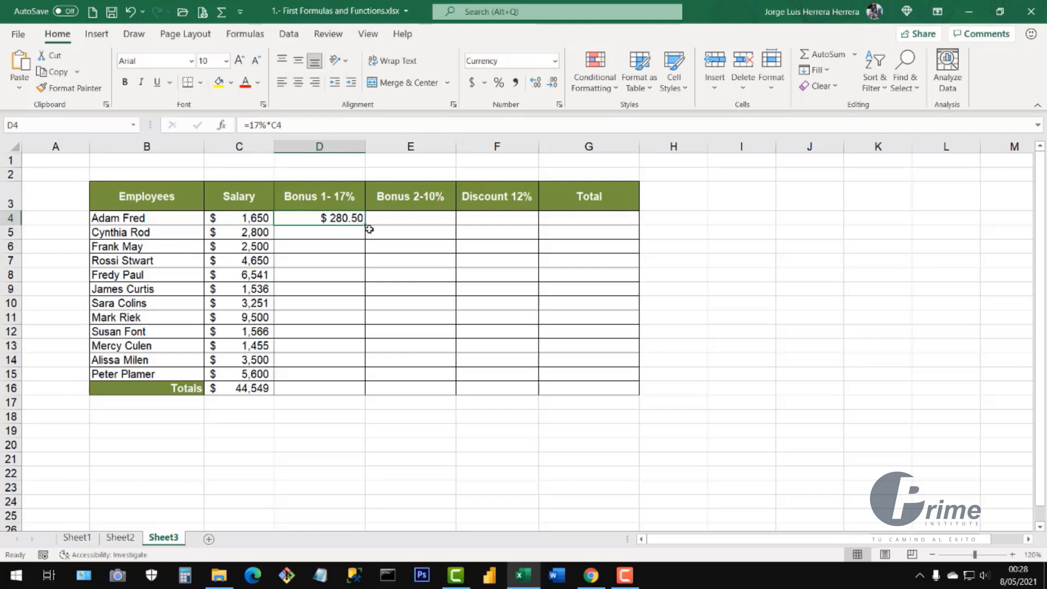
pyautogui.moveTo(366, 226); pyautogui.dragTo(362, 382)
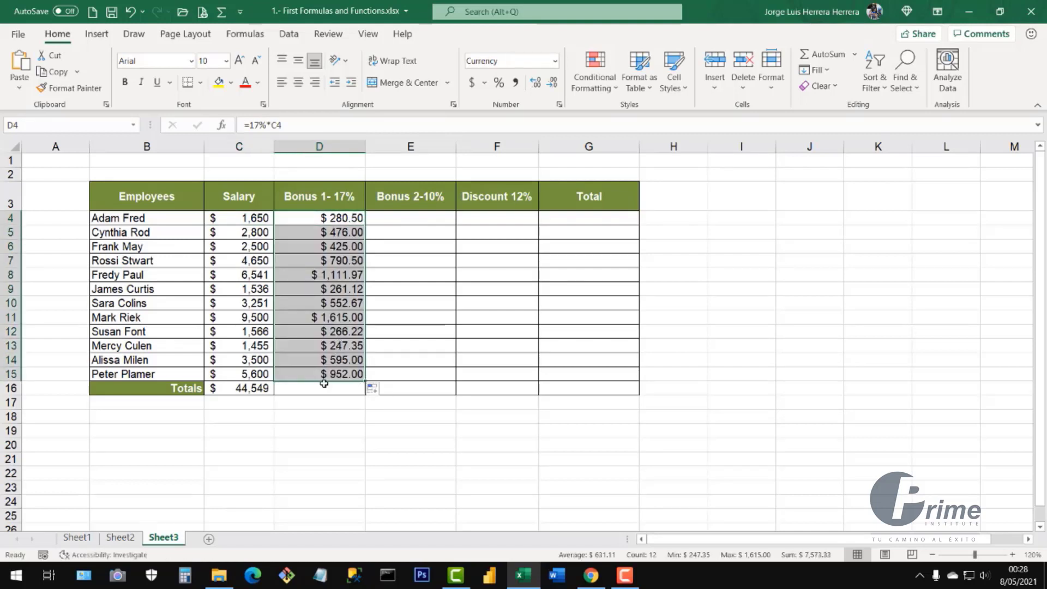
# Copy the salary total formula from C16 across the Totals row through G16
pyautogui.click(249, 390)
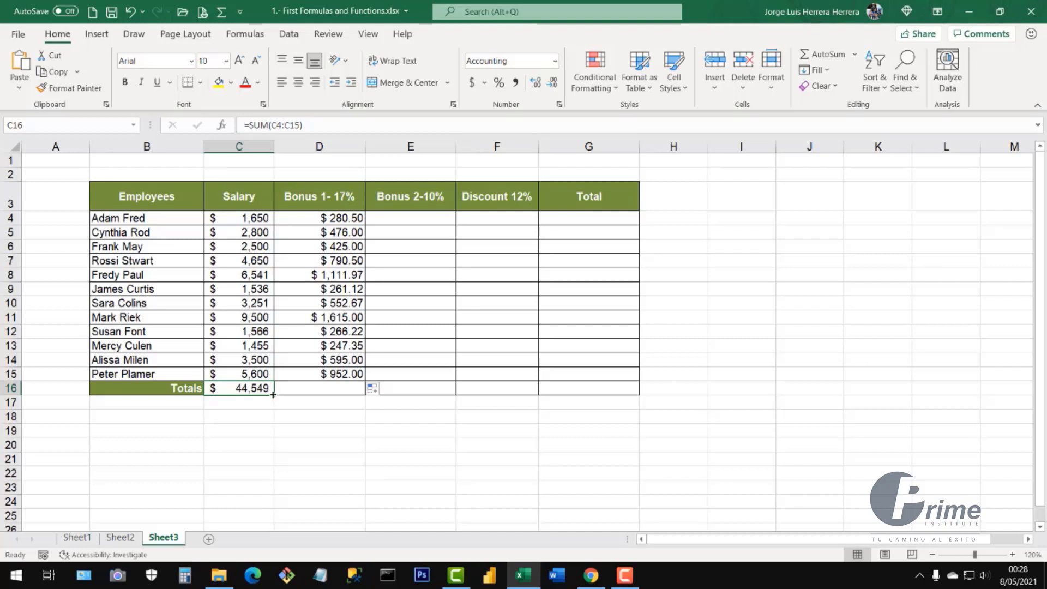
pyautogui.moveTo(273, 395); pyautogui.dragTo(632, 391)
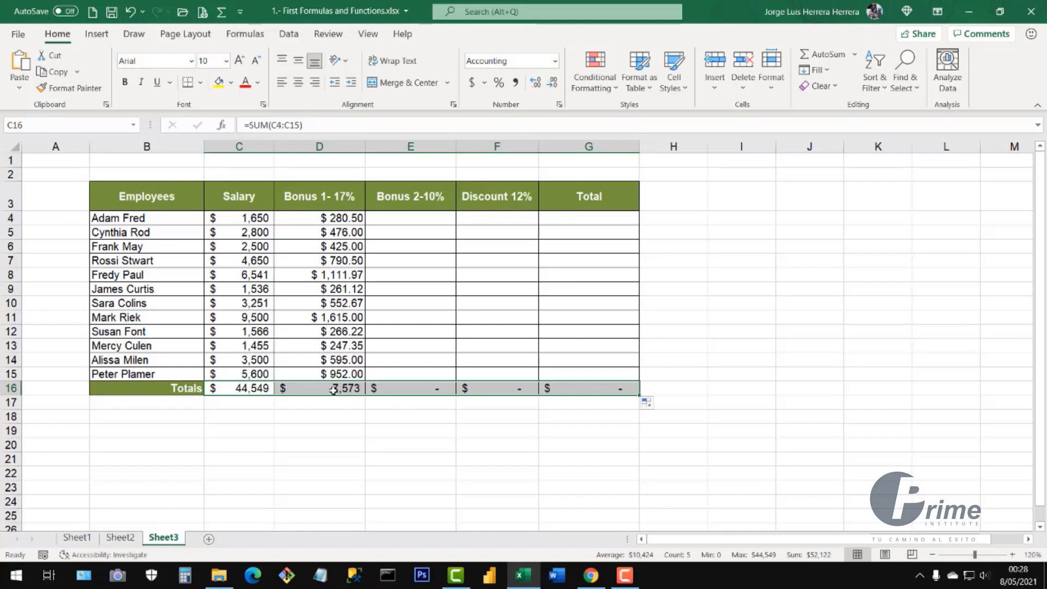
pyautogui.moveTo(426, 221); pyautogui.dragTo(442, 355)
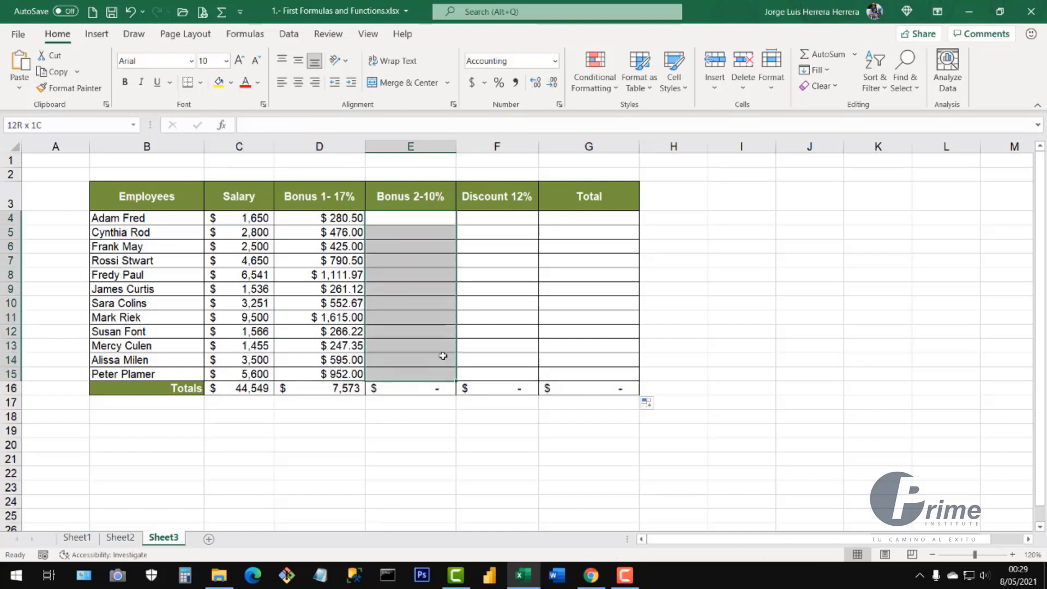
pyautogui.moveTo(491, 219); pyautogui.dragTo(484, 356)
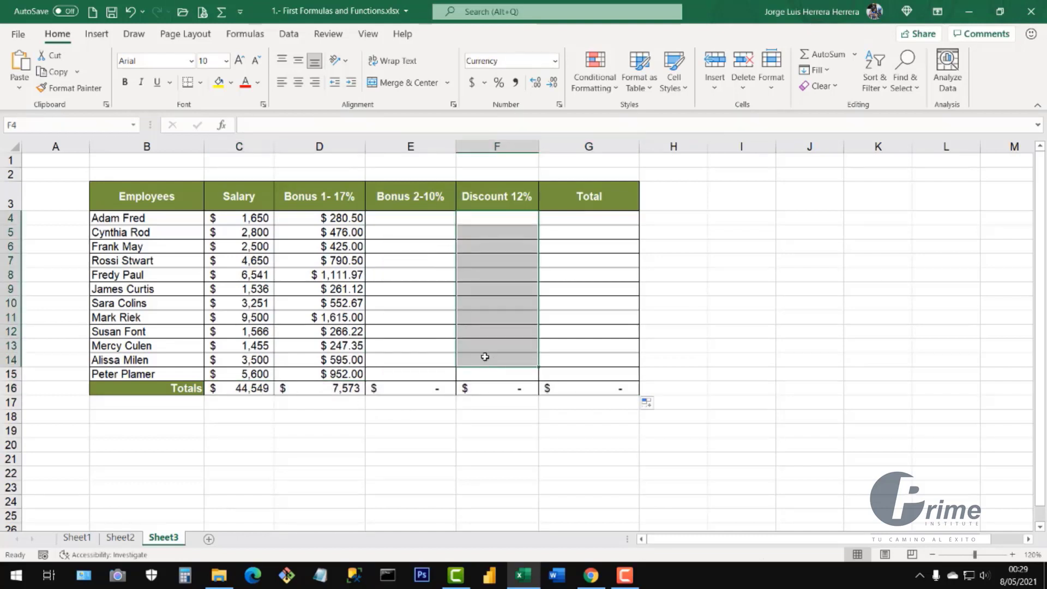
# Enter the second bonus formula =0.10*C4 in E4 and fill it down through E15
pyautogui.click(406, 221)
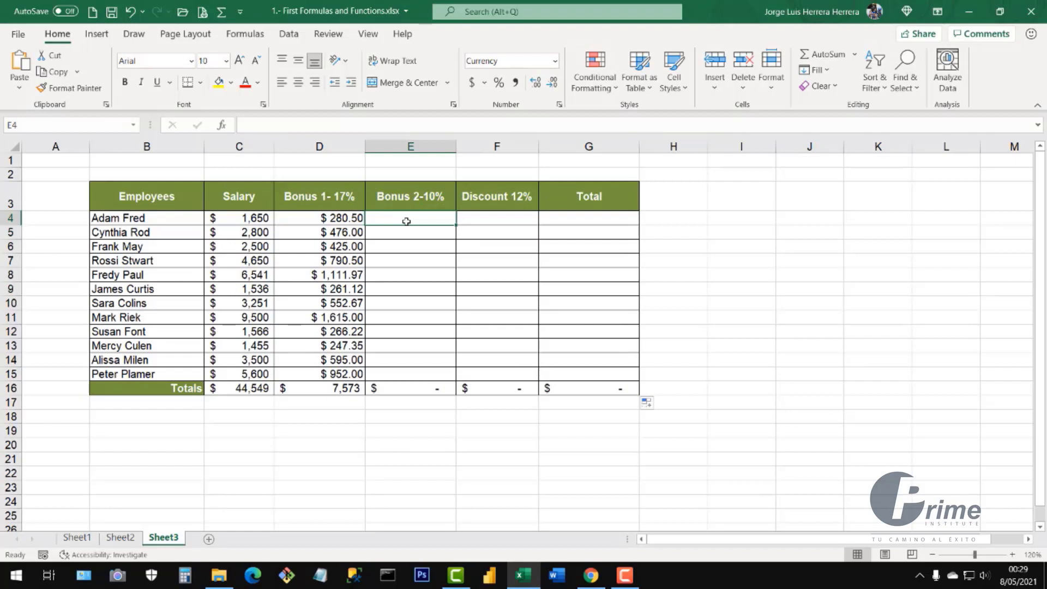
pyautogui.write('=')
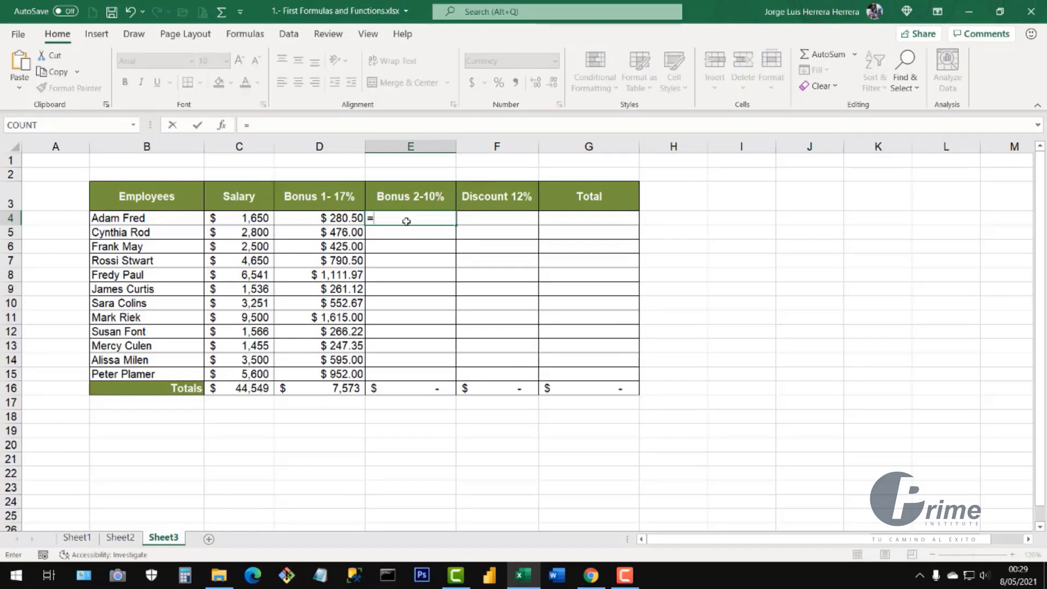
pyautogui.write('0.10')
pyautogui.write('%')
pyautogui.press('BackSpace')
pyautogui.click(247, 219)
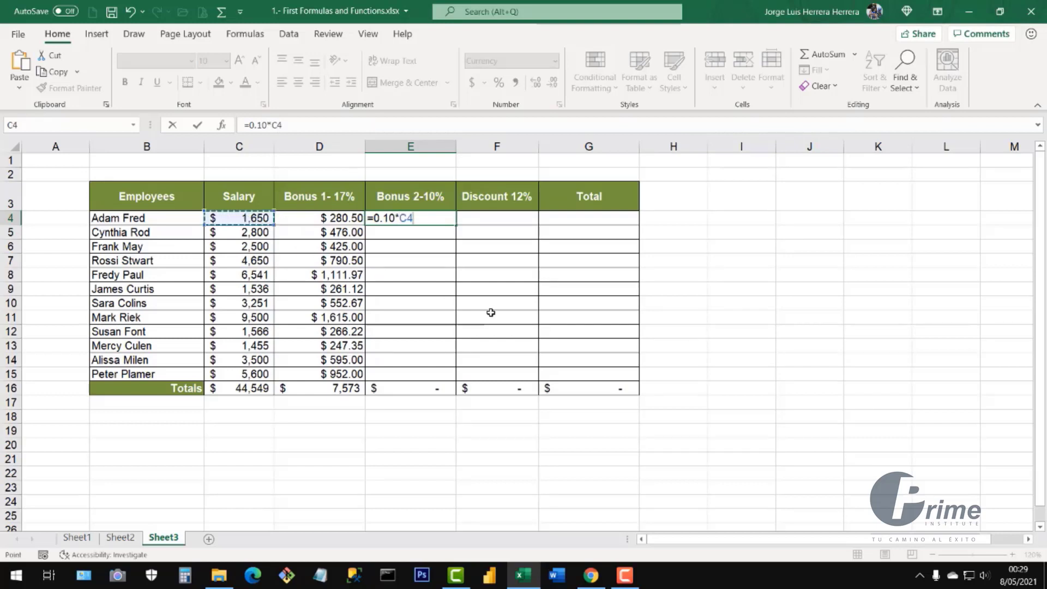
pyautogui.press('Return')
pyautogui.click(435, 218)
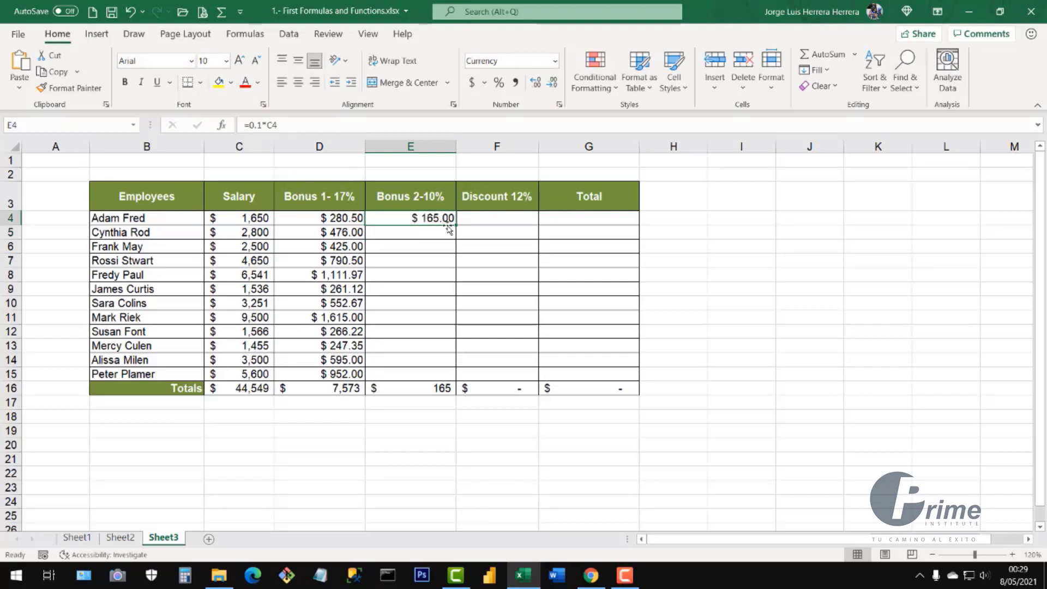
pyautogui.moveTo(456, 225); pyautogui.dragTo(455, 376)
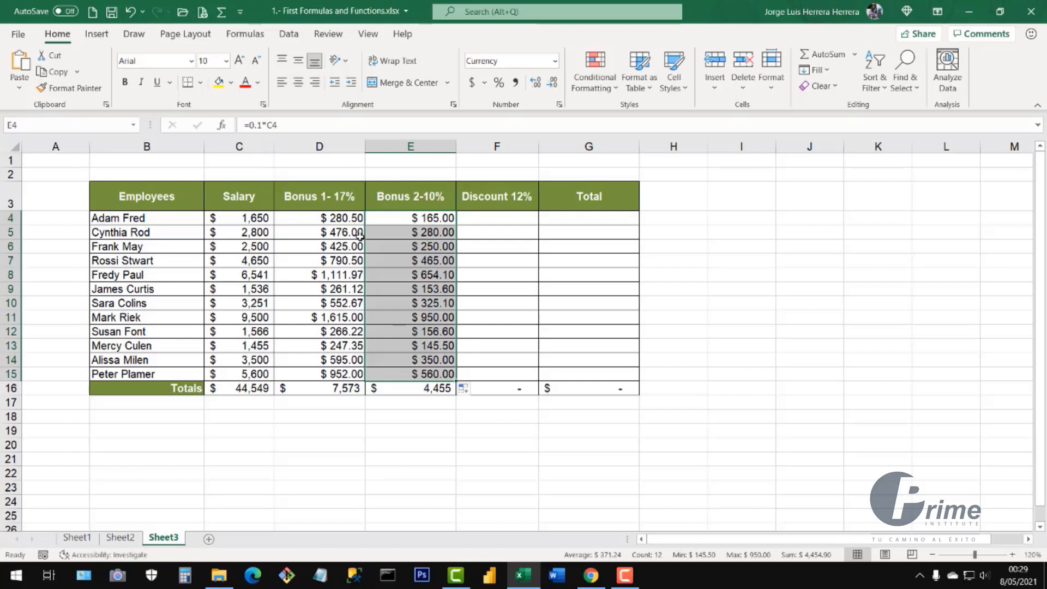
# Review the employee list, the salaries and the first employee's two bonuses in D4 and E4 against the empty Discount 12% column
pyautogui.click(251, 261)
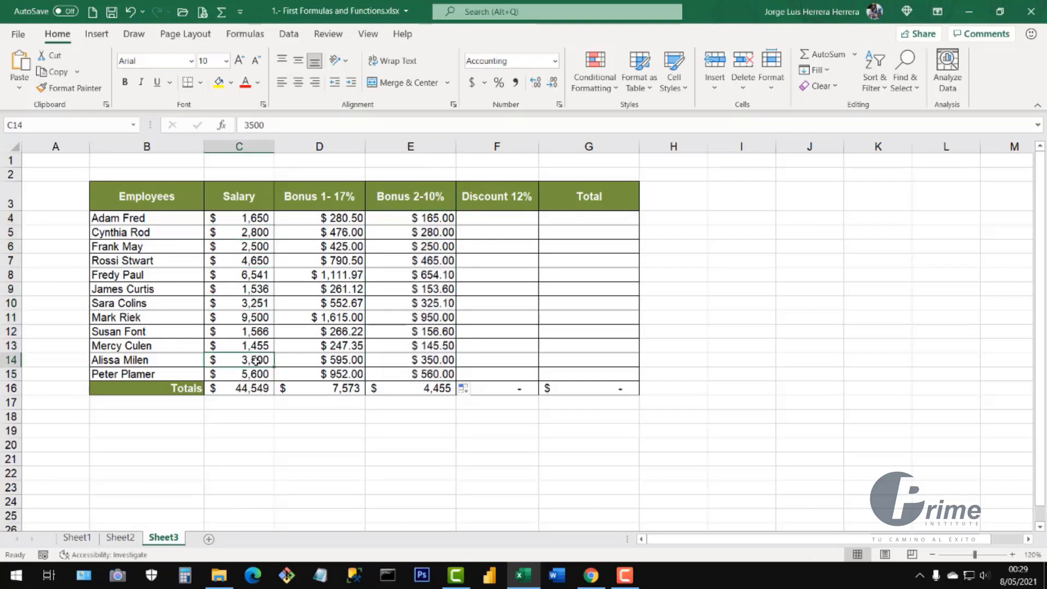
pyautogui.moveTo(147, 208); pyautogui.dragTo(147, 364)
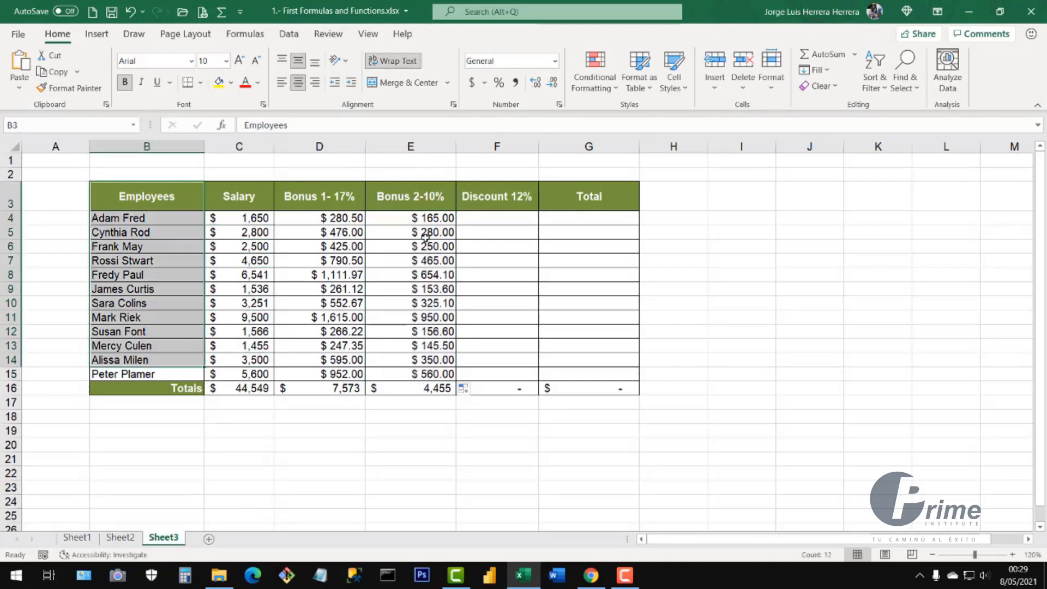
pyautogui.click(330, 217)
pyautogui.click(416, 216)
pyautogui.click(302, 219)
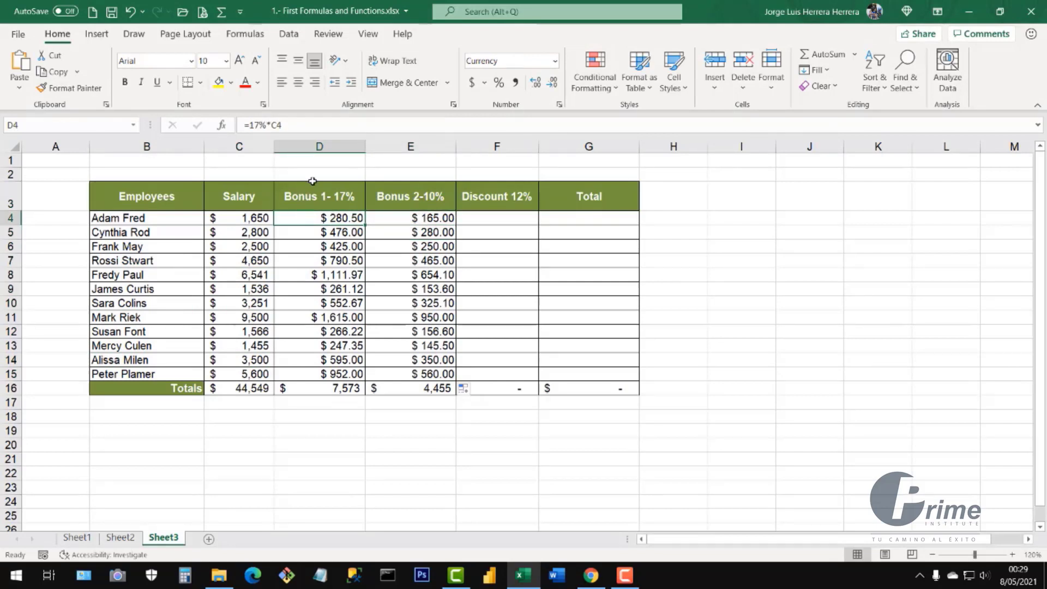
pyautogui.click(491, 218)
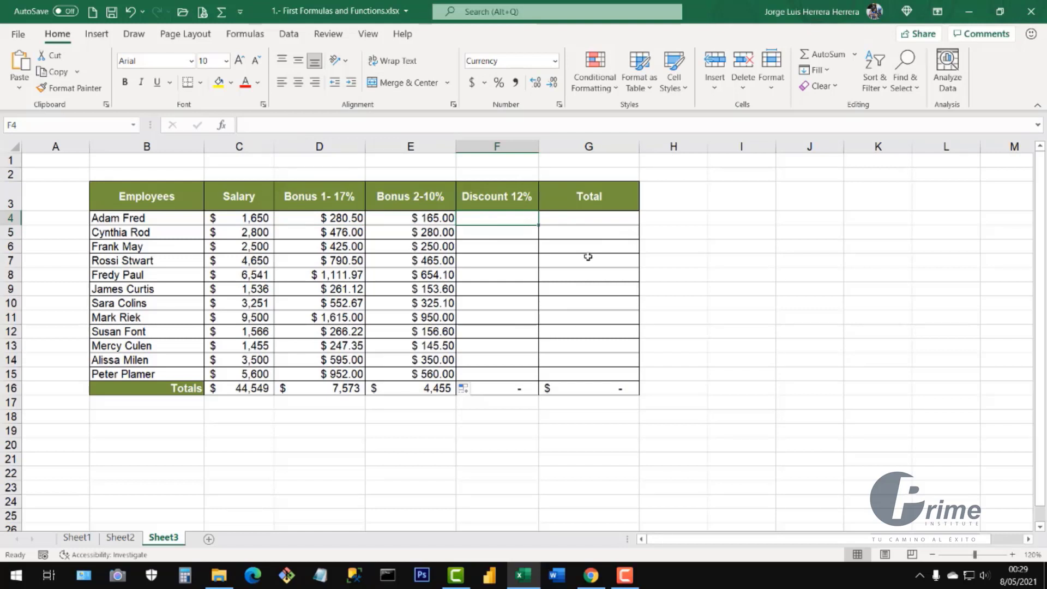
pyautogui.click(531, 262)
# Examine the Bonus 1- 17% and Bonus 2-10% columns in D3:E15, together and one at a time
pyautogui.click(330, 223)
pyautogui.hotkey('shift', 'Right')
pyautogui.hotkey('shift', 'Down')
pyautogui.hotkey('shift', 'Down')
pyautogui.hotkey('shift', 'Down')
pyautogui.hotkey('shift', 'Down')
pyautogui.hotkey('shift', 'Down')
pyautogui.hotkey('shift', 'Down')
pyautogui.hotkey('shift', 'Down')
pyautogui.hotkey('shift', 'Down')
pyautogui.hotkey('shift', 'Down')
pyautogui.hotkey('shift', 'Down')
pyautogui.hotkey('shift', 'Down')
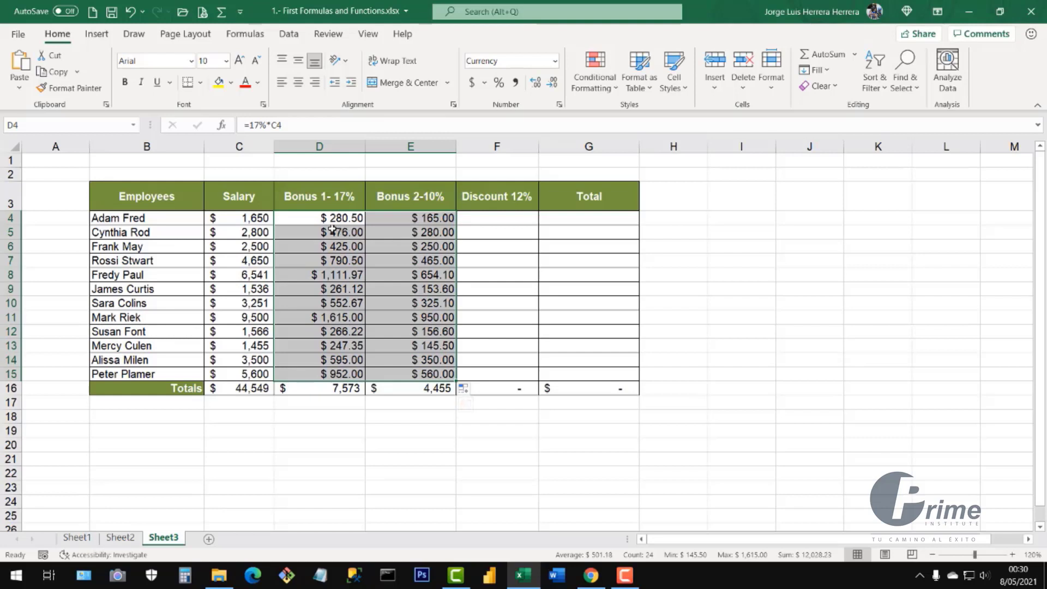
pyautogui.moveTo(331, 218); pyautogui.dragTo(429, 376)
pyautogui.moveTo(349, 261); pyautogui.dragTo(350, 271)
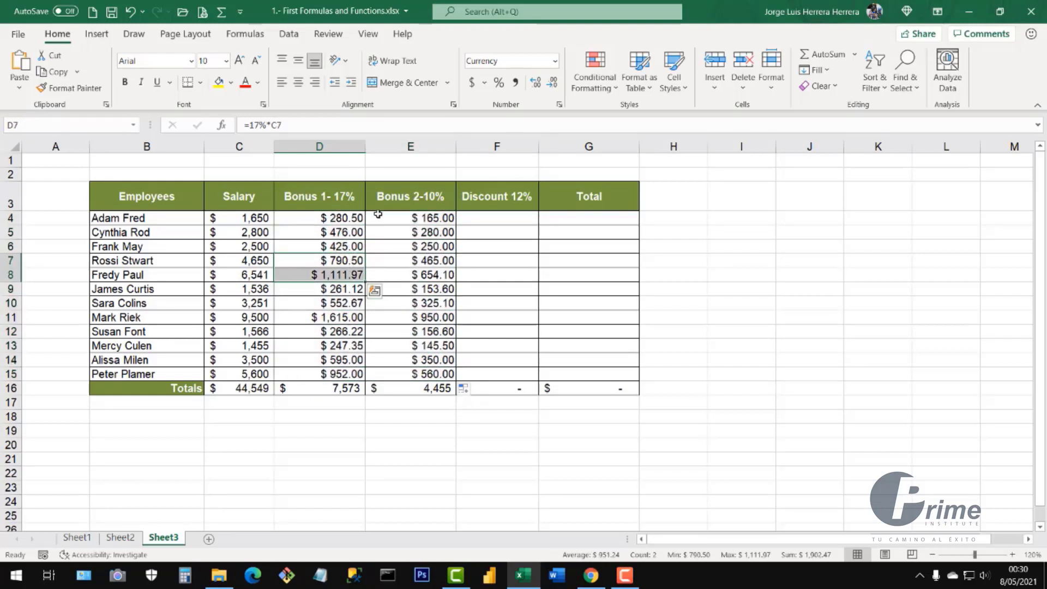
pyautogui.click(410, 325)
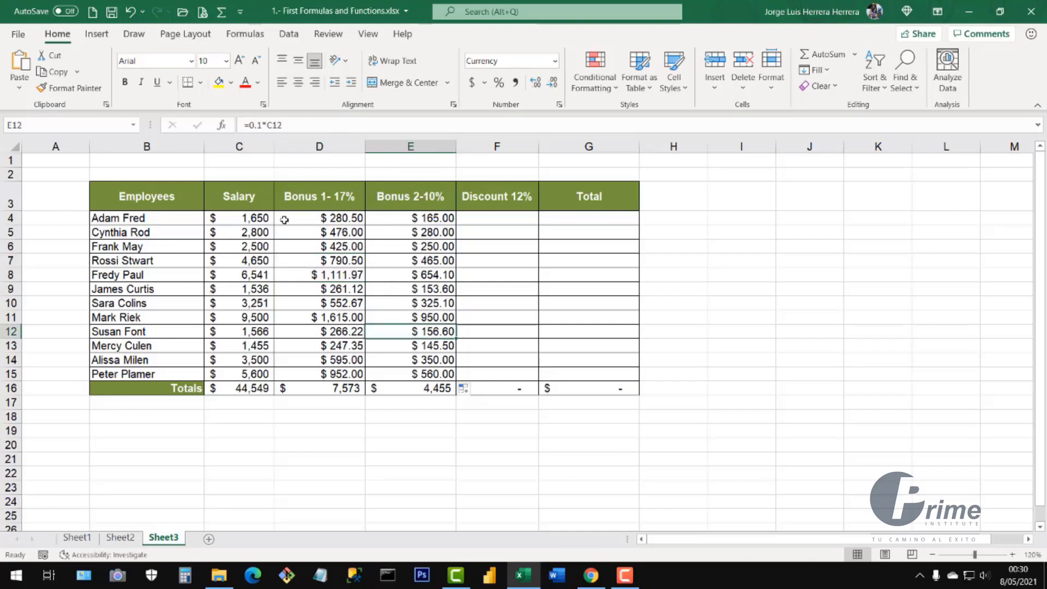
pyautogui.click(333, 214)
pyautogui.moveTo(342, 201); pyautogui.dragTo(343, 359)
pyautogui.moveTo(414, 202); pyautogui.dragTo(399, 372)
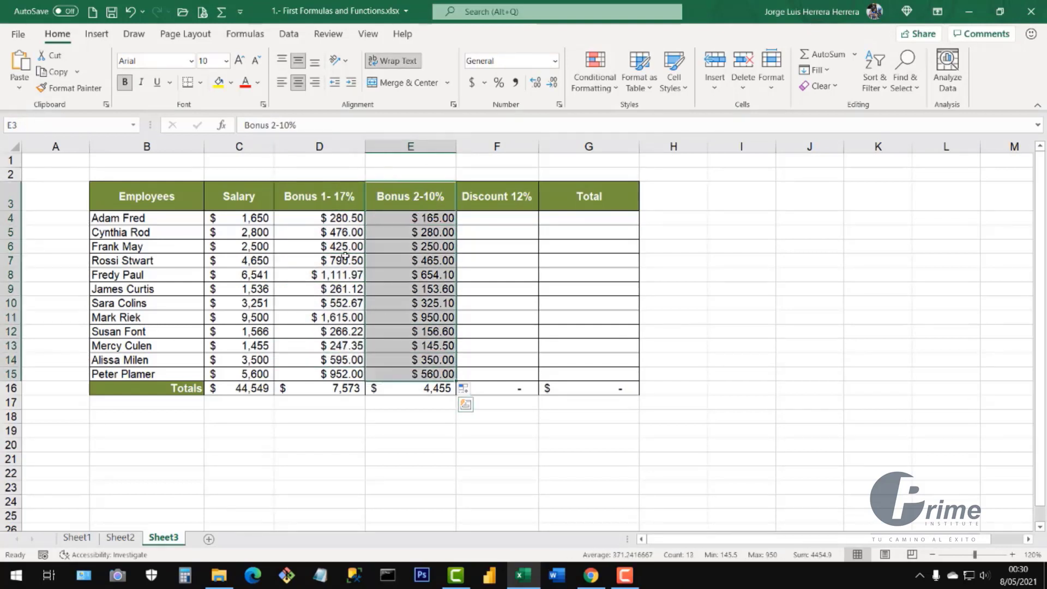
pyautogui.click(327, 220)
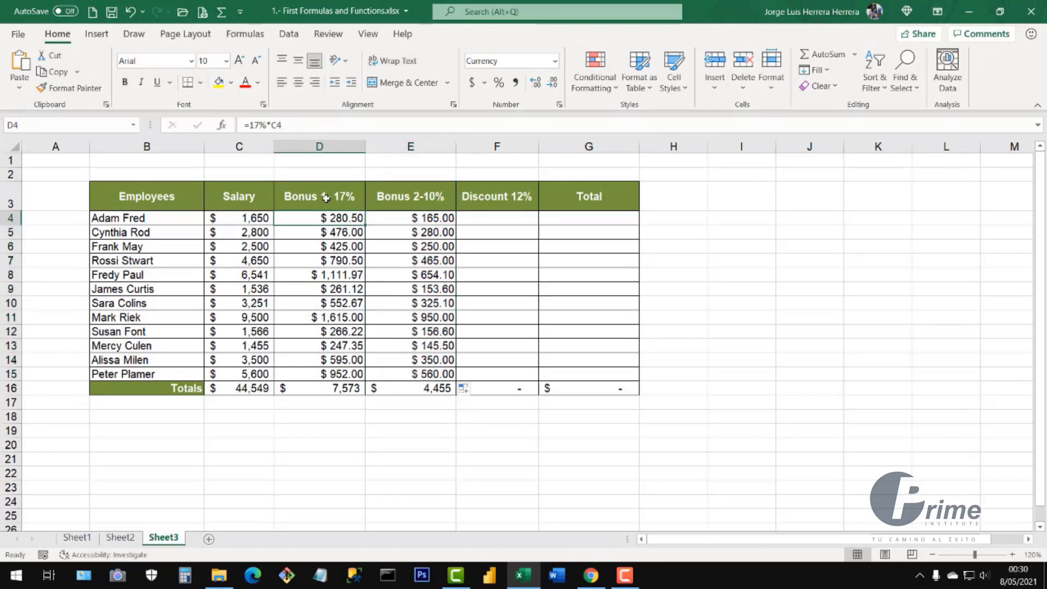
pyautogui.moveTo(327, 199); pyautogui.dragTo(330, 366)
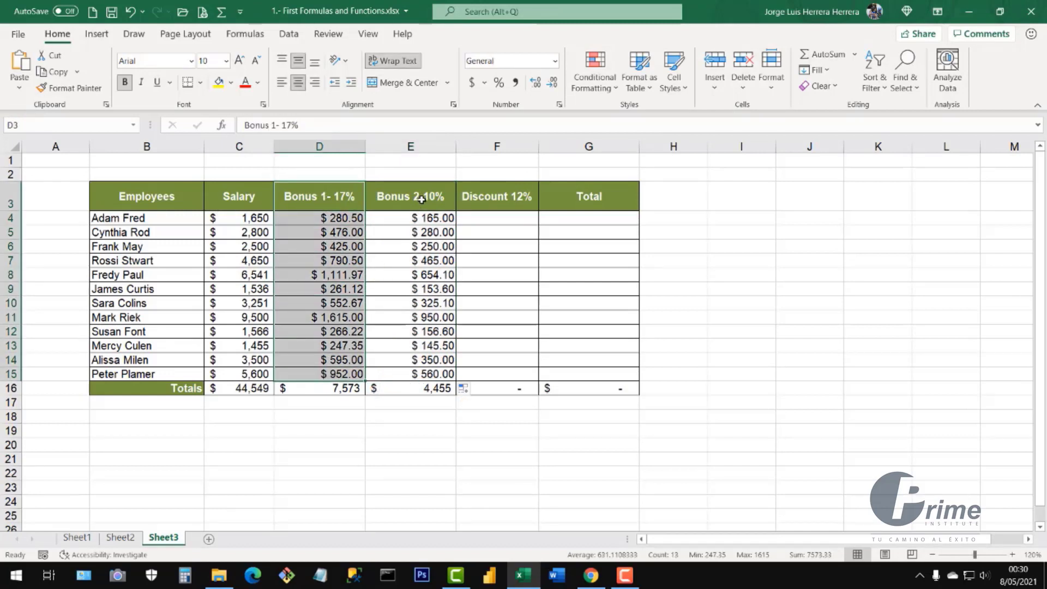
pyautogui.moveTo(420, 200); pyautogui.dragTo(422, 374)
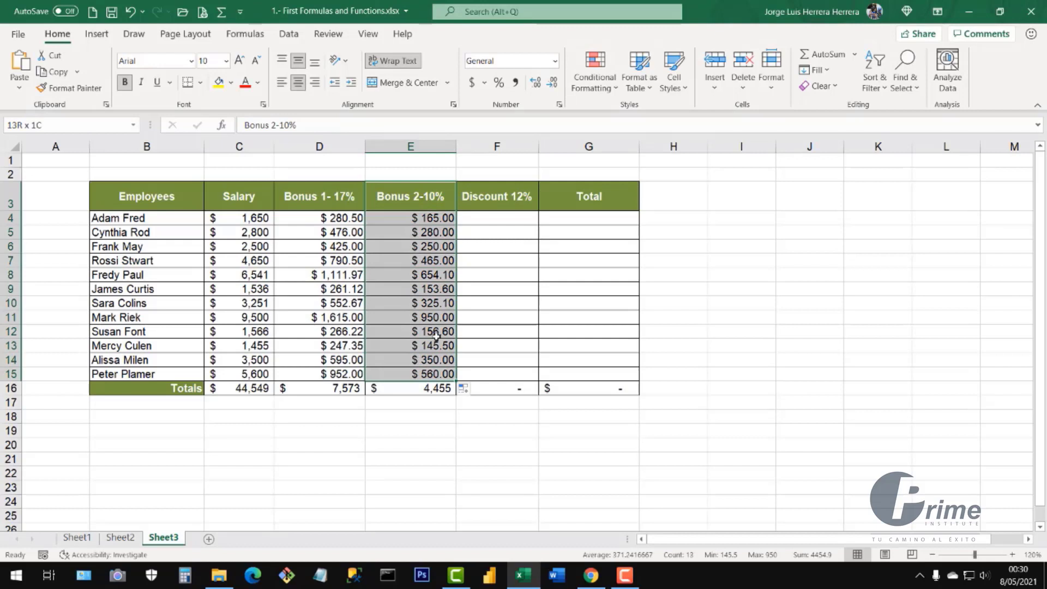
# Enter the formula =(C4+D4+E4) in F4 to add the first employee's salary and both bonuses
pyautogui.click(485, 223)
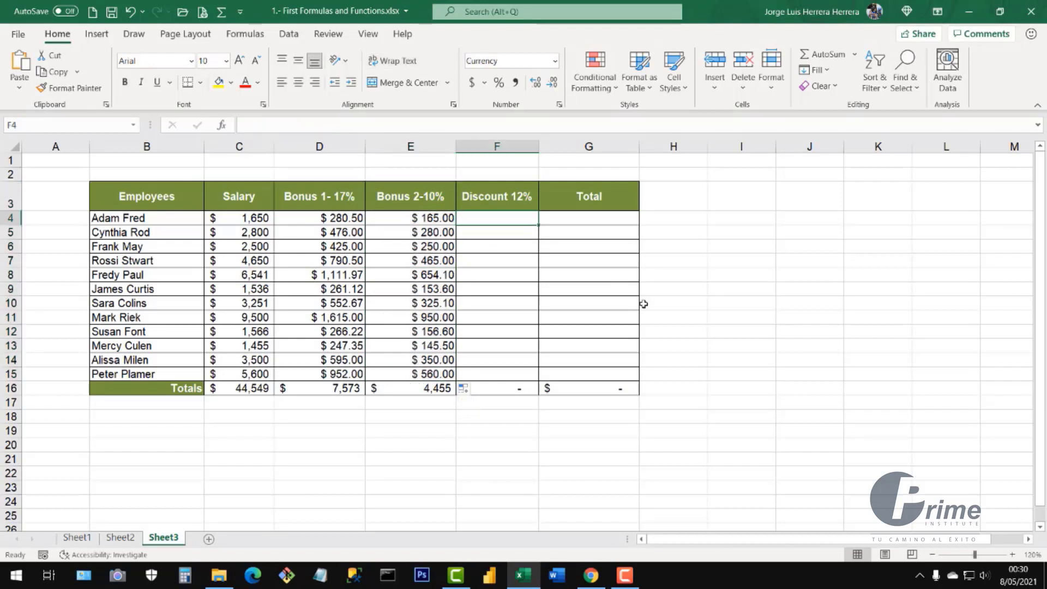
pyautogui.write('=')
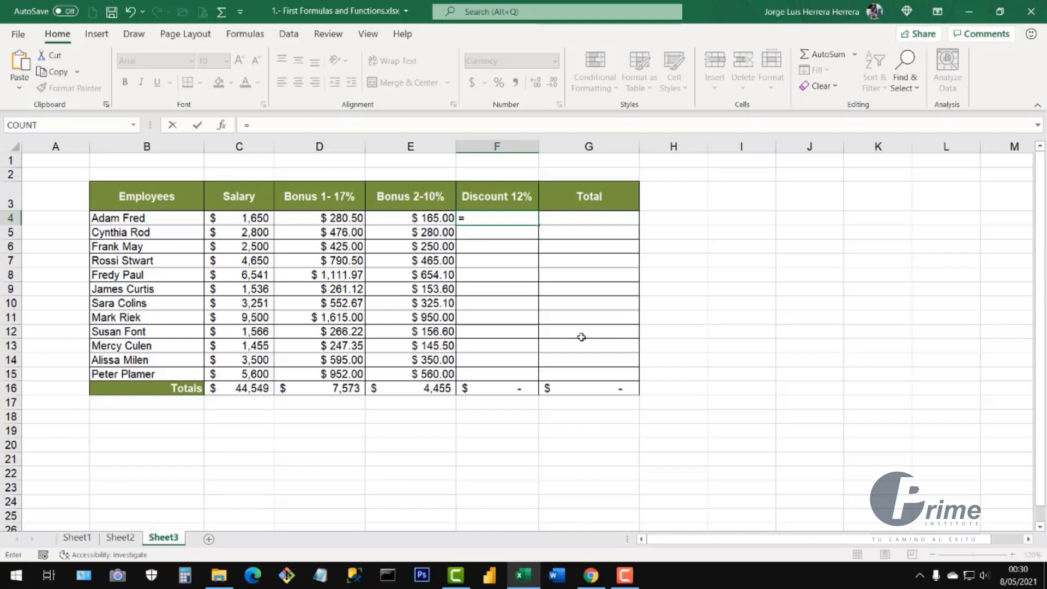
pyautogui.write('(')
pyautogui.click(251, 218)
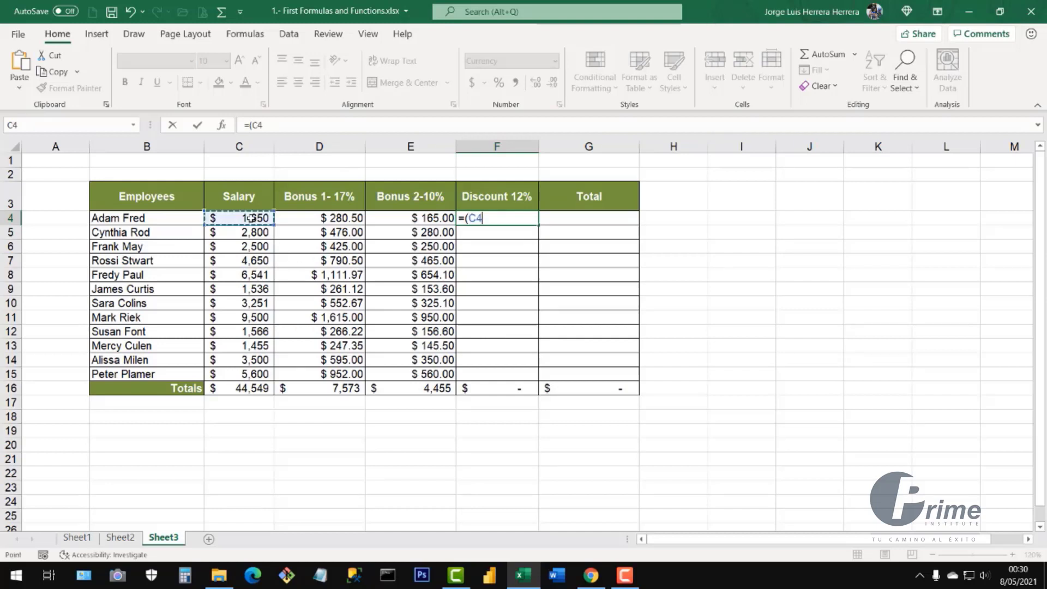
pyautogui.write('+')
pyautogui.click(326, 218)
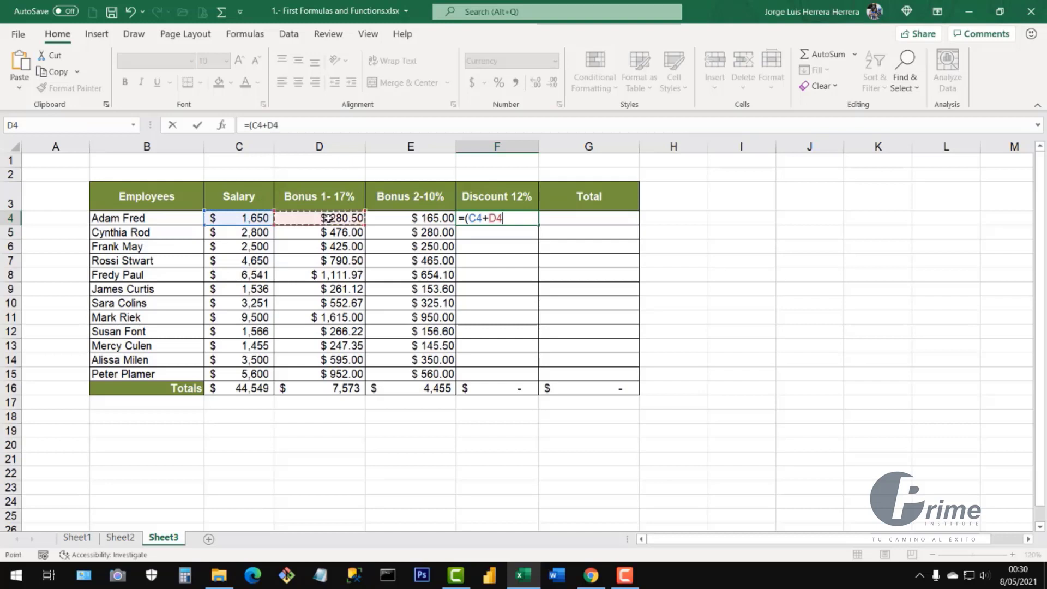
pyautogui.write('+')
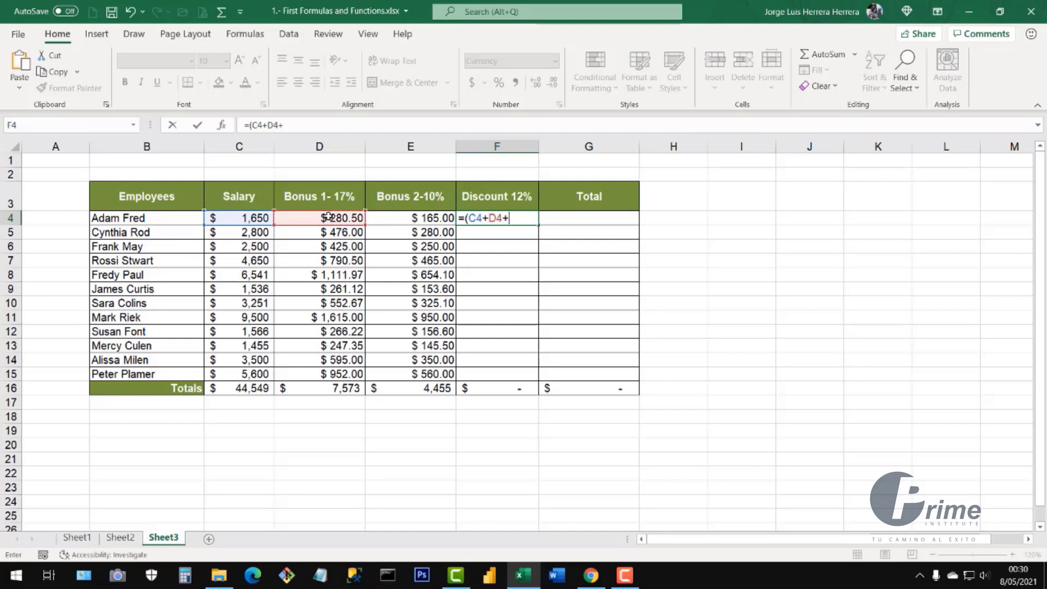
pyautogui.click(418, 217)
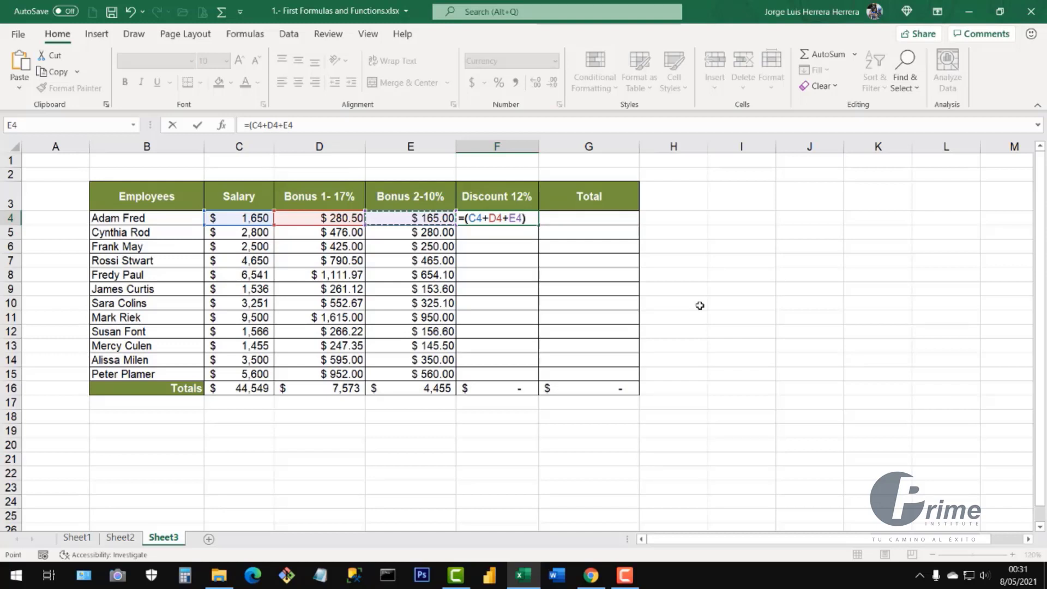
pyautogui.write(')')
pyautogui.press('Return')
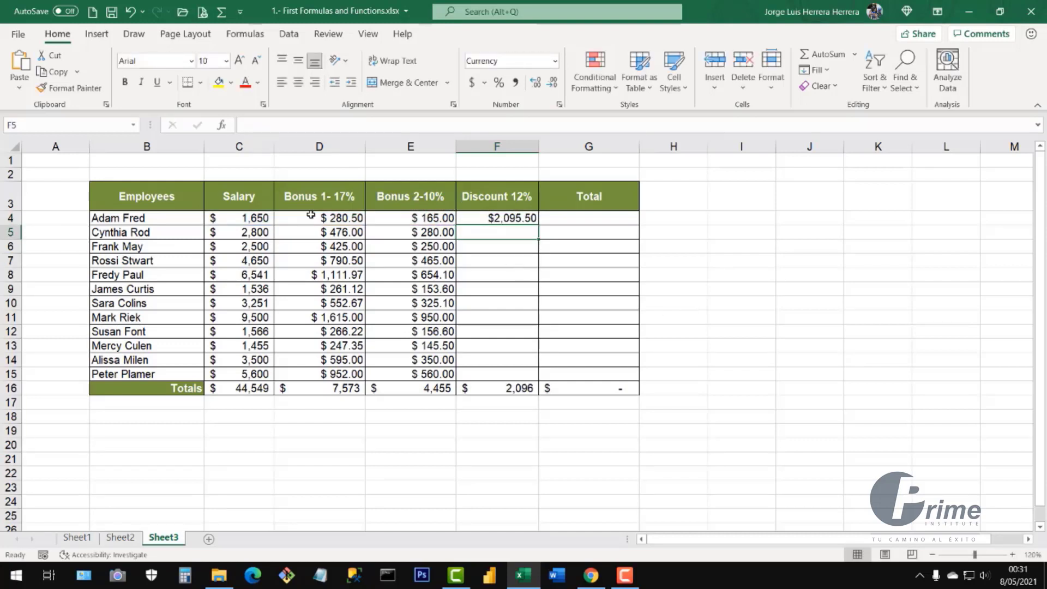
# Extend the F4 formula to =(C4+D4+E4)*12% so it calculates the discount on salary plus bonuses
pyautogui.moveTo(253, 218); pyautogui.dragTo(425, 219)
pyautogui.click(508, 218)
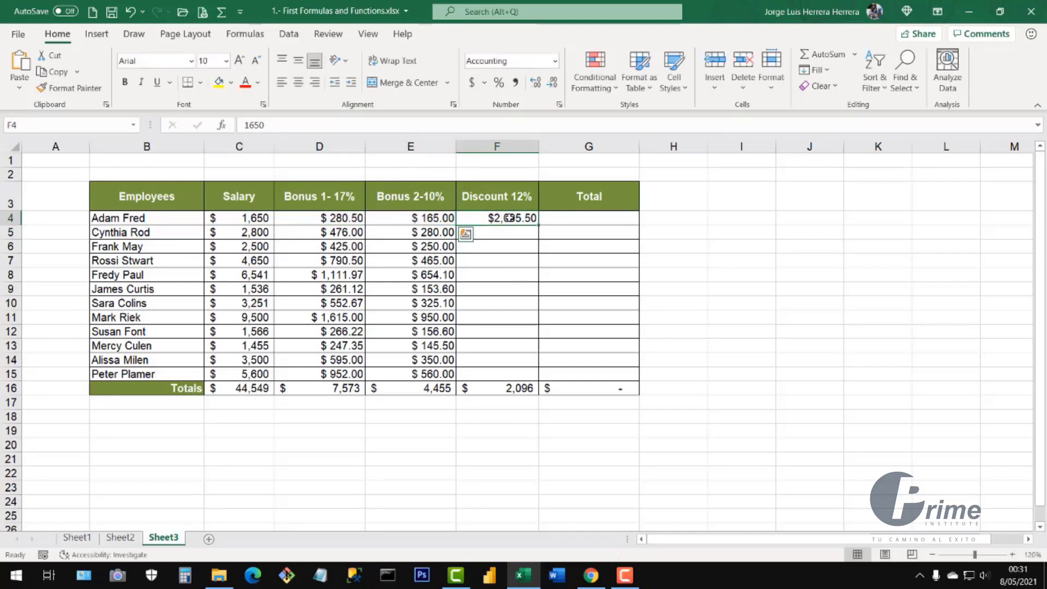
pyautogui.click(507, 197)
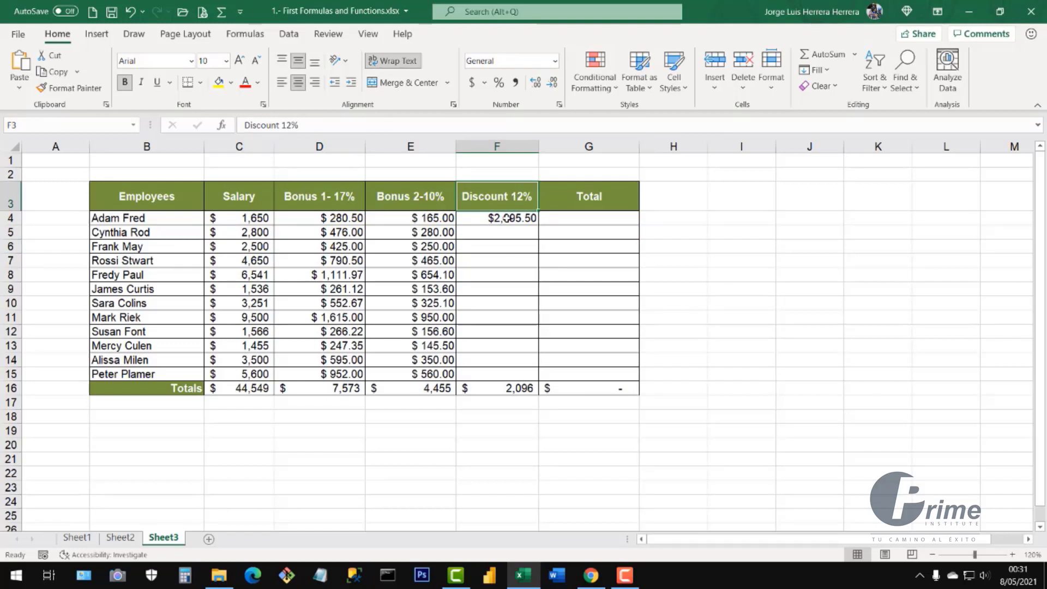
pyautogui.doubleClick(508, 218)
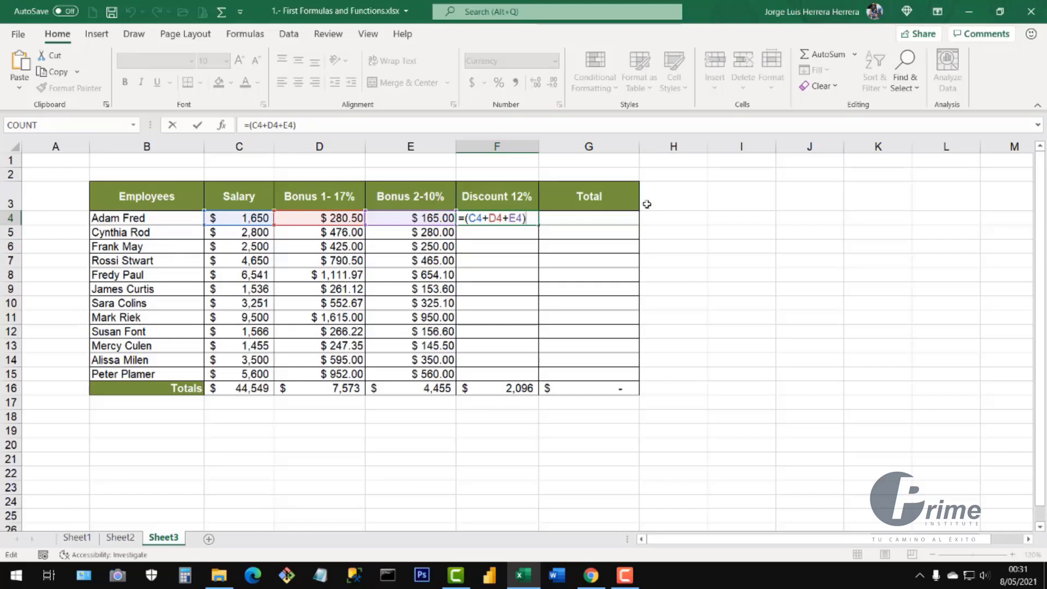
pyautogui.write('*12%')
pyautogui.press('Return')
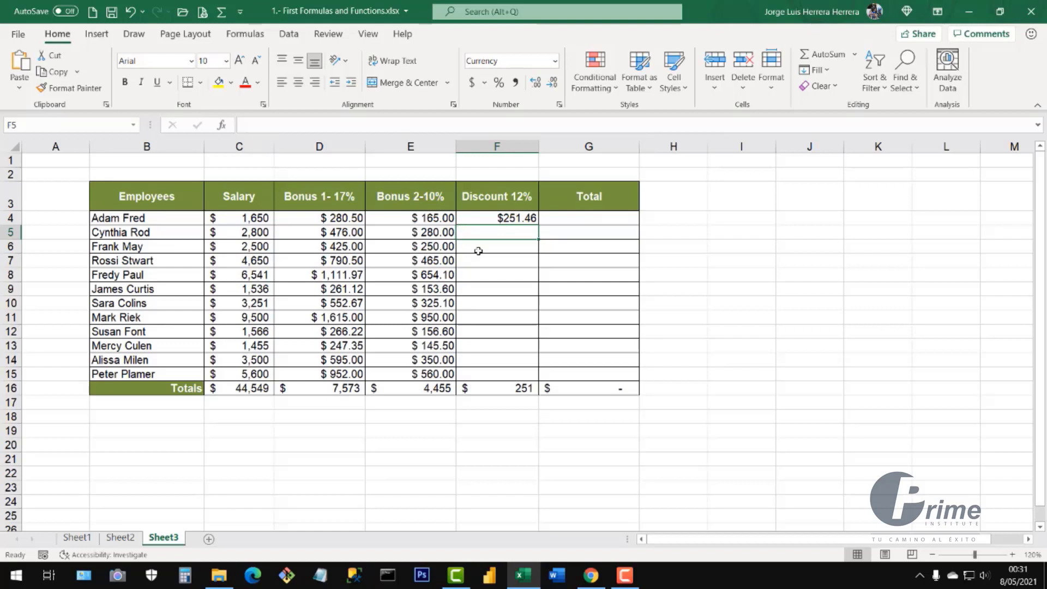
# Examine the parts of the F4 formula: the parenthesised sum of C4, D4 and E4, and the multiplication by 12%
pyautogui.click(514, 218)
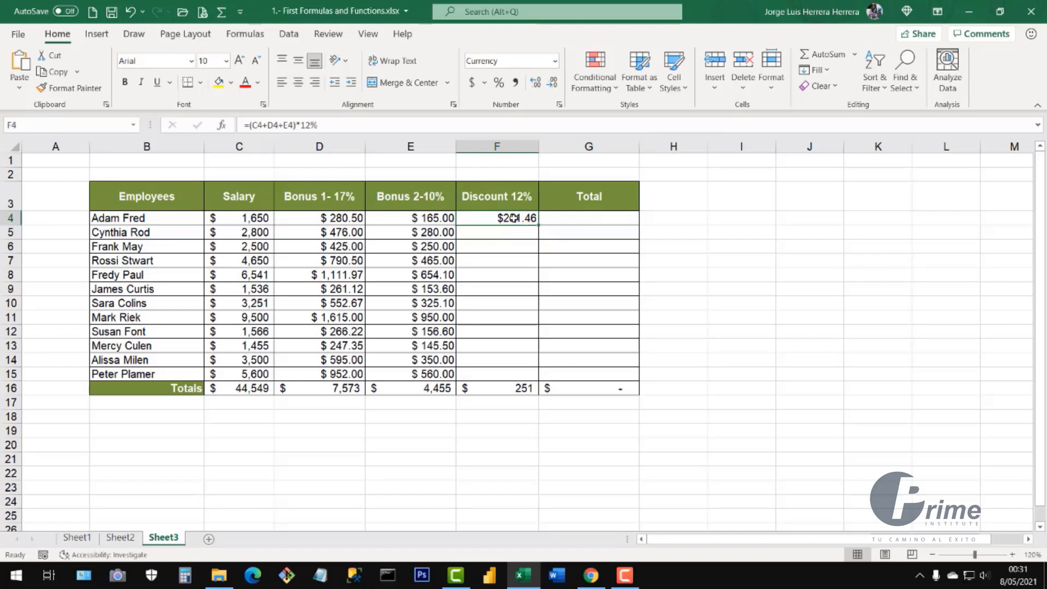
pyautogui.doubleClick(513, 218)
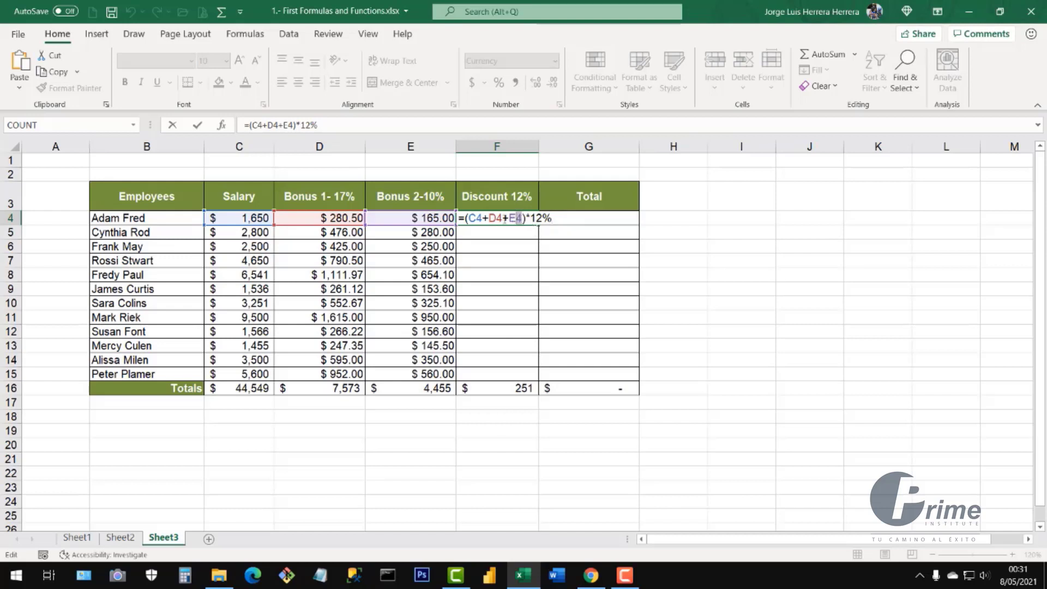
pyautogui.moveTo(519, 219); pyautogui.dragTo(470, 219)
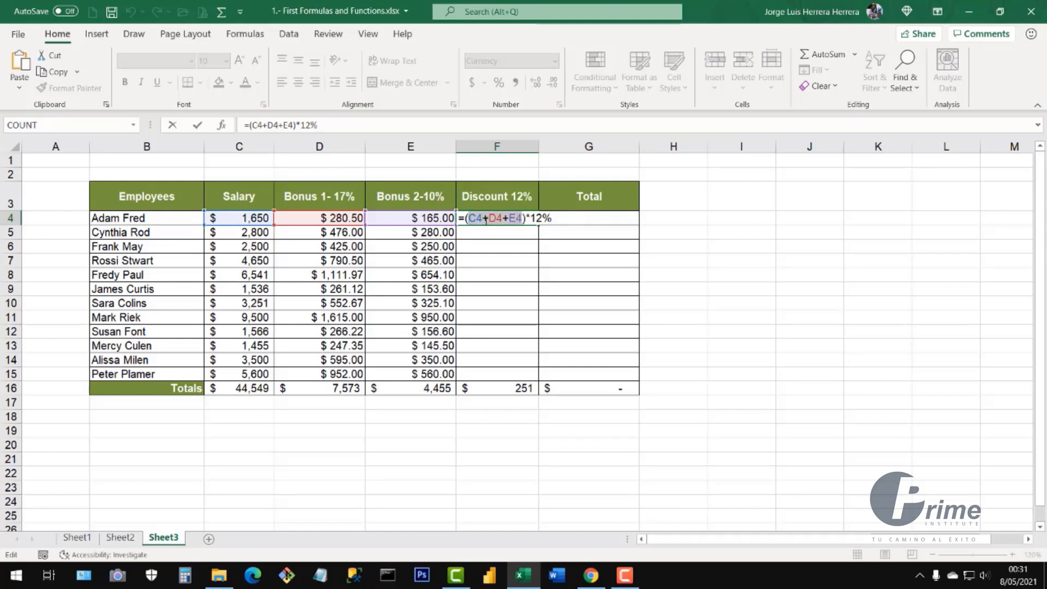
pyautogui.click(485, 219)
pyautogui.click(505, 218)
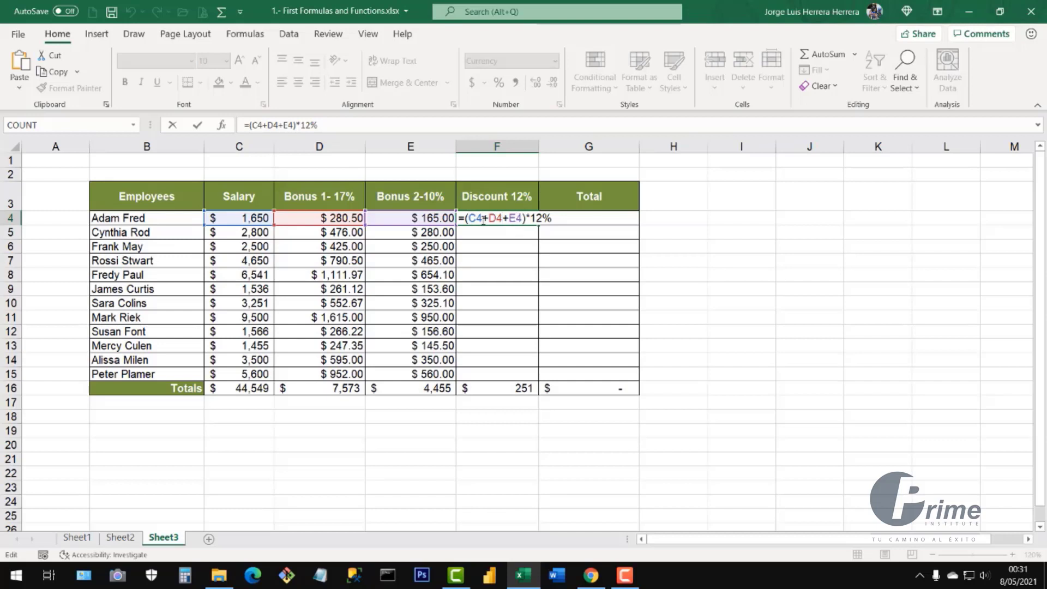
pyautogui.moveTo(526, 218); pyautogui.dragTo(467, 219)
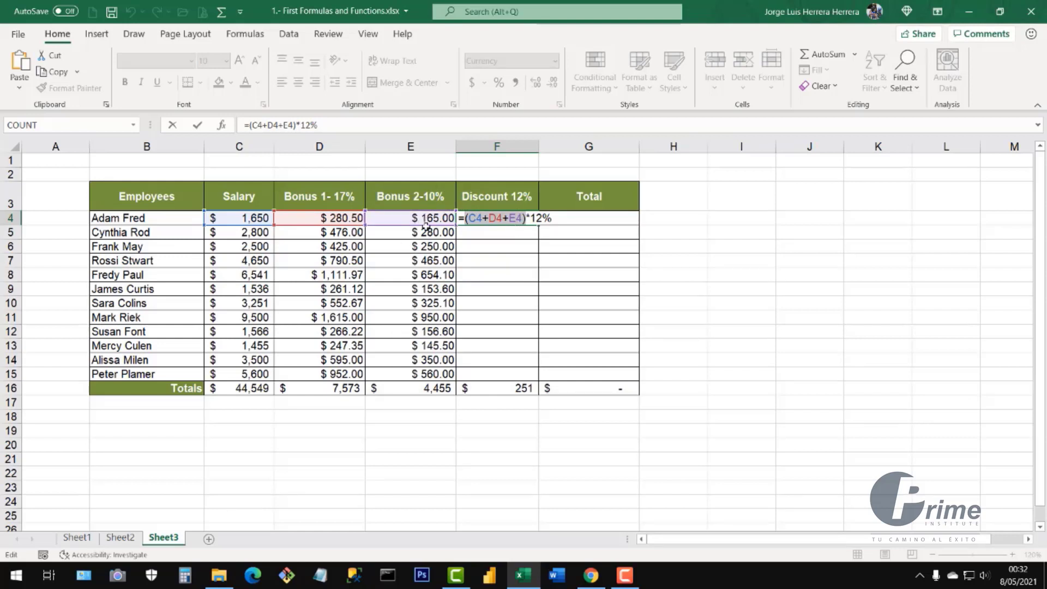
pyautogui.click(524, 218)
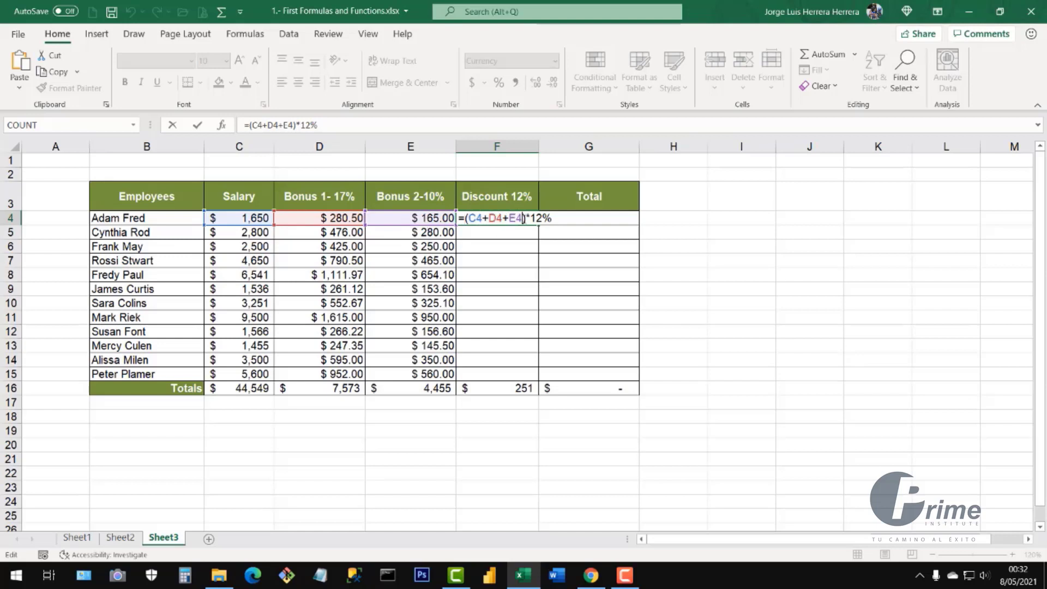
pyautogui.moveTo(524, 219); pyautogui.dragTo(466, 218)
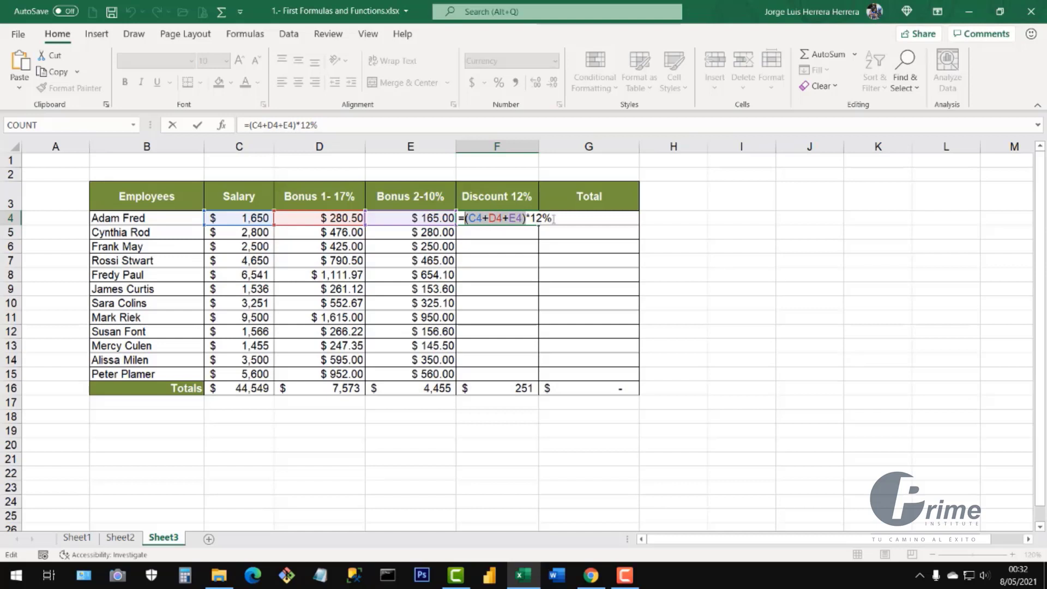
pyautogui.moveTo(552, 218); pyautogui.dragTo(467, 220)
pyautogui.click(530, 218)
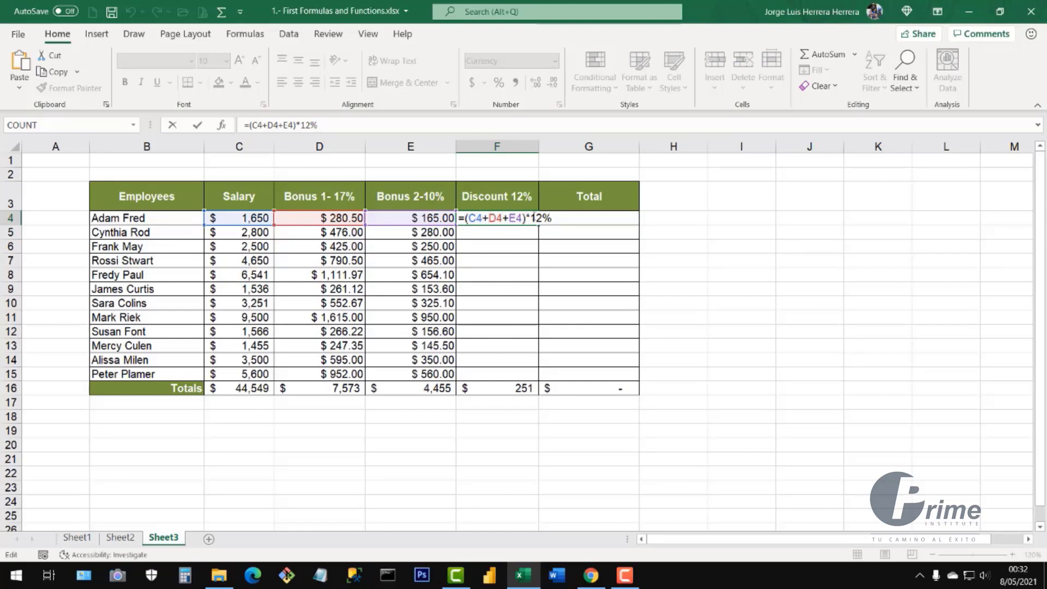
pyautogui.moveTo(527, 218); pyautogui.dragTo(549, 218)
pyautogui.hotkey('ctrl', 'Return')
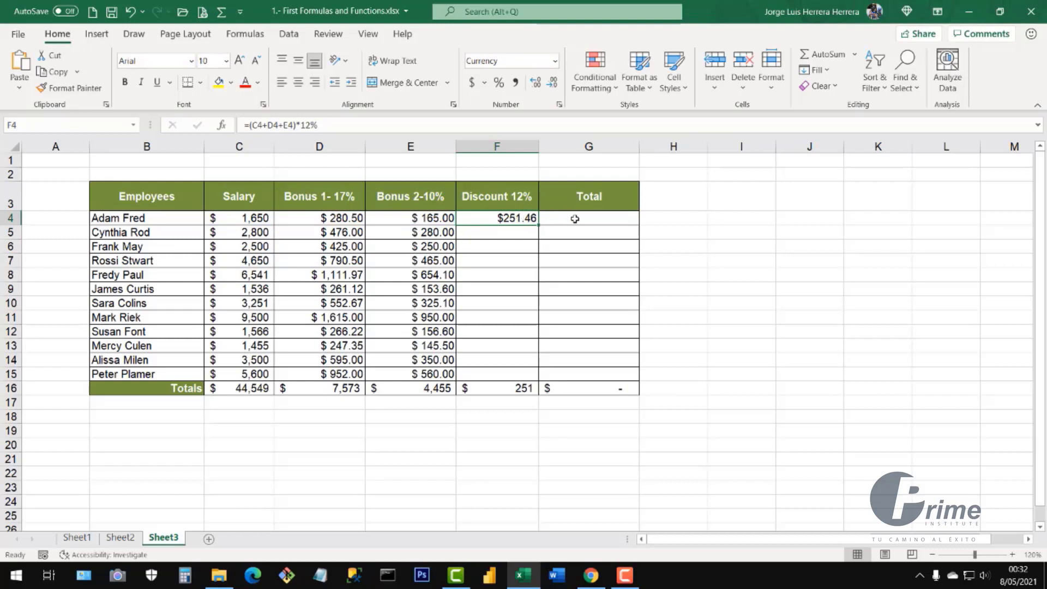
# Replace the discount formula in F4 with =SUM(C4:E4)*0.12
pyautogui.press('Delete')
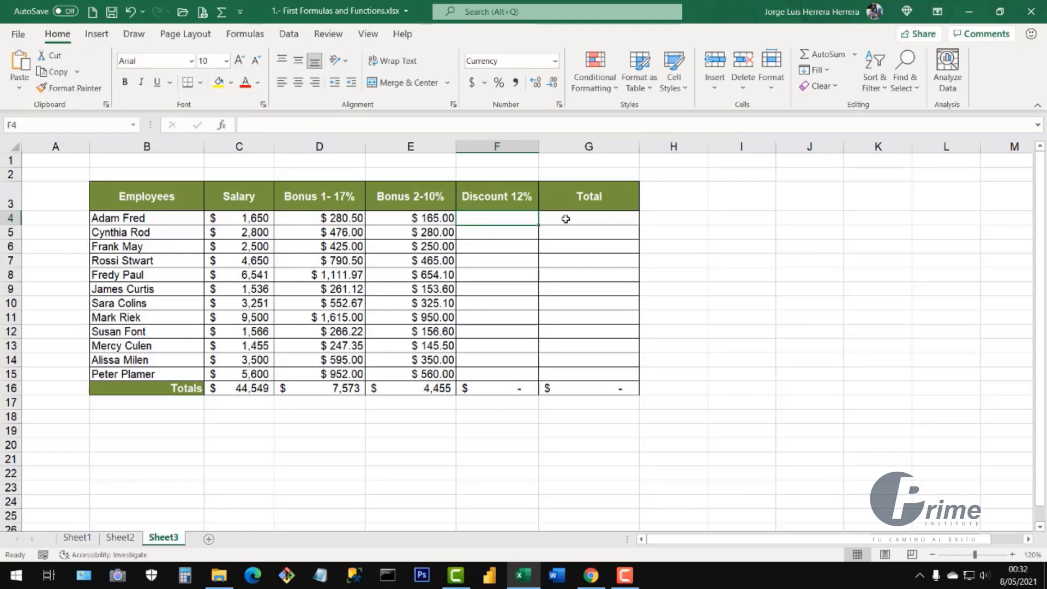
pyautogui.write('=suma')
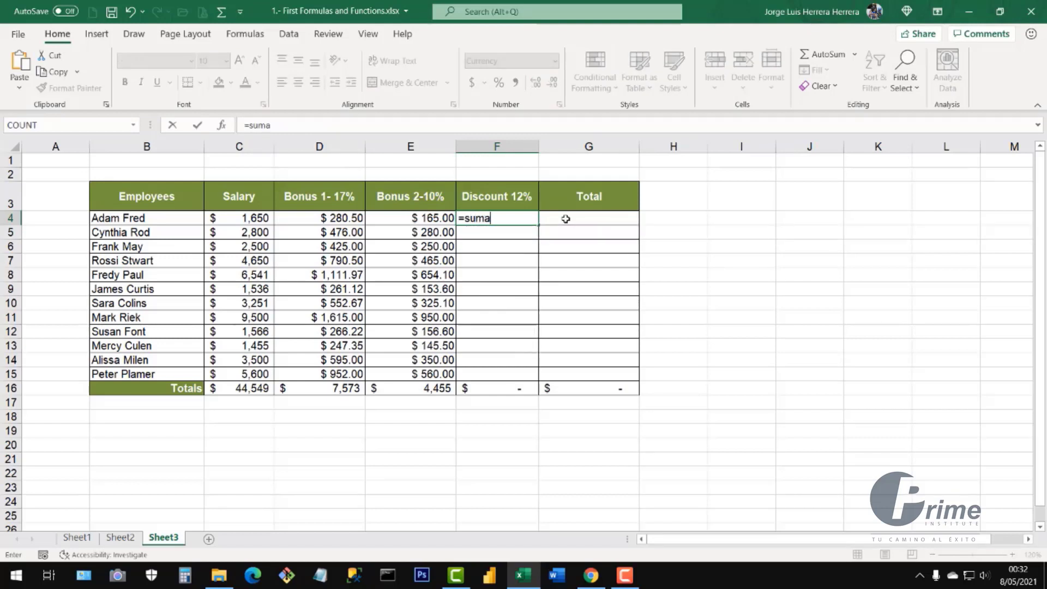
pyautogui.press('BackSpace')
pyautogui.doubleClick(506, 234)
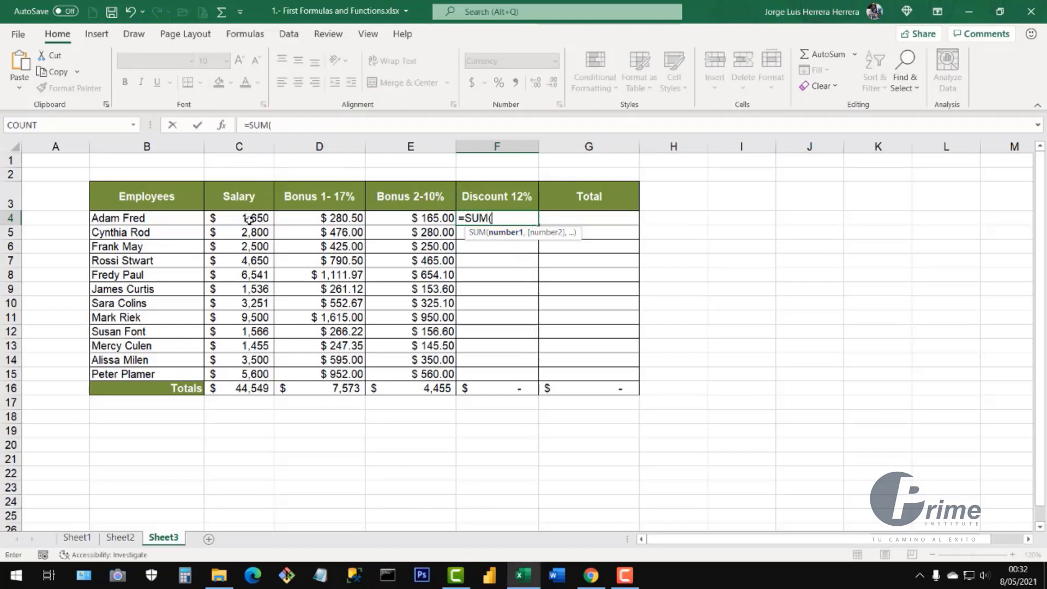
pyautogui.moveTo(248, 218); pyautogui.dragTo(446, 214)
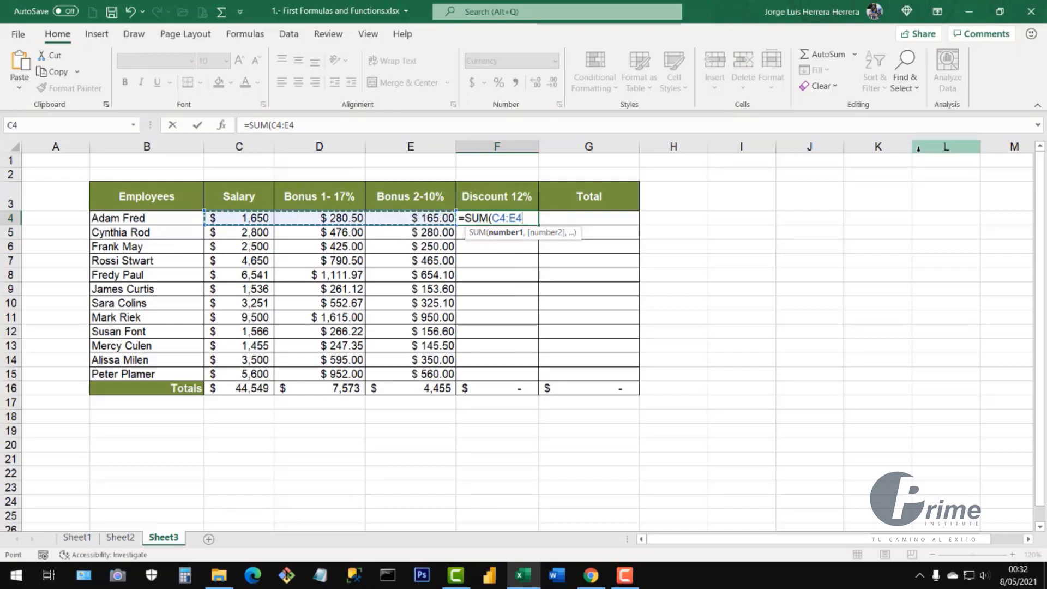
pyautogui.write(')')
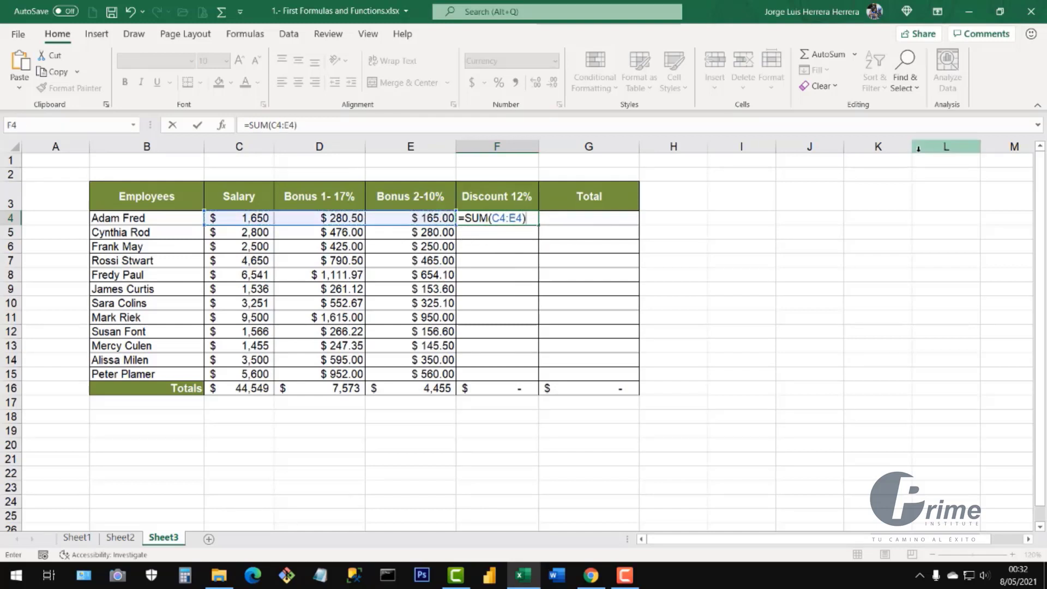
pyautogui.write('*12%')
pyautogui.press('BackSpace')
pyautogui.press('BackSpace')
pyautogui.press('BackSpace')
pyautogui.write('0.12')
pyautogui.press('Return')
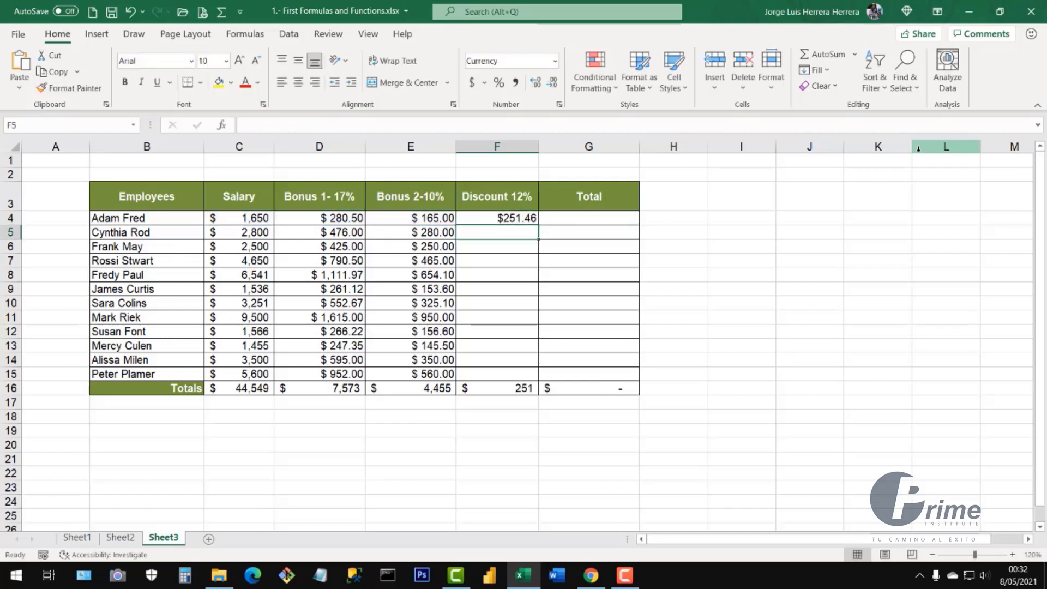
# Review the SUM range and the 0.12 factor in the F4 formula, plus the bonus cells D4 and E4 it includes
pyautogui.click(511, 220)
pyautogui.doubleClick(511, 220)
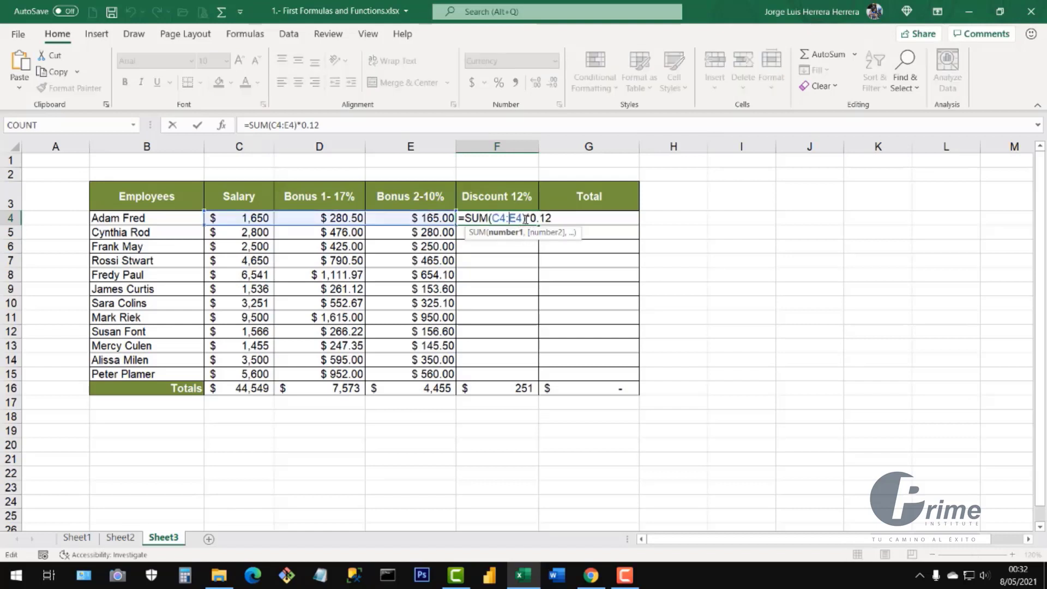
pyautogui.moveTo(527, 218); pyautogui.dragTo(465, 219)
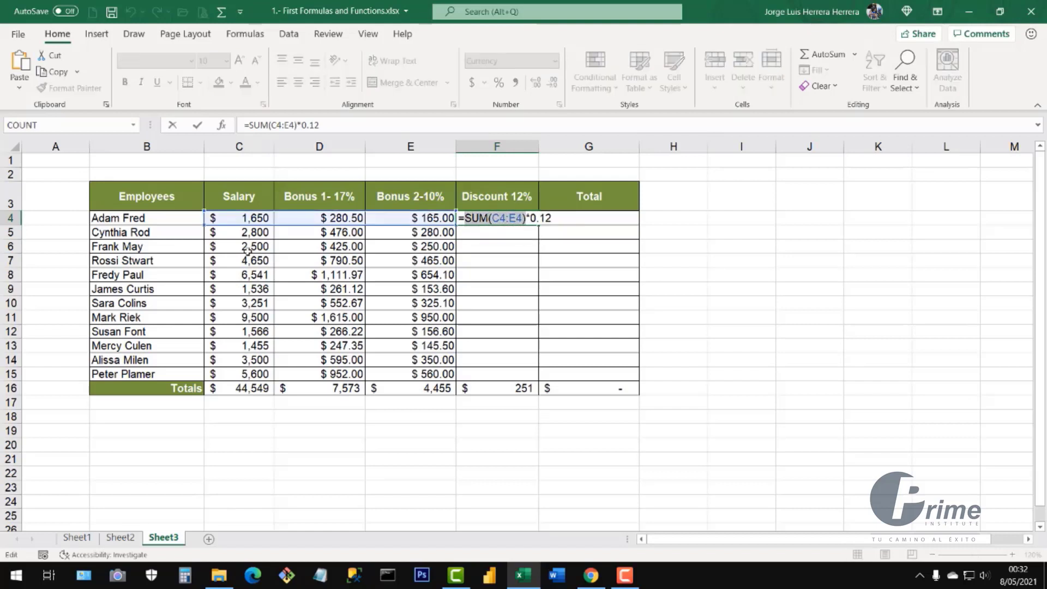
pyautogui.click(491, 218)
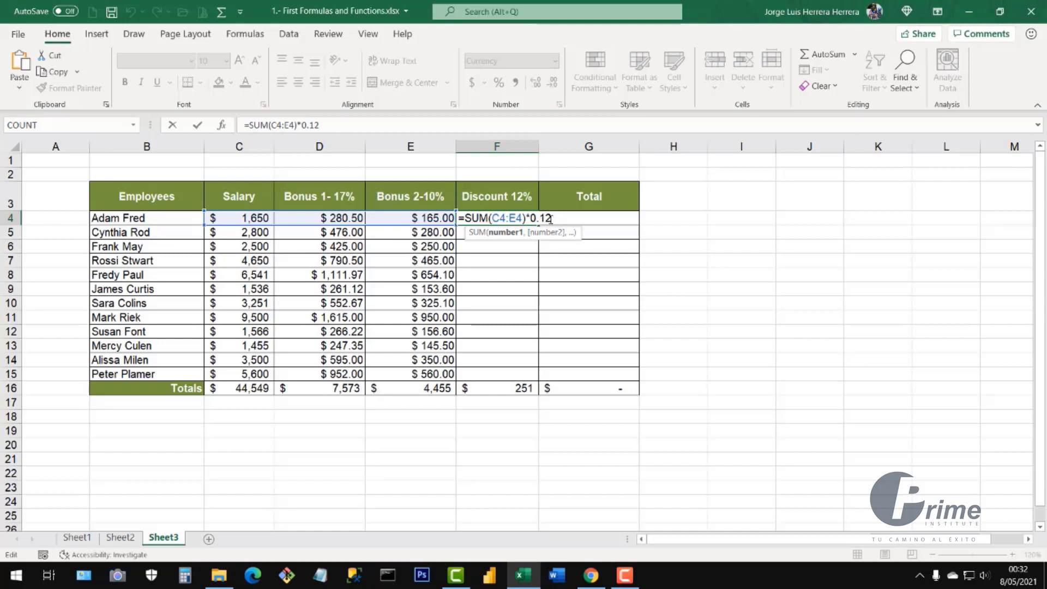
pyautogui.moveTo(551, 220); pyautogui.dragTo(531, 219)
pyautogui.hotkey('ctrl', 'Return')
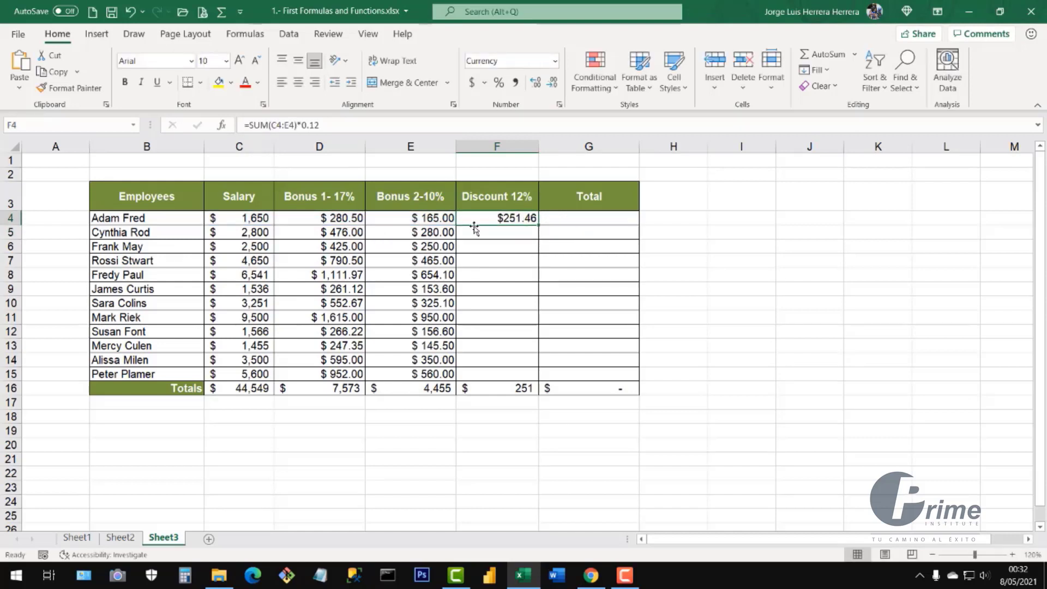
pyautogui.click(355, 222)
pyautogui.click(403, 218)
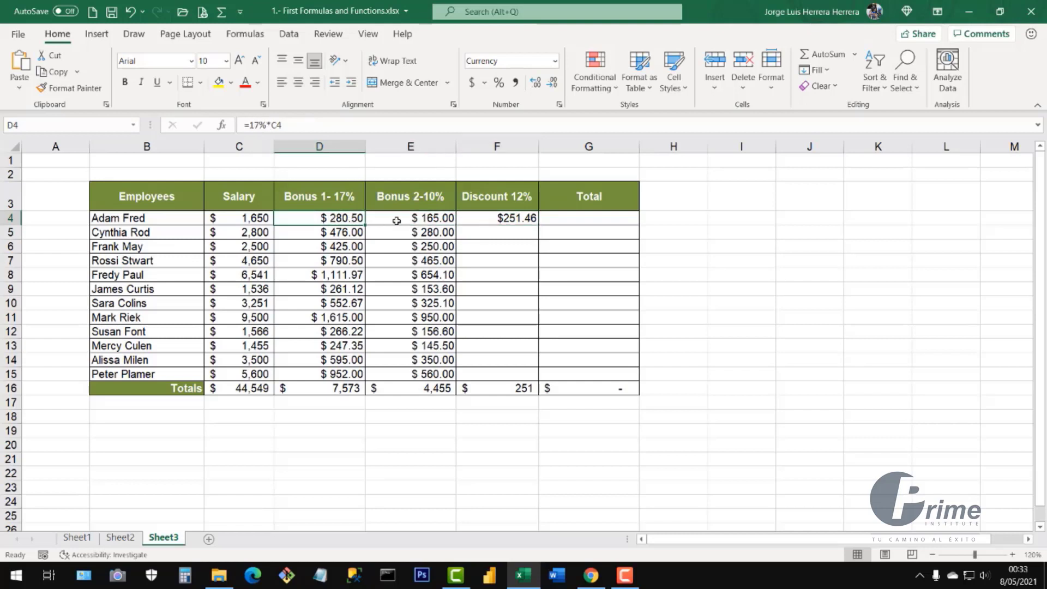
# Fill the discount formula from F4 down through F15 and check a copied formula in the column
pyautogui.click(535, 222)
pyautogui.moveTo(539, 225); pyautogui.dragTo(536, 379)
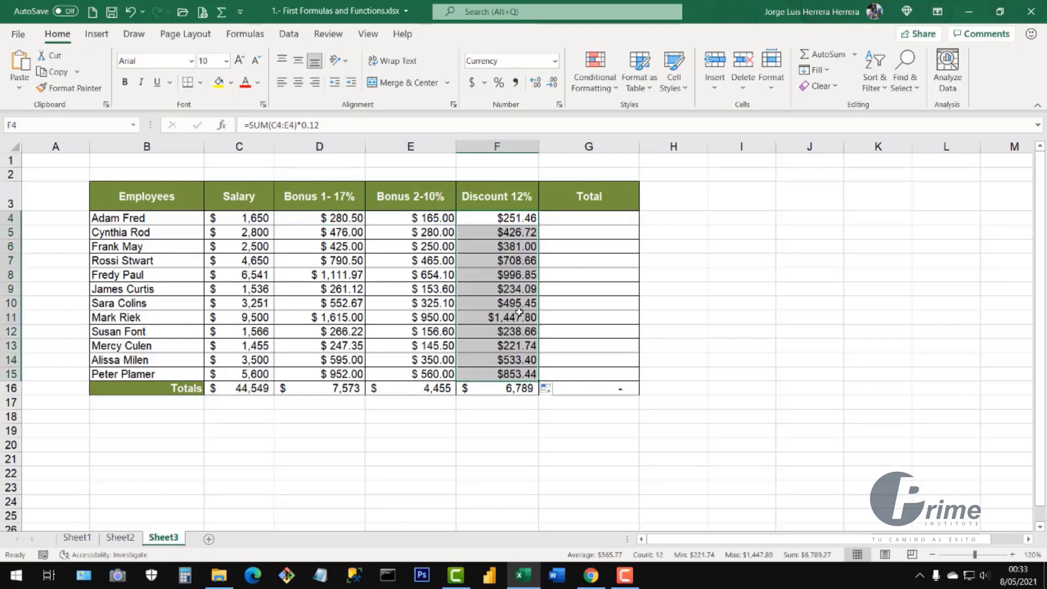
pyautogui.click(472, 305)
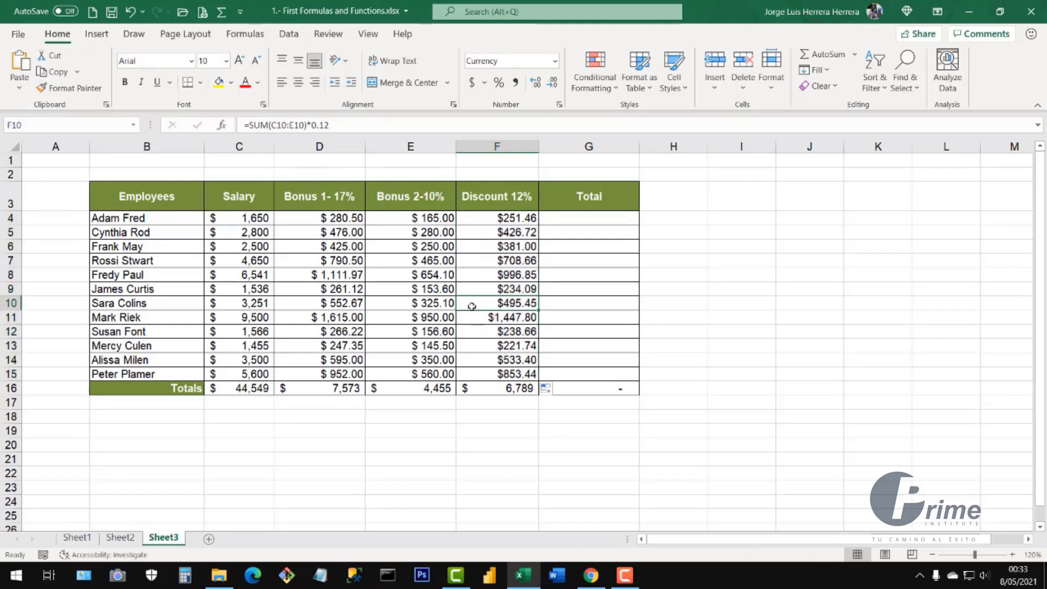
# Review the salary, both bonuses and the discount in C4 to F4 that feed the total in G4
pyautogui.click(591, 218)
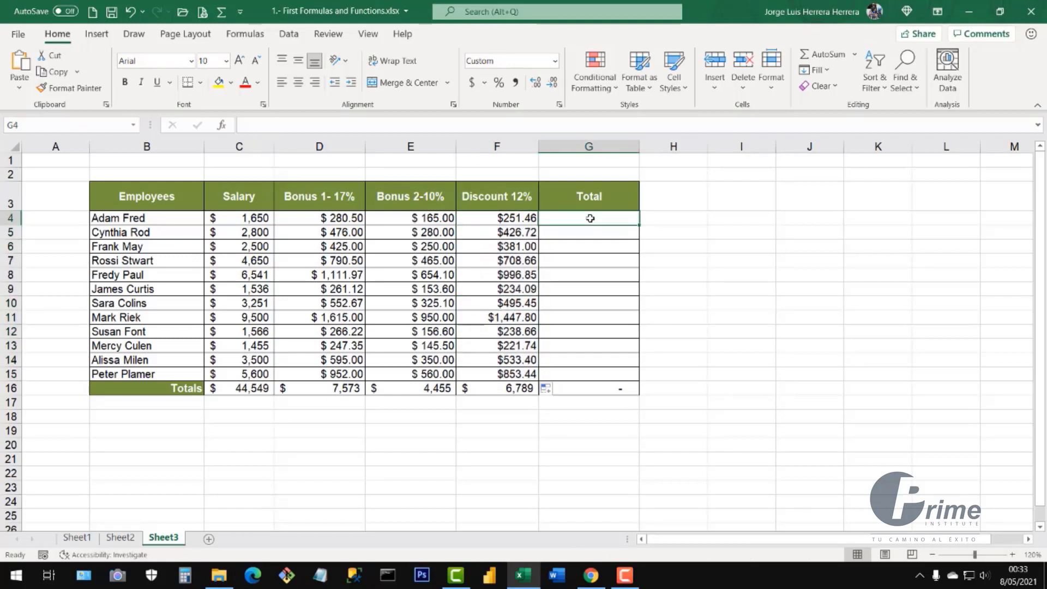
pyautogui.click(247, 219)
pyautogui.click(312, 217)
pyautogui.click(421, 216)
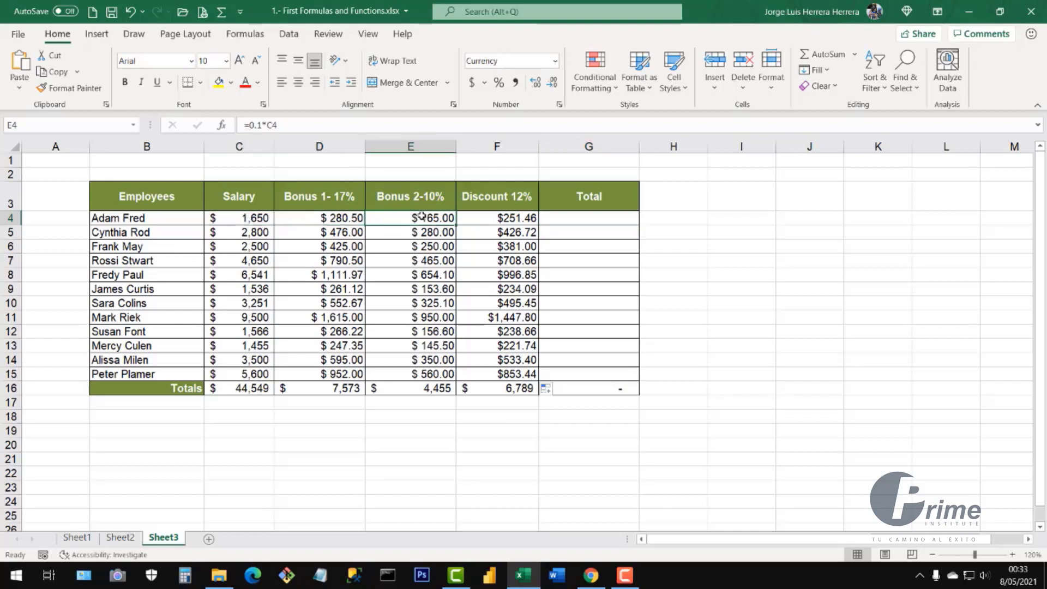
pyautogui.click(497, 219)
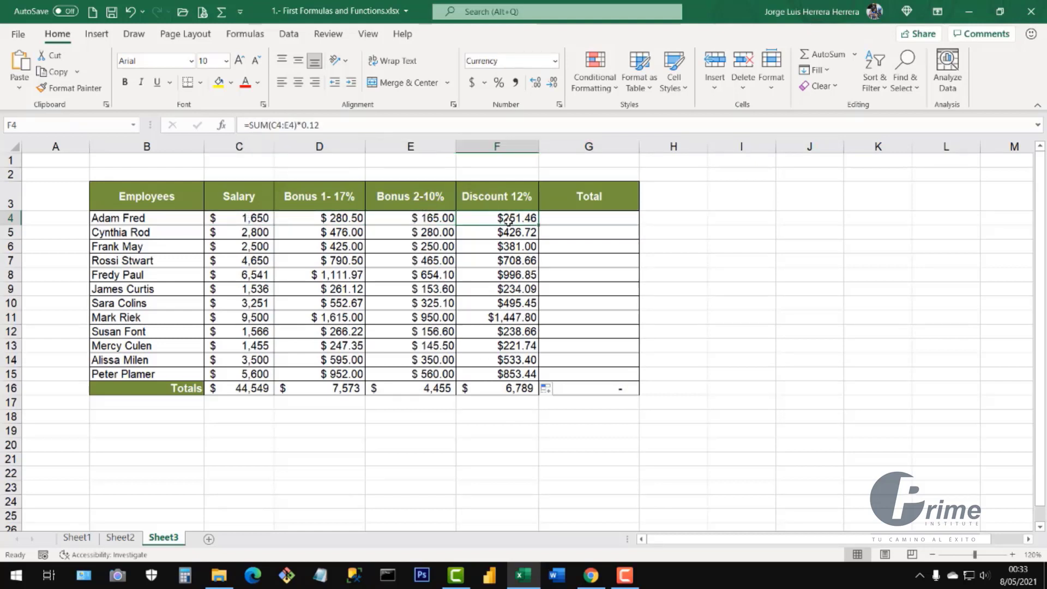
pyautogui.click(562, 218)
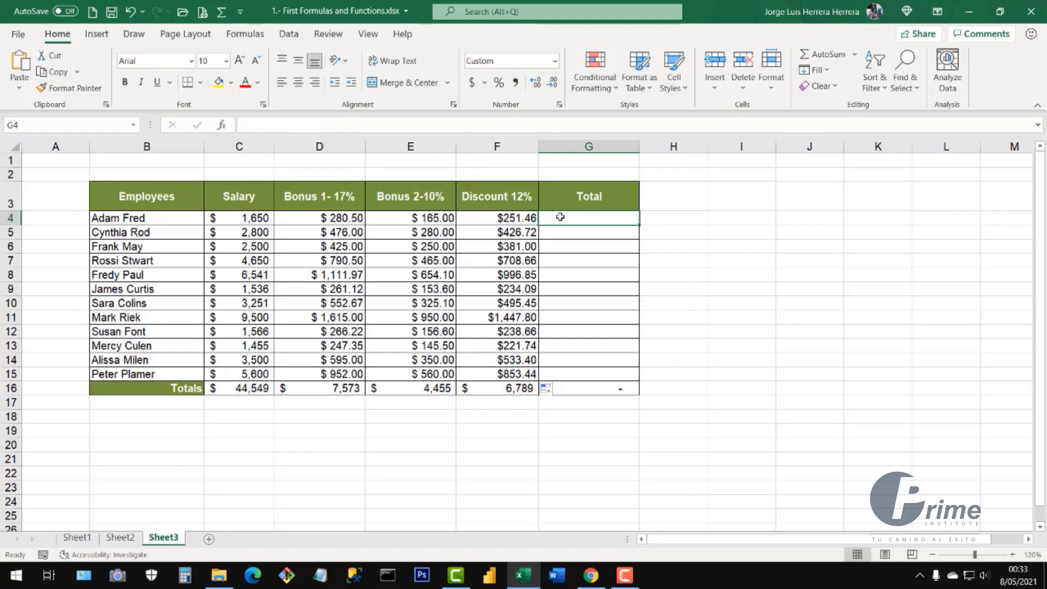
pyautogui.write('0SUMA')
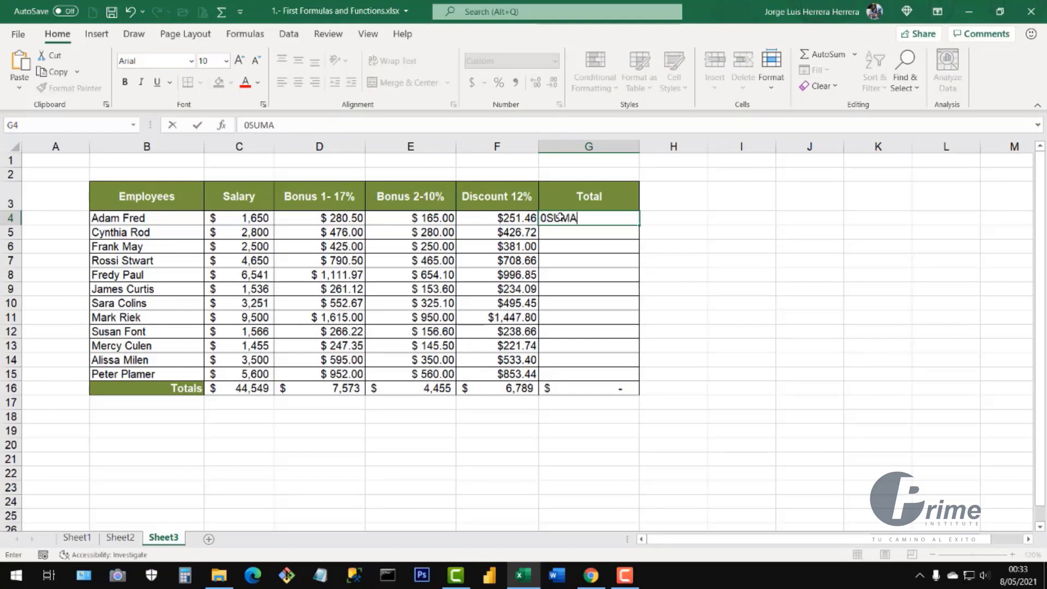
pyautogui.press('BackSpace')
pyautogui.press('BackSpace')
pyautogui.press('BackSpace')
pyautogui.press('BackSpace')
pyautogui.press('BackSpace')
# Enter the total formula =SUM(C4:E4)-F4 in G4
pyautogui.write('=SUM')
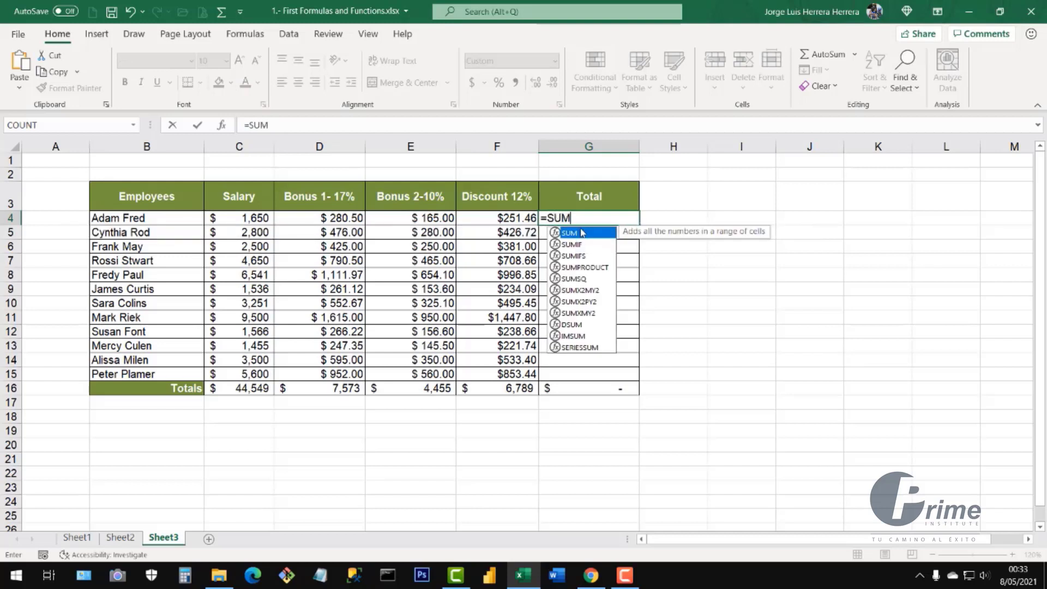
pyautogui.doubleClick(578, 234)
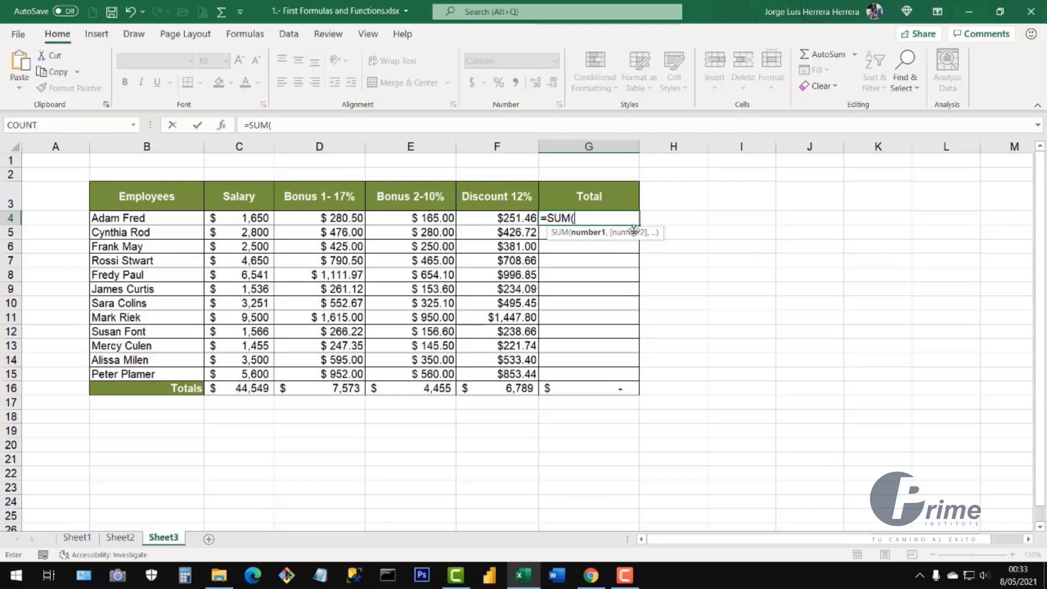
pyautogui.moveTo(252, 218); pyautogui.dragTo(432, 219)
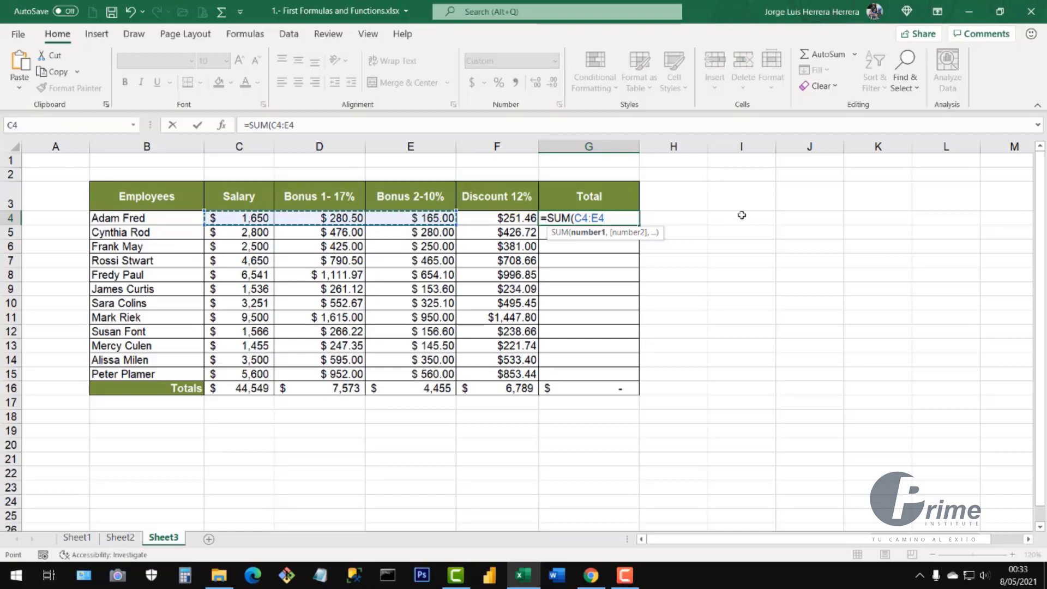
pyautogui.write(')-')
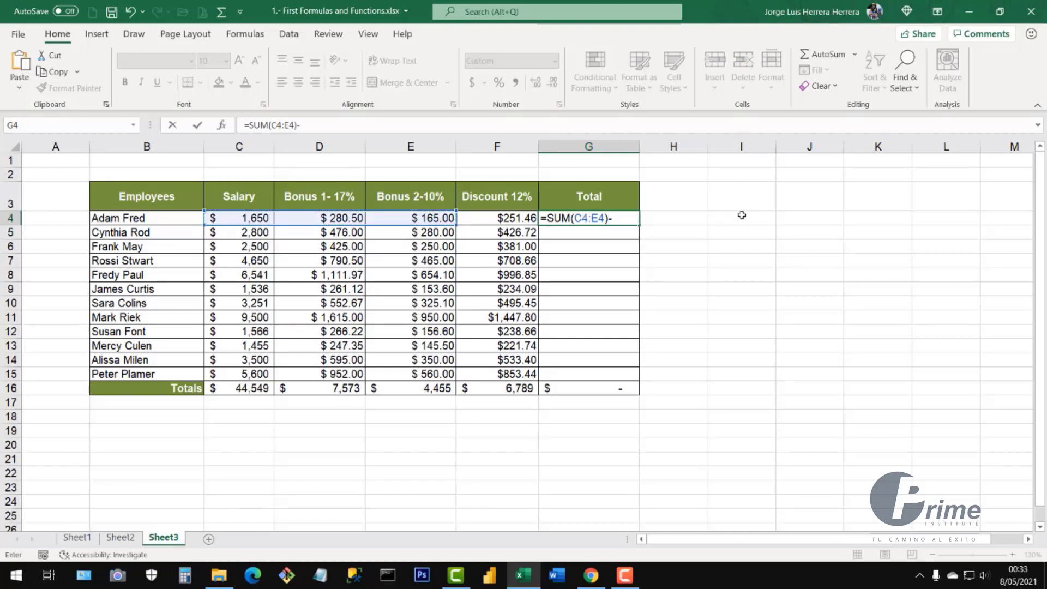
pyautogui.click(485, 220)
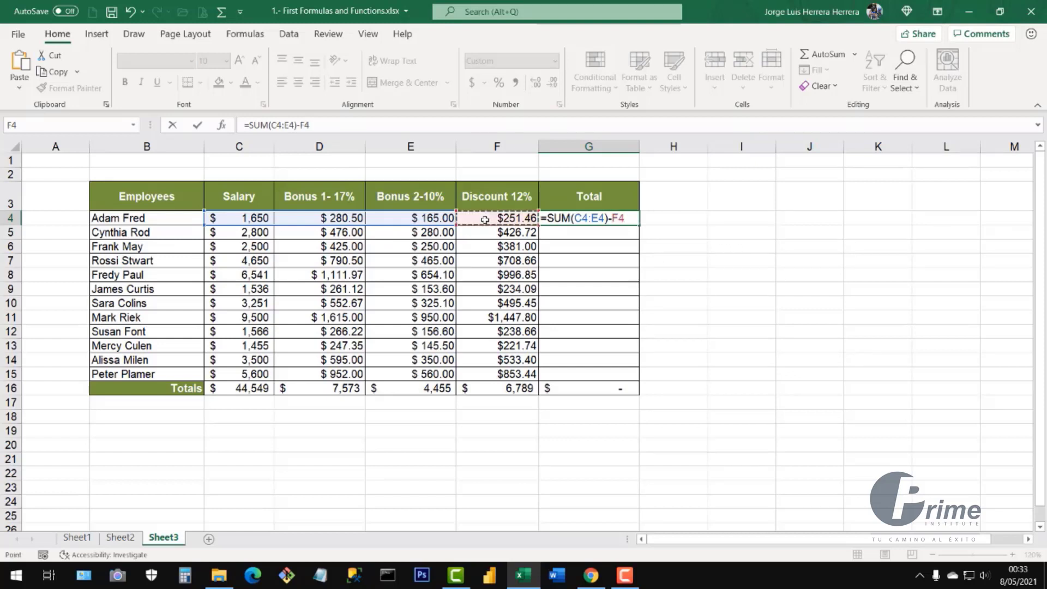
pyautogui.press('Return')
# Review the 0.12 factor in the F4 discount formula and the SUM range and subtraction in the G4 total formula
pyautogui.click(626, 221)
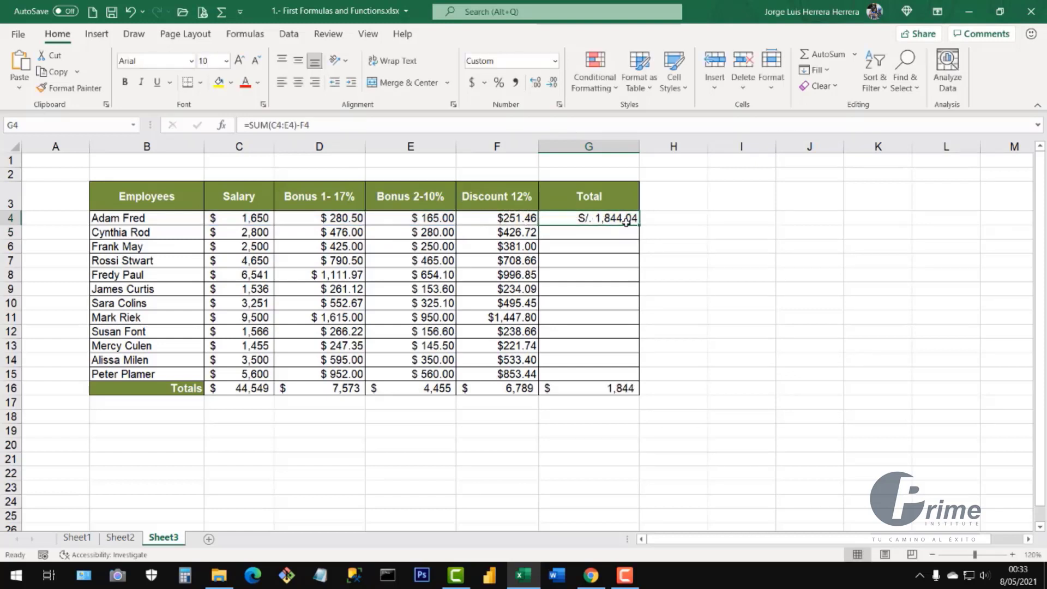
pyautogui.click(529, 218)
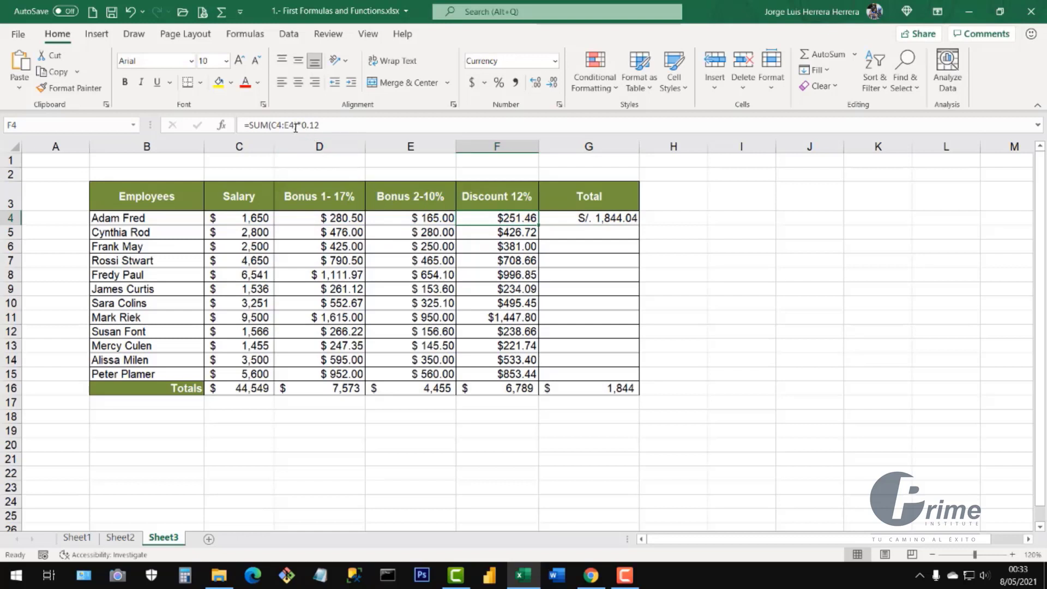
pyautogui.doubleClick(506, 218)
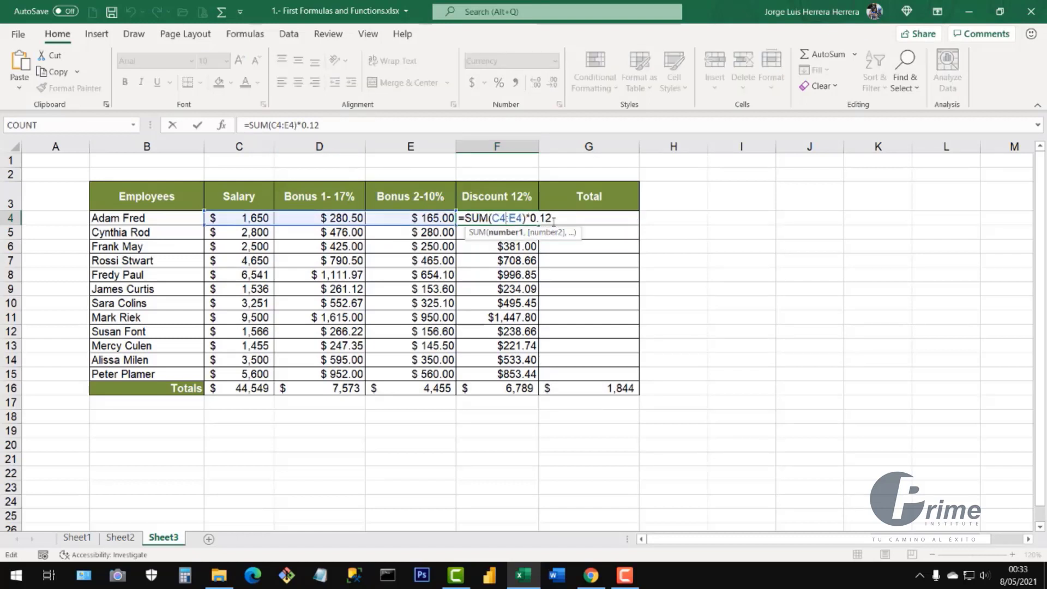
pyautogui.moveTo(553, 219); pyautogui.dragTo(526, 218)
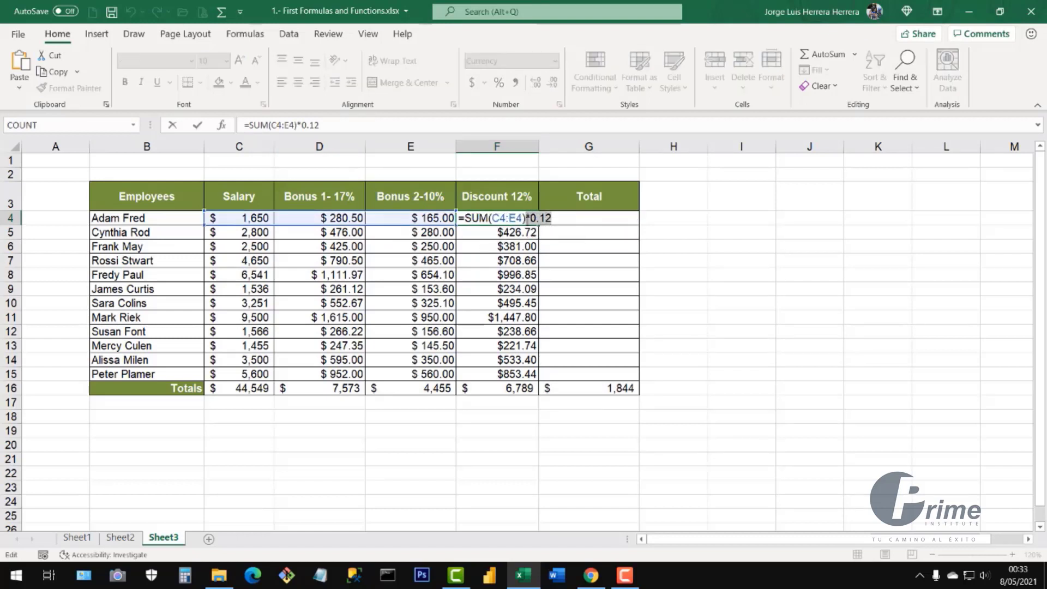
pyautogui.press('Escape')
pyautogui.doubleClick(606, 218)
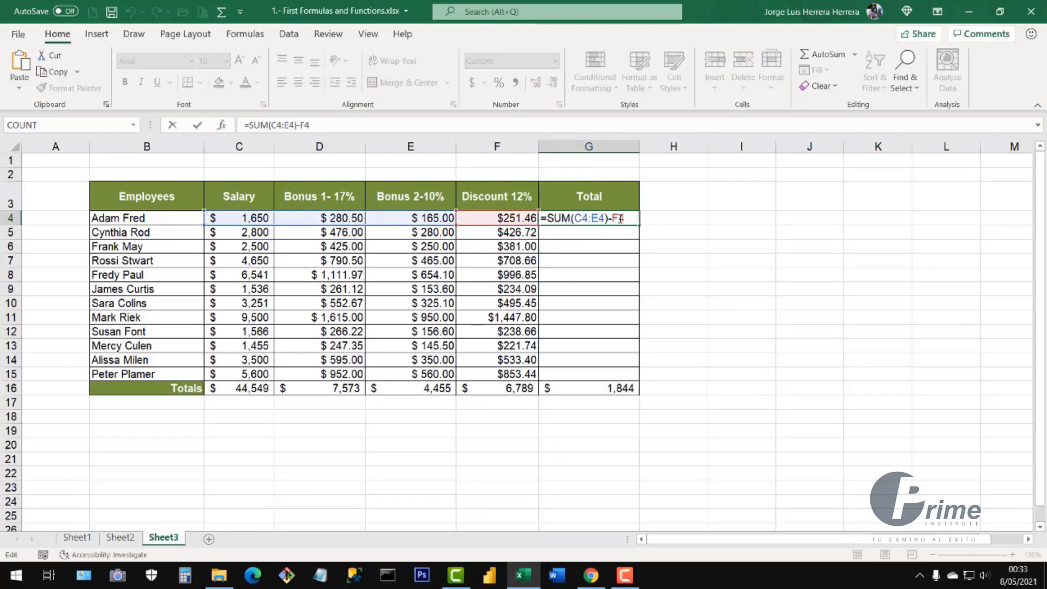
pyautogui.moveTo(620, 220); pyautogui.dragTo(600, 219)
pyautogui.click(588, 218)
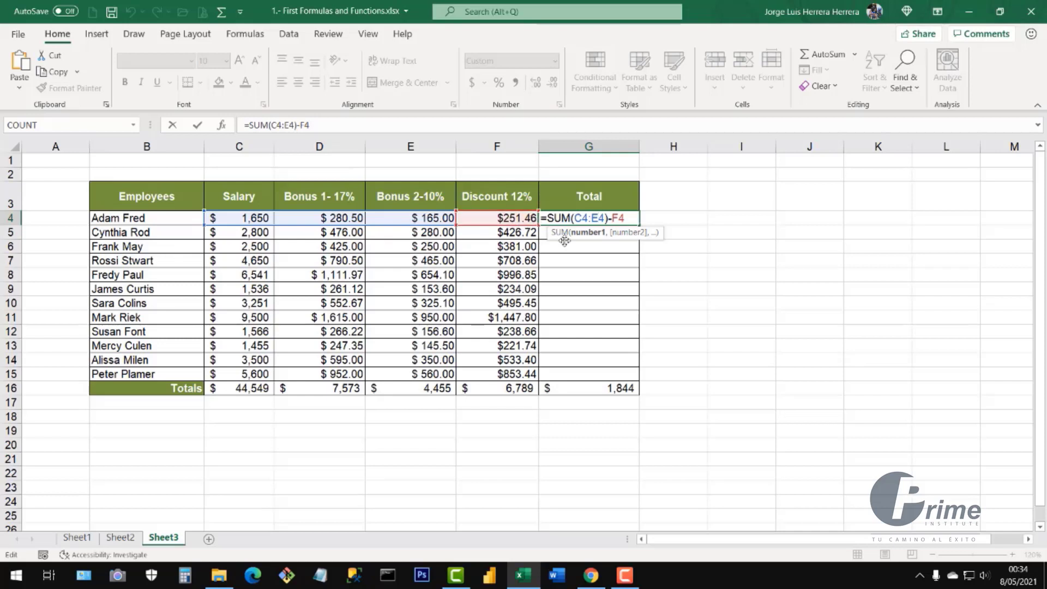
pyautogui.hotkey('ctrl', 'Return')
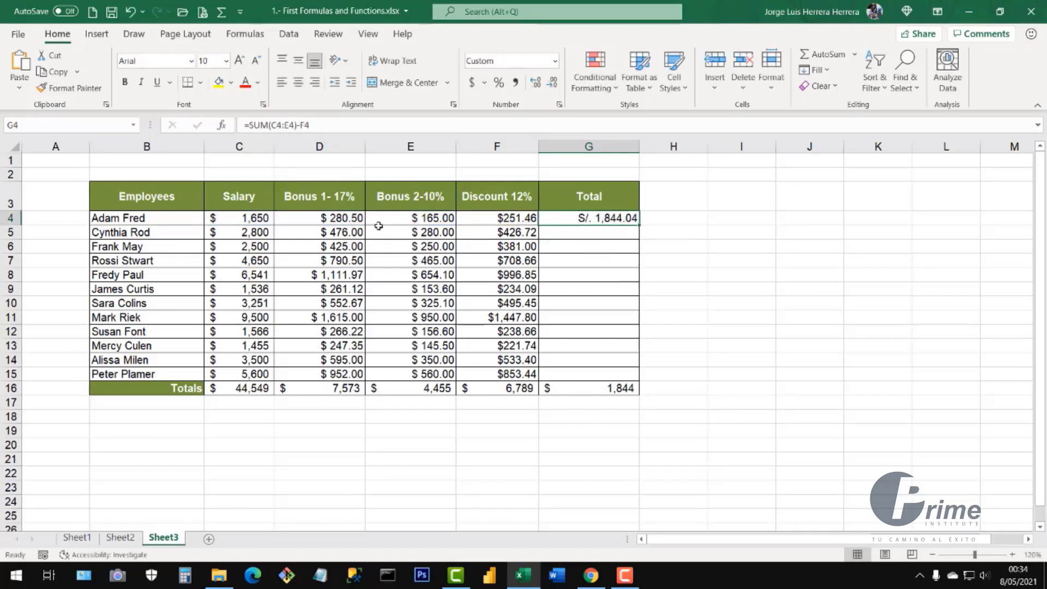
# Fill the total formula from G4 down through G15 and apply the $ English (United States) accounting format to the range
pyautogui.moveTo(590, 219); pyautogui.dragTo(639, 378)
pyautogui.click(484, 82)
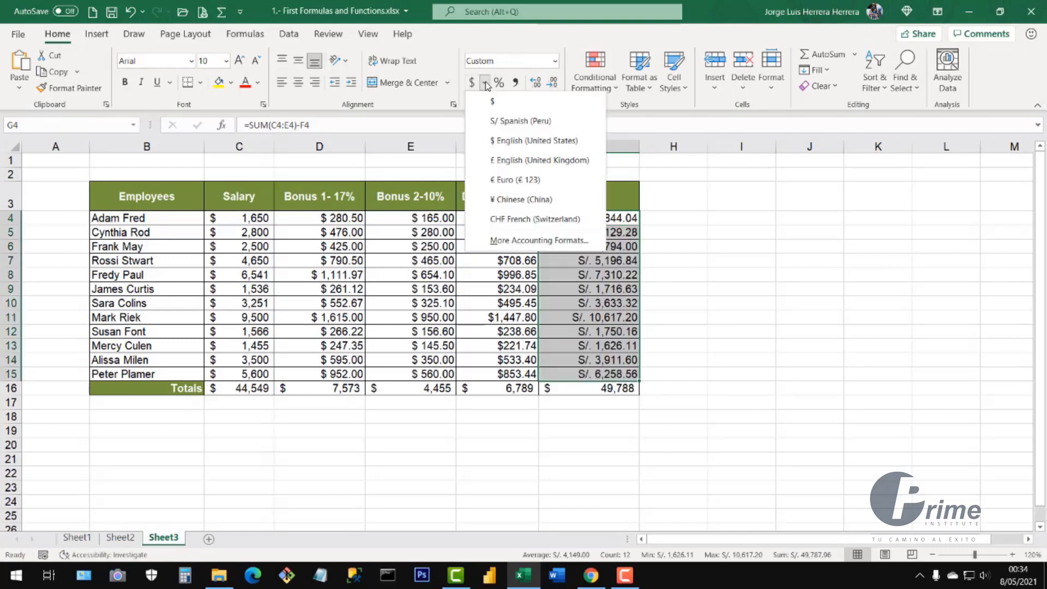
pyautogui.click(505, 142)
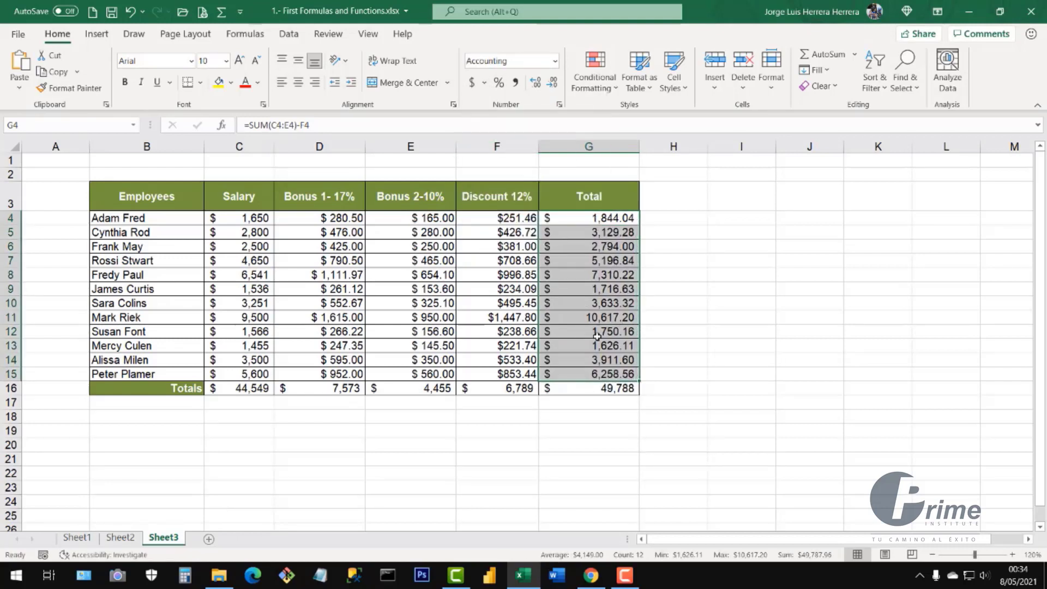
pyautogui.click(612, 364)
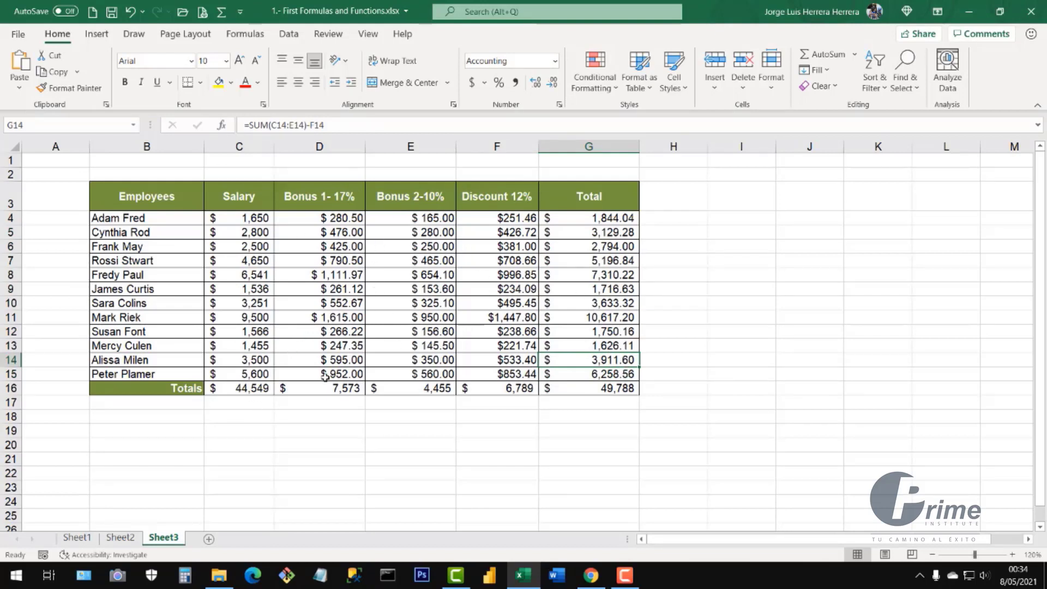
pyautogui.click(702, 333)
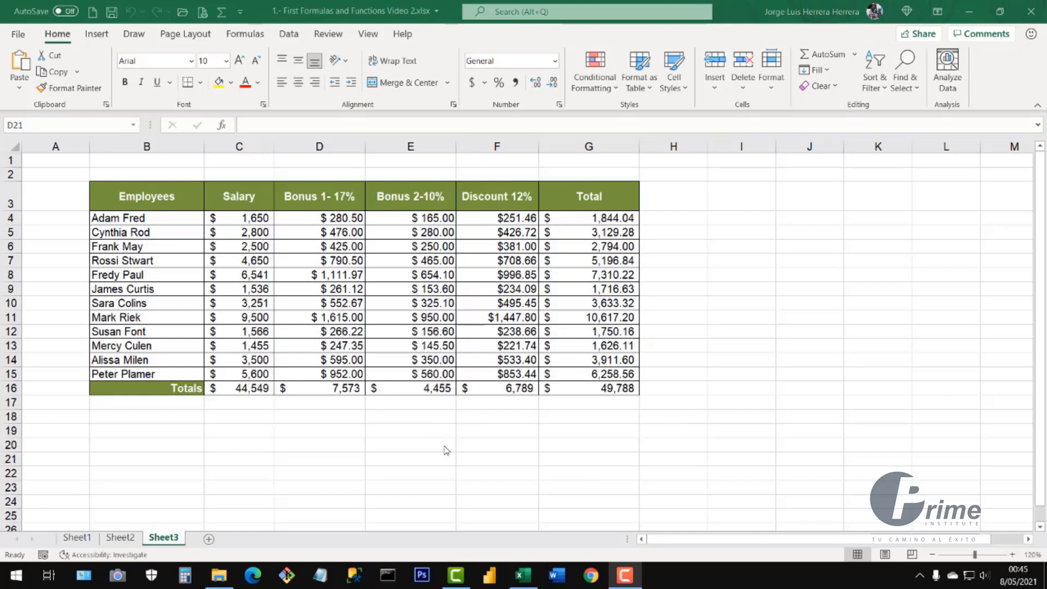
# Switch to Sheet1 and look over the completed analysis cost table
pyautogui.click(444, 446)
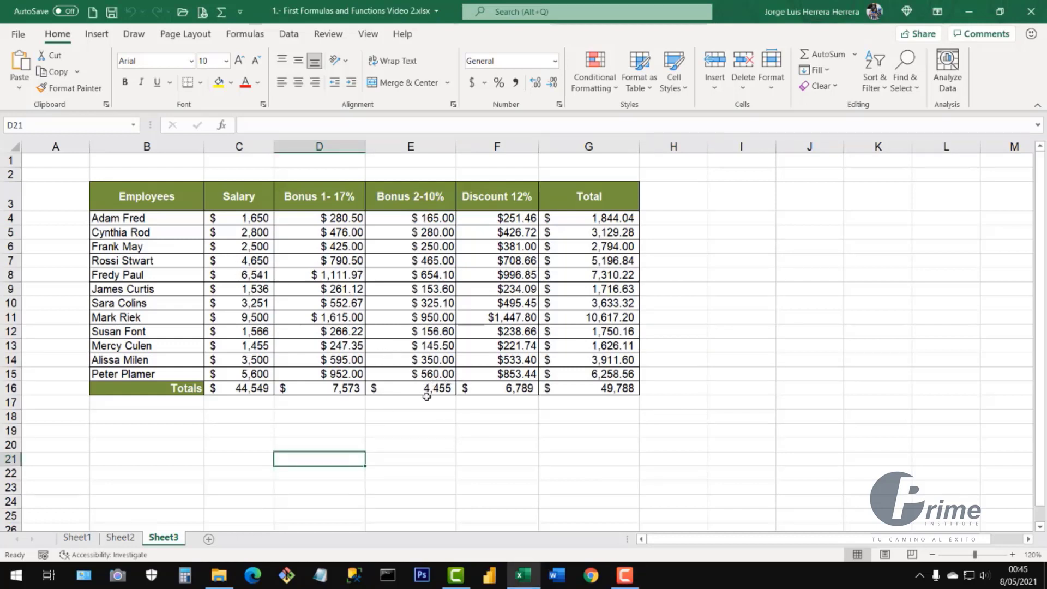
pyautogui.click(76, 538)
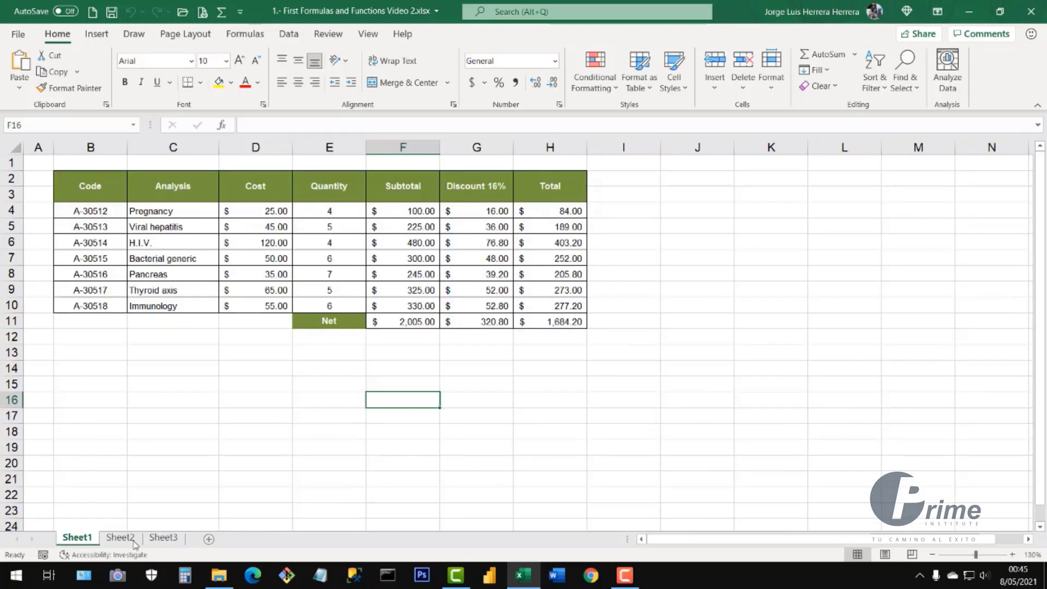
pyautogui.click(267, 442)
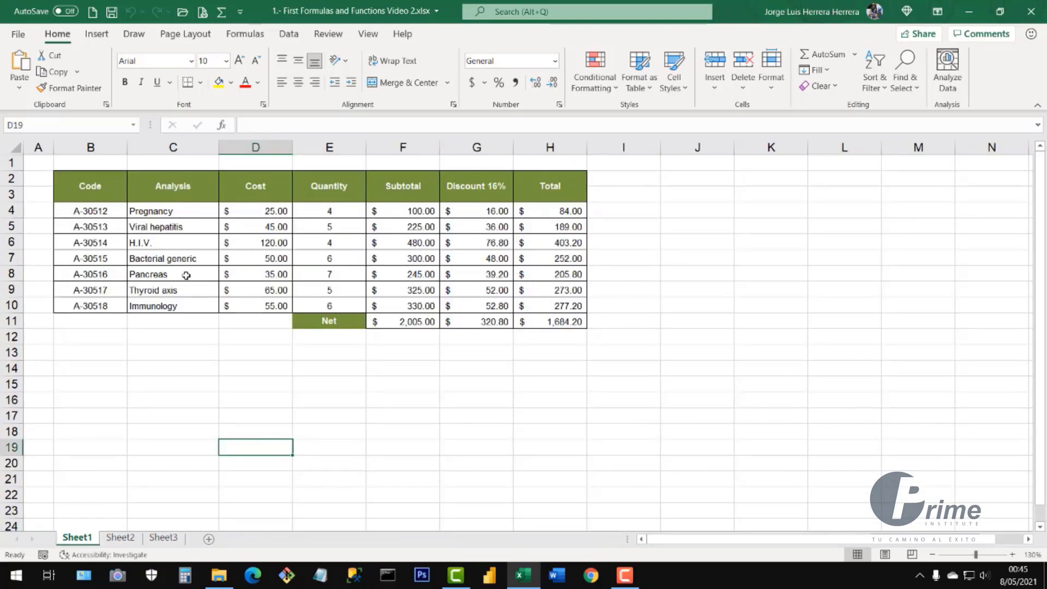
pyautogui.click(458, 442)
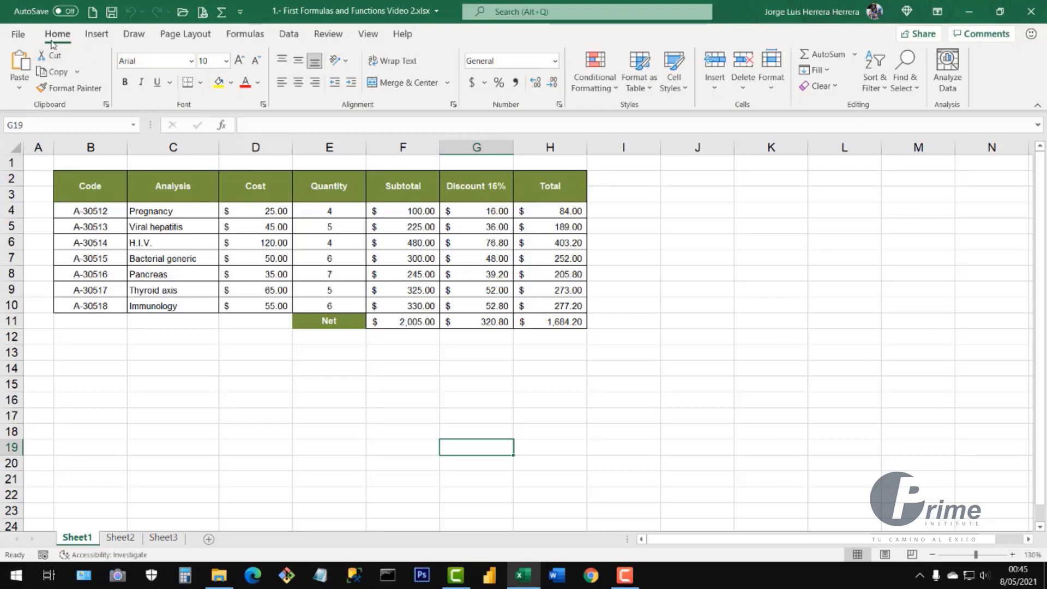
# Save a copy of the workbook in the Resources and Practices folder as "1.- First Formulas and Functions Finished.xlsx"
pyautogui.click(21, 36)
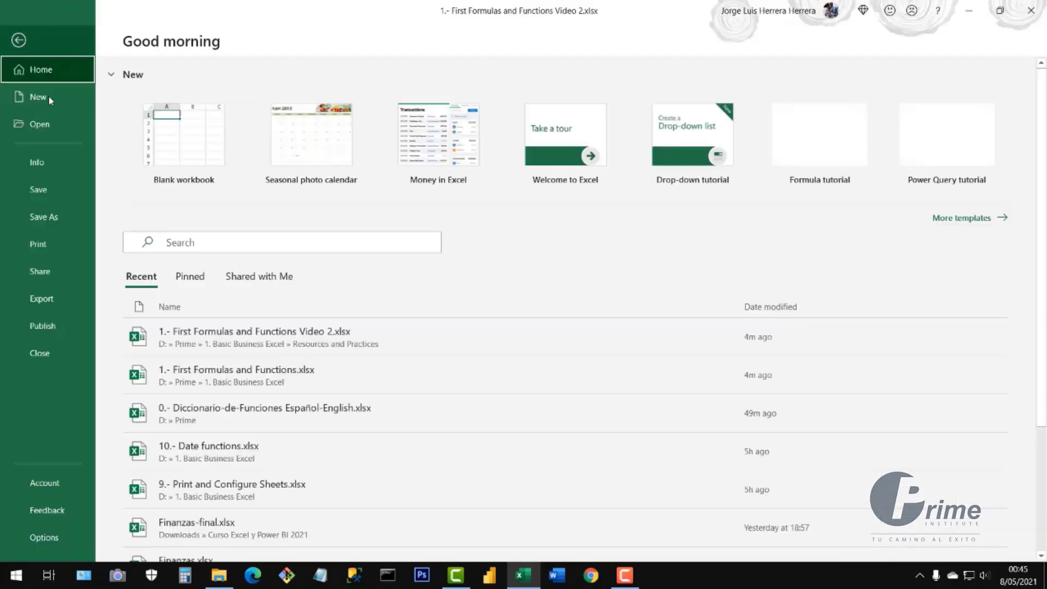
pyautogui.click(50, 219)
pyautogui.click(166, 269)
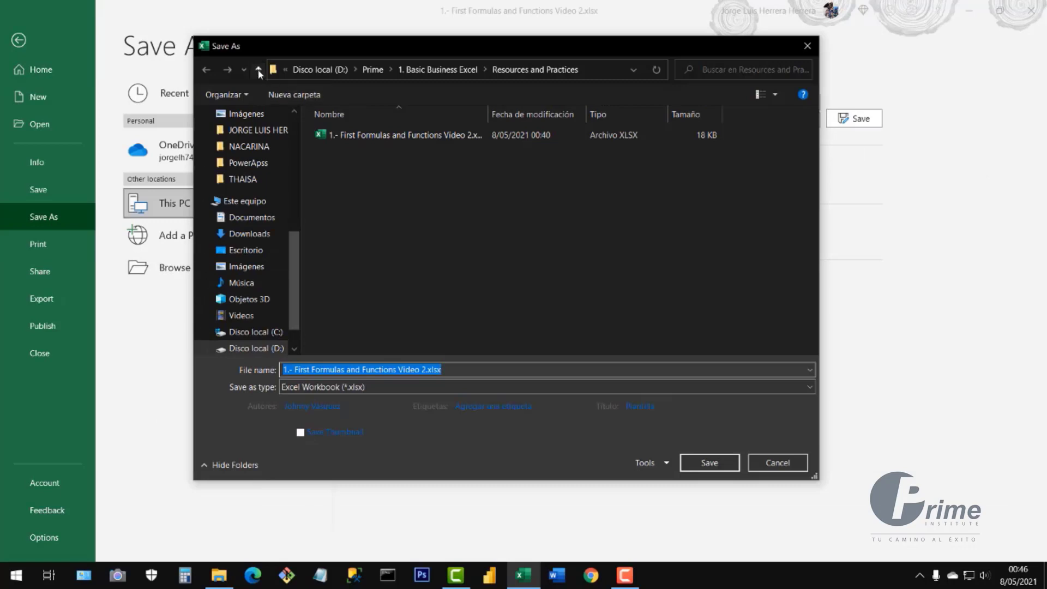
pyautogui.click(258, 71)
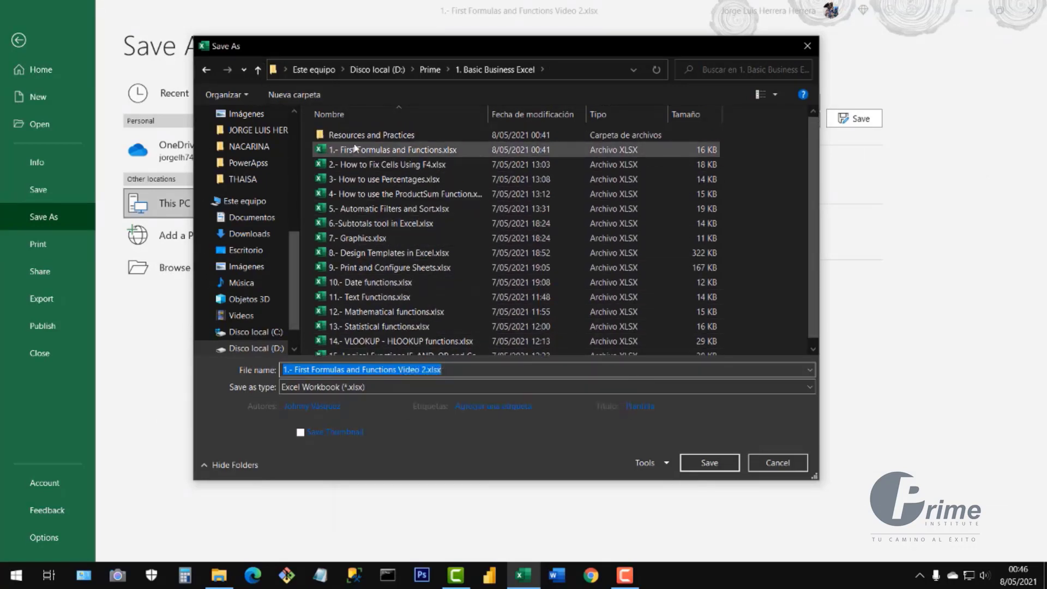
pyautogui.doubleClick(357, 134)
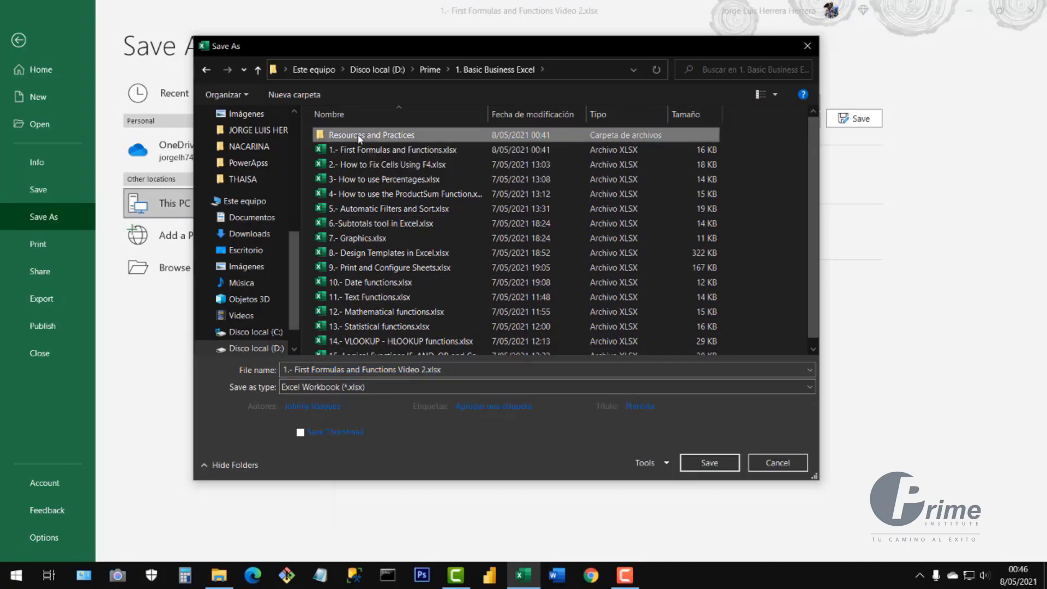
pyautogui.click(425, 370)
pyautogui.moveTo(425, 370); pyautogui.dragTo(398, 370)
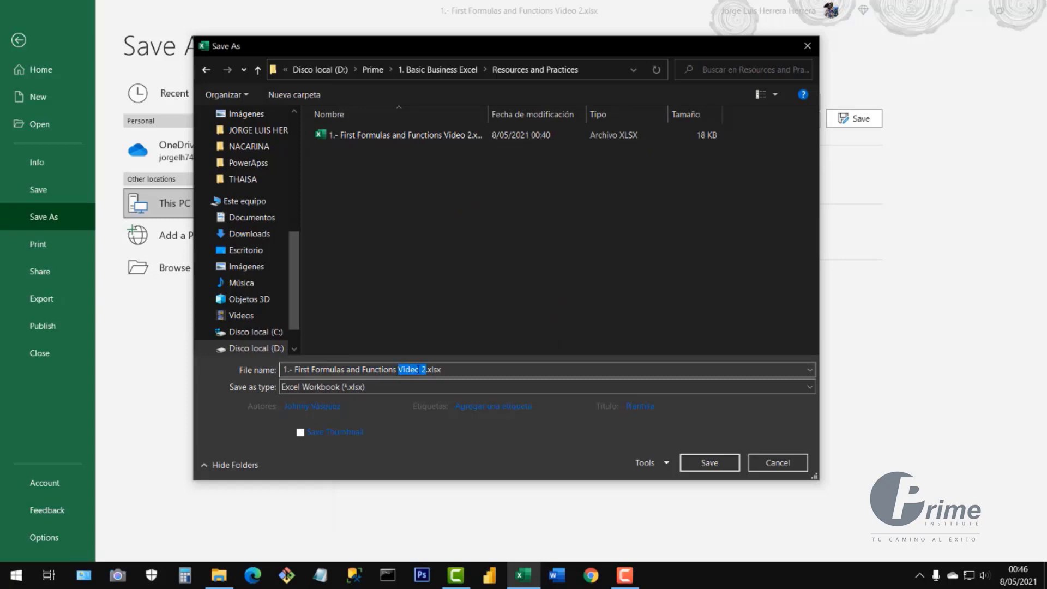
pyautogui.hotkey('shift', 'End')
pyautogui.write('Fishi')
pyautogui.write('ni')
pyautogui.click(709, 463)
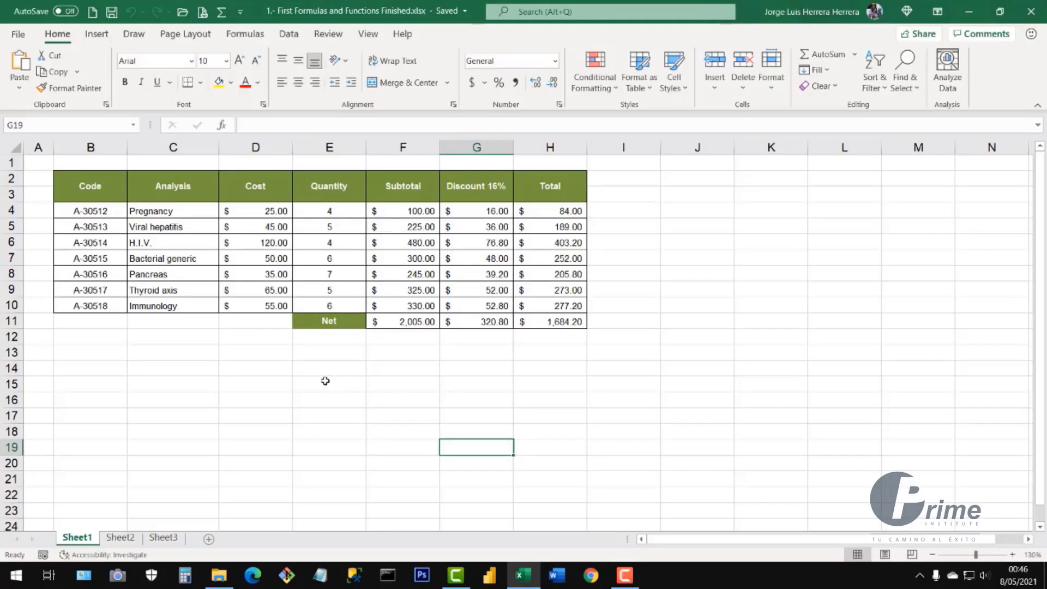
# Close the workbook, delete "1.- First Formulas and Functions Video 2.xlsx" from the Resources and Practices folder, and select the Finished workbook
pyautogui.click(1031, 16)
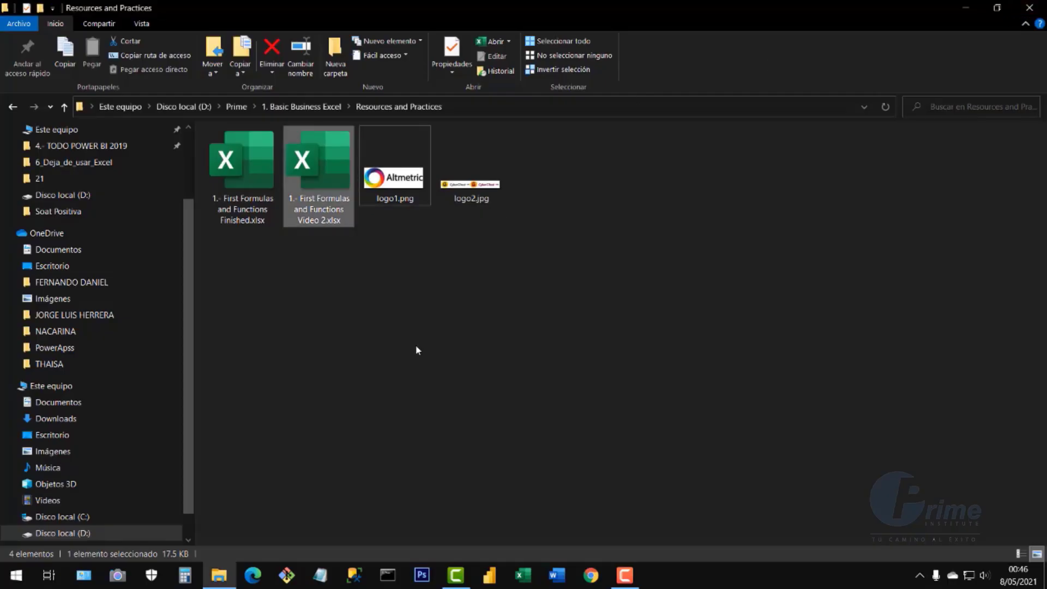
pyautogui.click(288, 261)
pyautogui.click(327, 218)
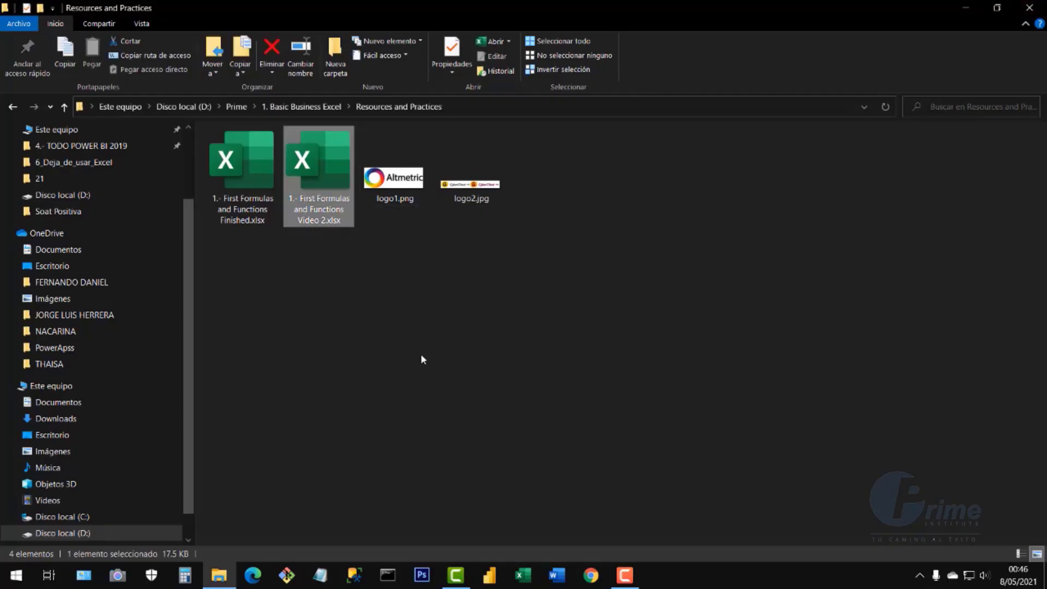
pyautogui.press('Delete')
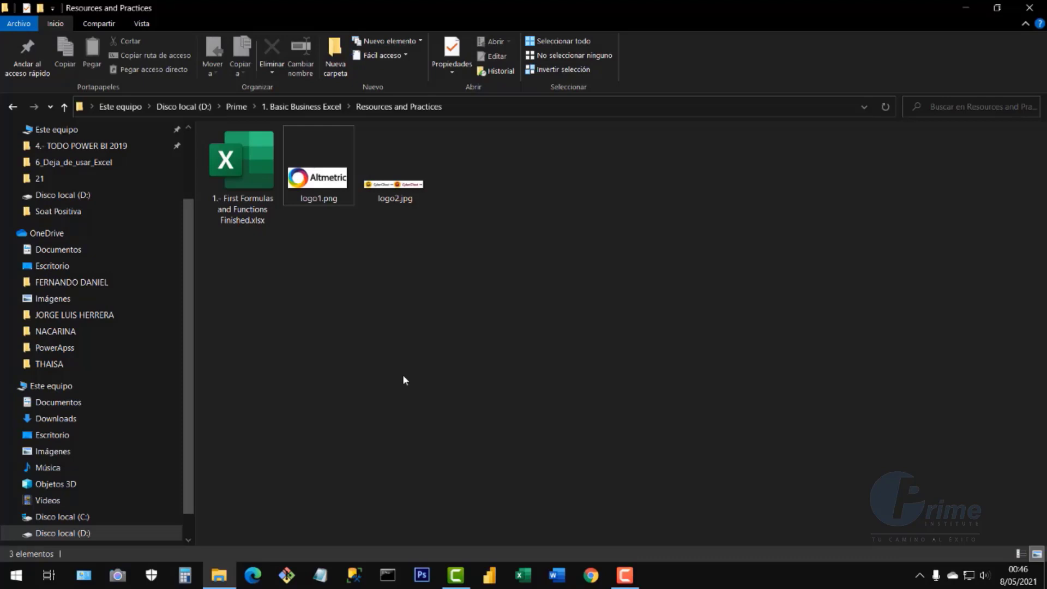
pyautogui.click(252, 172)
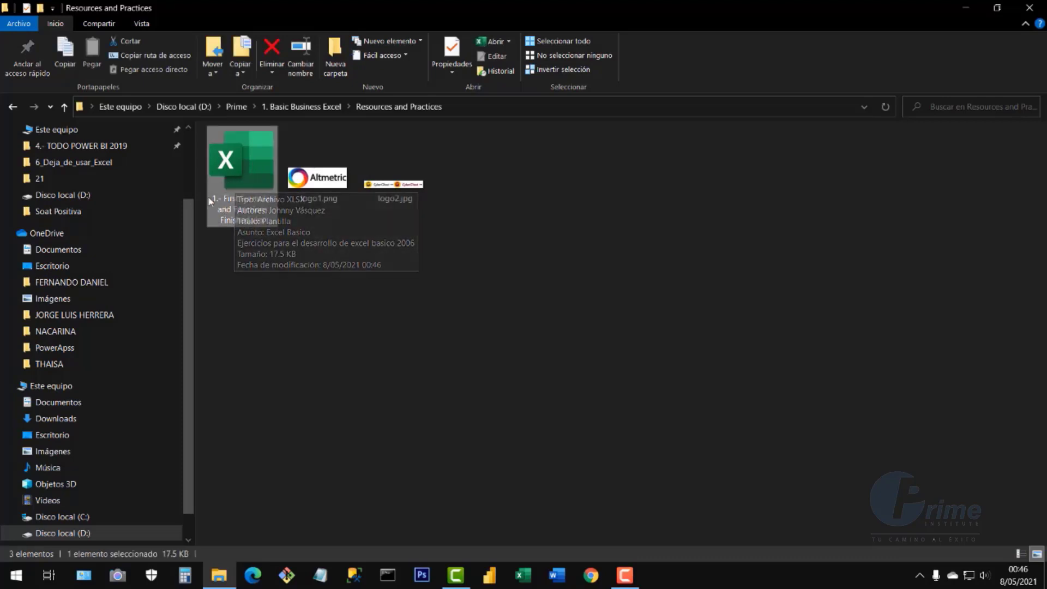